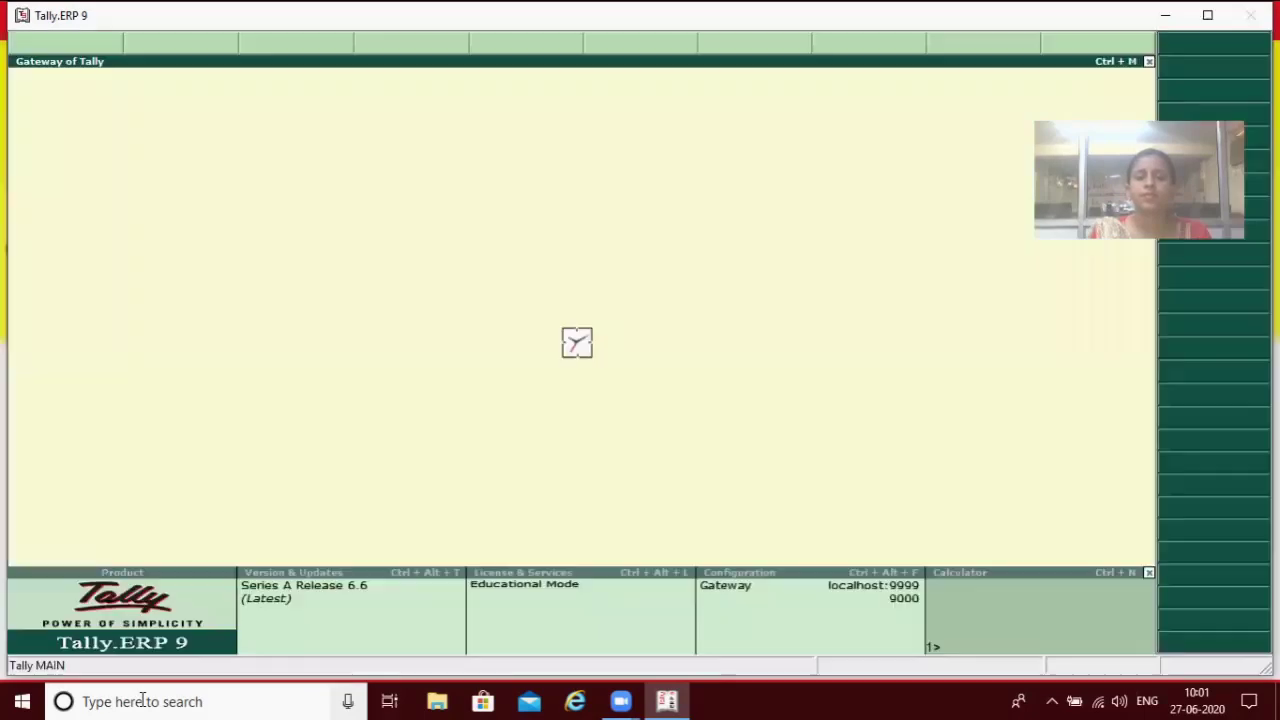
Pass the company login prompt without entering a user name or password to reach the company management options.
key(Down)
key(Down)
key(Down)
key(Down)
key(Down)
key(Return)
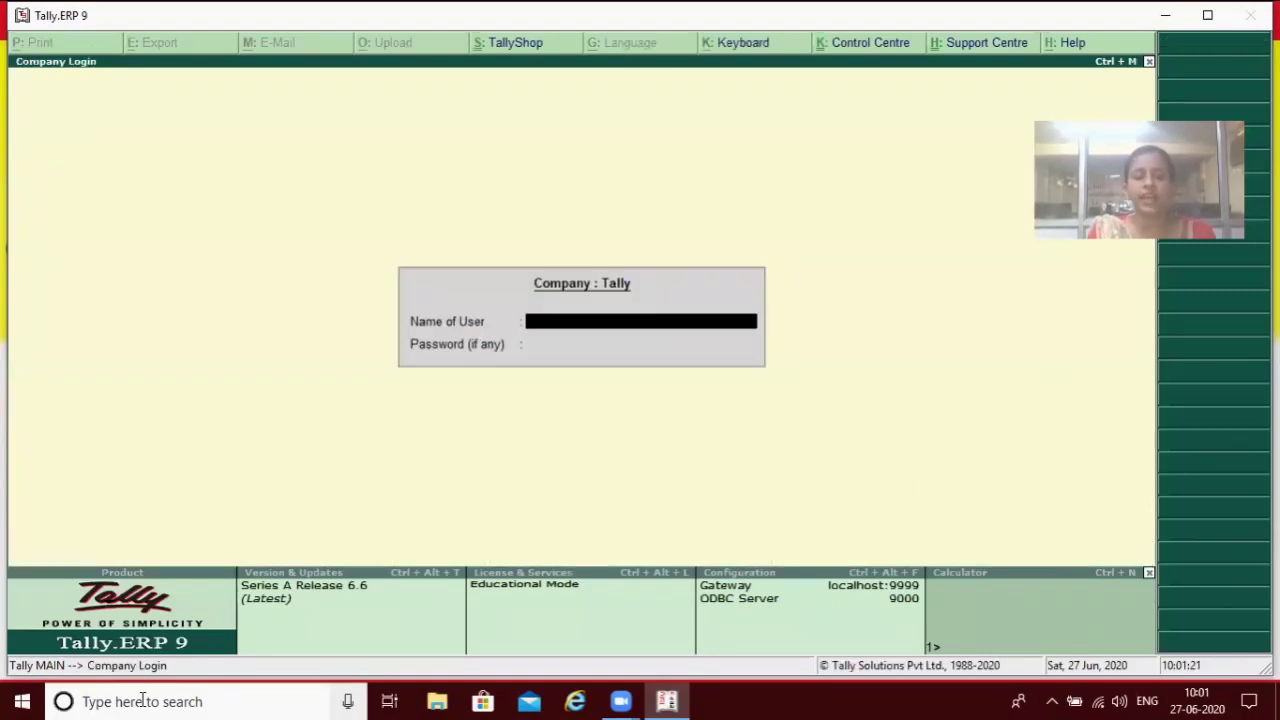
key(Return)
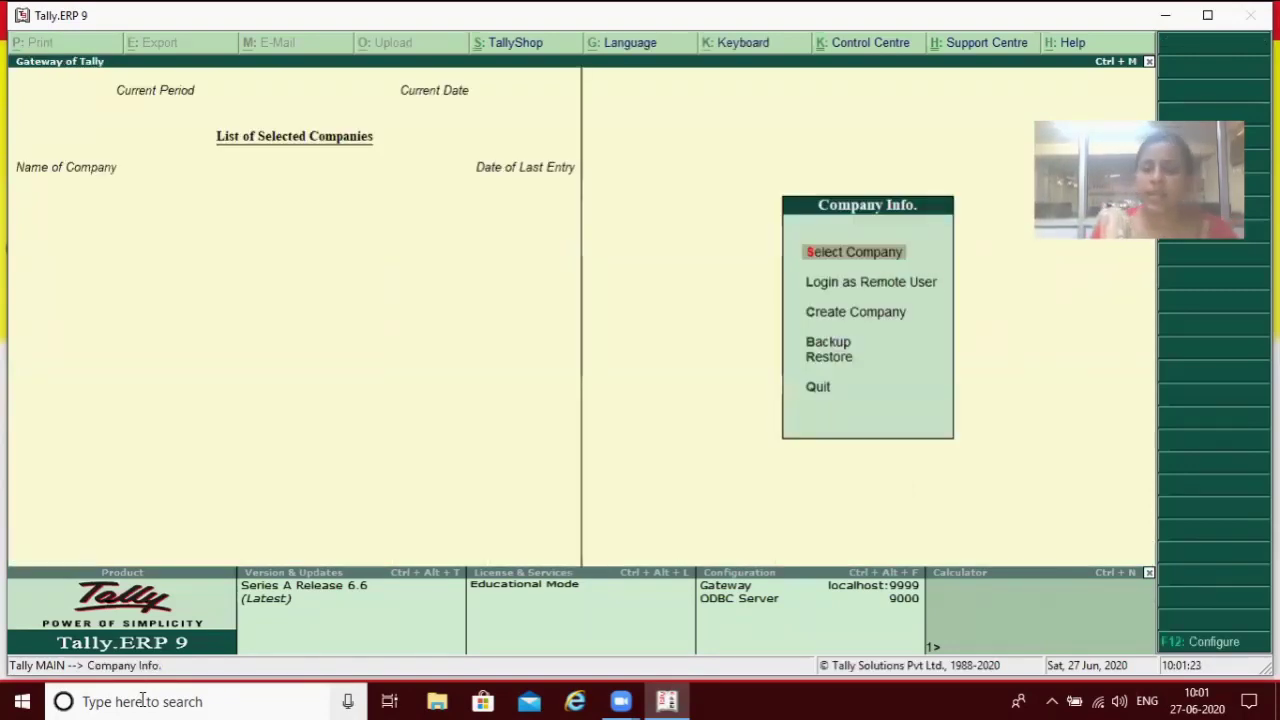
Start creating a company named Tax, keeping the same mailing name and leaving the address blank.
key(Down)
key(Down)
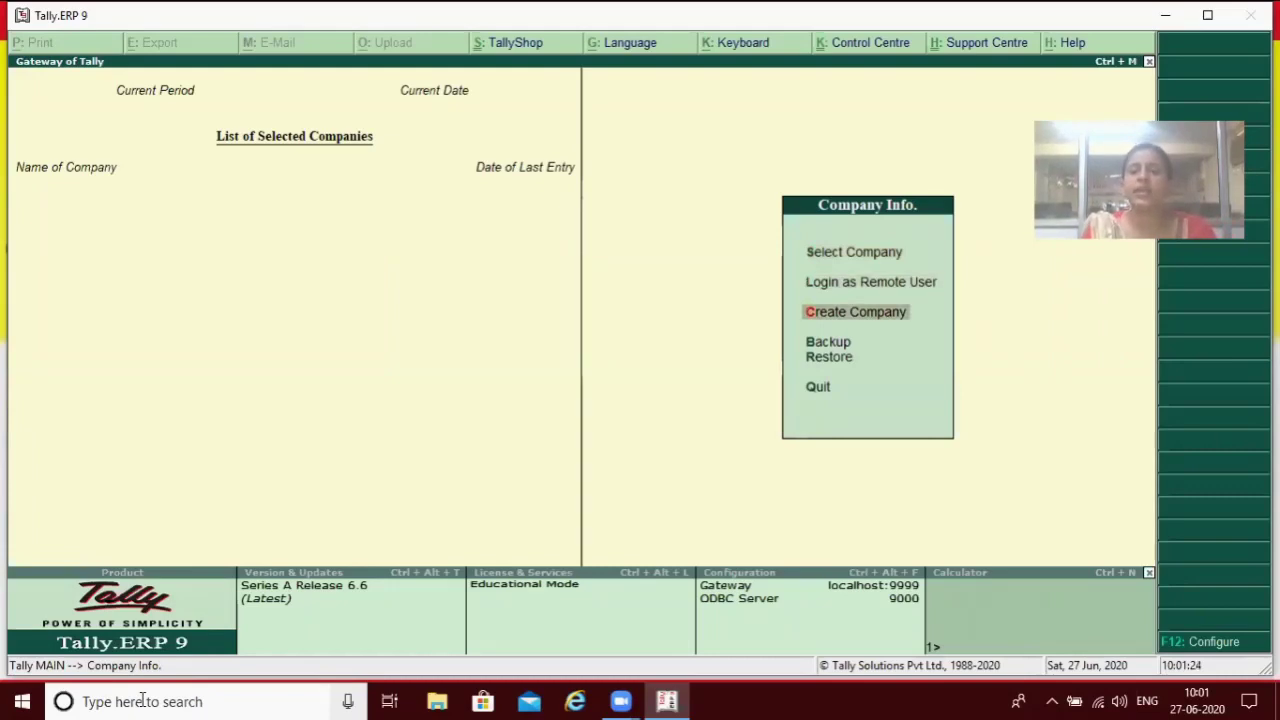
key(Return)
text(Tax)
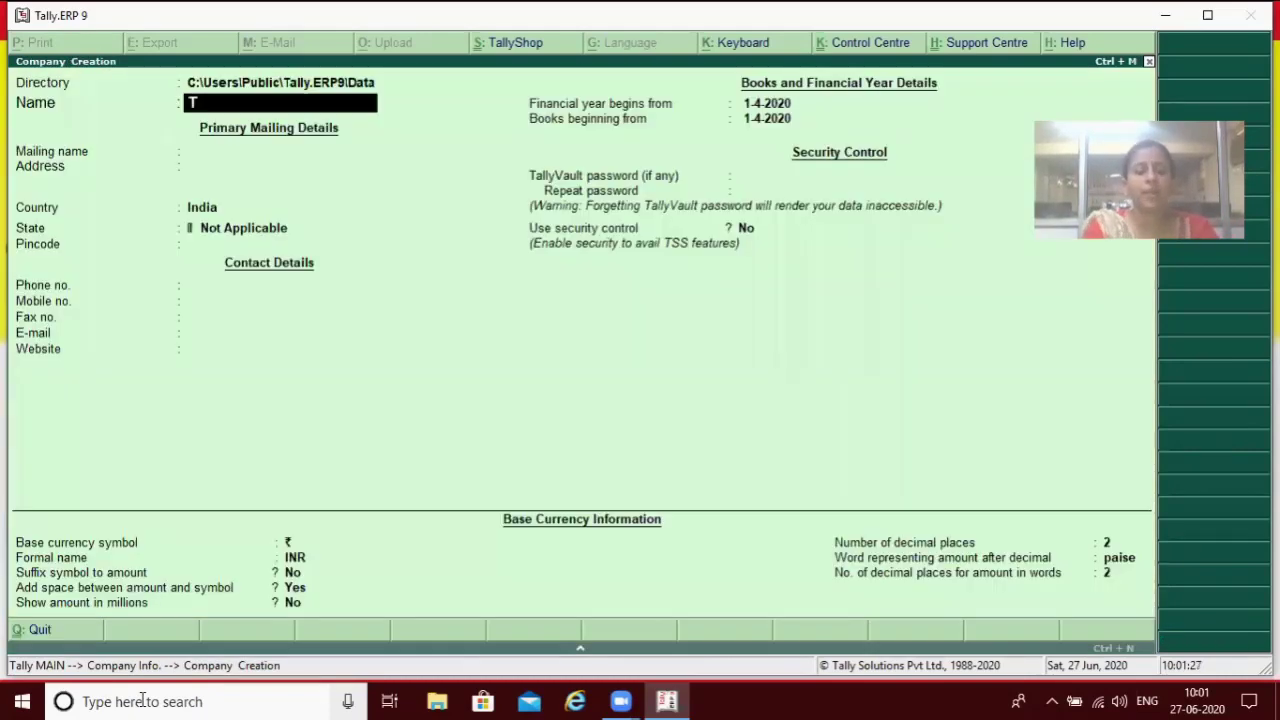
key(Return)
key(Return)
key(Return)
key(Return)
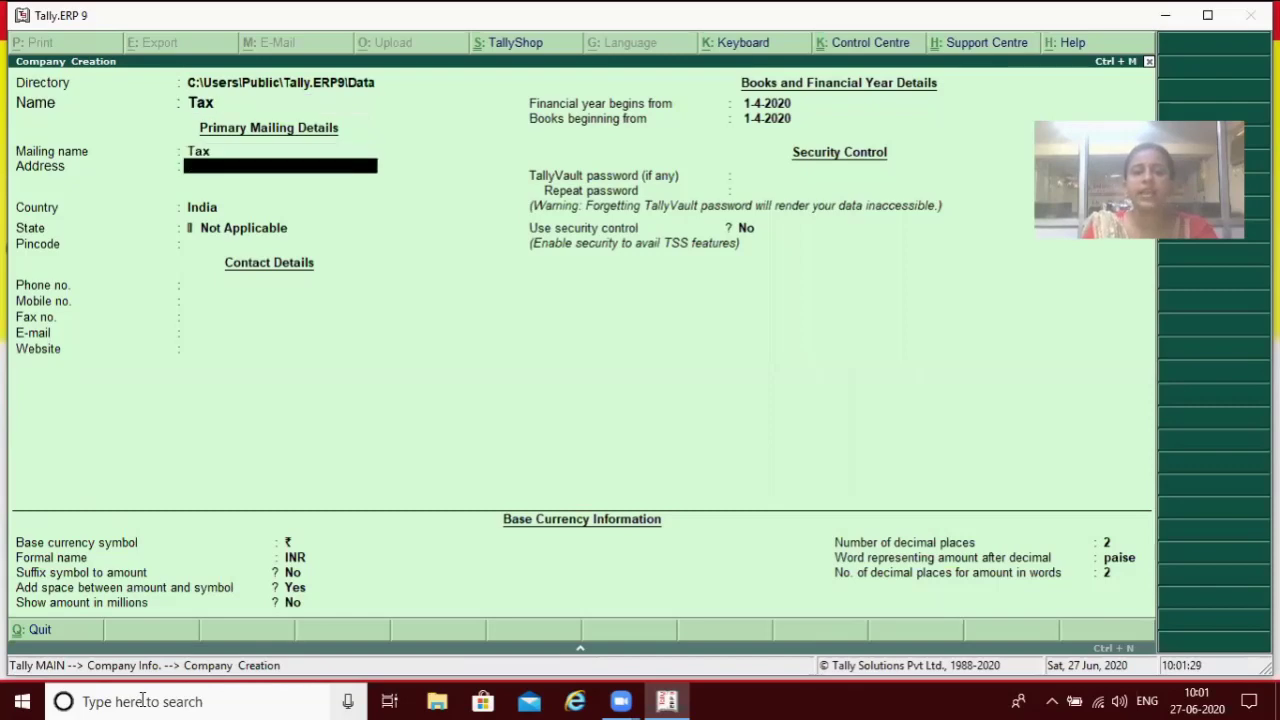
Set the company's state to Haryana, keep the remaining defaults and save the company, staying in the program.
text(H)
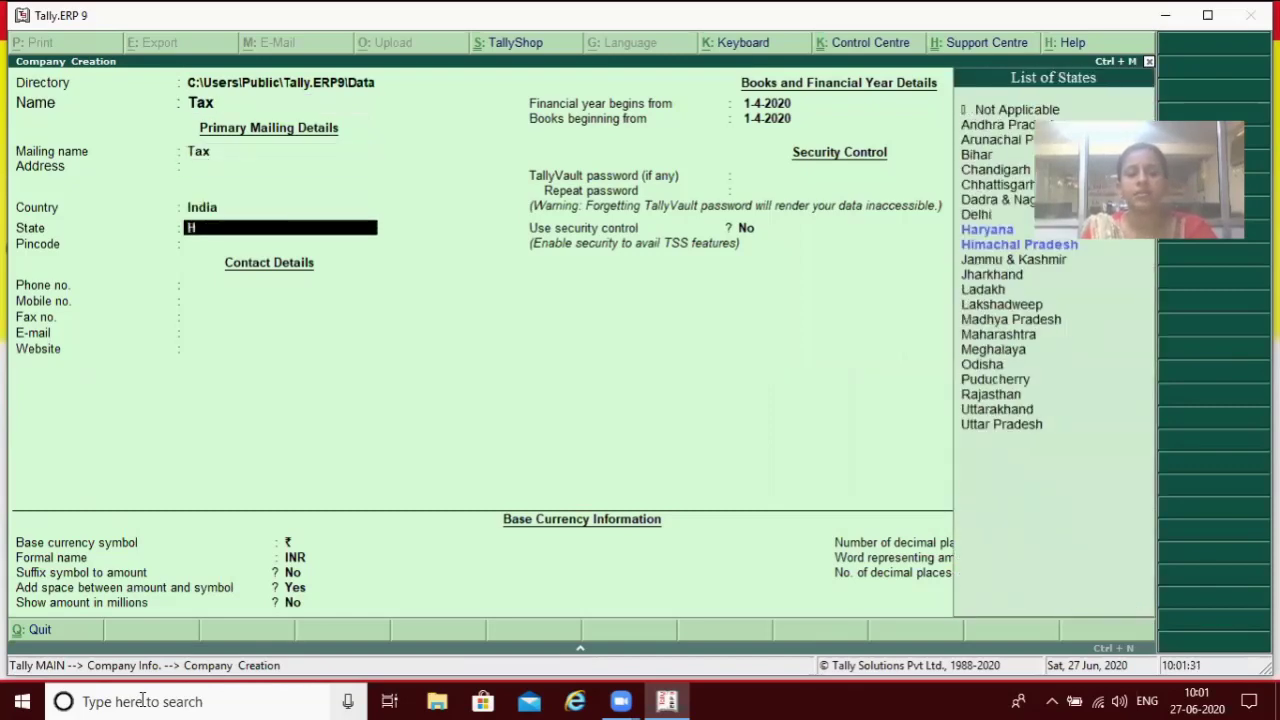
key(Up)
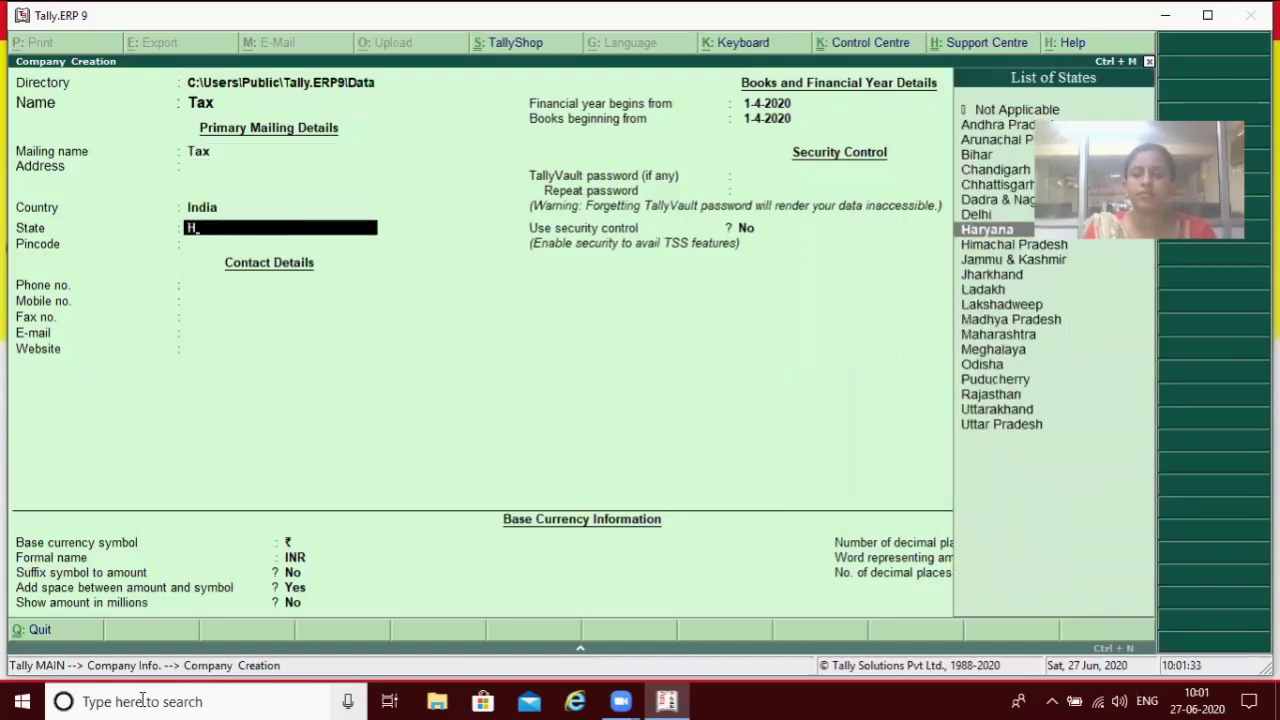
key(Return)
key(Return)
key(Return)
key(Return)
key(Return)
key(Return)
key(Return)
key(Return)
key(Return)
key(Return)
key(Return)
key(Return)
key(Return)
key(Return)
key(Return)
key(Return)
key(Return)
key(Return)
key(Return)
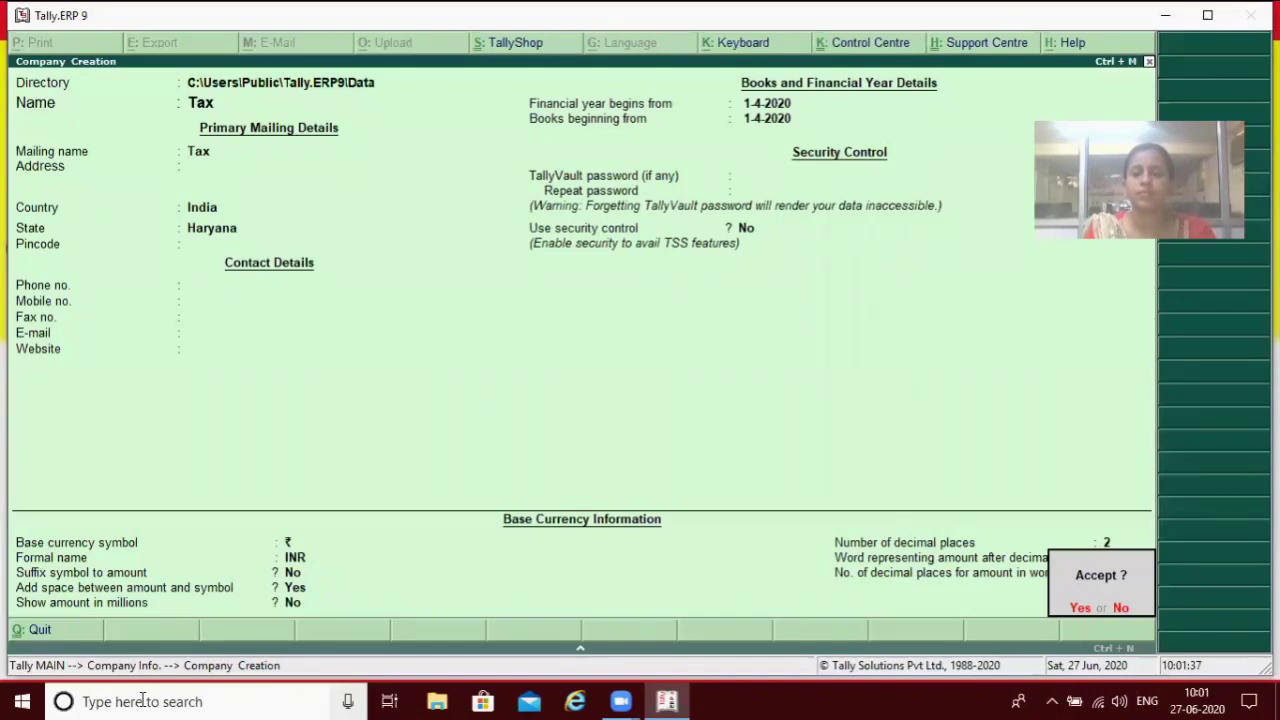
key(Return)
key(Escape)
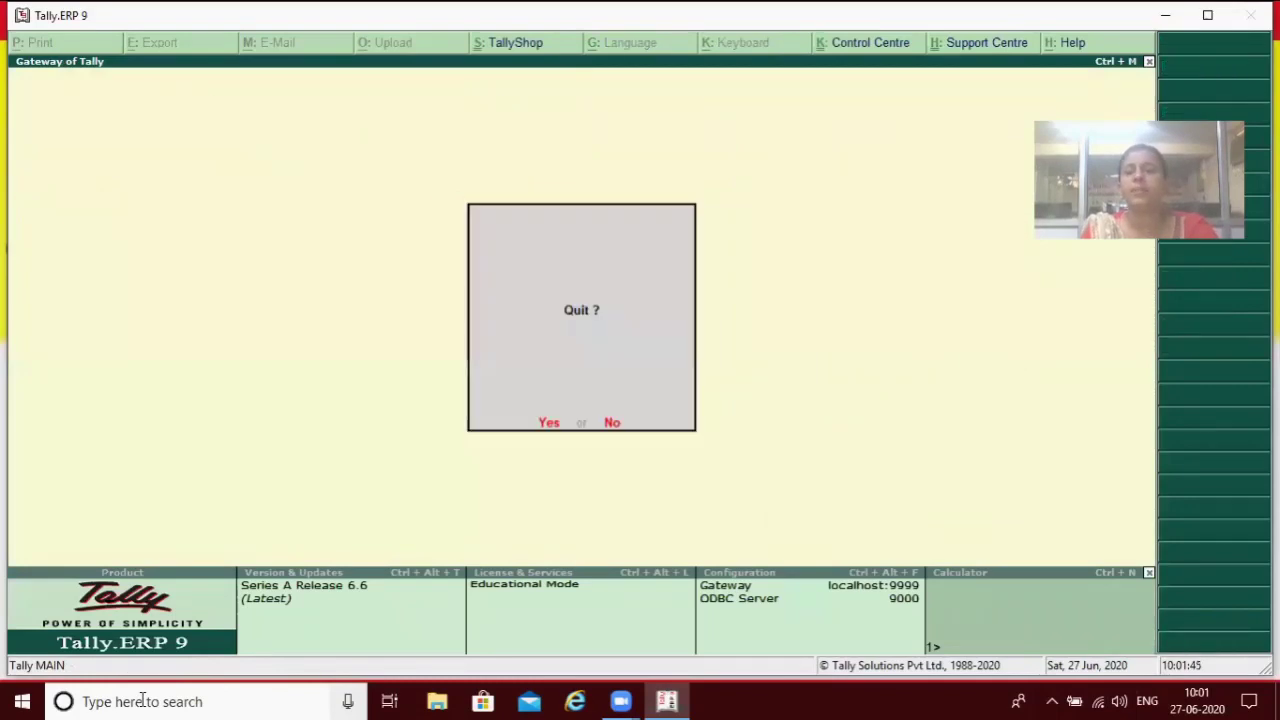
key(Escape)
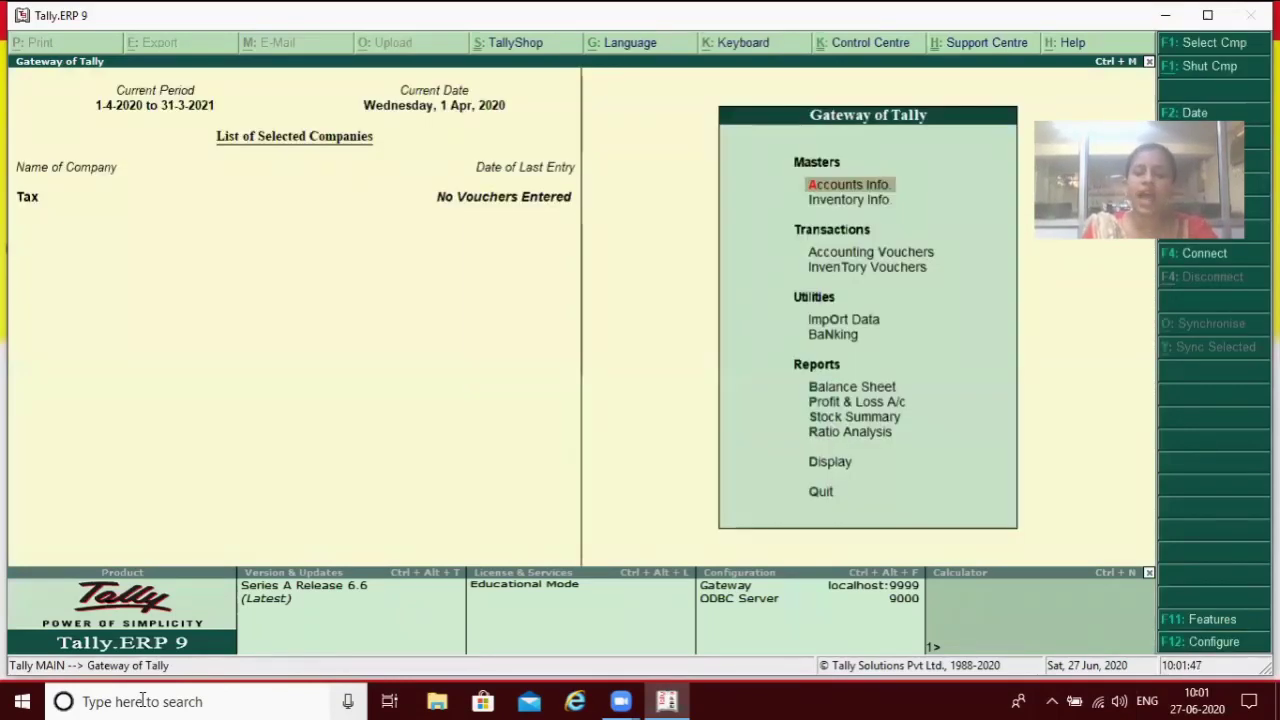
Enable Value Added Tax (VAT) in the company's Statutory & Taxation features, leaving GST disabled.
key(F11)
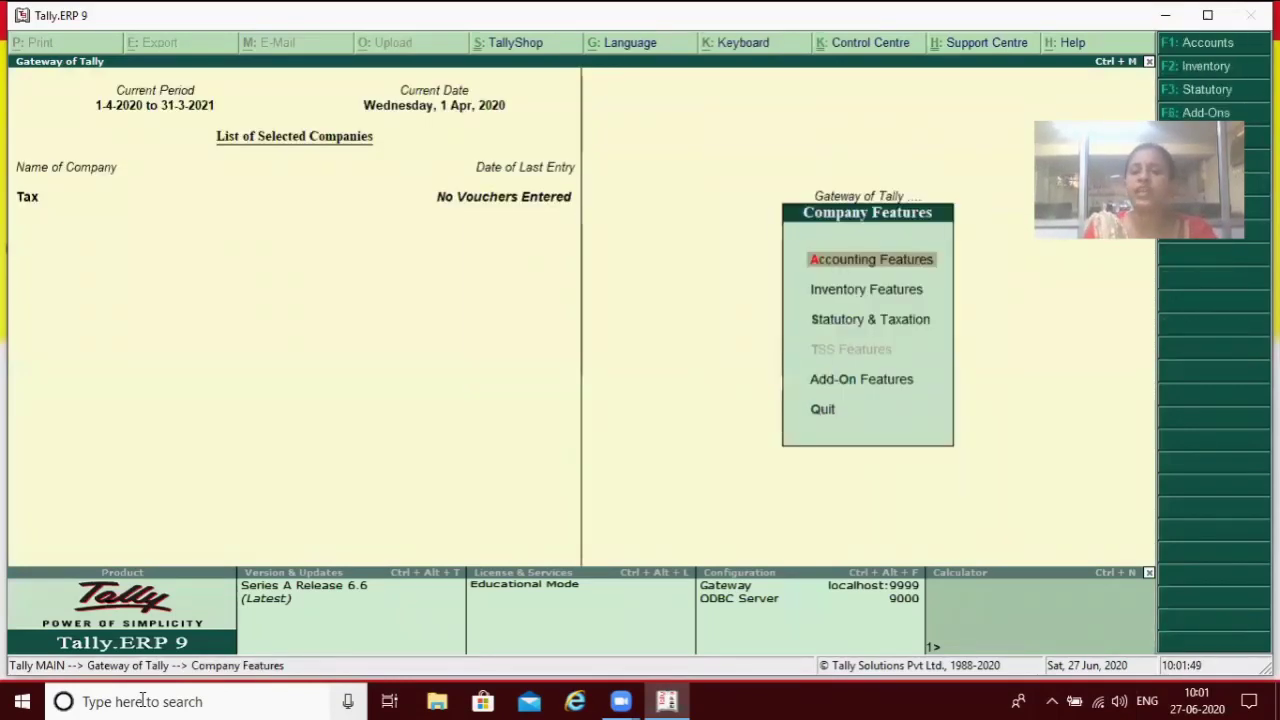
key(Down)
key(Down)
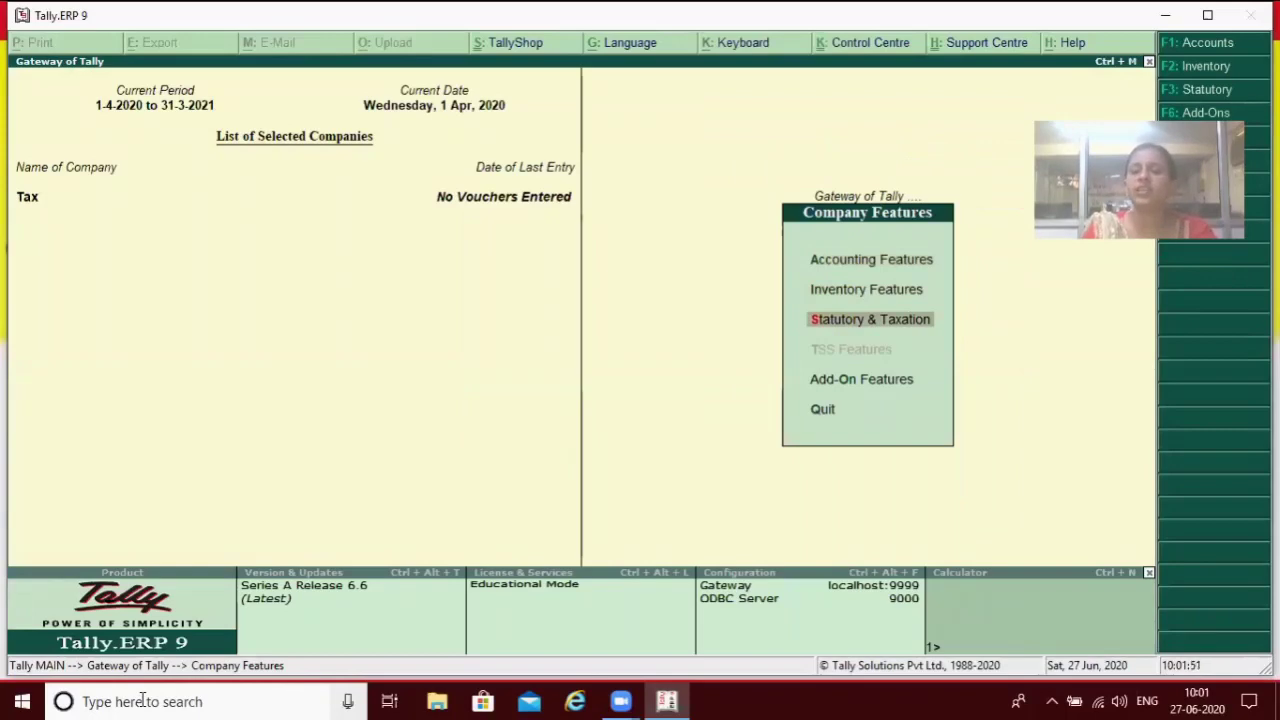
key(Return)
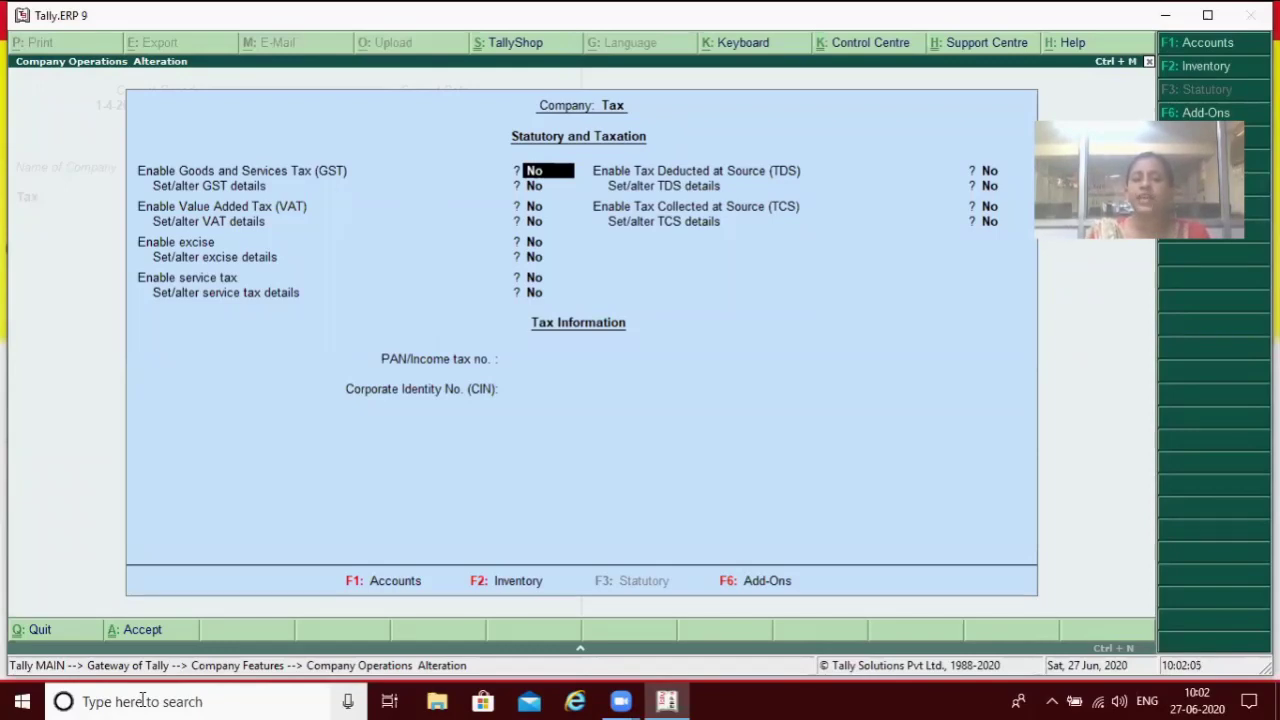
key(Return)
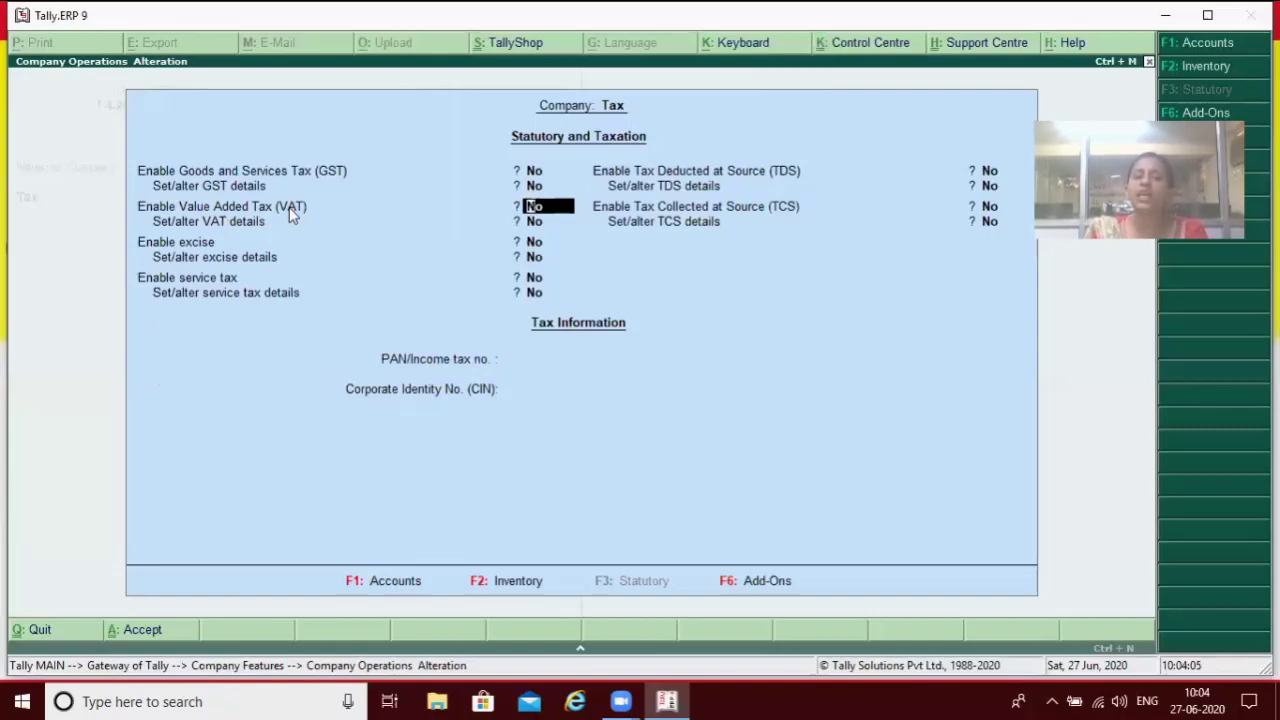
text(y)
key(Return)
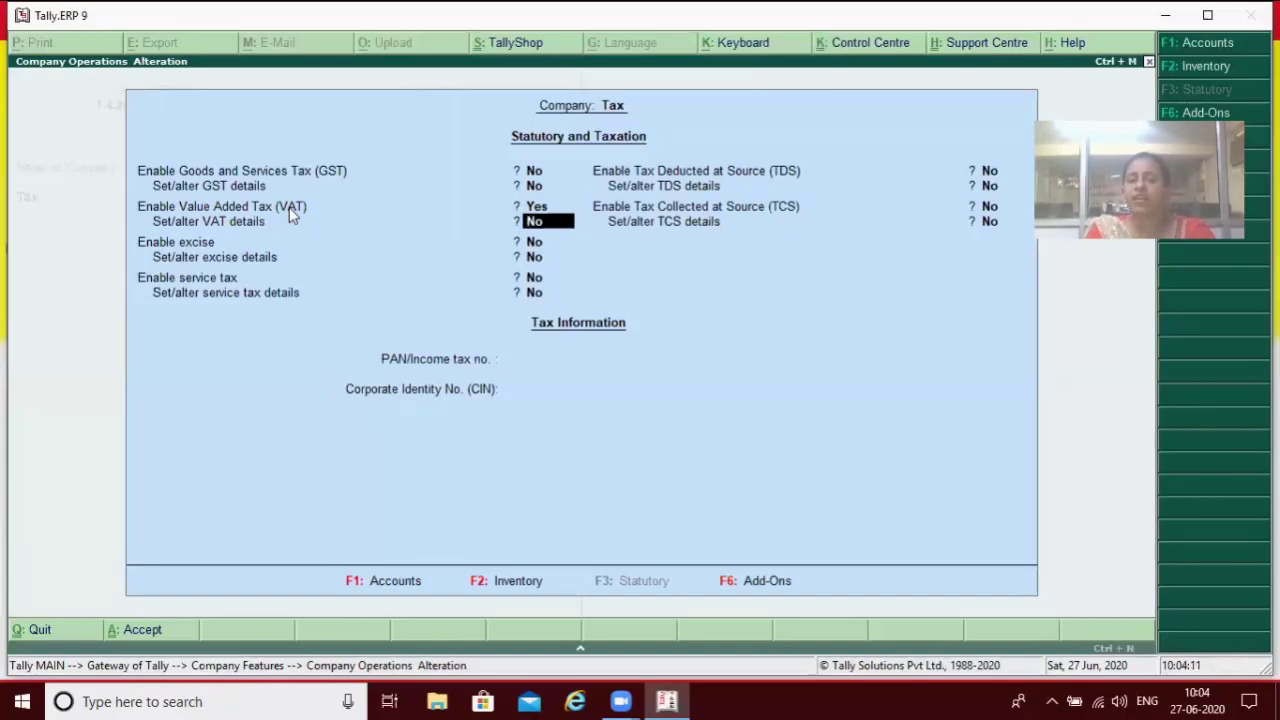
Open the company's VAT details, keep Haryana as the state, and set the VAT tax rate to 4% with 0% surcharge.
text(y)
key(Return)
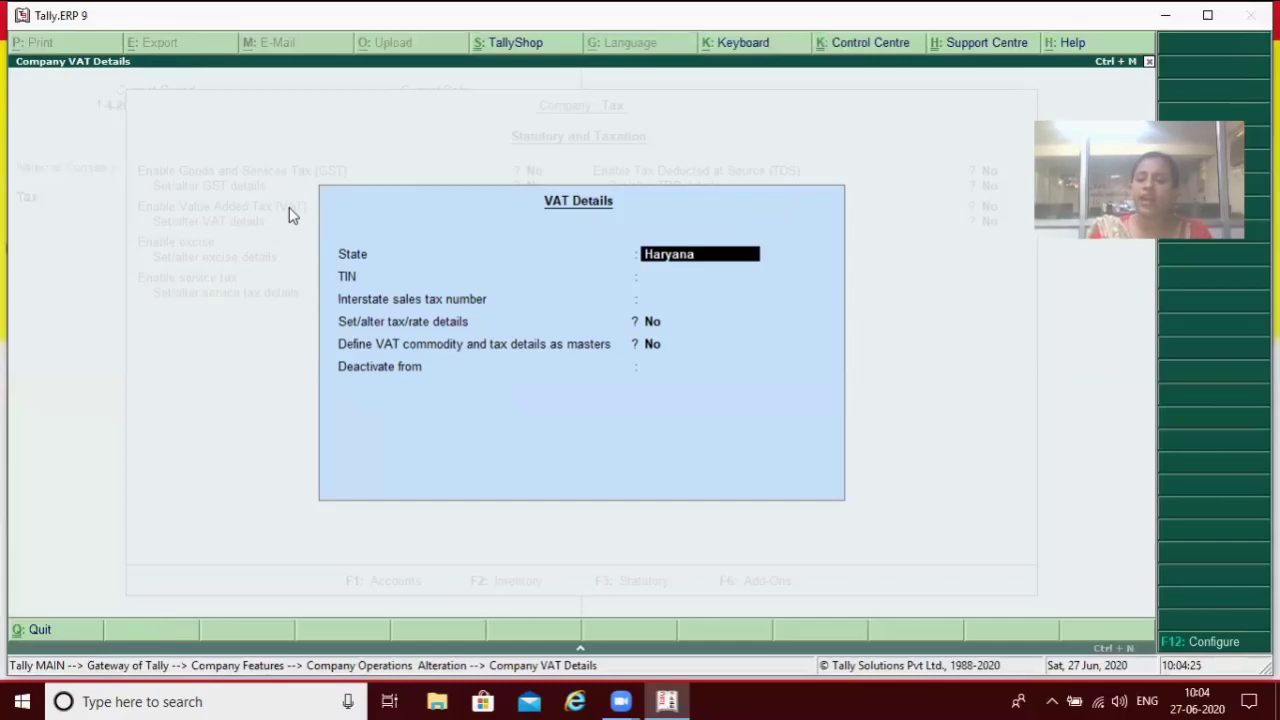
key(Return)
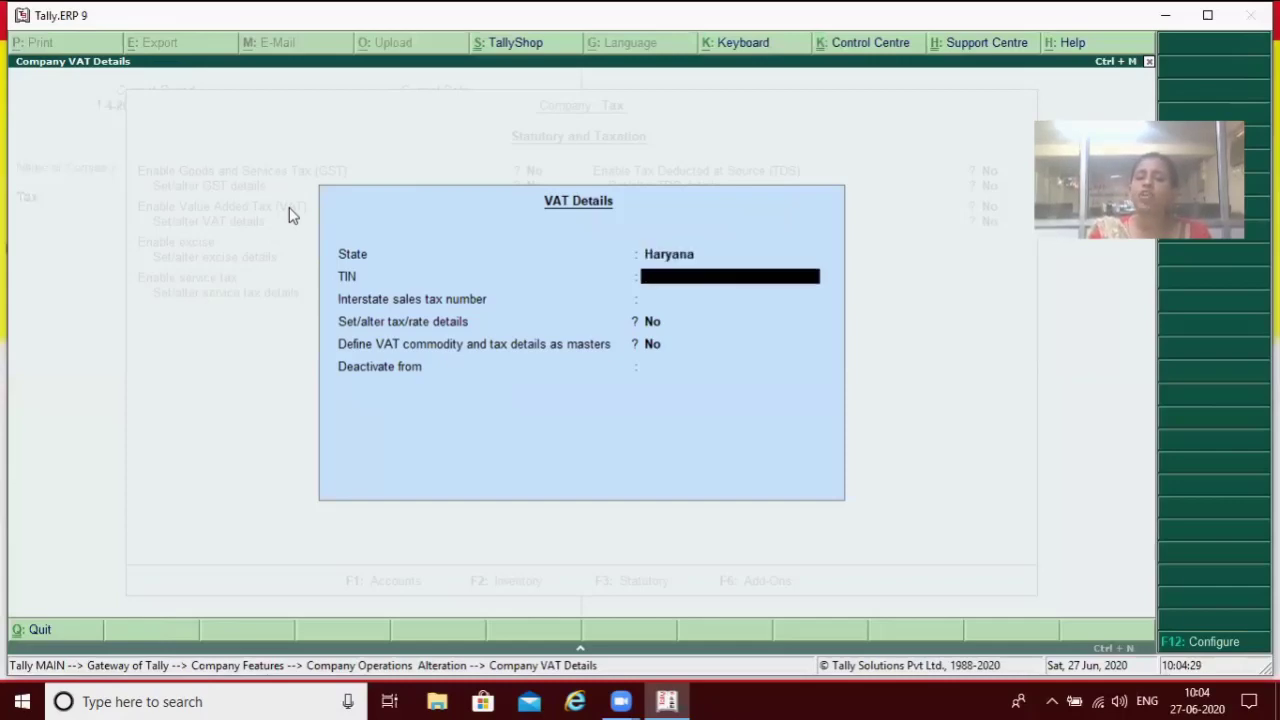
key(Return)
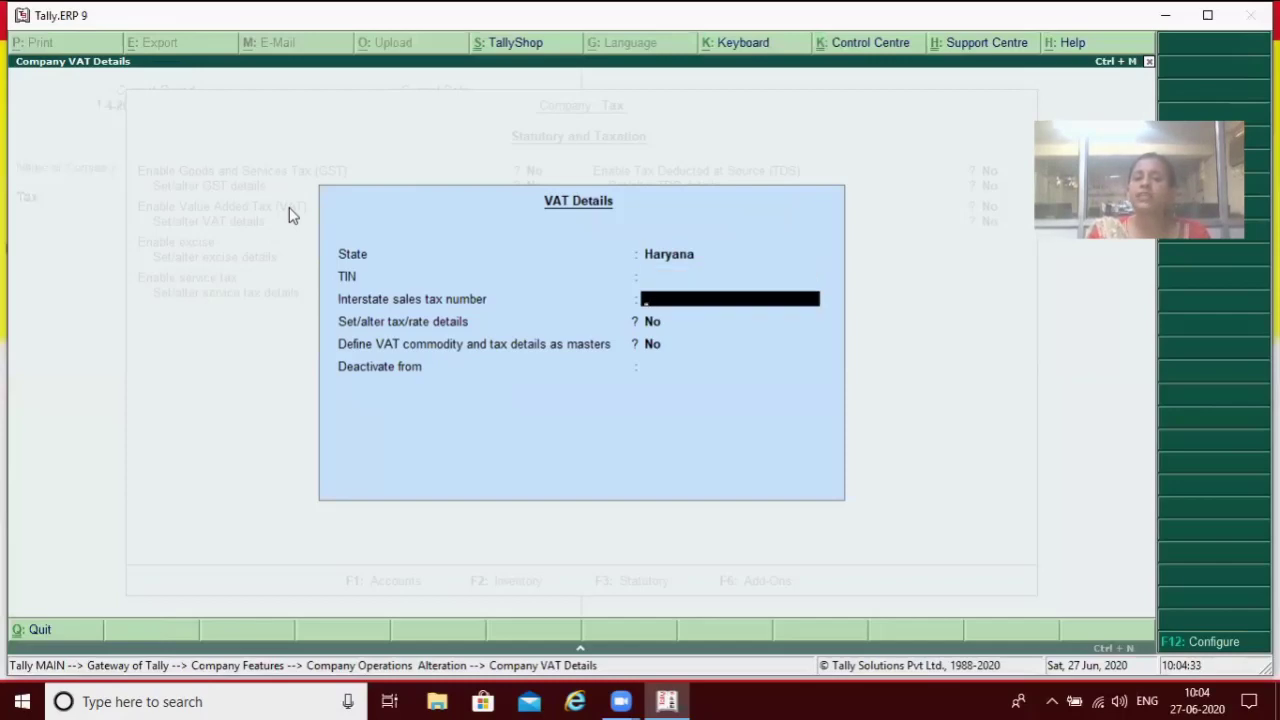
key(Return)
text(y)
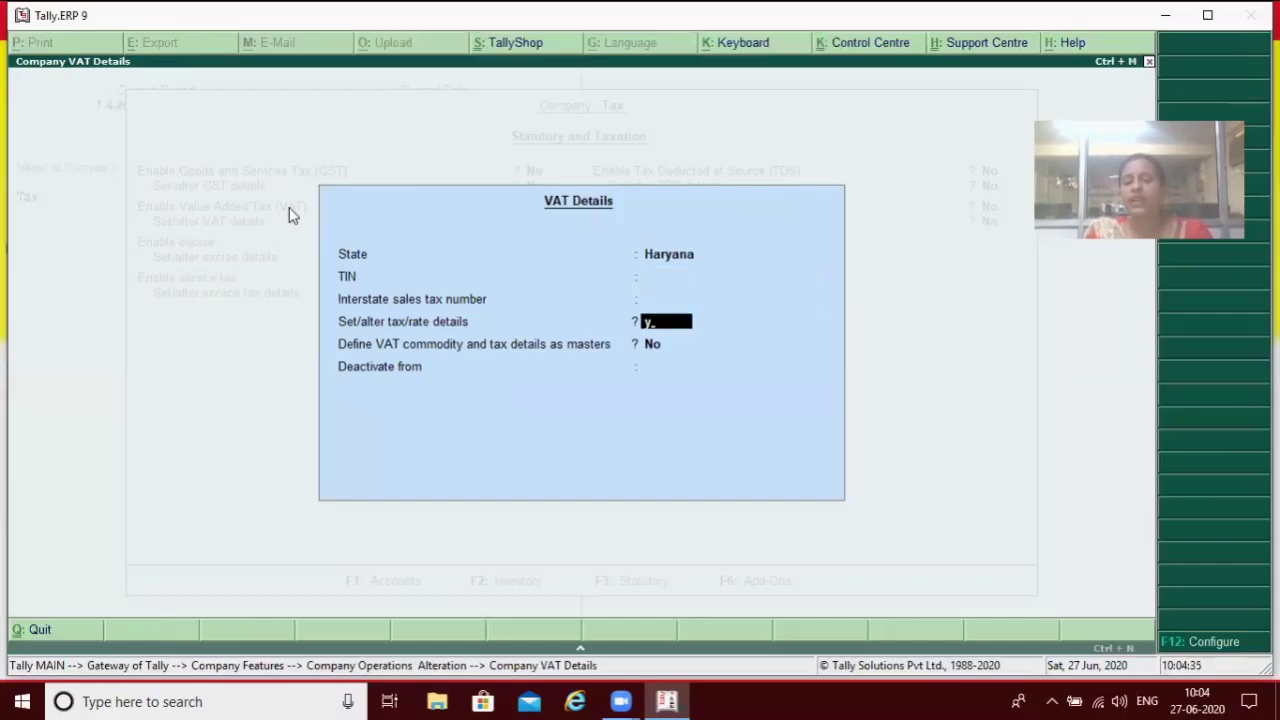
key(Return)
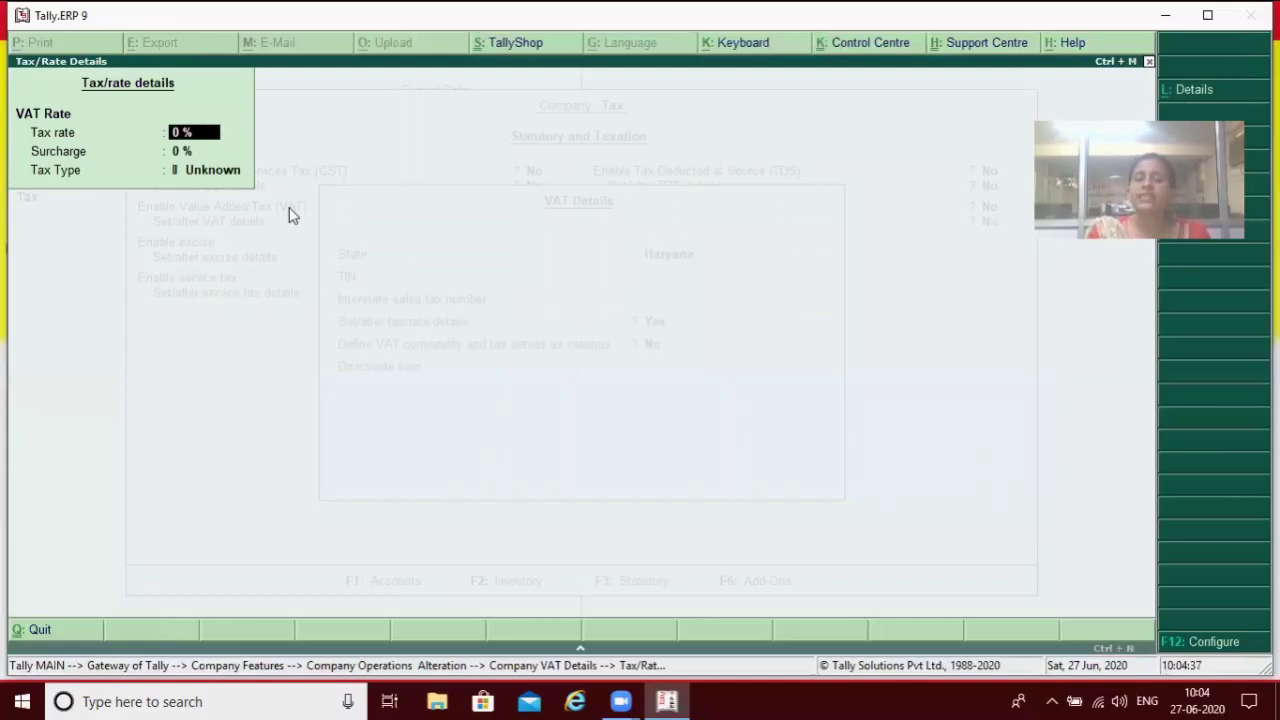
text(4)
key(Return)
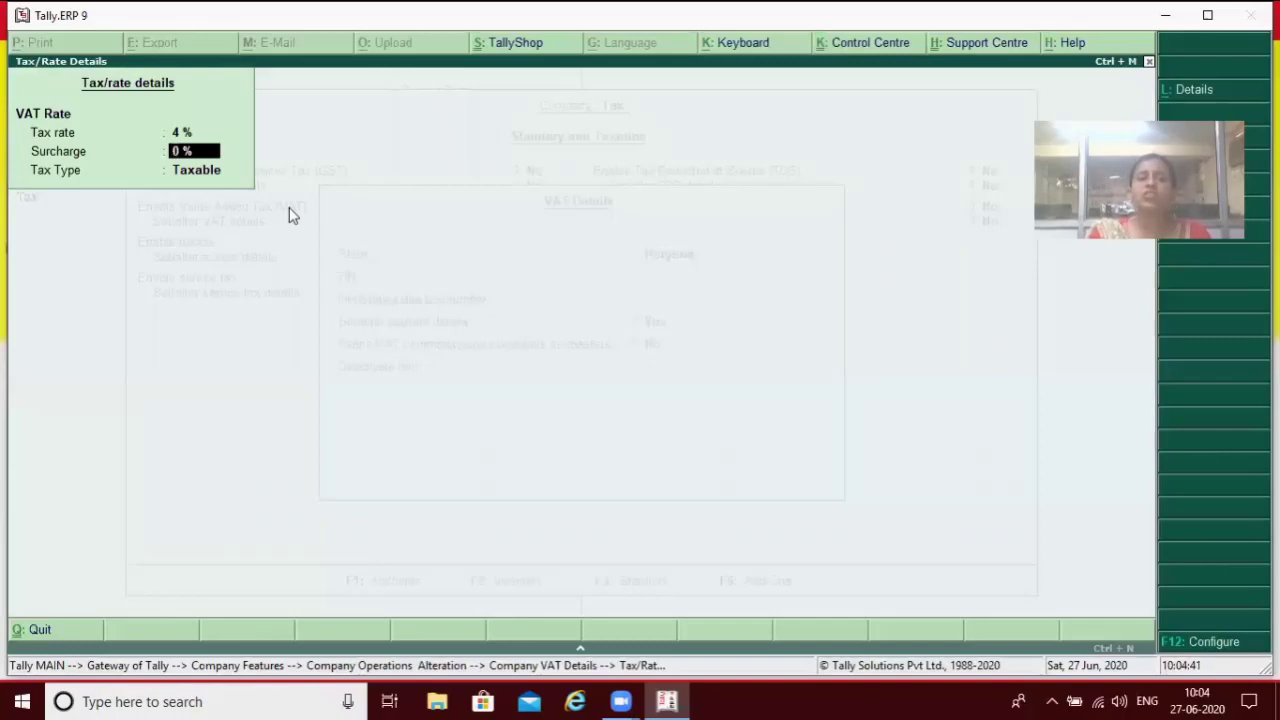
key(Return)
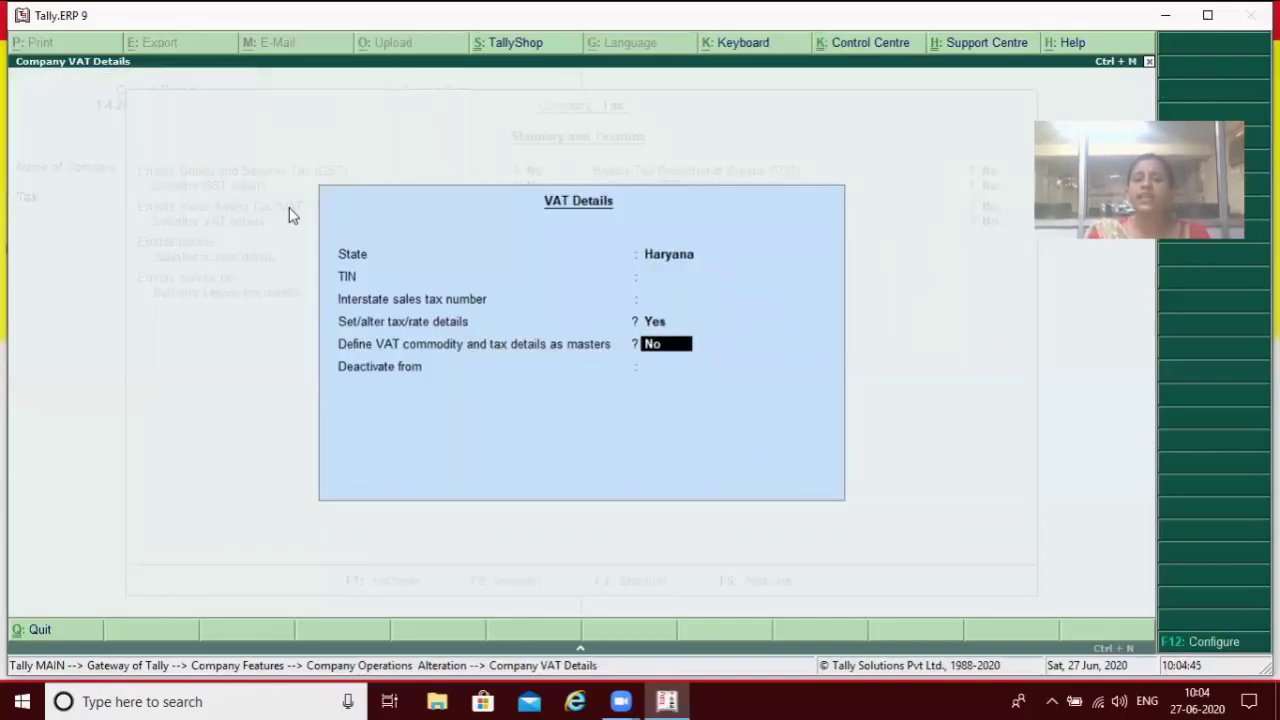
Define VAT commodity and tax details as masters, save the statutory settings with the other taxes off, and return to the Gateway of Tally.
text(y)
key(Return)
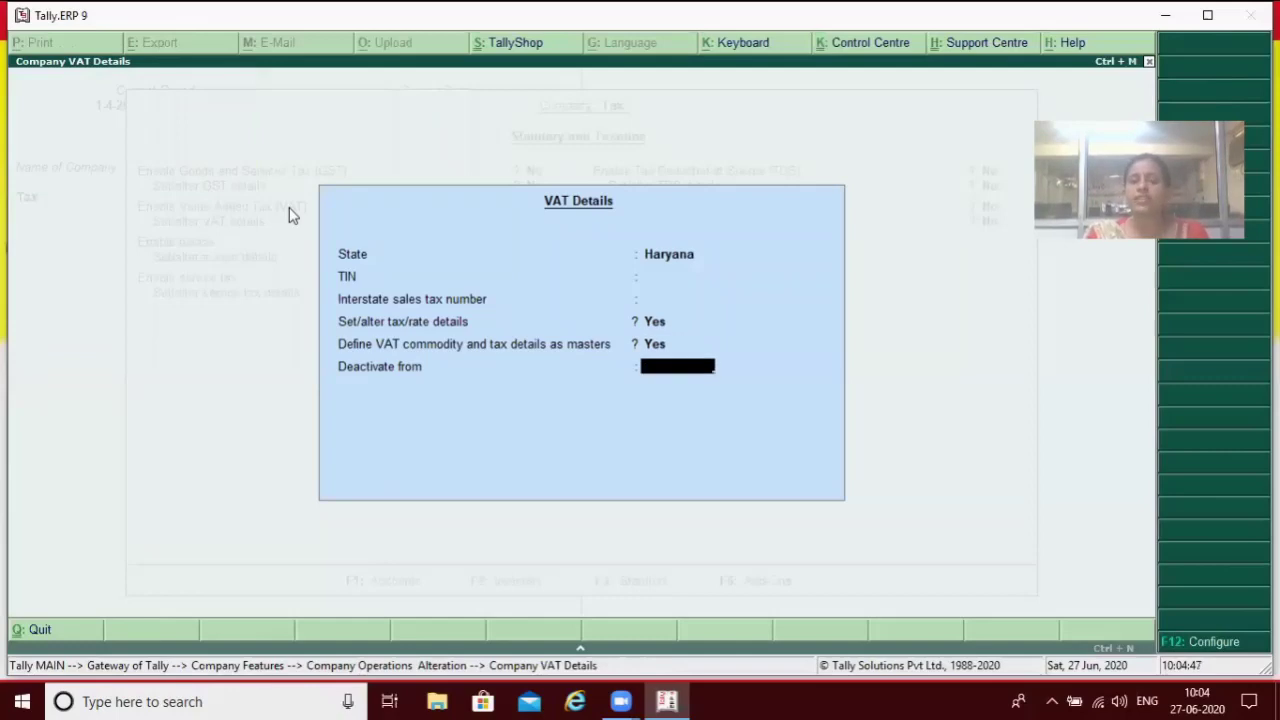
key(Return)
key(Return)
key(Return)
key(Return)
key(Return)
key(Return)
key(Return)
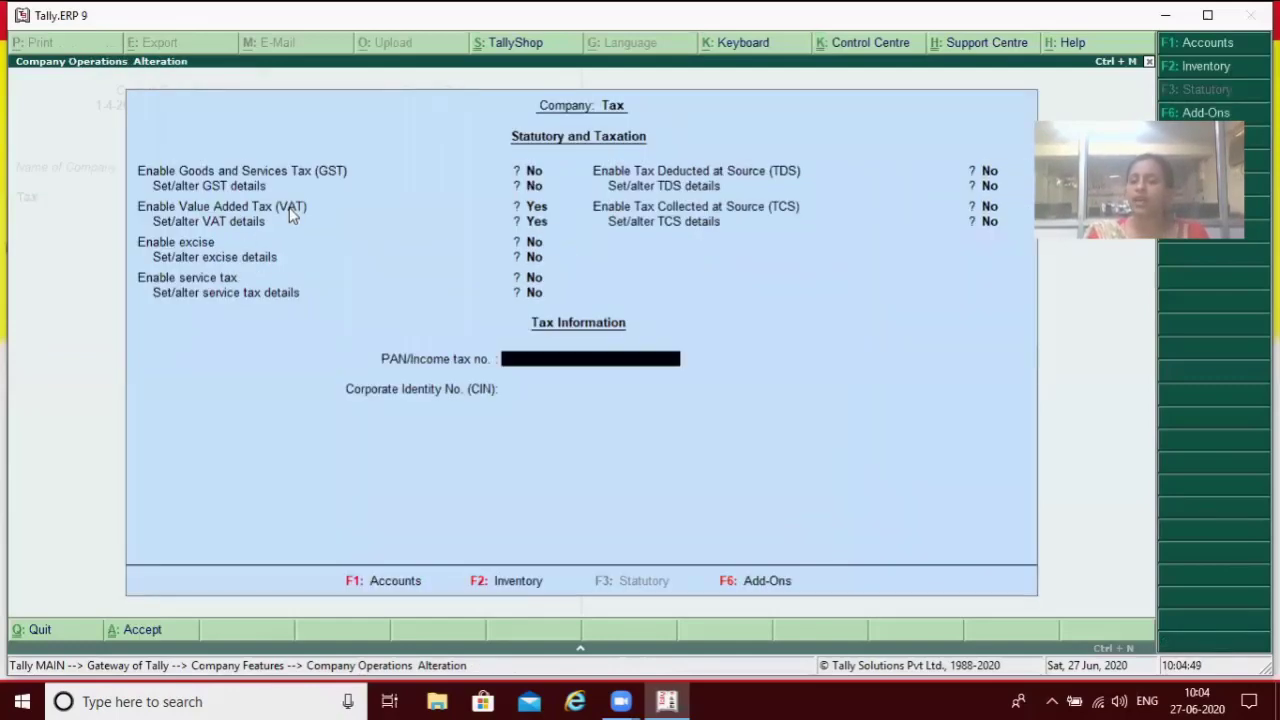
click(289, 207)
key(y)
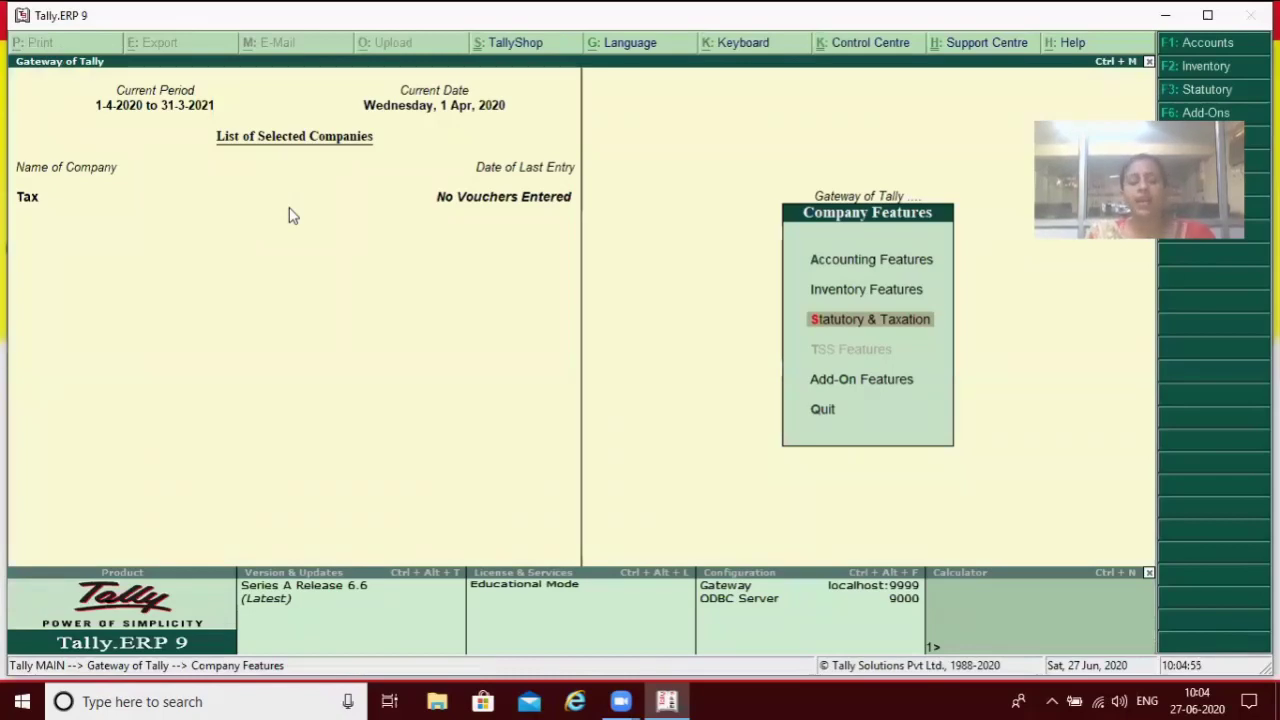
key(Escape)
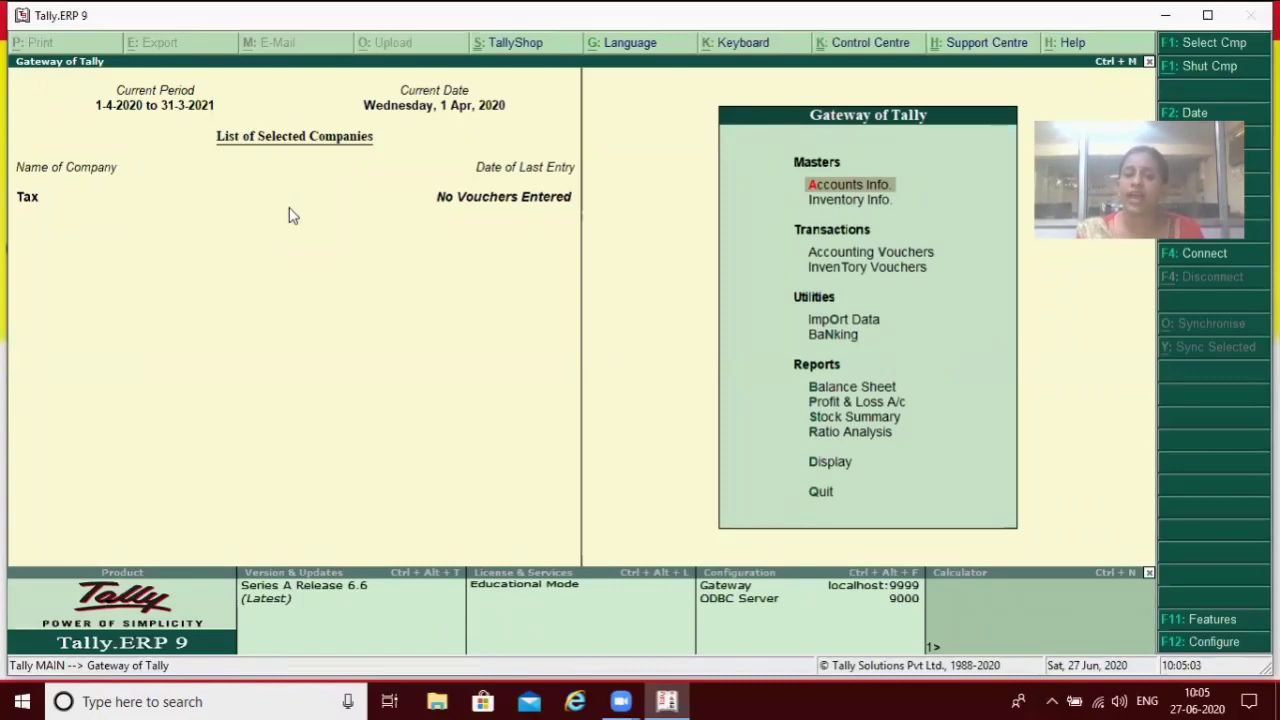
Start creating a single ledger and name it Purchase @ 4%.
key(Return)
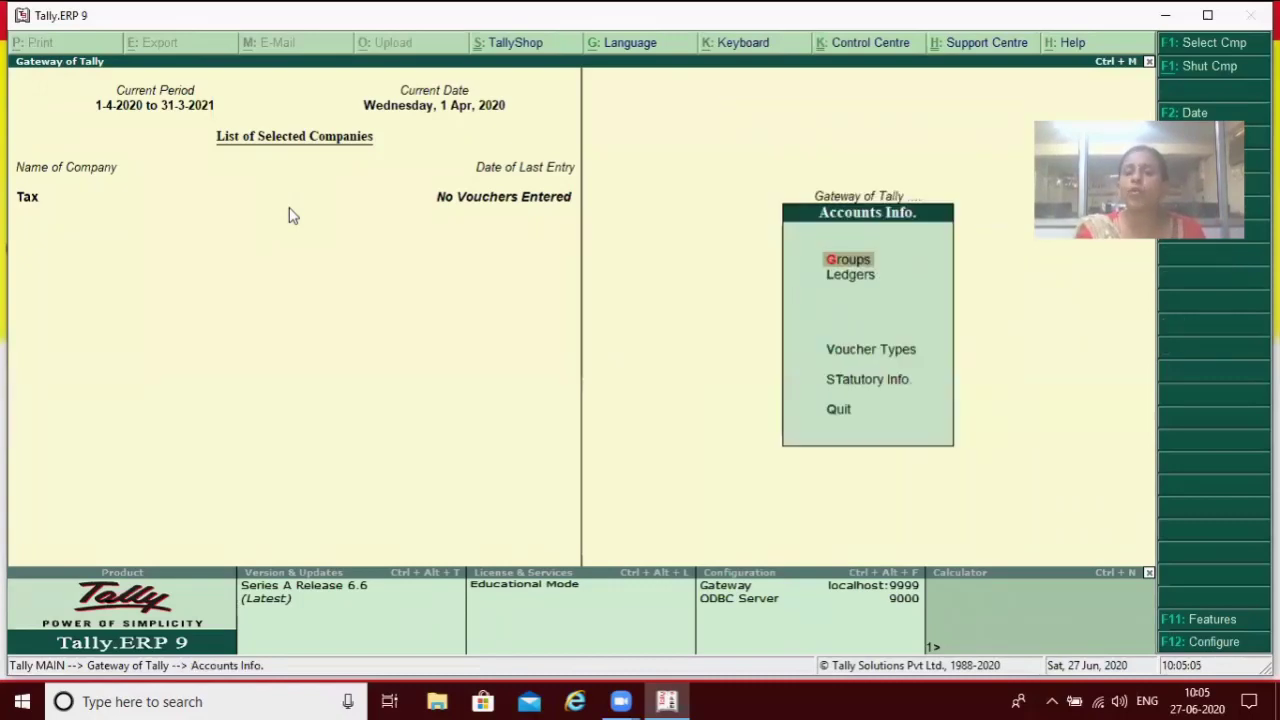
key(Down)
key(Return)
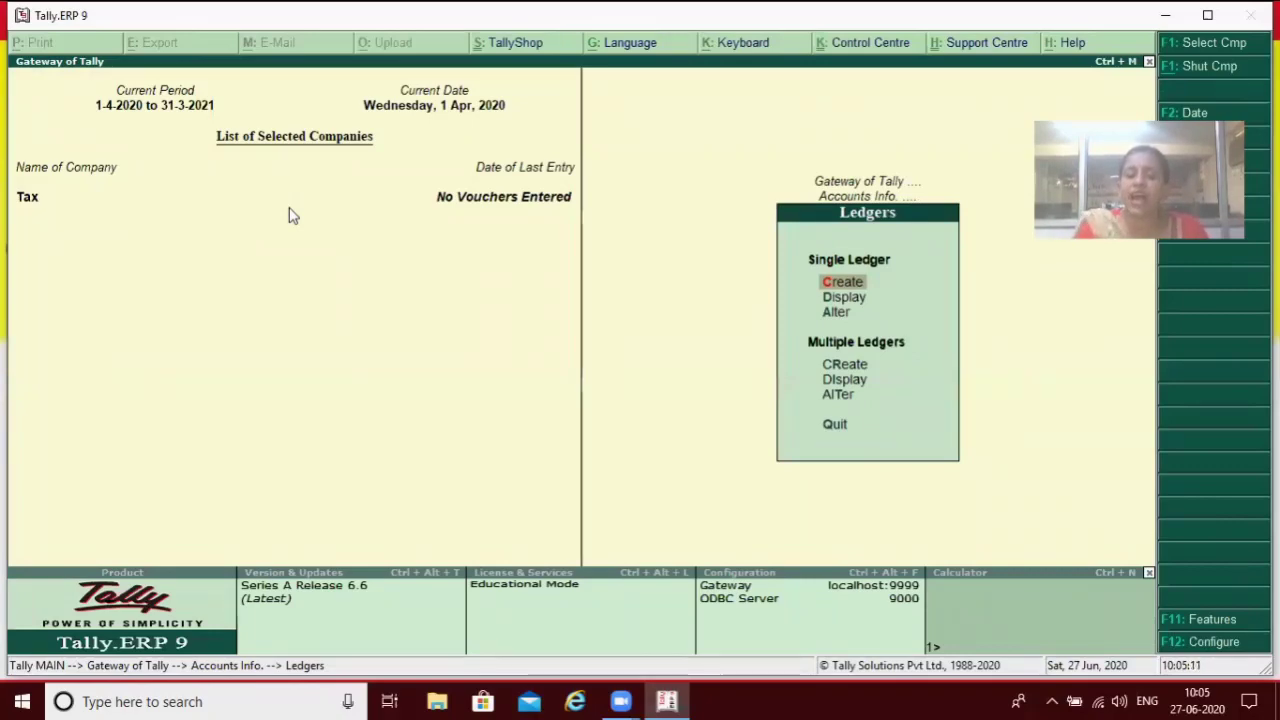
key(Return)
text(P)
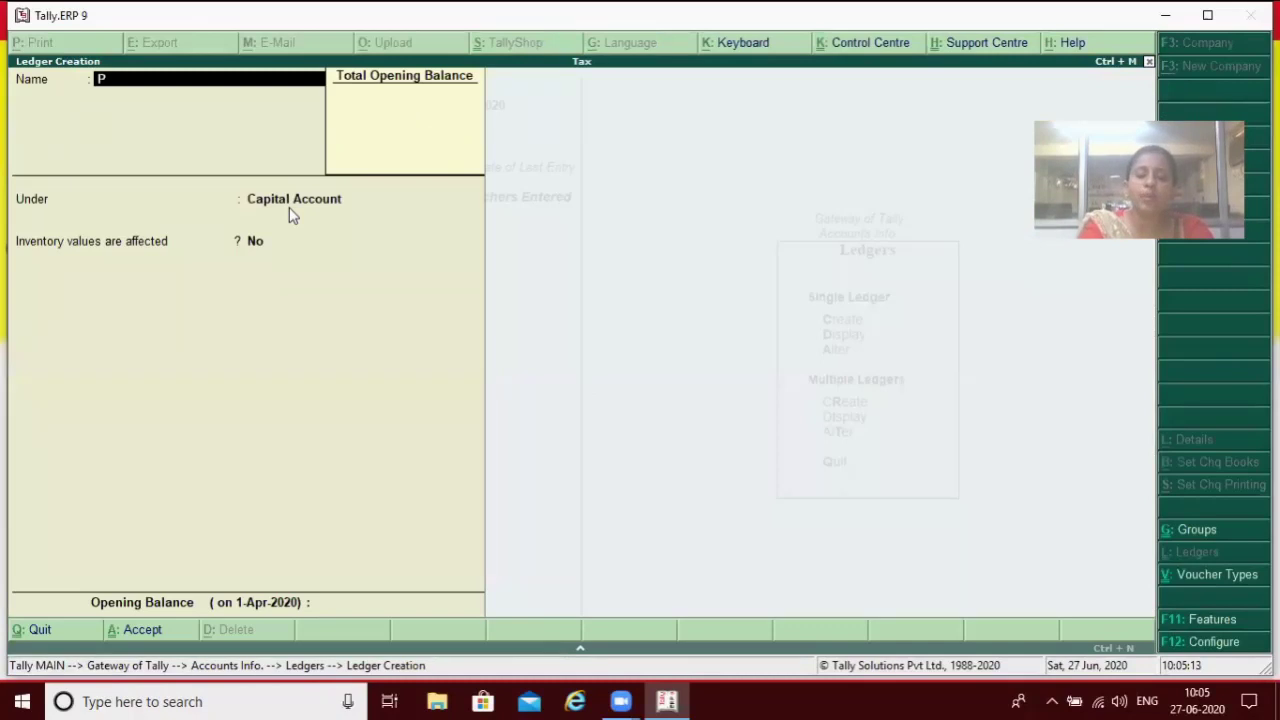
text(urchase)
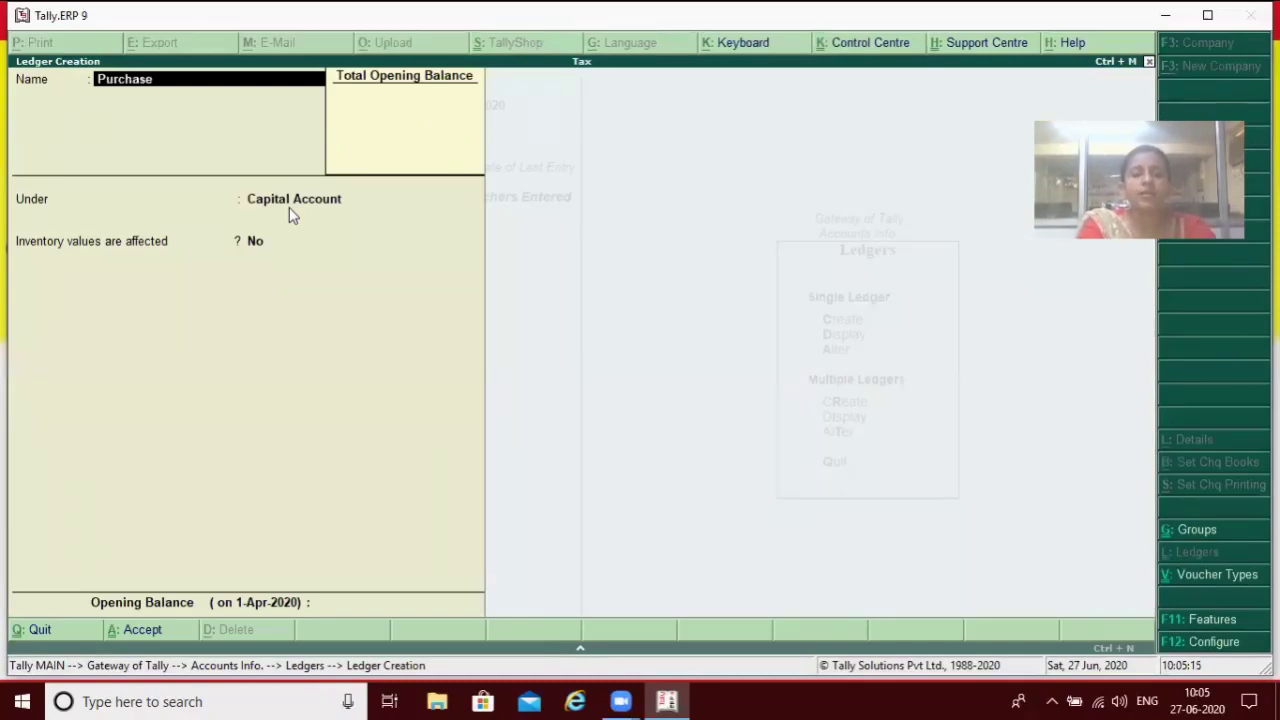
text( @)
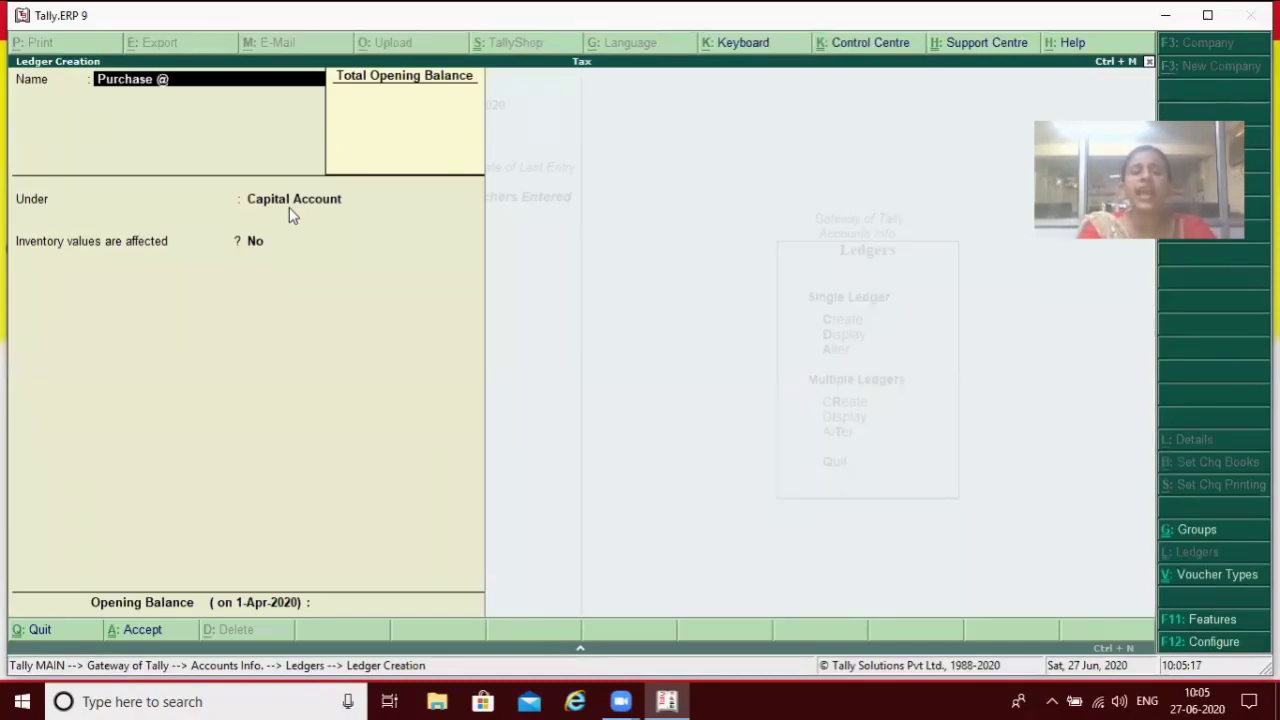
text( 4%)
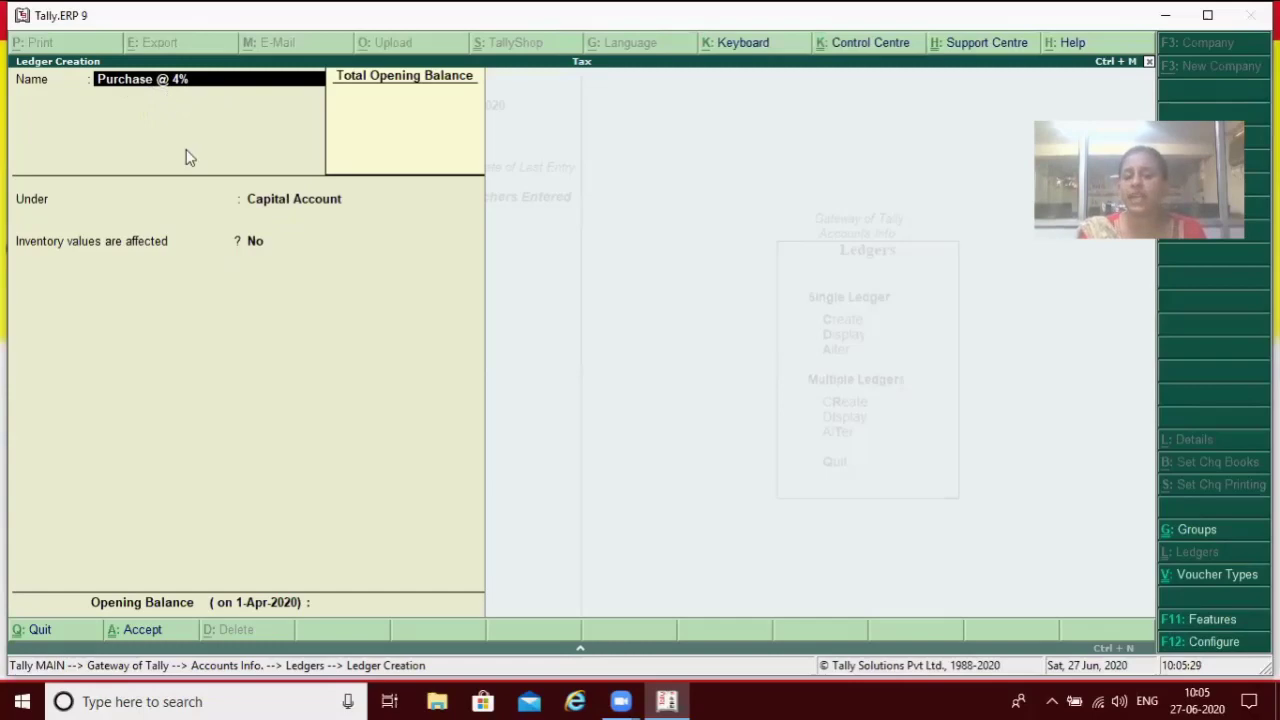
Place the new purchase ledger under the Purchase Accounts group.
key(Return)
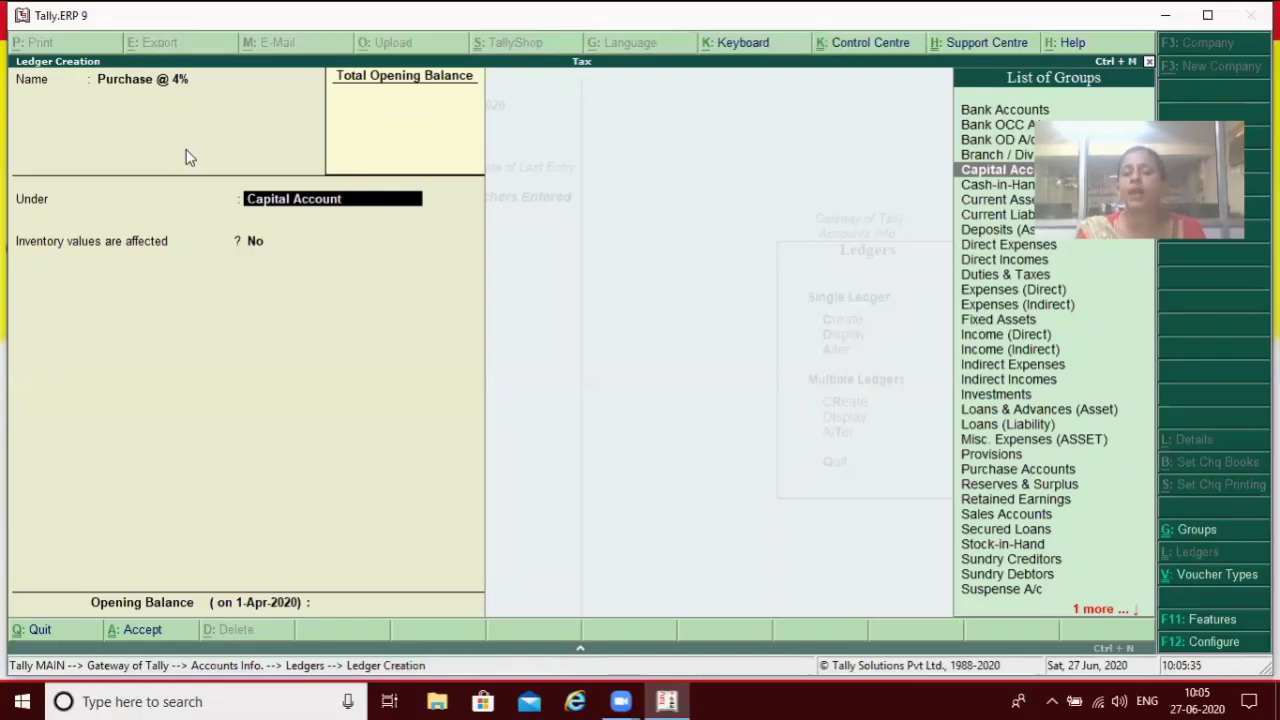
text(P)
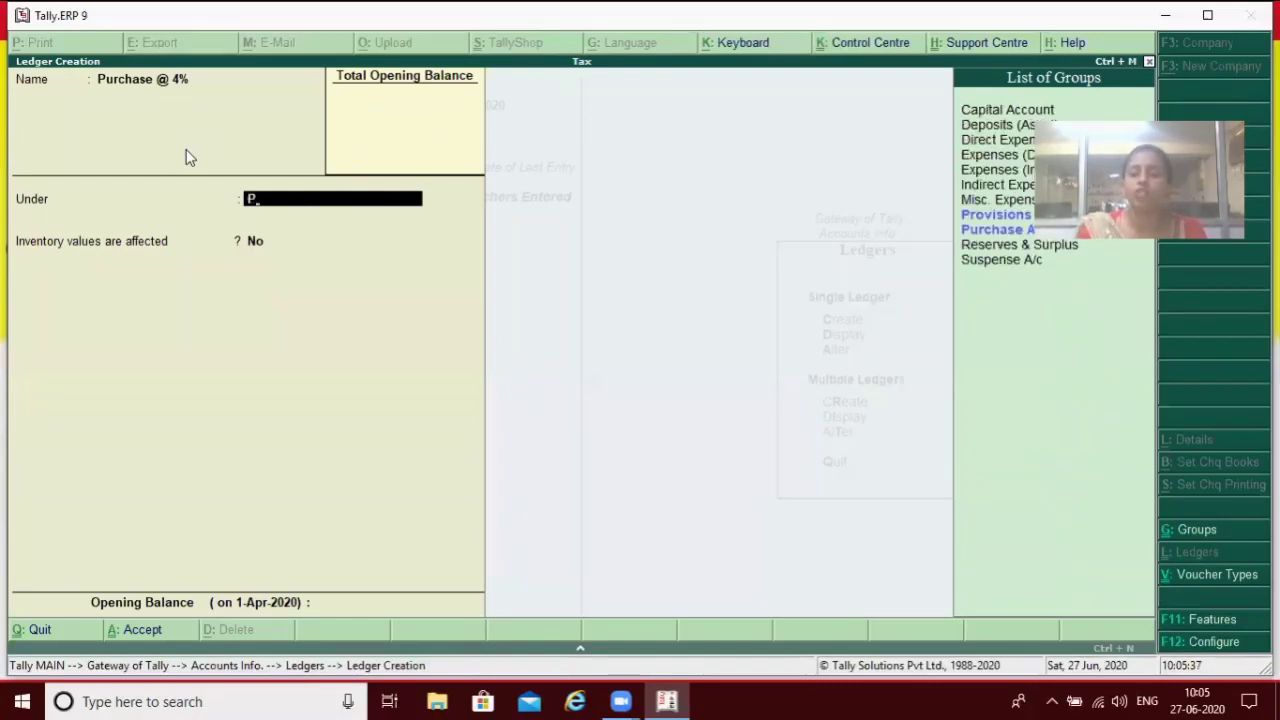
key(Down)
key(Return)
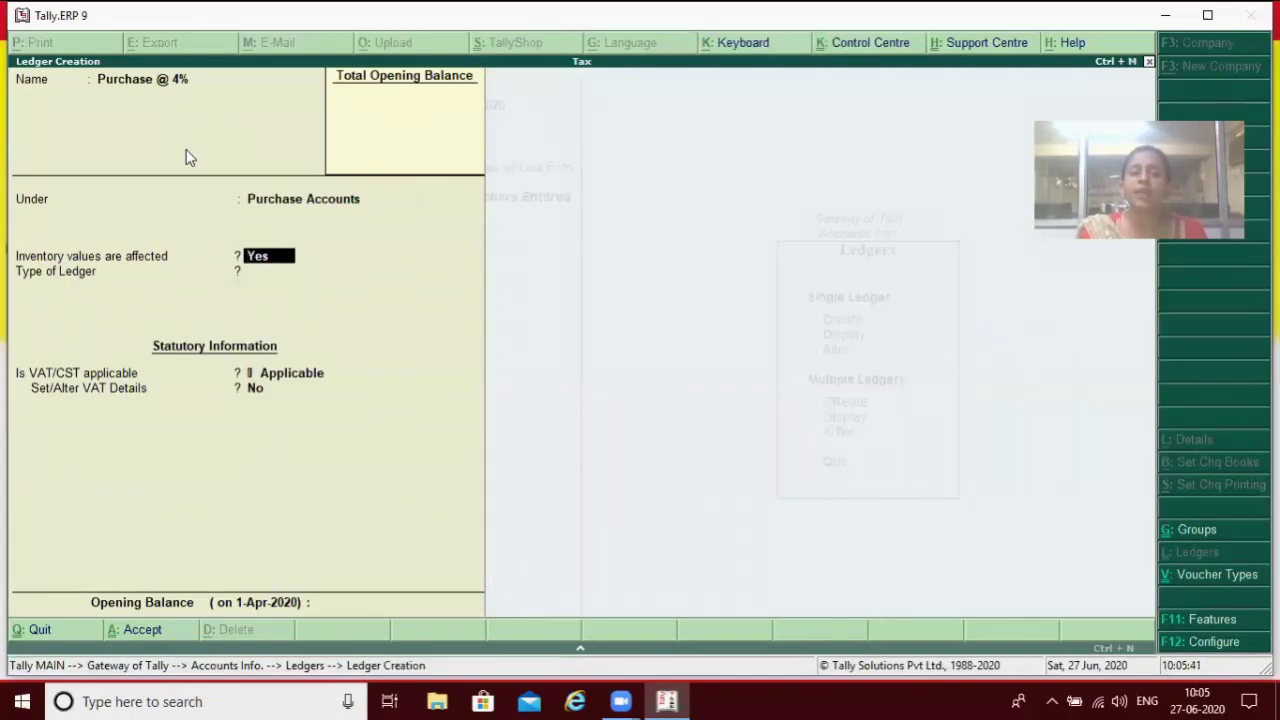
Keep inventory values affected and VAT/CST applicable for the purchase ledger, and enable Set/Alter VAT Details.
key(Return)
key(Return)
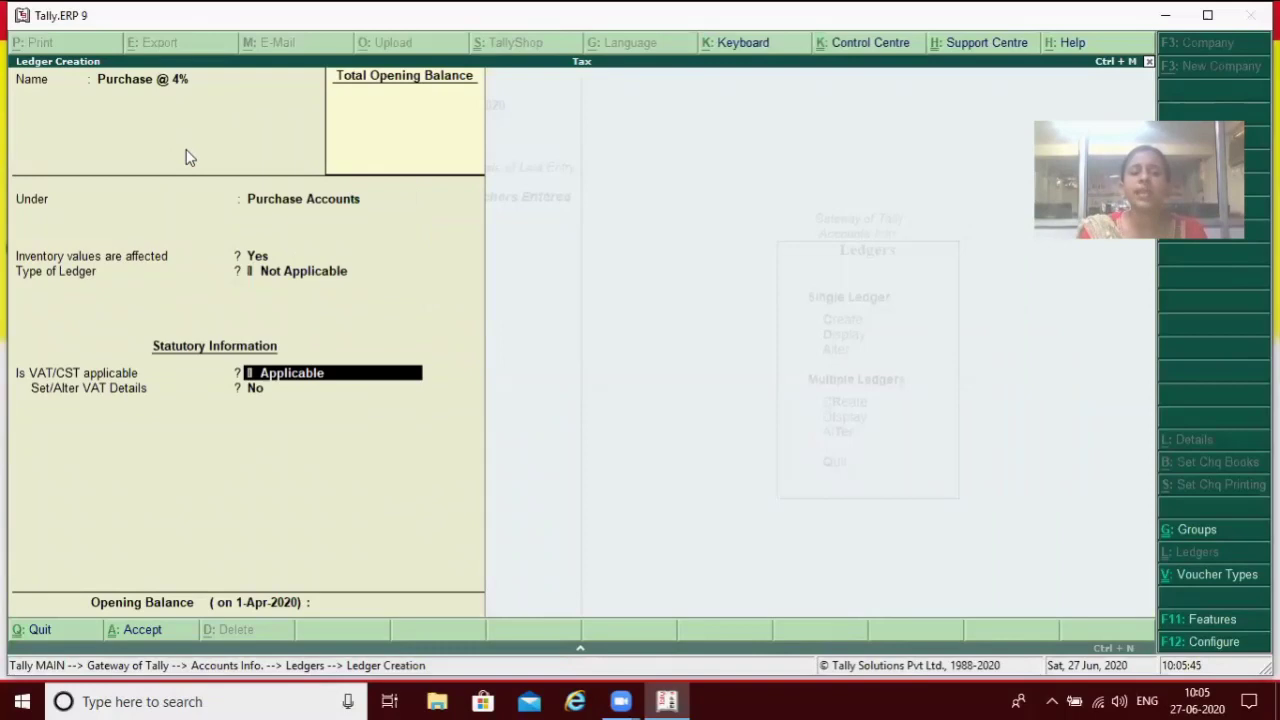
key(Return)
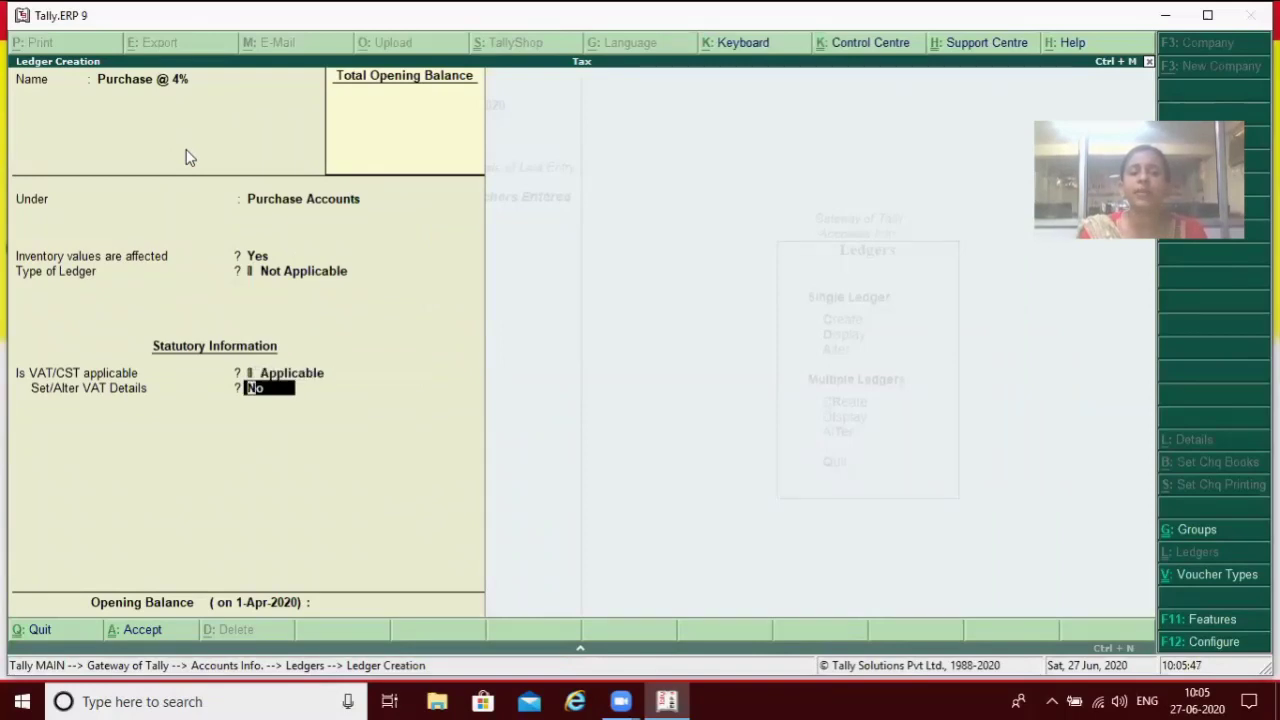
text(y)
key(Return)
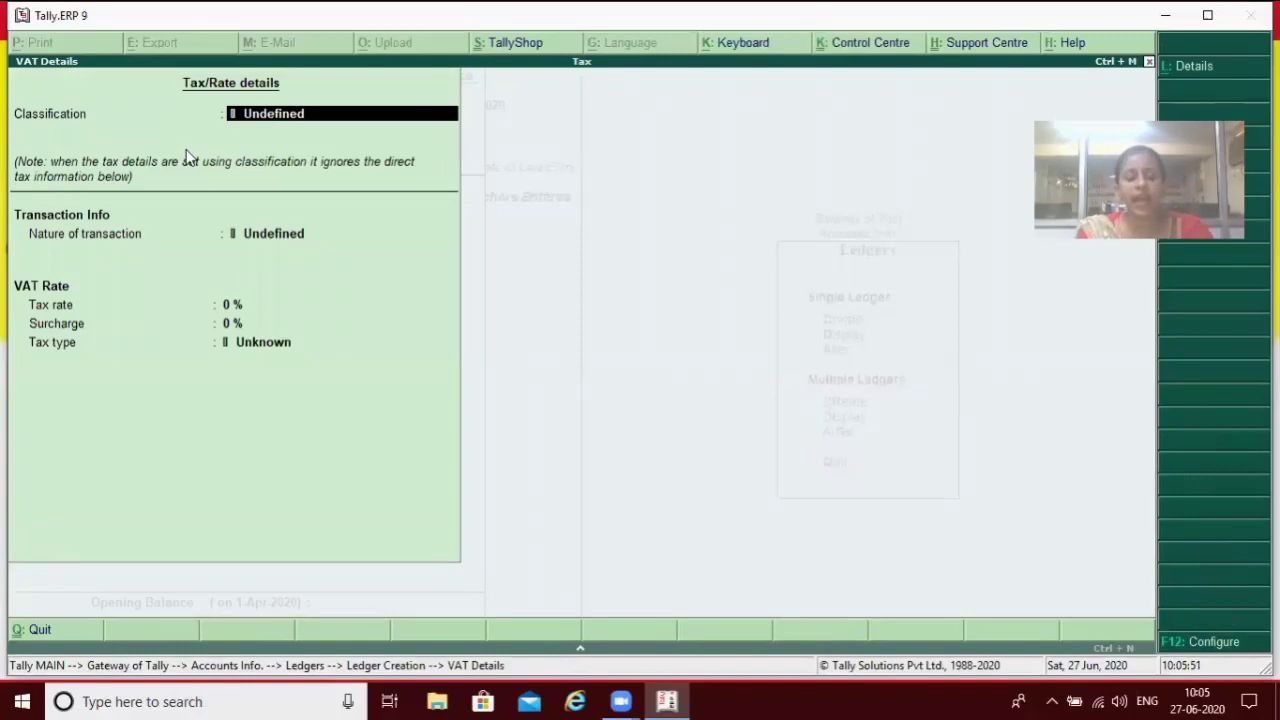
Create a VAT classification named Vat Input for the purchase ledger, applicable from 1-Apr-2020.
key(alt+c)
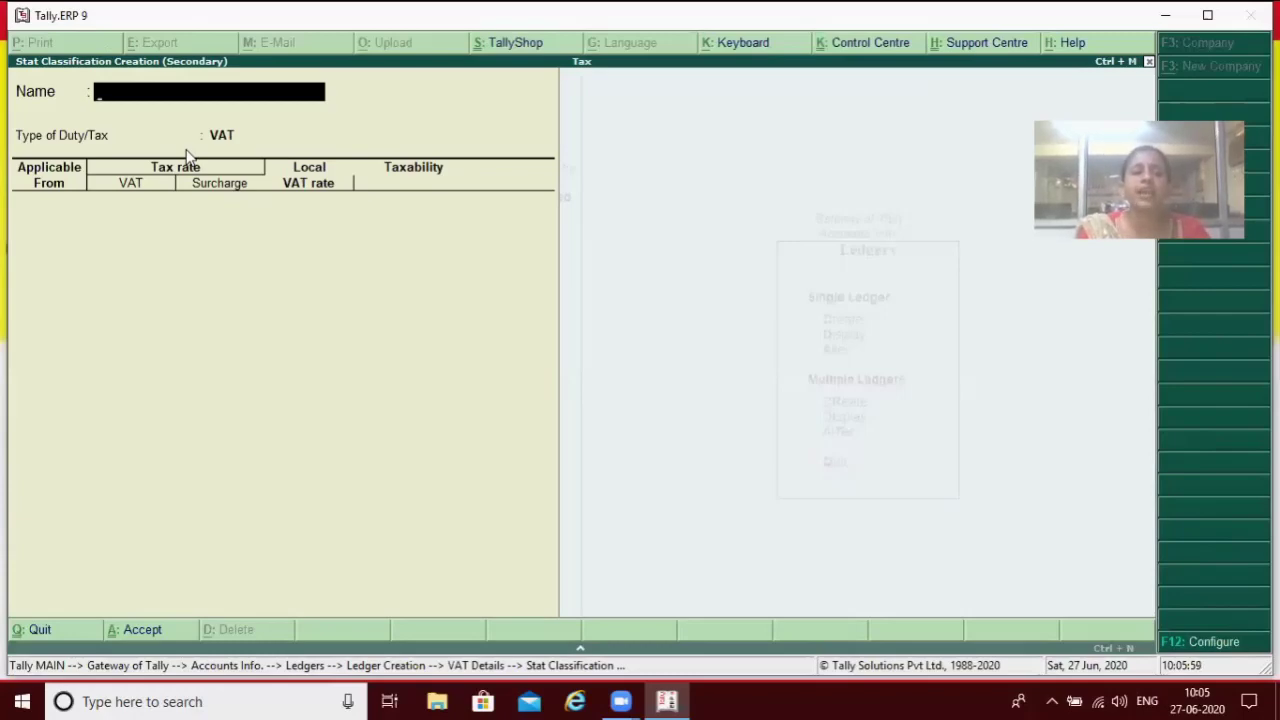
text(Vat)
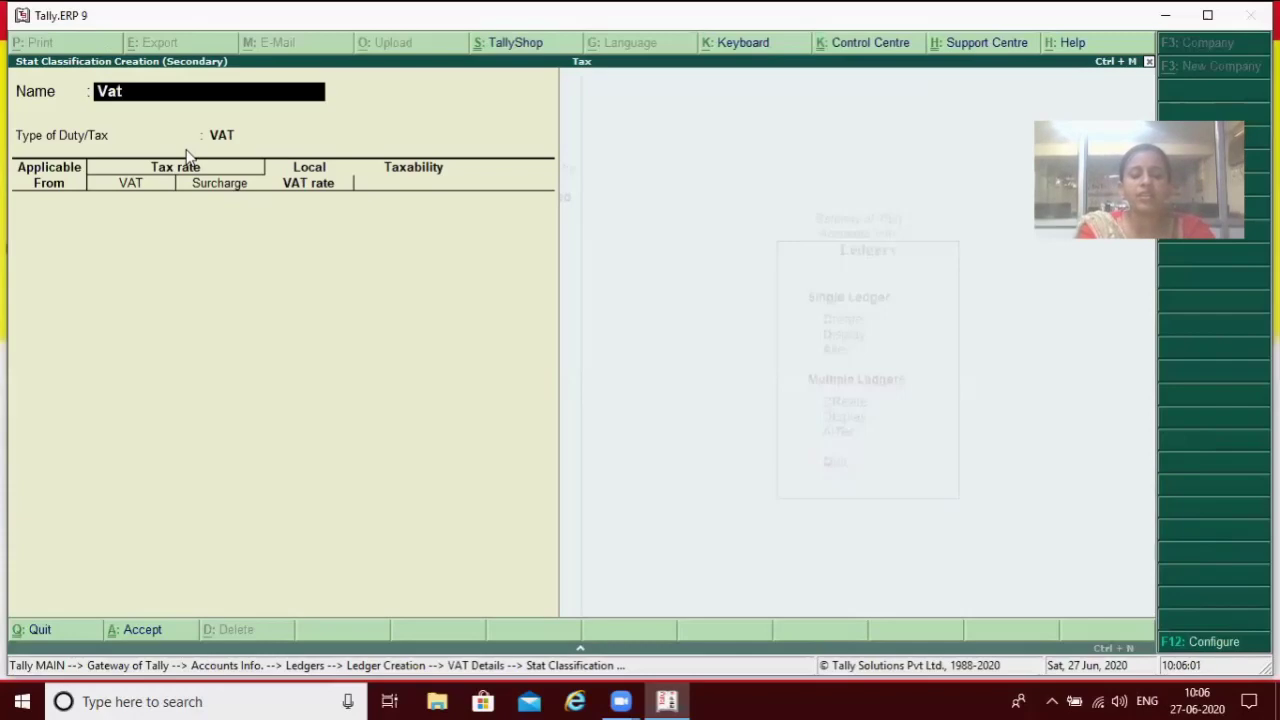
text( input)
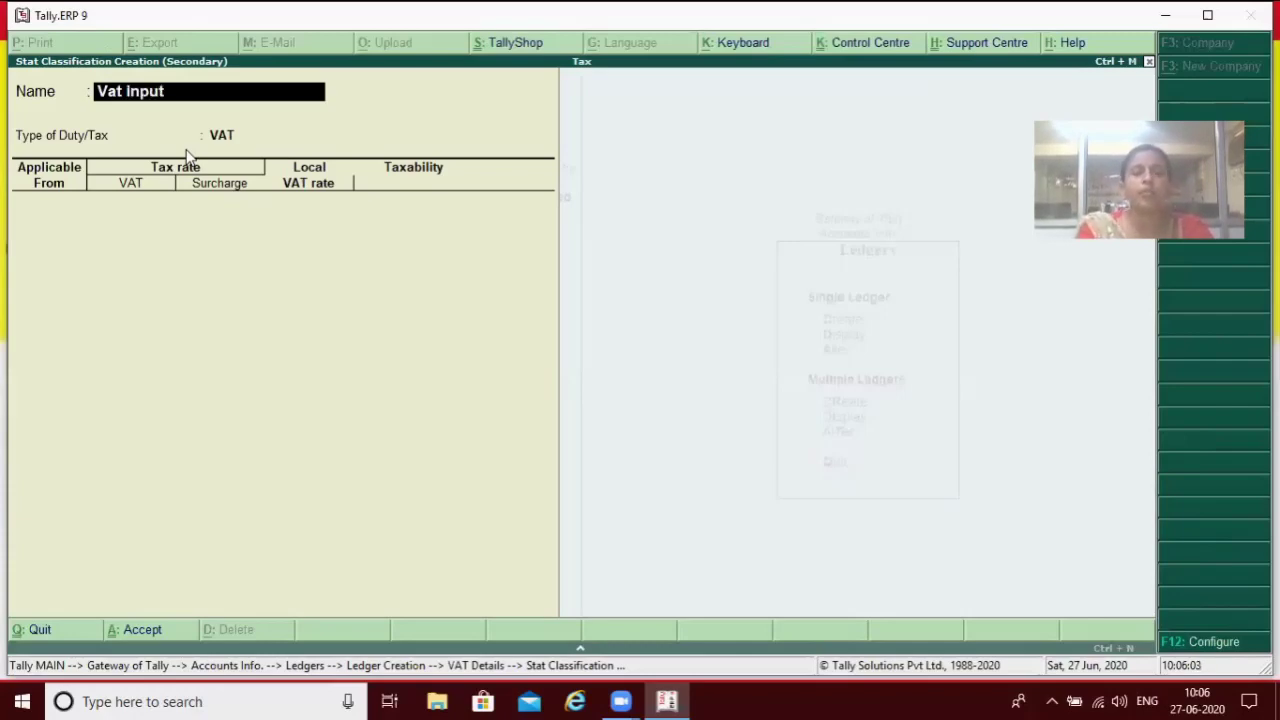
key(Return)
text(1.4)
key(Return)
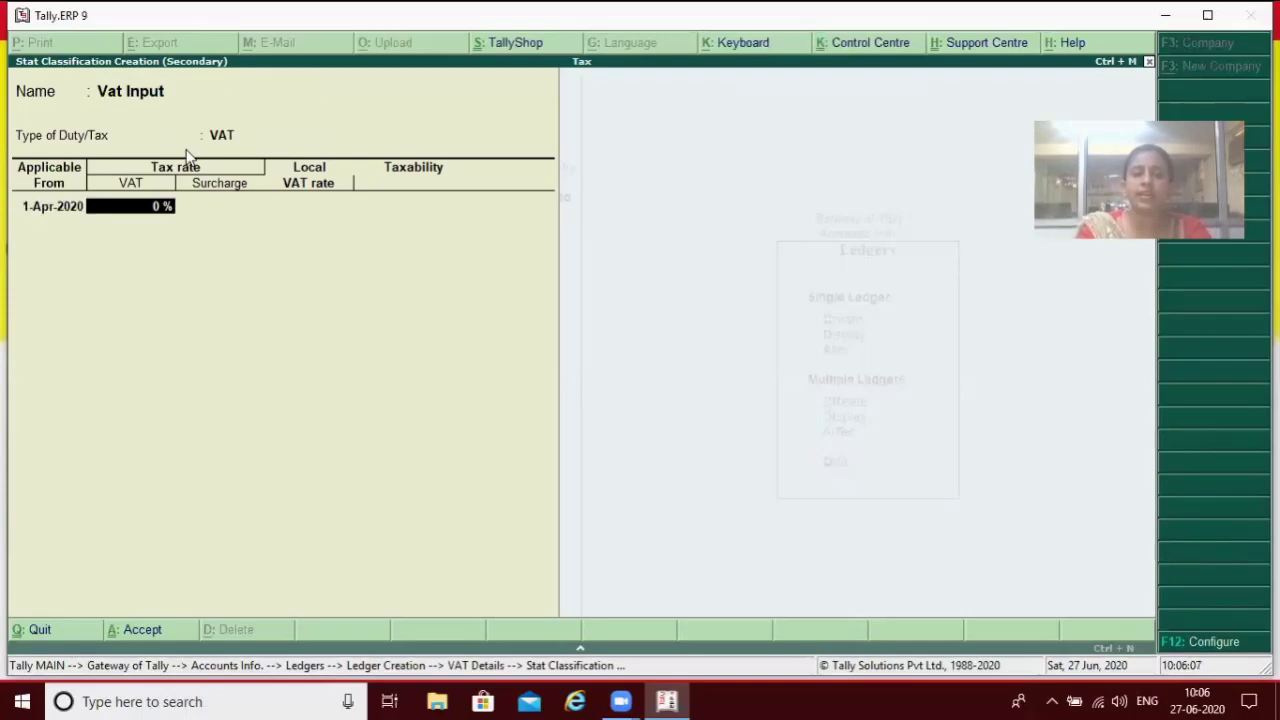
Set the classification's VAT rate to 4% with 0% surcharge, then save it and the purchase ledger.
text(4)
key(Return)
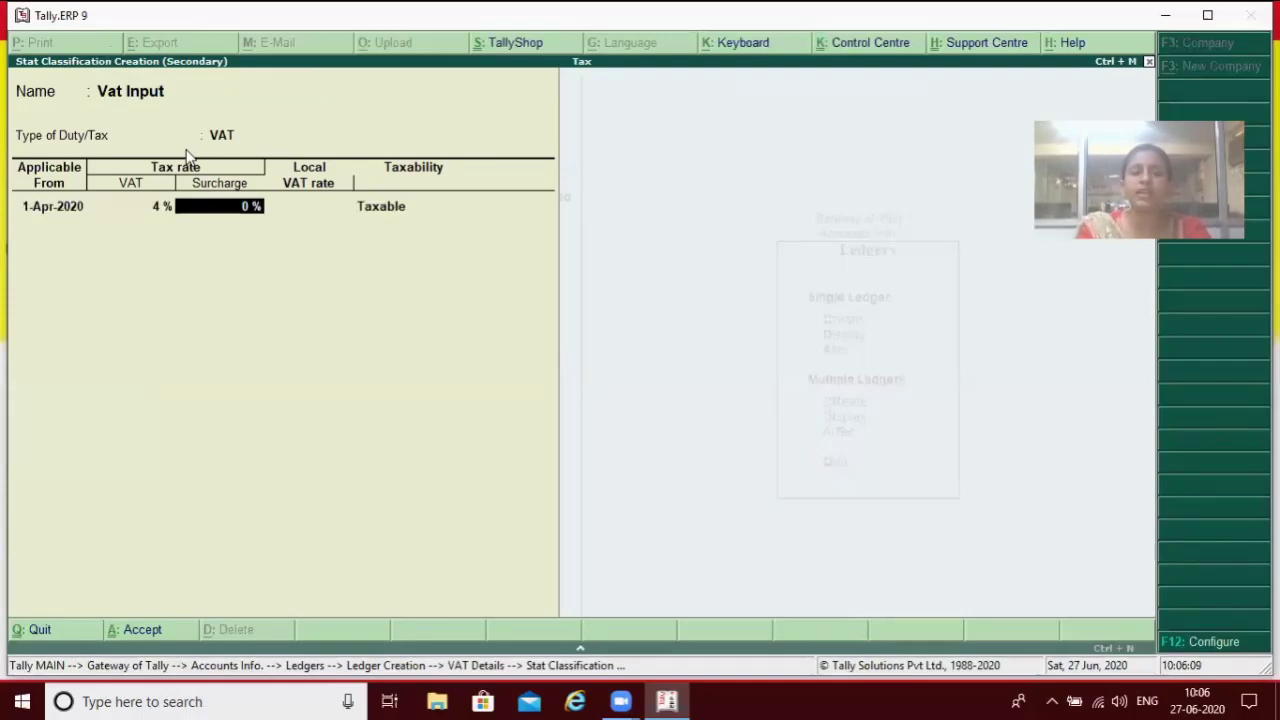
key(Return)
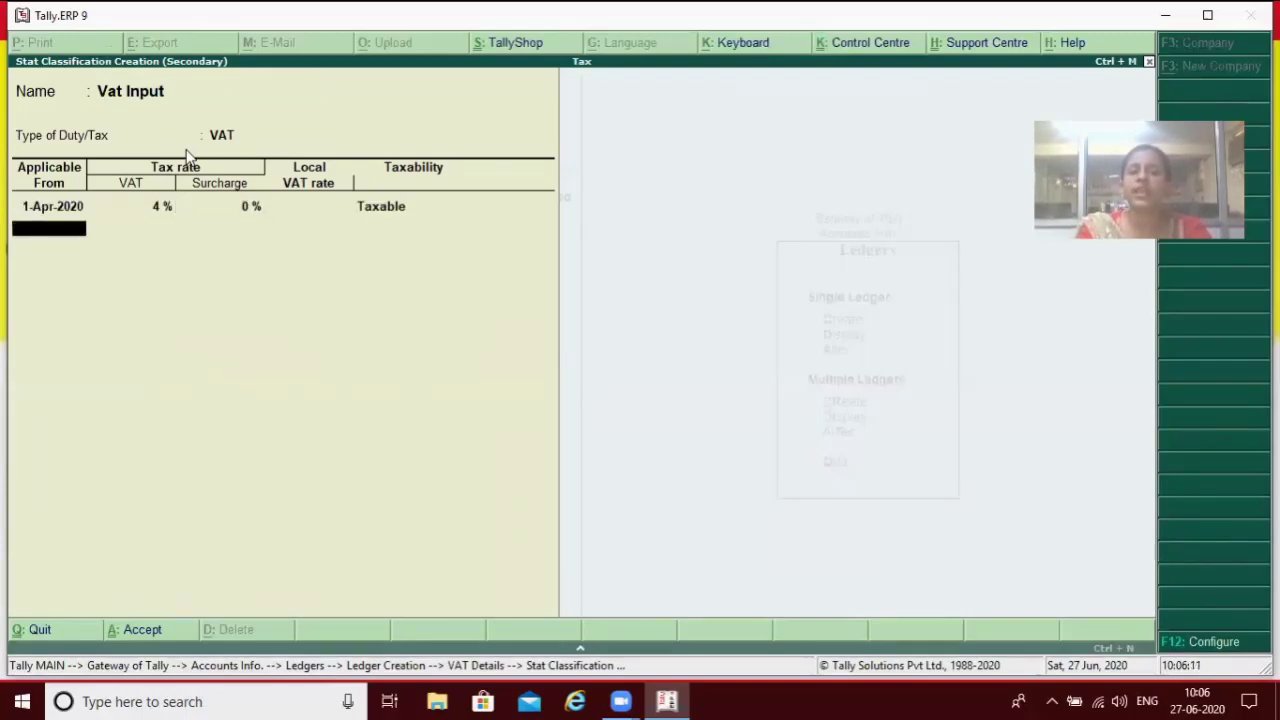
key(Return)
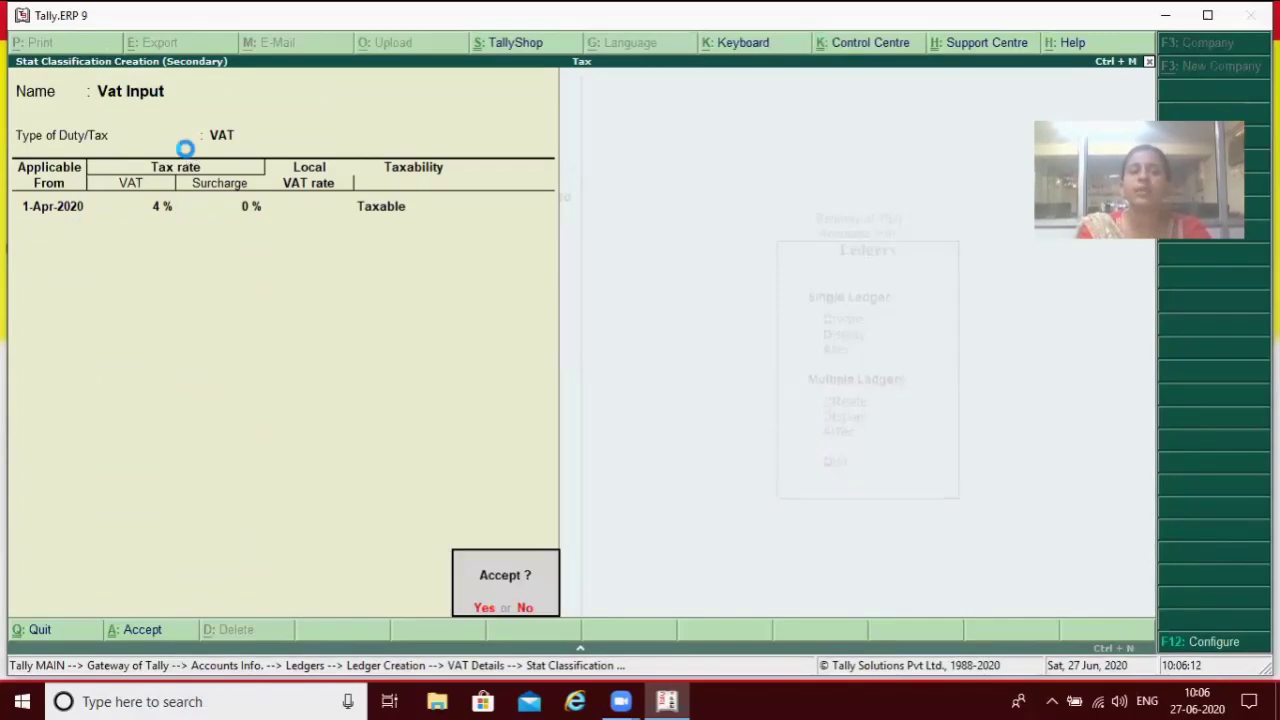
key(Return)
key(Return)
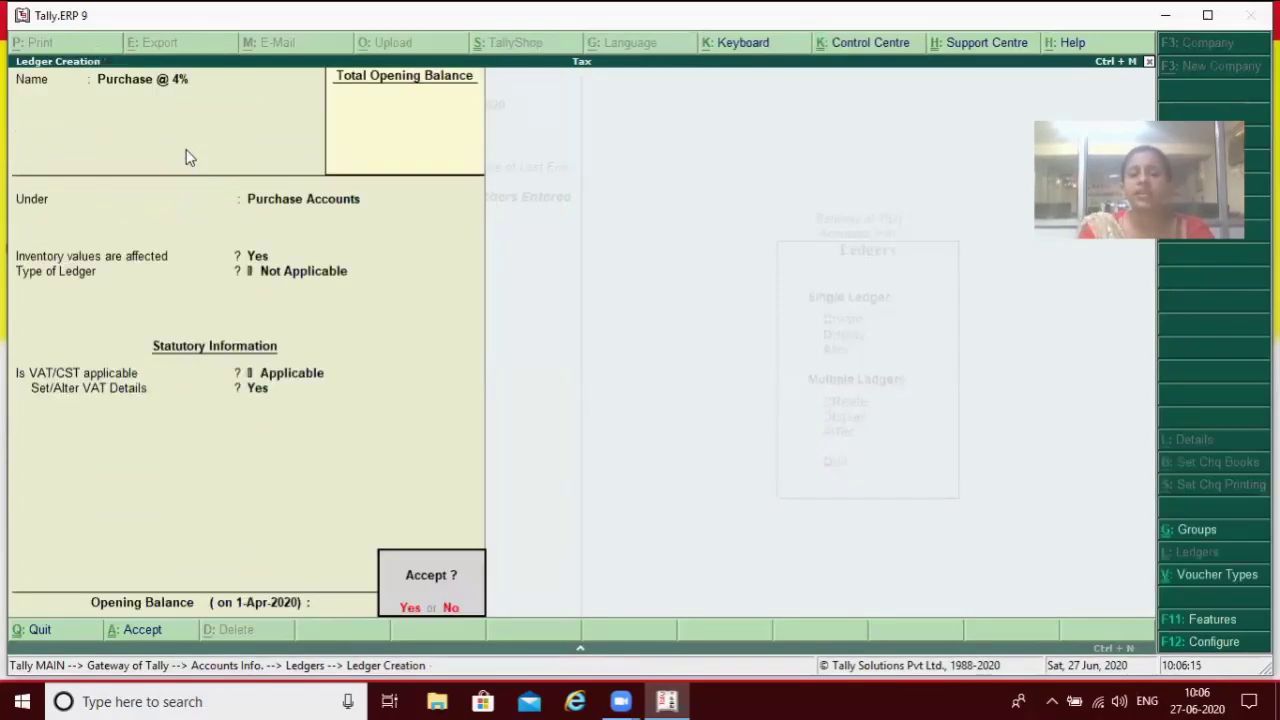
key(Return)
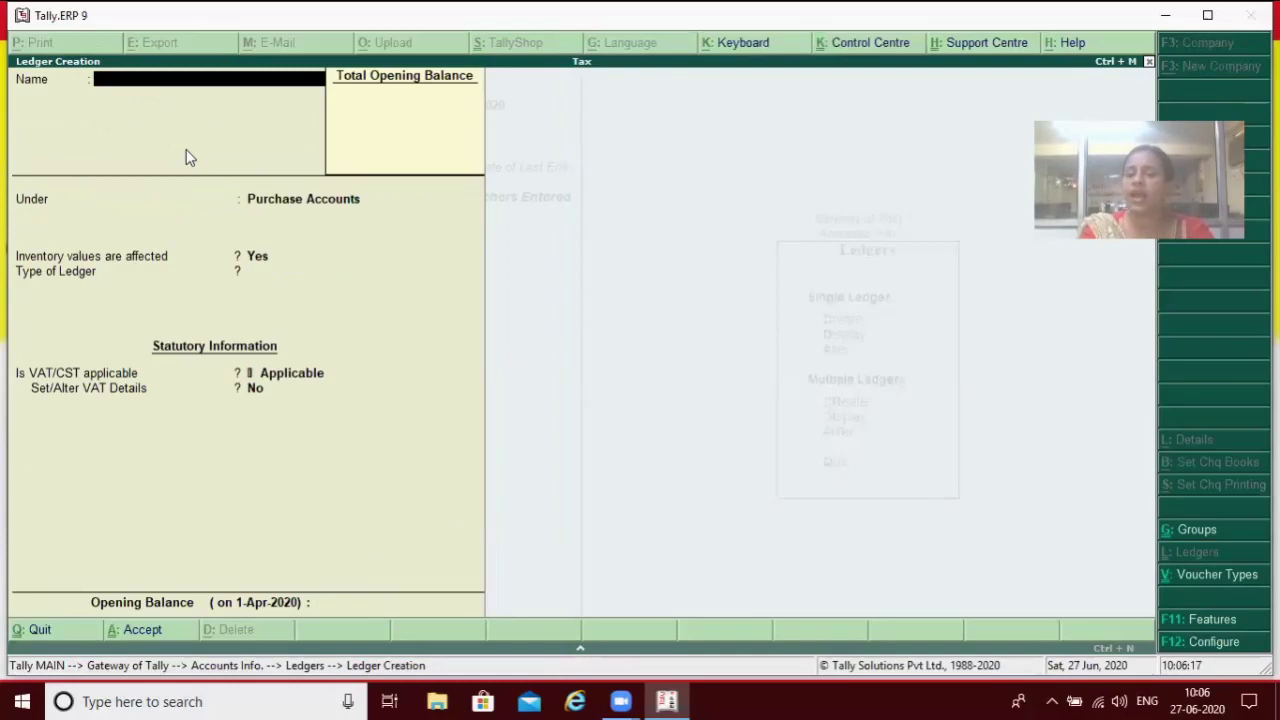
Create another single ledger and name it Input Vat @ 4%.
key(Escape)
key(Return)
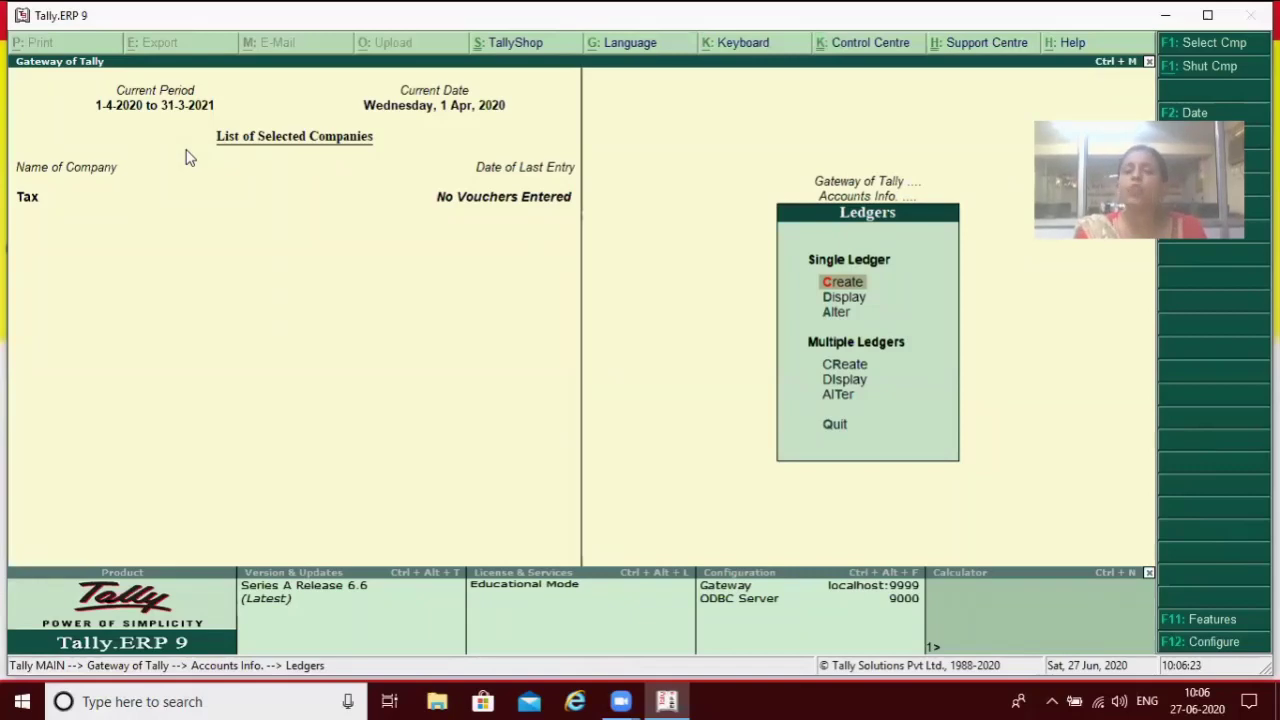
key(Return)
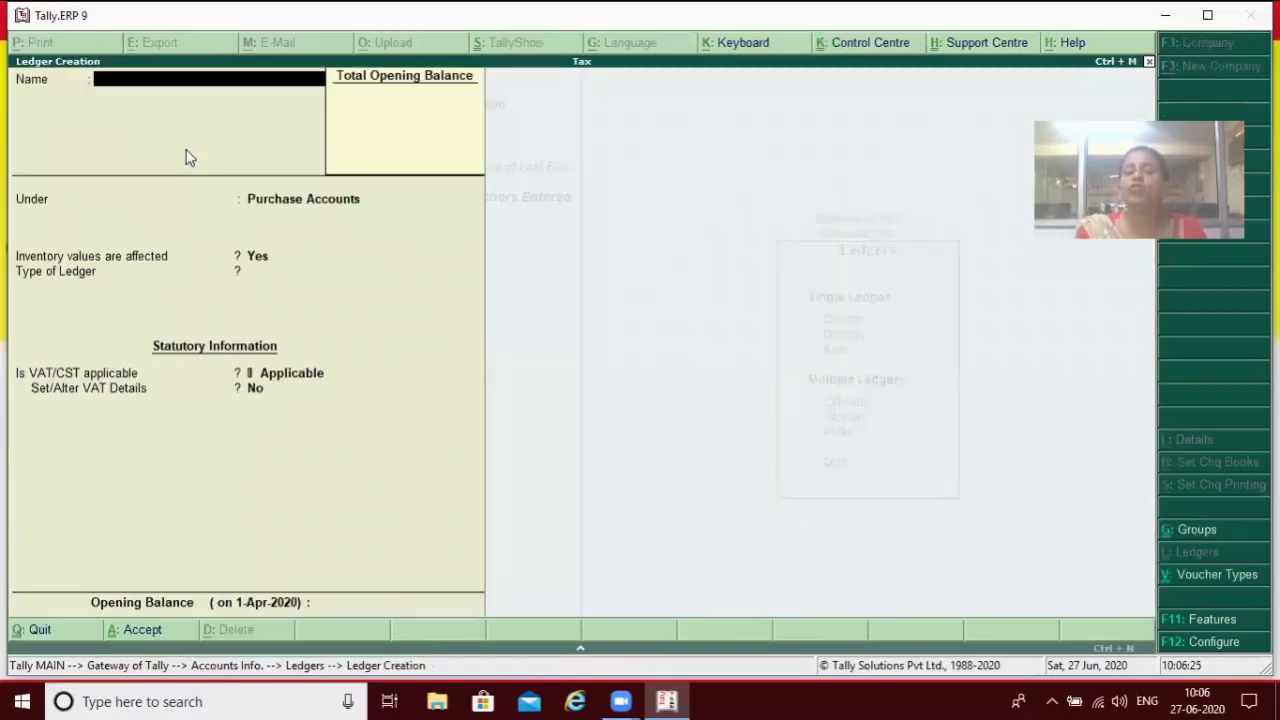
text(Inup)
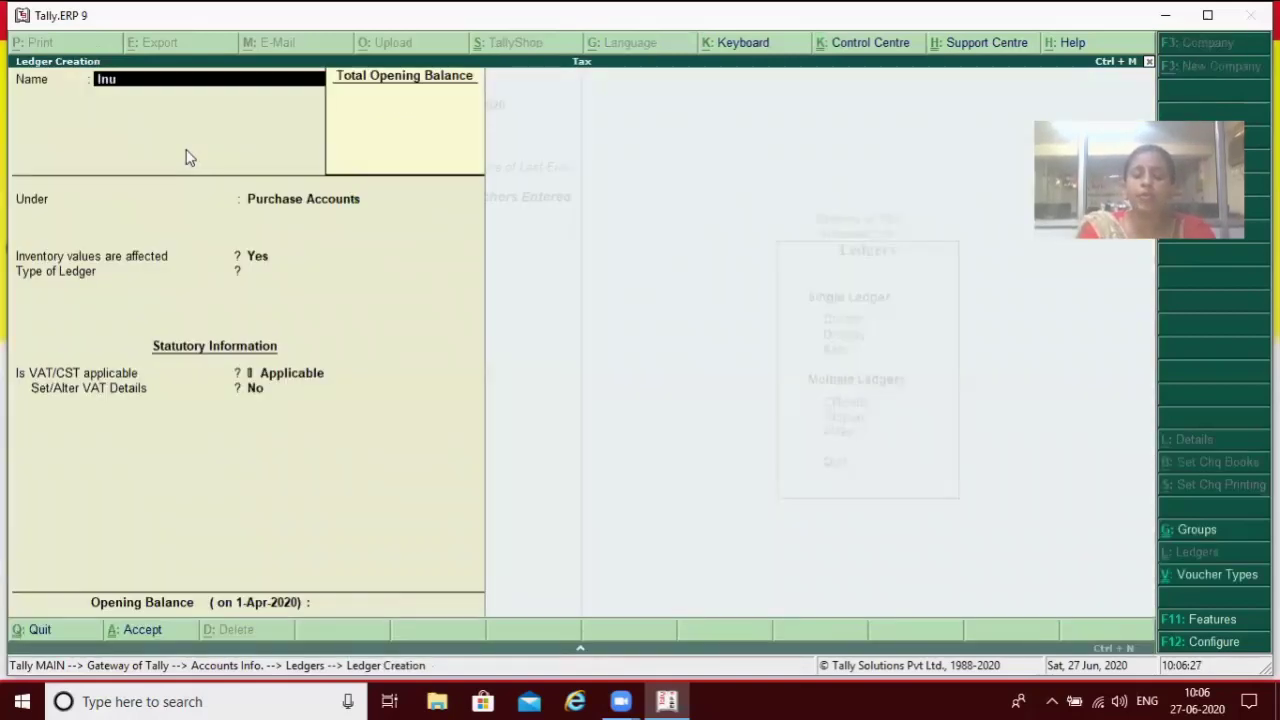
key(BackSpace)
key(BackSpace)
text(put)
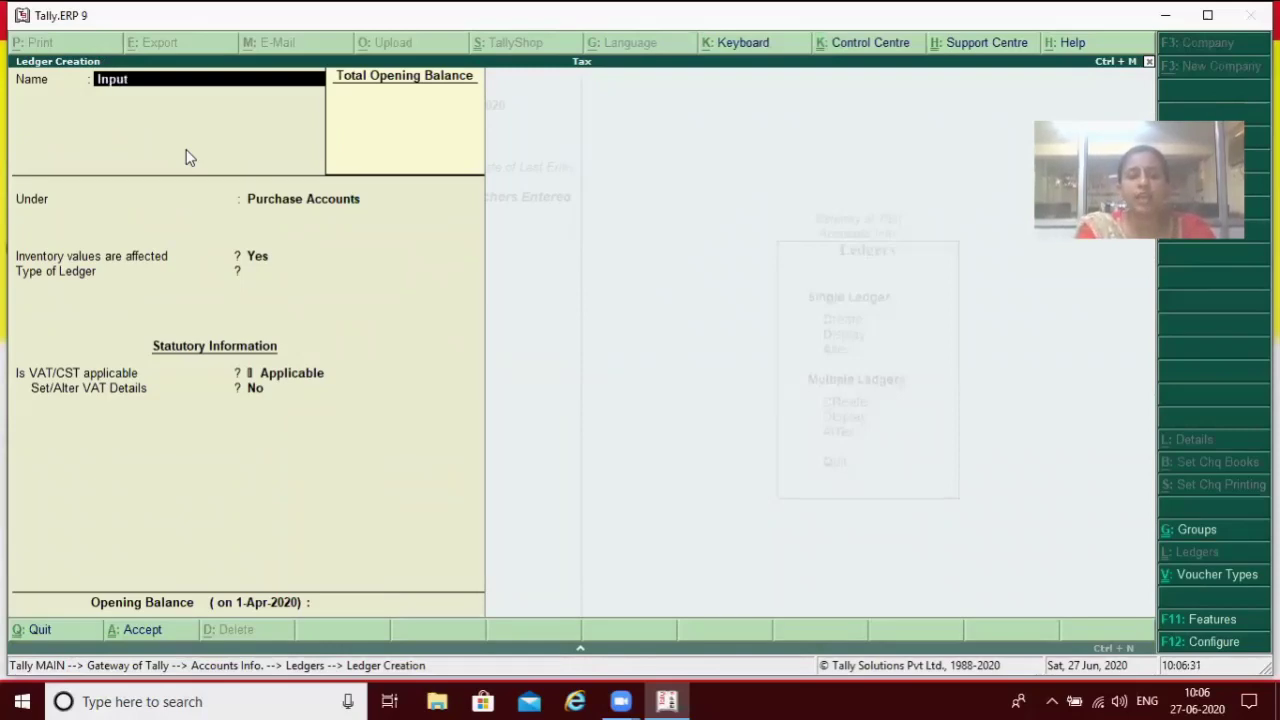
text( Vat)
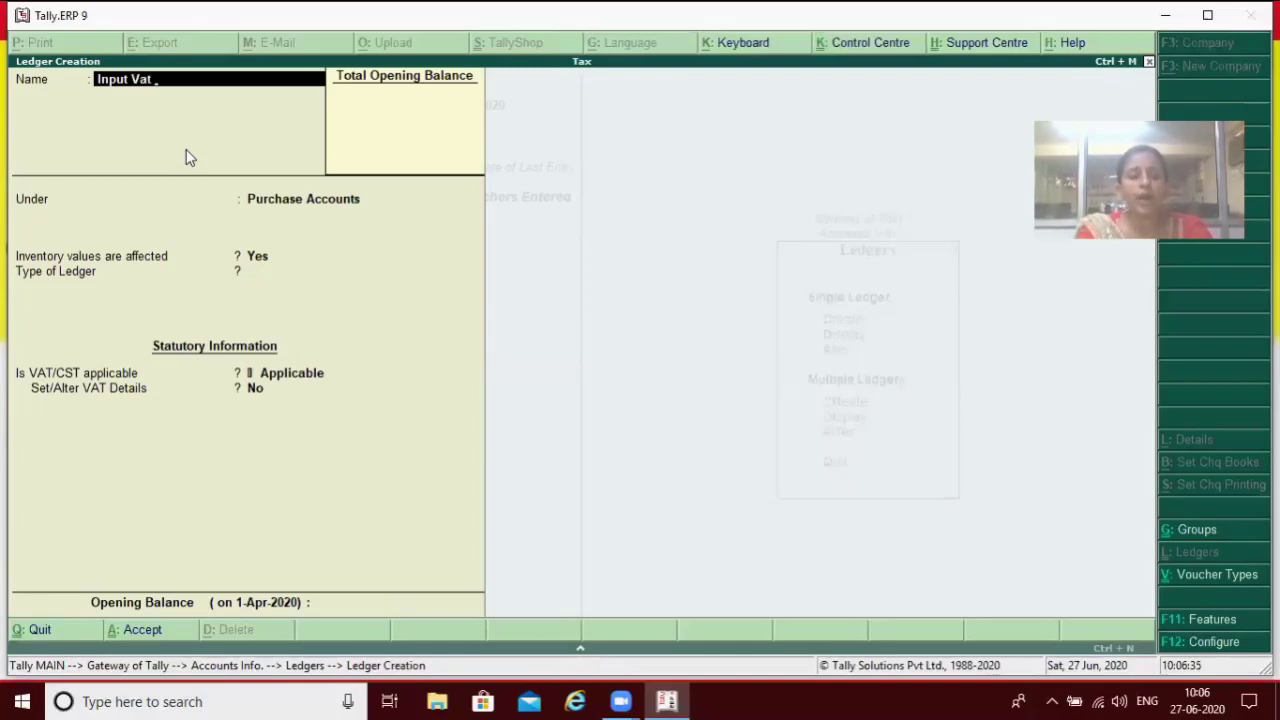
text( @ 4)
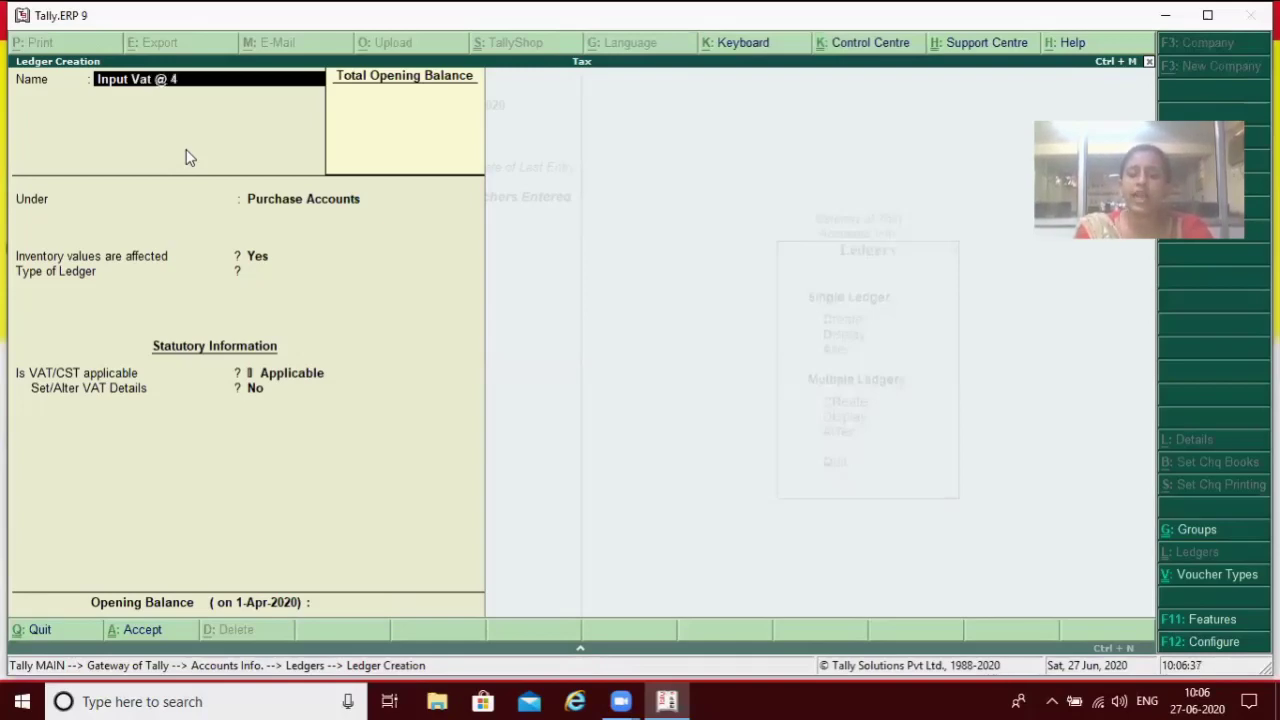
text(%)
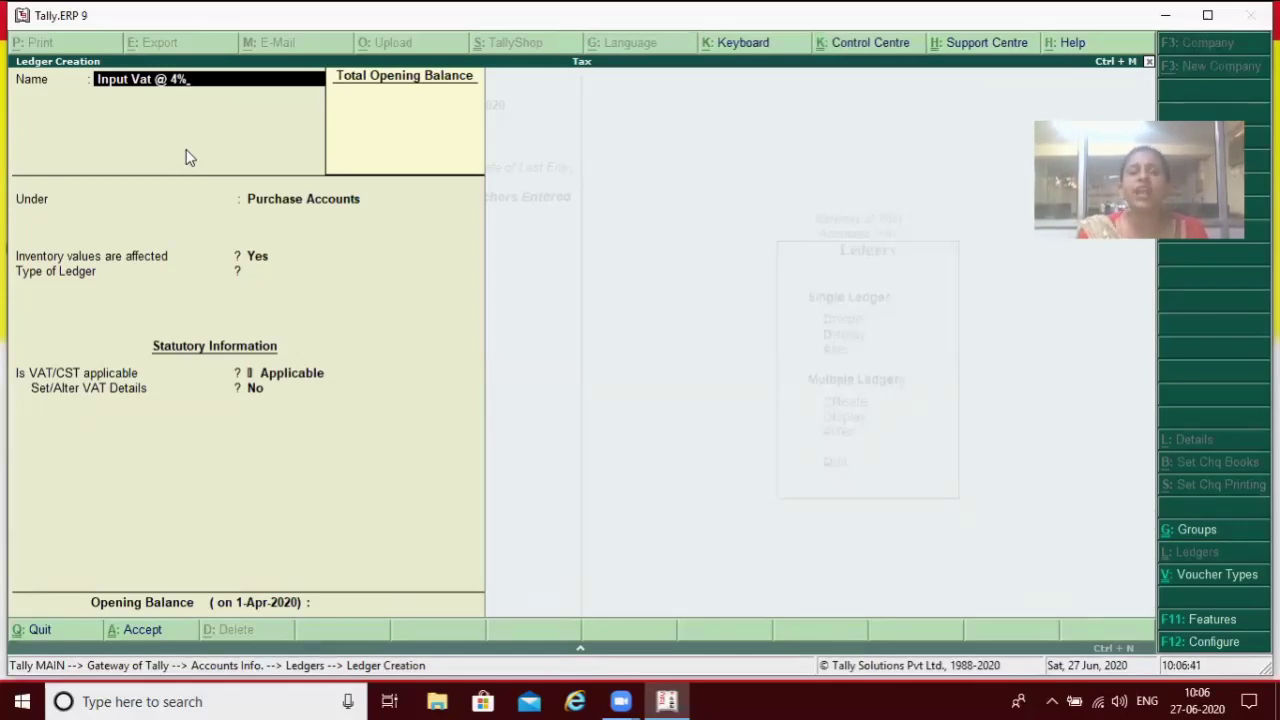
key(Return)
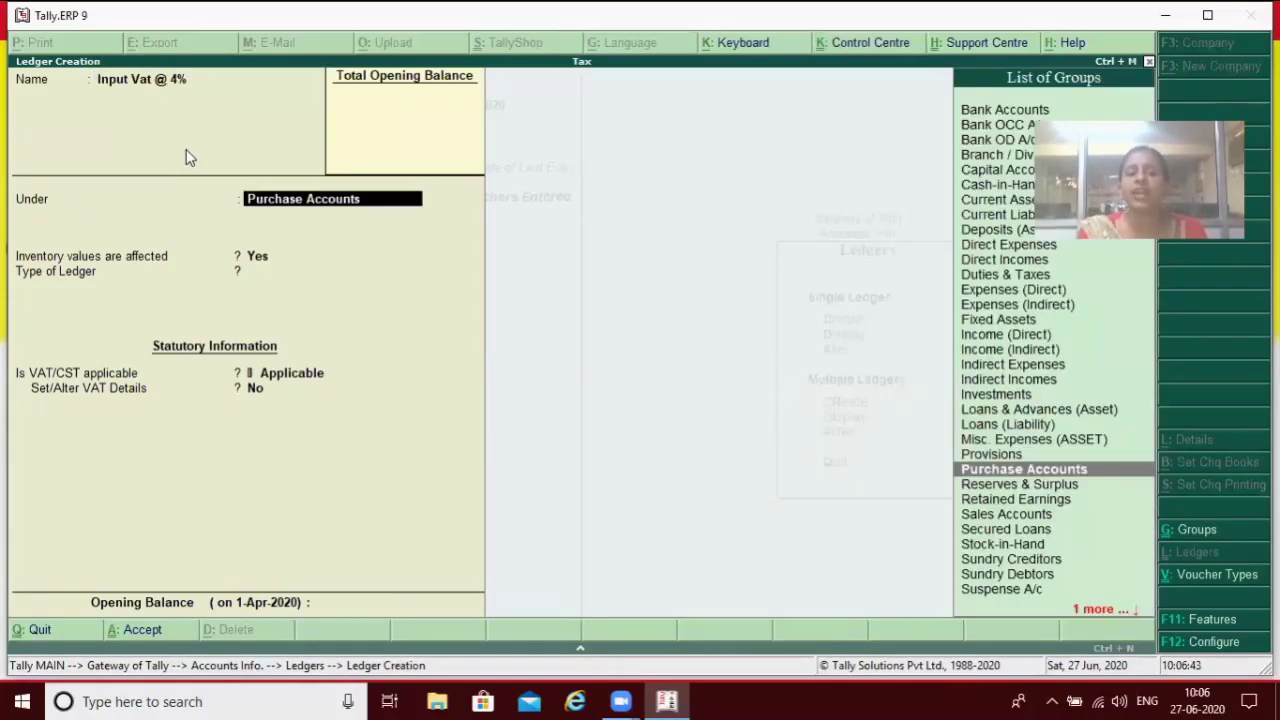
Place the Input Vat @ 4% ledger under the Duties & Taxes group.
text(D)
key(Down)
key(Down)
key(Down)
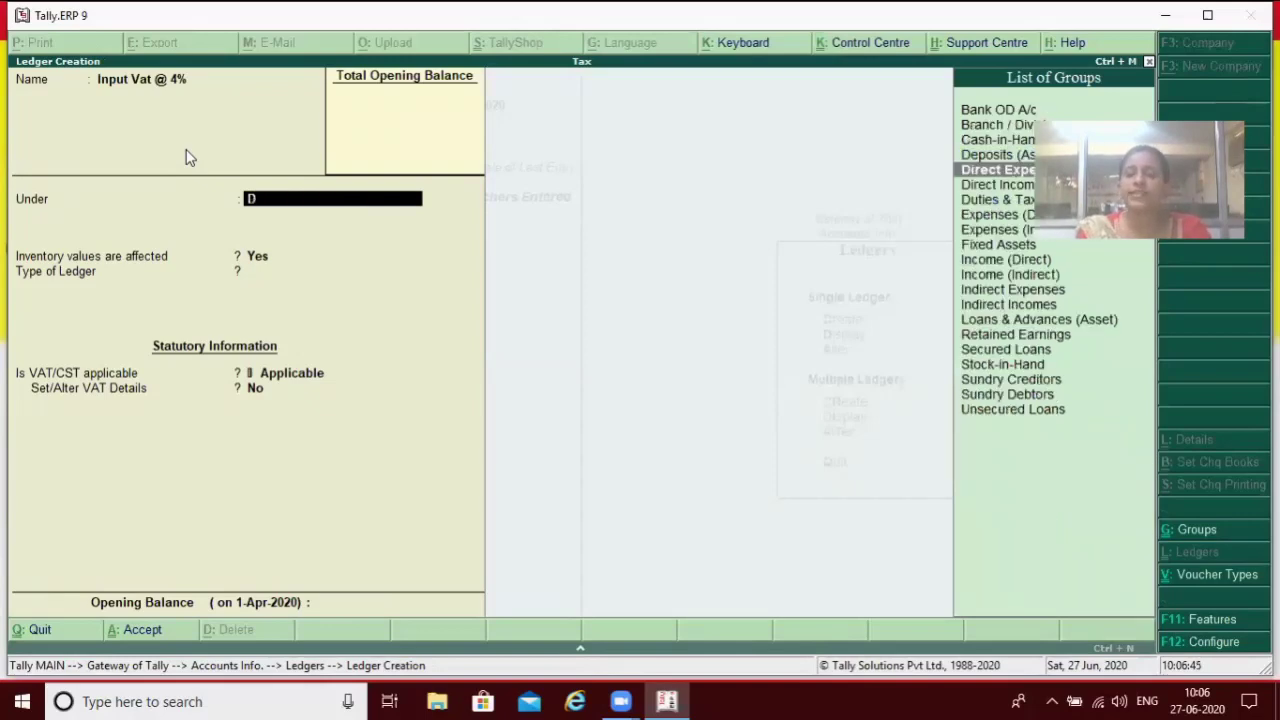
key(Return)
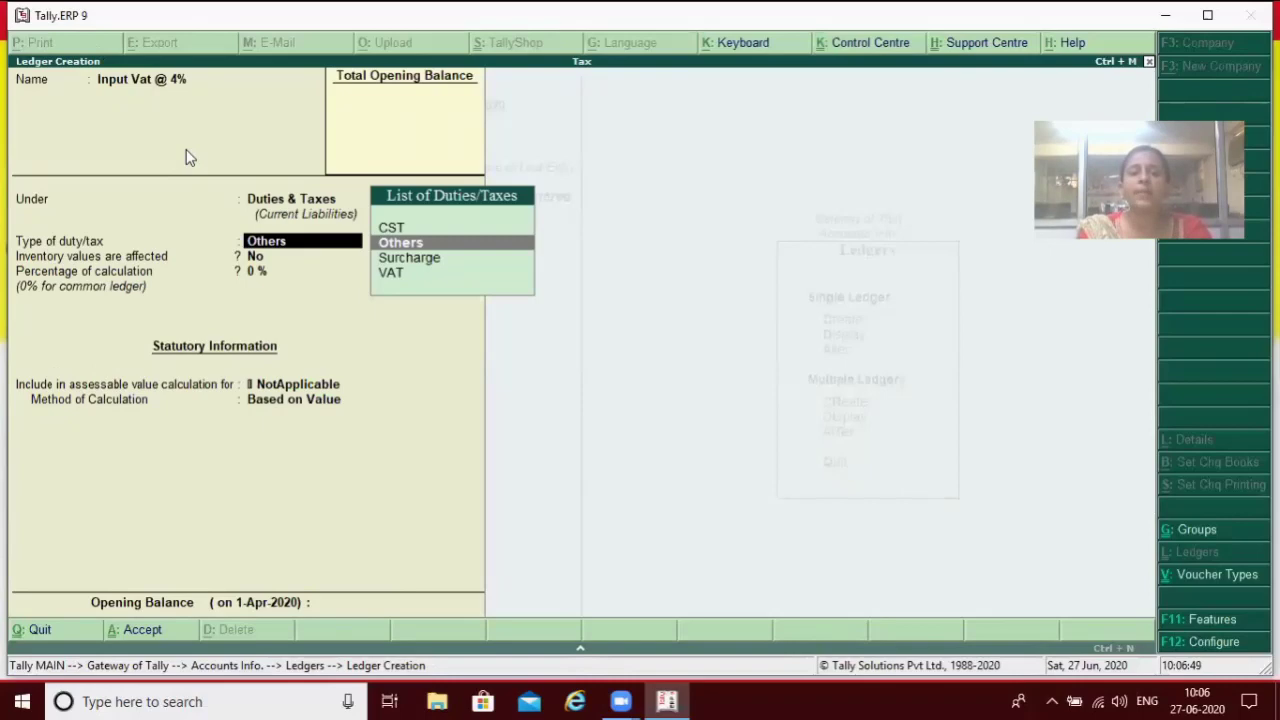
Set the input VAT ledger's duty type to VAT and its percentage to 4% without rounding, and save it.
key(Down)
key(Down)
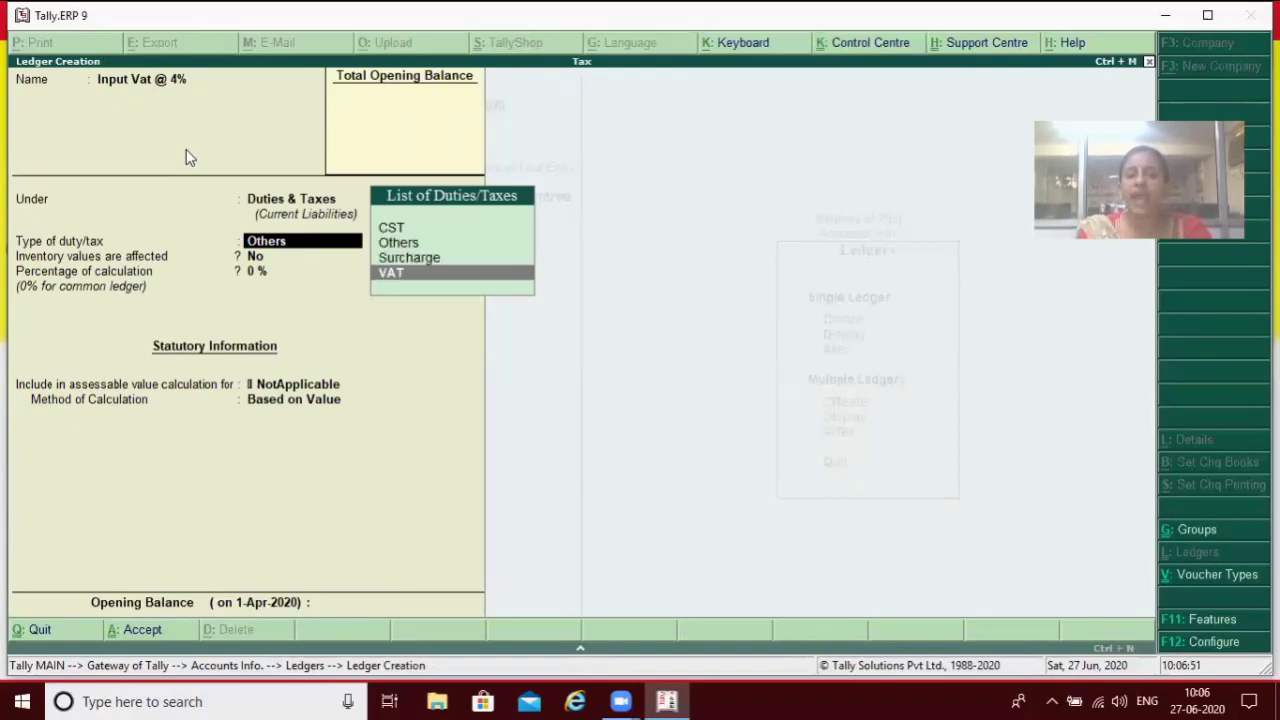
key(Return)
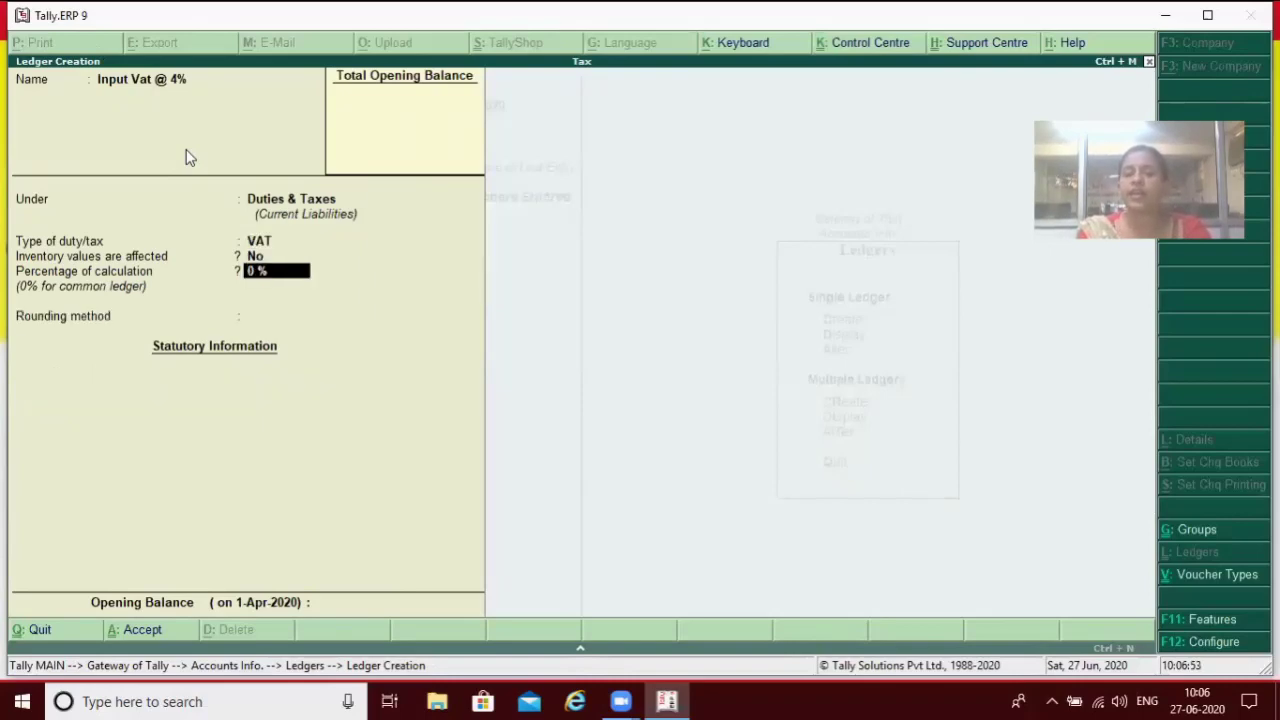
text(4)
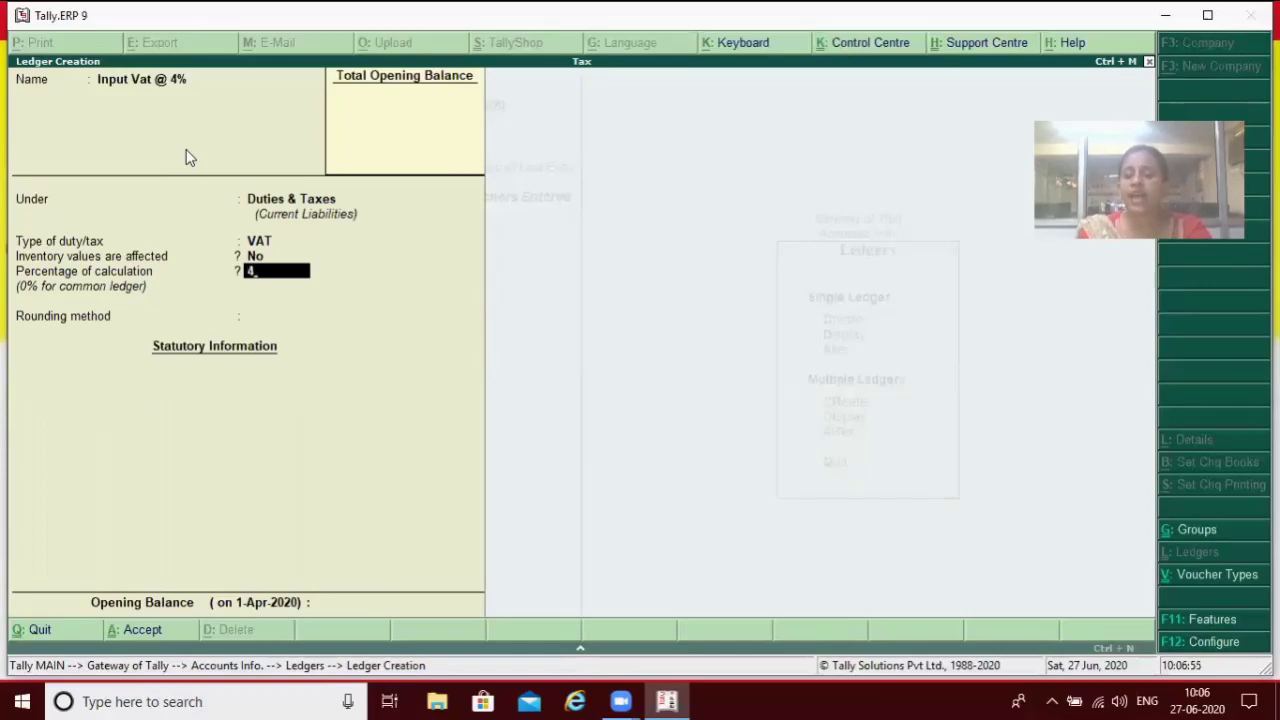
key(Return)
key(Return)
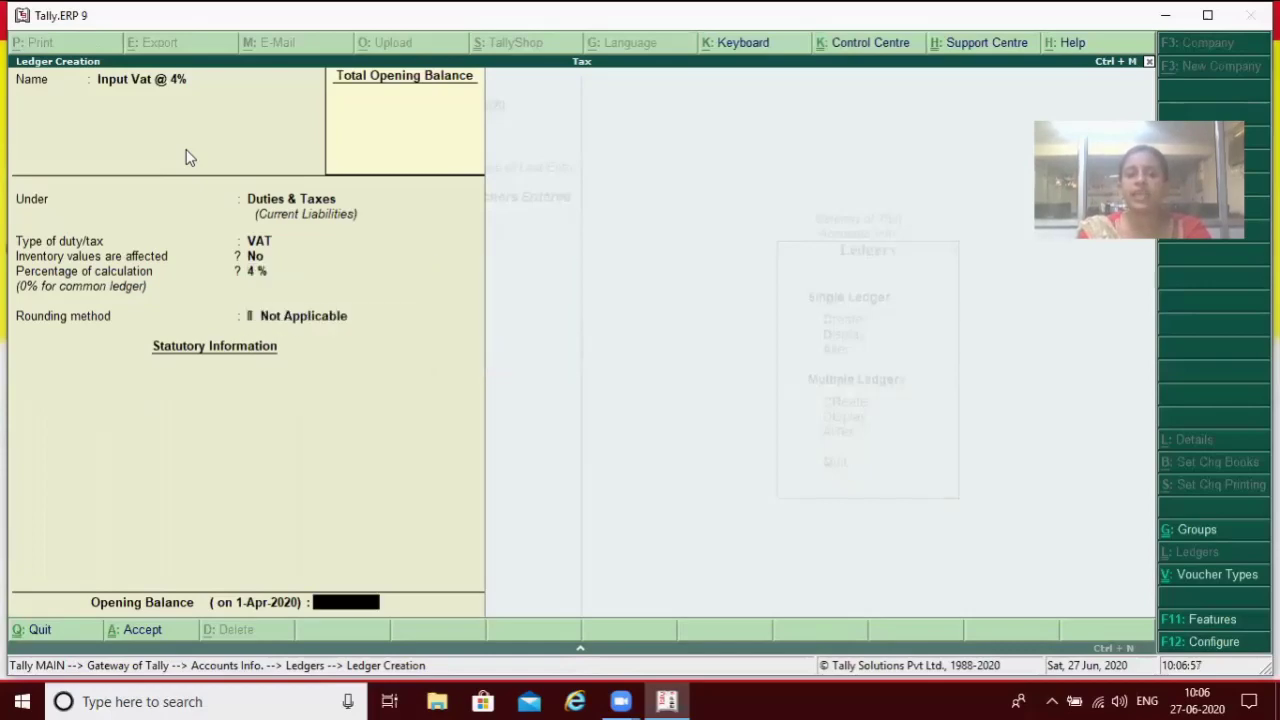
key(Return)
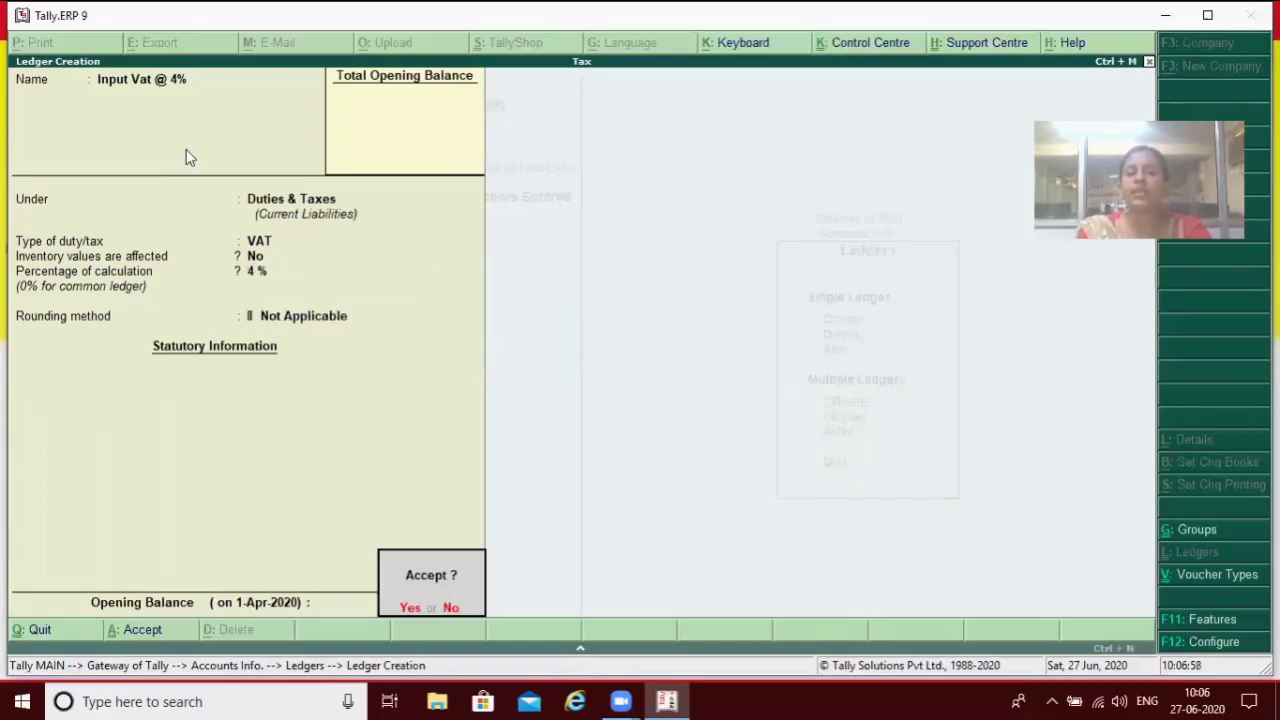
key(Return)
Name the next new ledger Sale @ 4%.
text(Sale @)
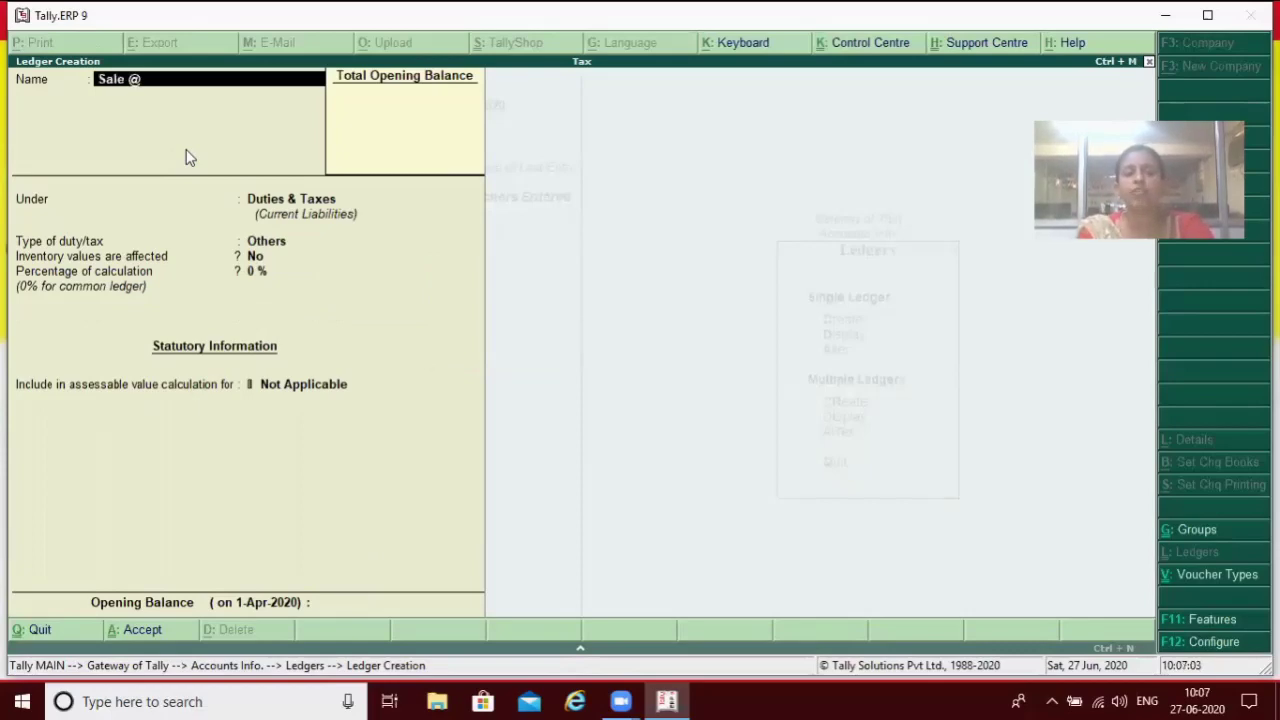
text( 4$)
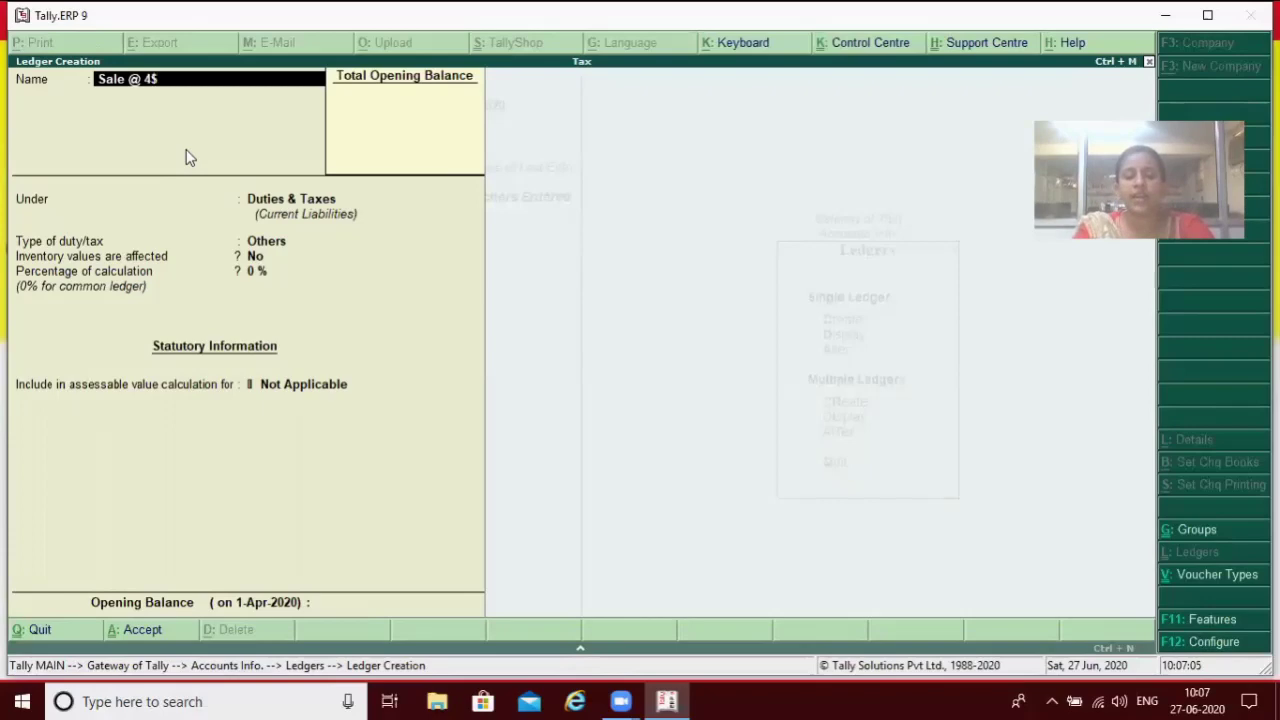
key(BackSpace)
text(%)
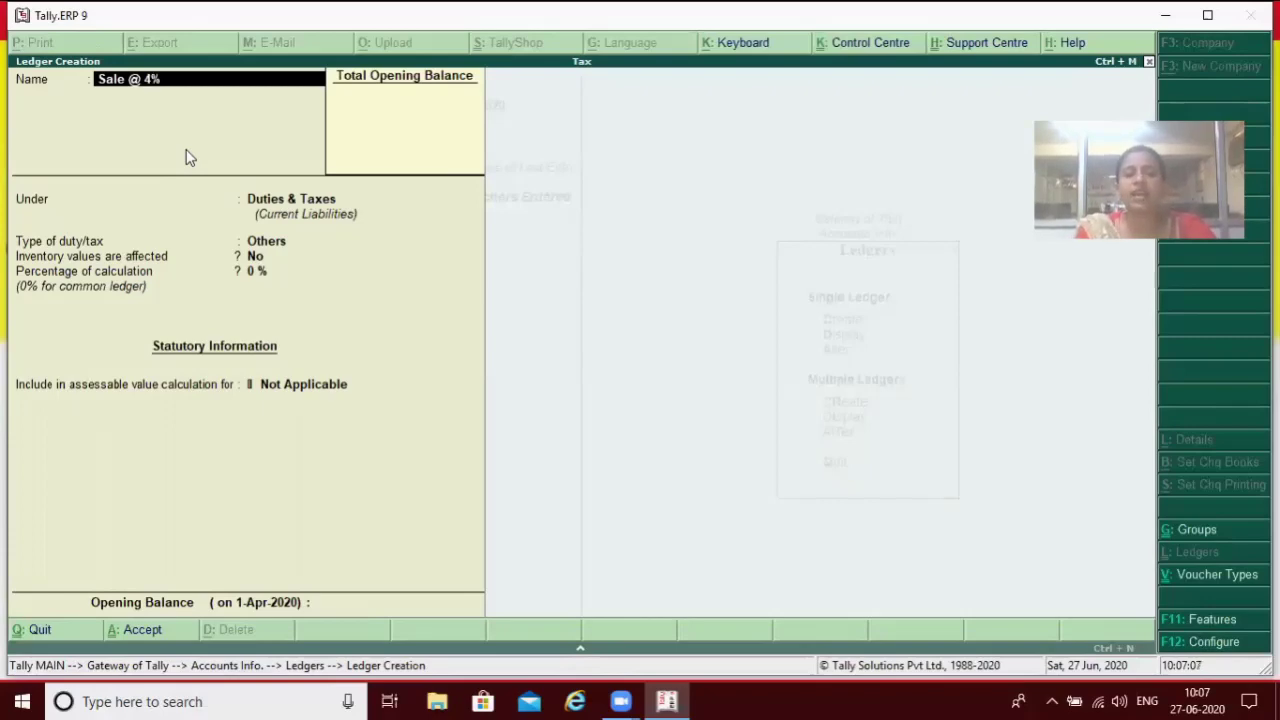
key(Return)
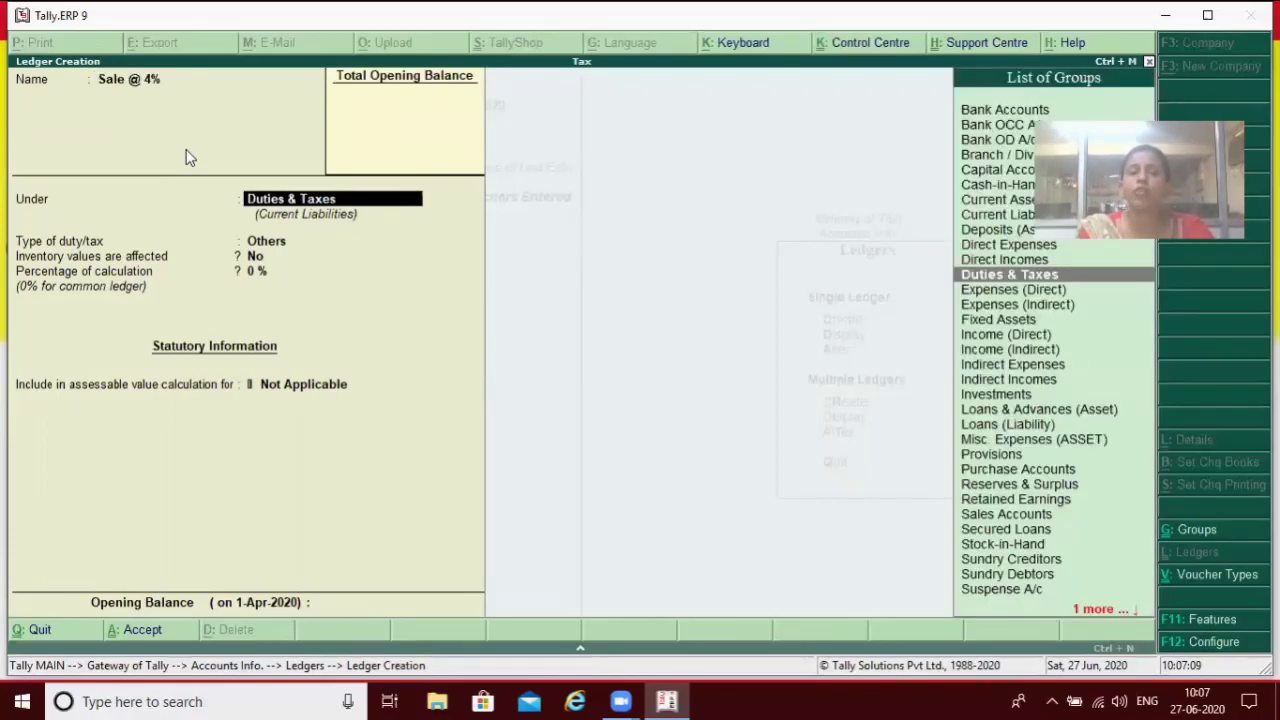
Place the Sale @ 4% ledger under the Sales Accounts group.
text(S)
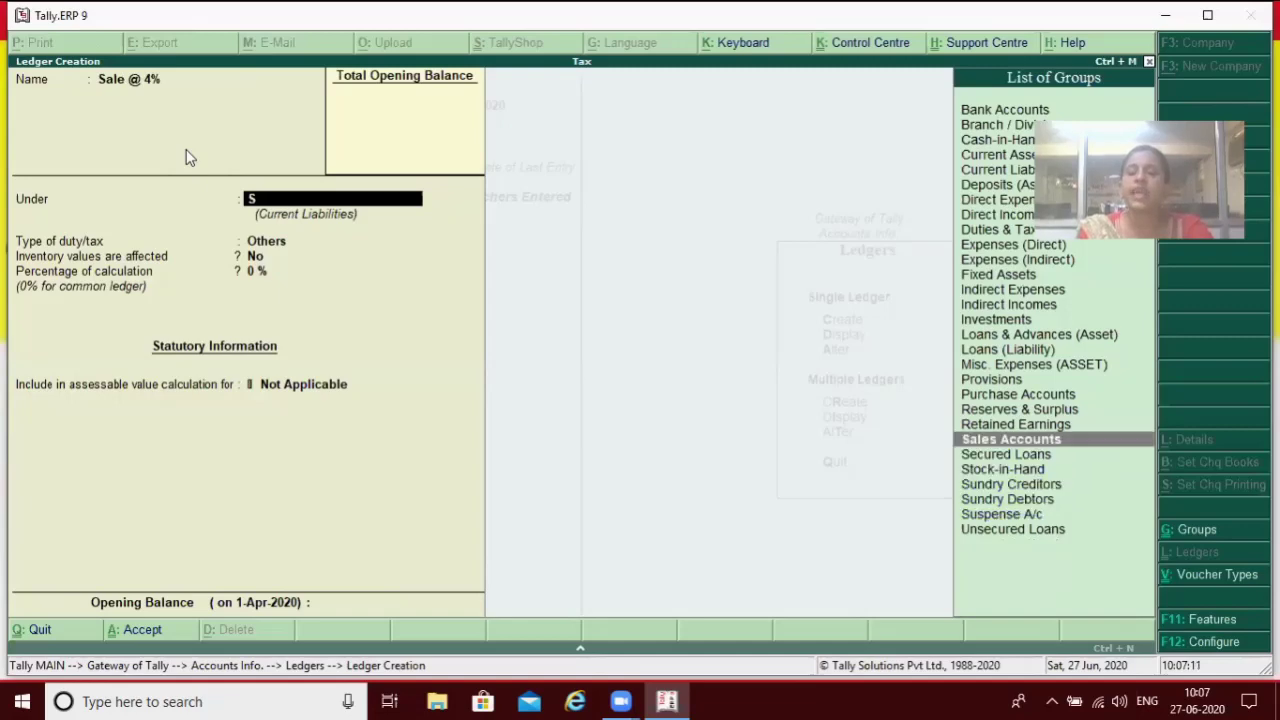
key(Down)
key(Down)
key(Up)
key(Up)
key(Return)
Keep VAT applicable for the Sale @ 4% ledger and choose Yes for setting its VAT details.
key(Return)
key(Return)
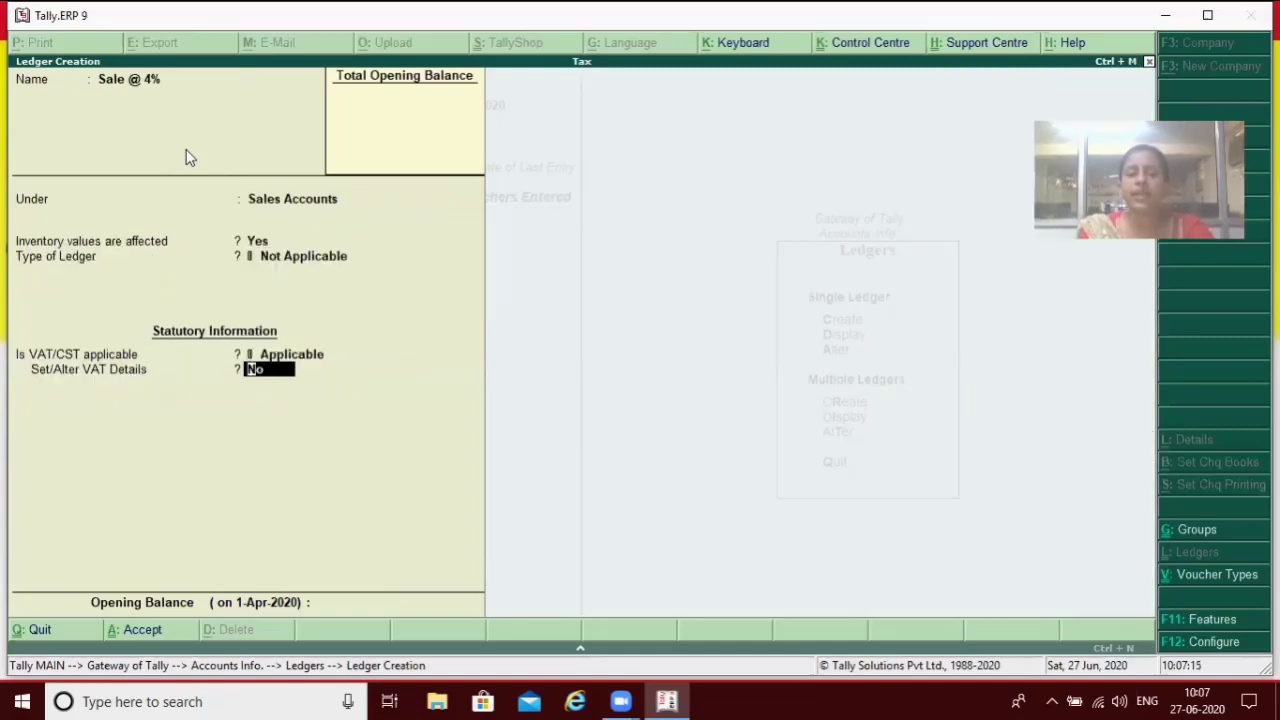
text(y)
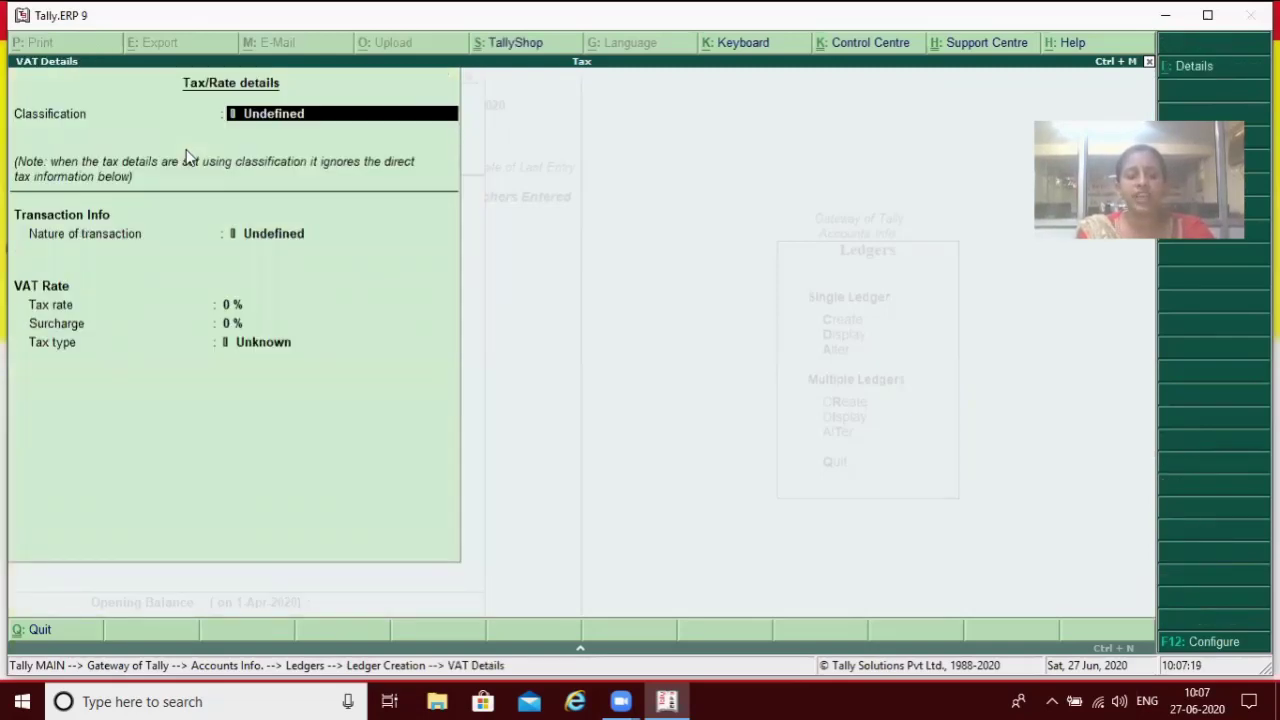
Set the sales ledger's VAT classification to Vat Input, applicable from 1-Apr-2020, and reopen its VAT details.
text(Vat Input)
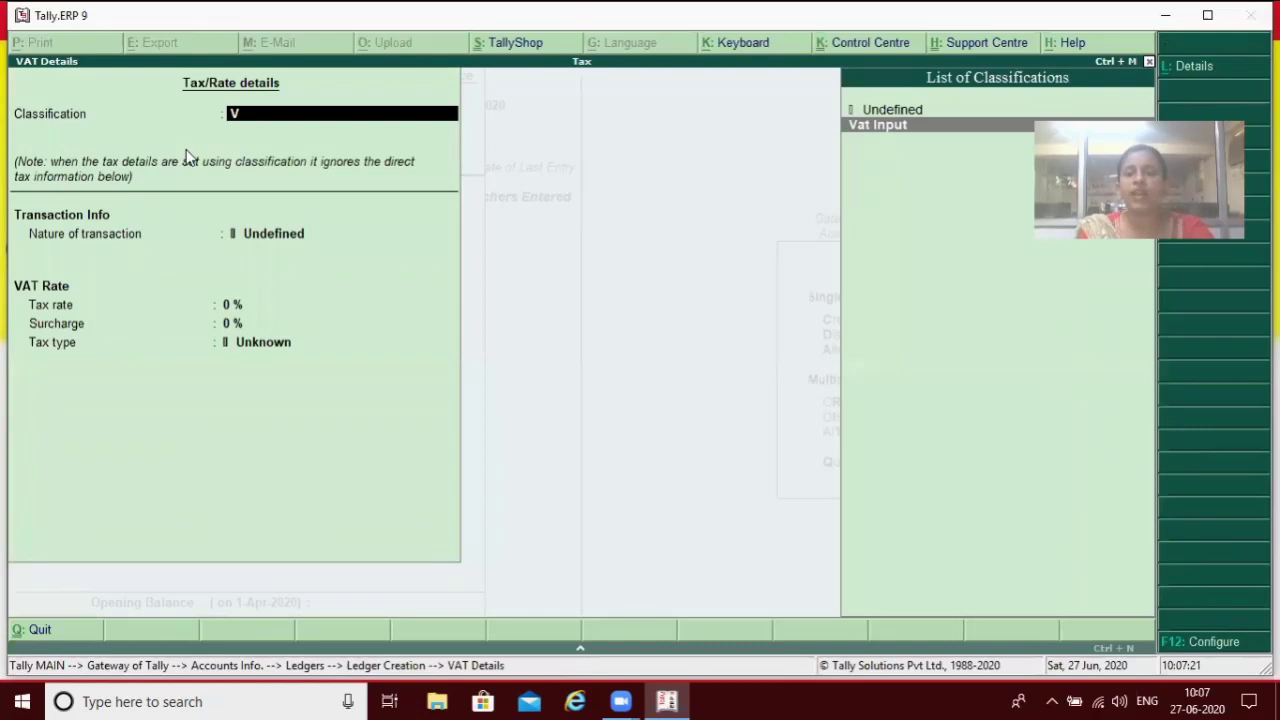
key(Return)
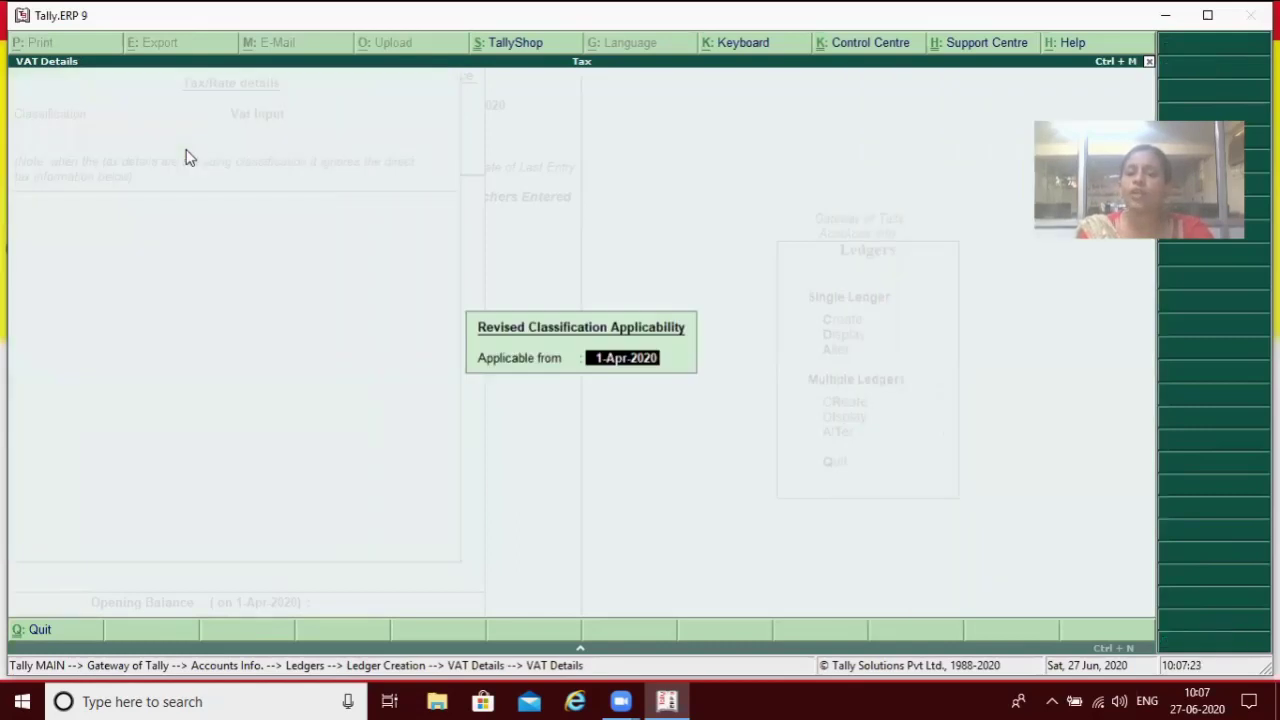
key(Return)
key(BackSpace)
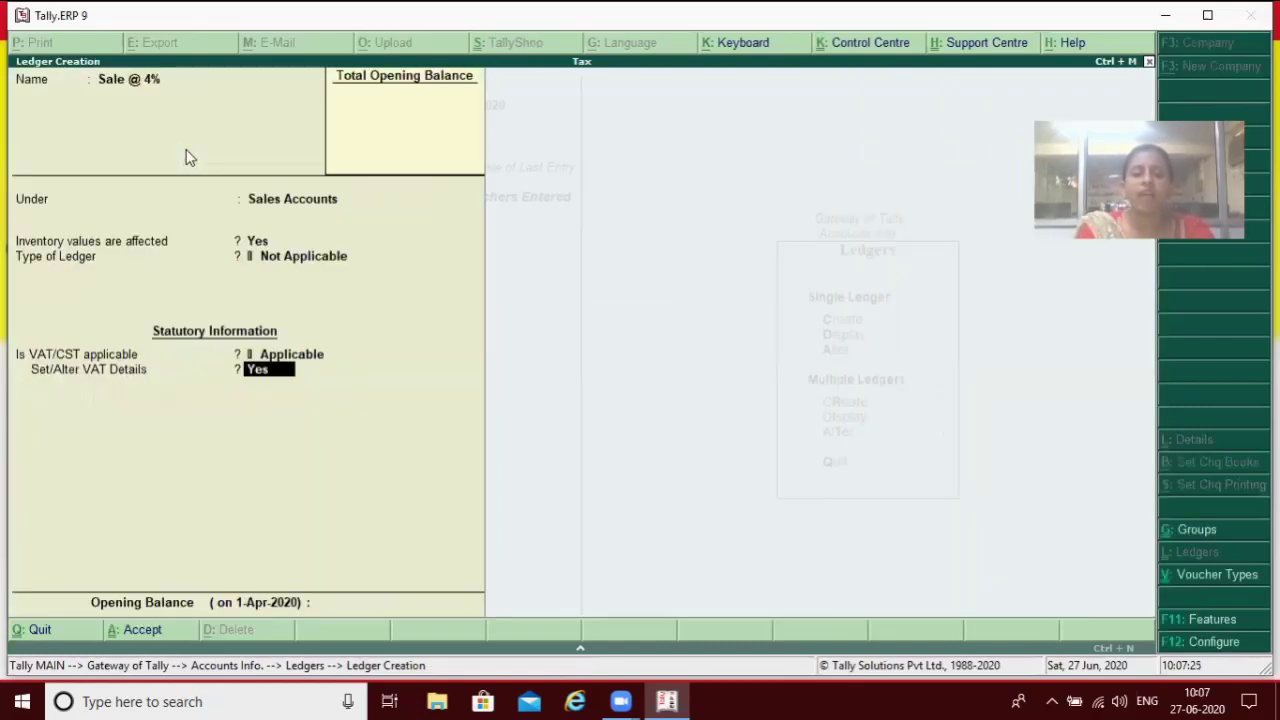
key(Return)
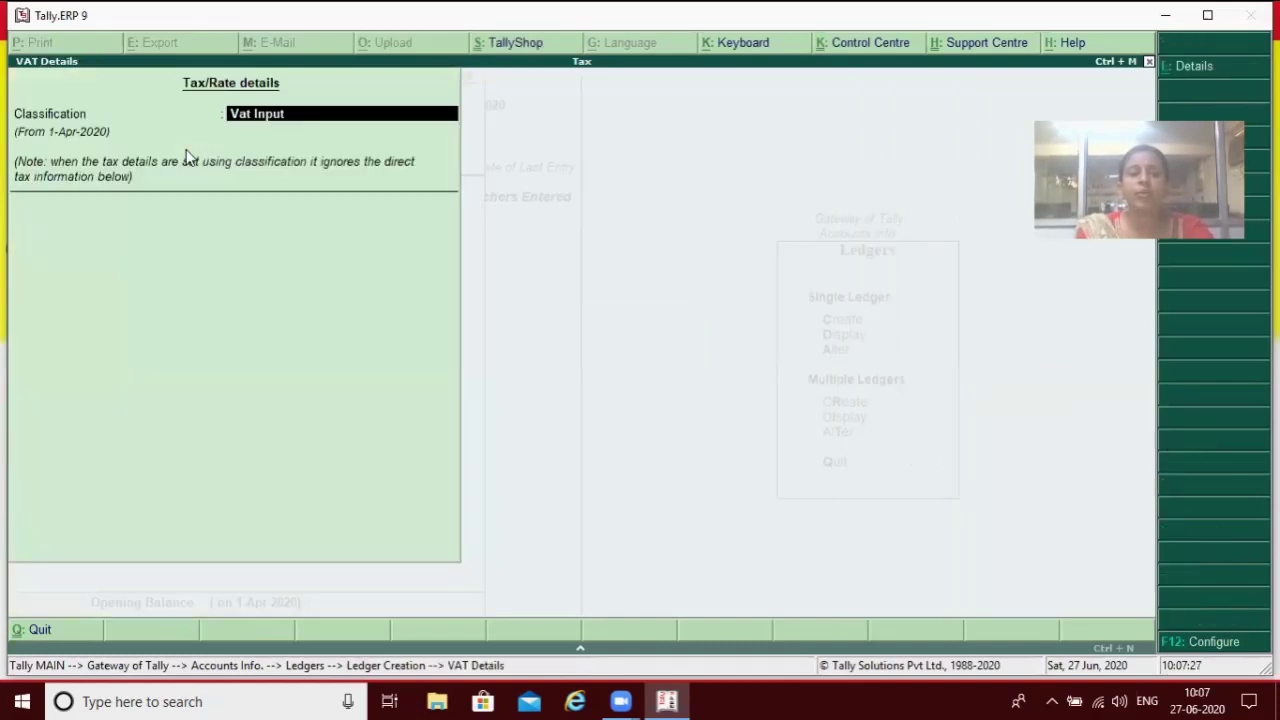
Start a new VAT classification from the sales ledger's VAT details and name it Vat Output.
key(alt+c)
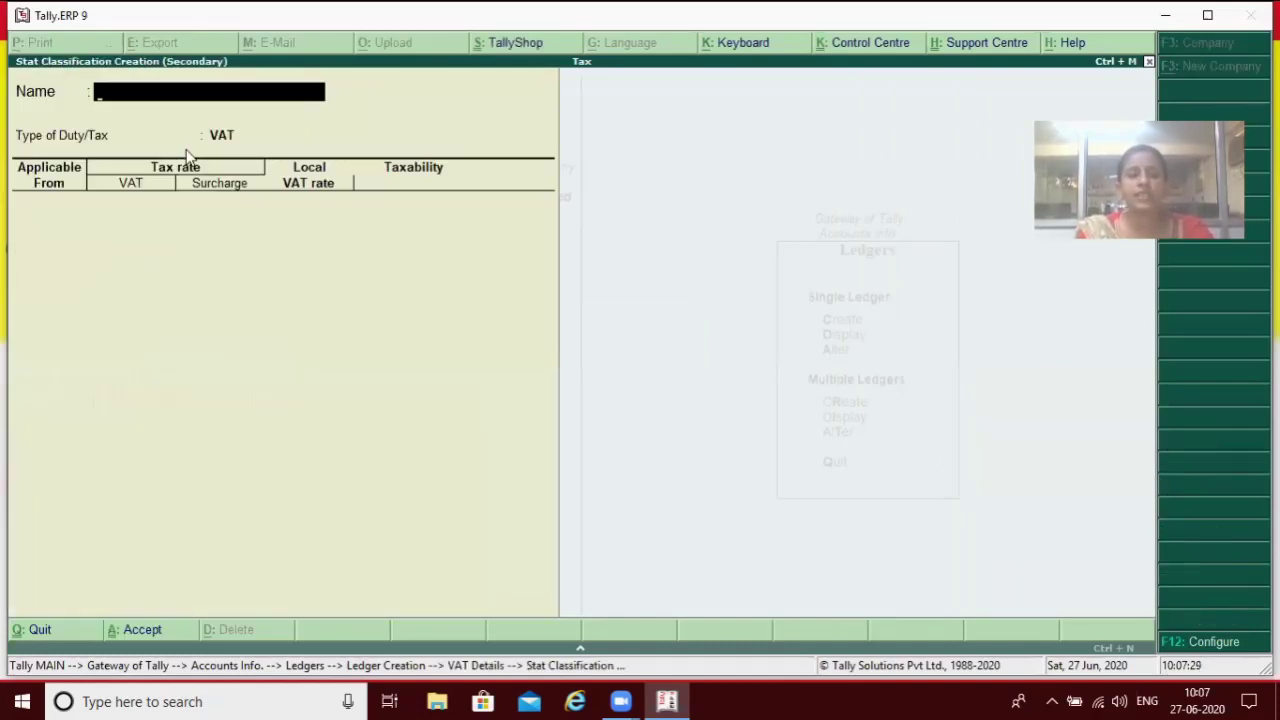
text(Vat)
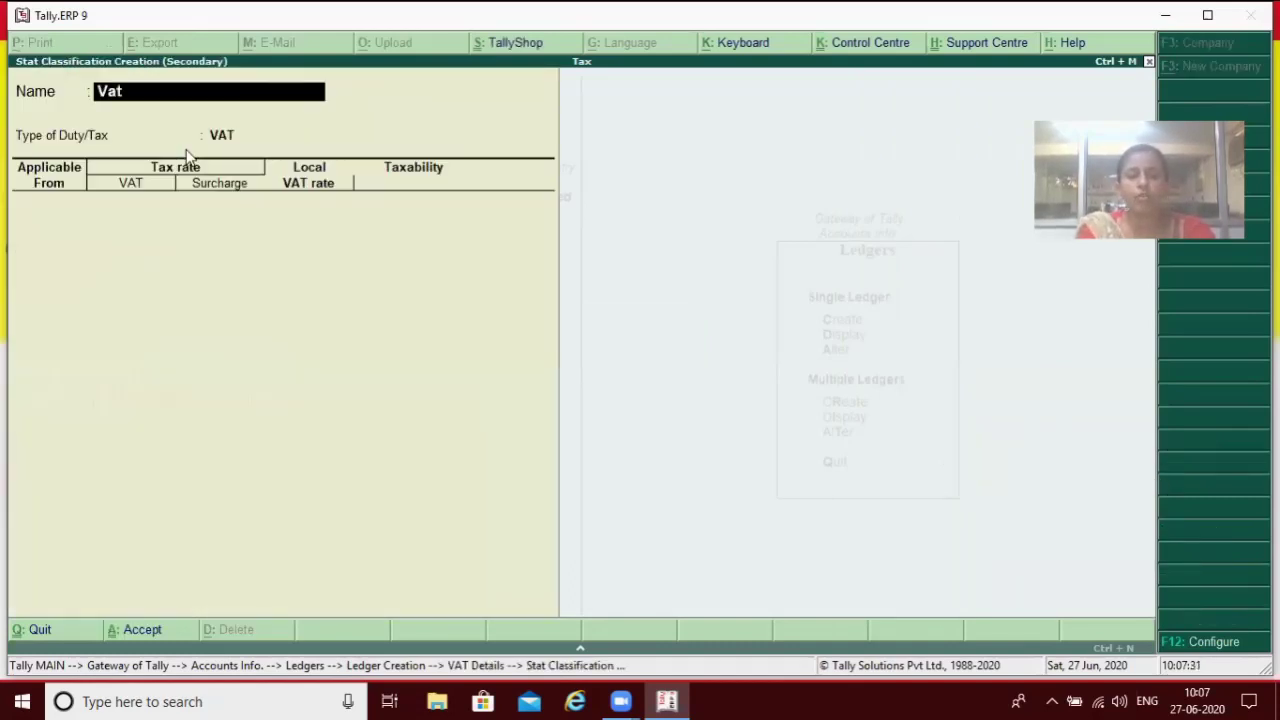
text( Output)
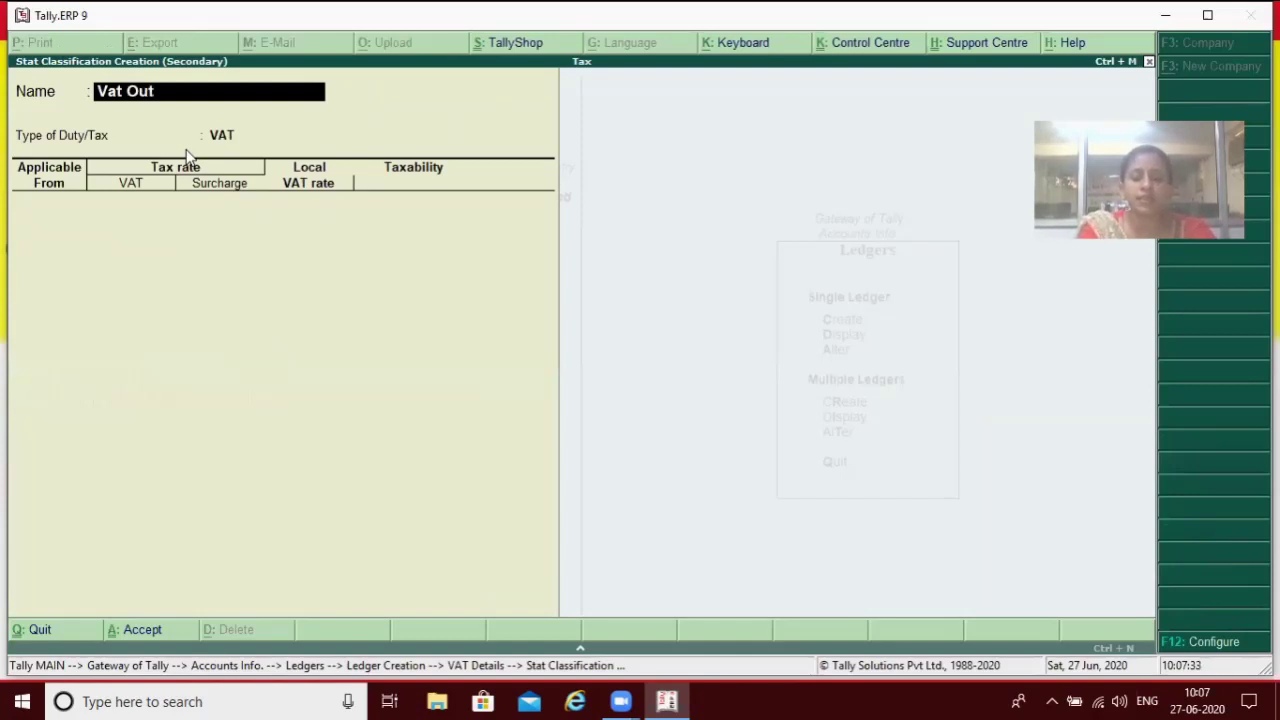
key(Return)
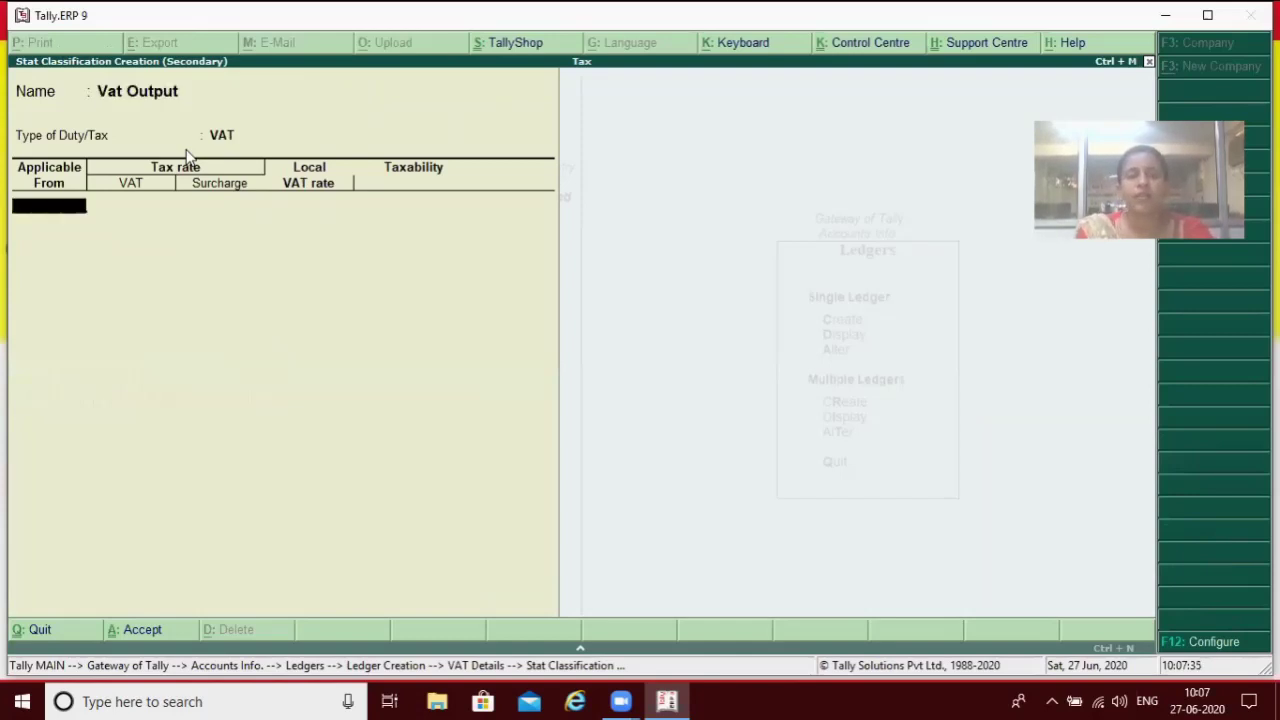
Make the Vat Output classification applicable from 1-Apr-2020 at 4% VAT with 0% surcharge and Taxable, and save it.
text(1.4)
key(Return)
text(4)
key(Return)
key(Return)
key(Return)
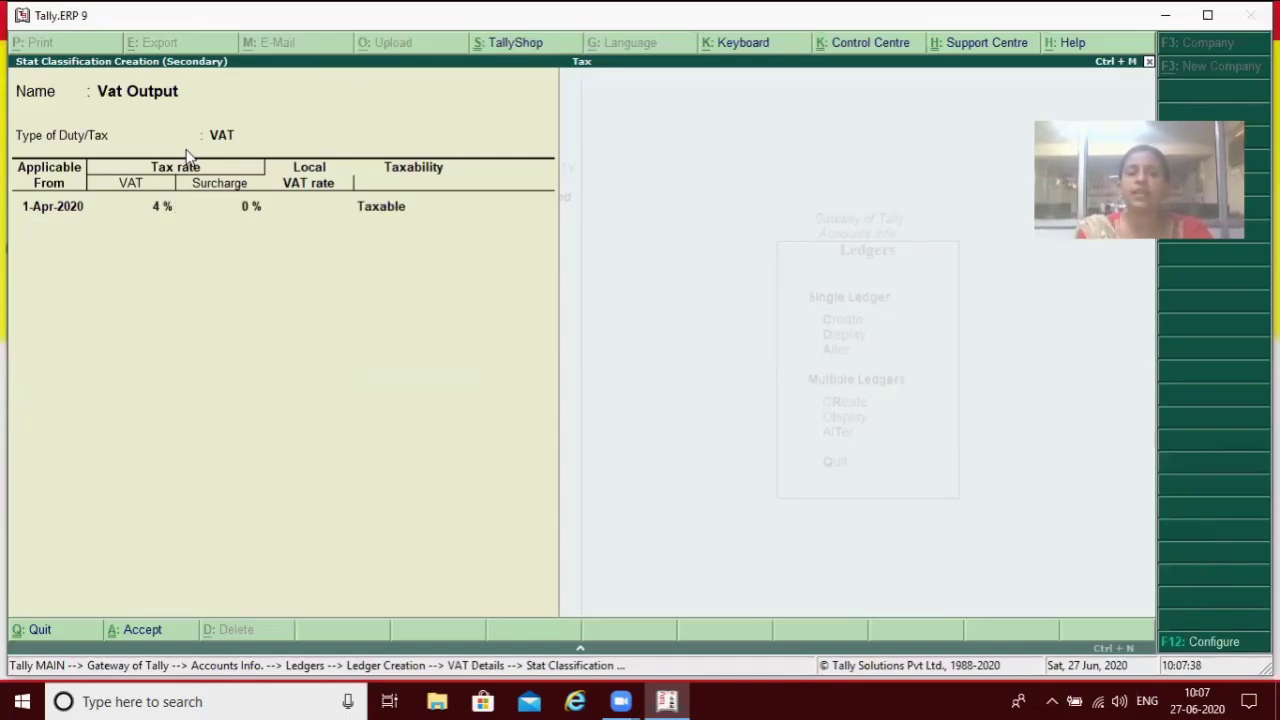
key(Return)
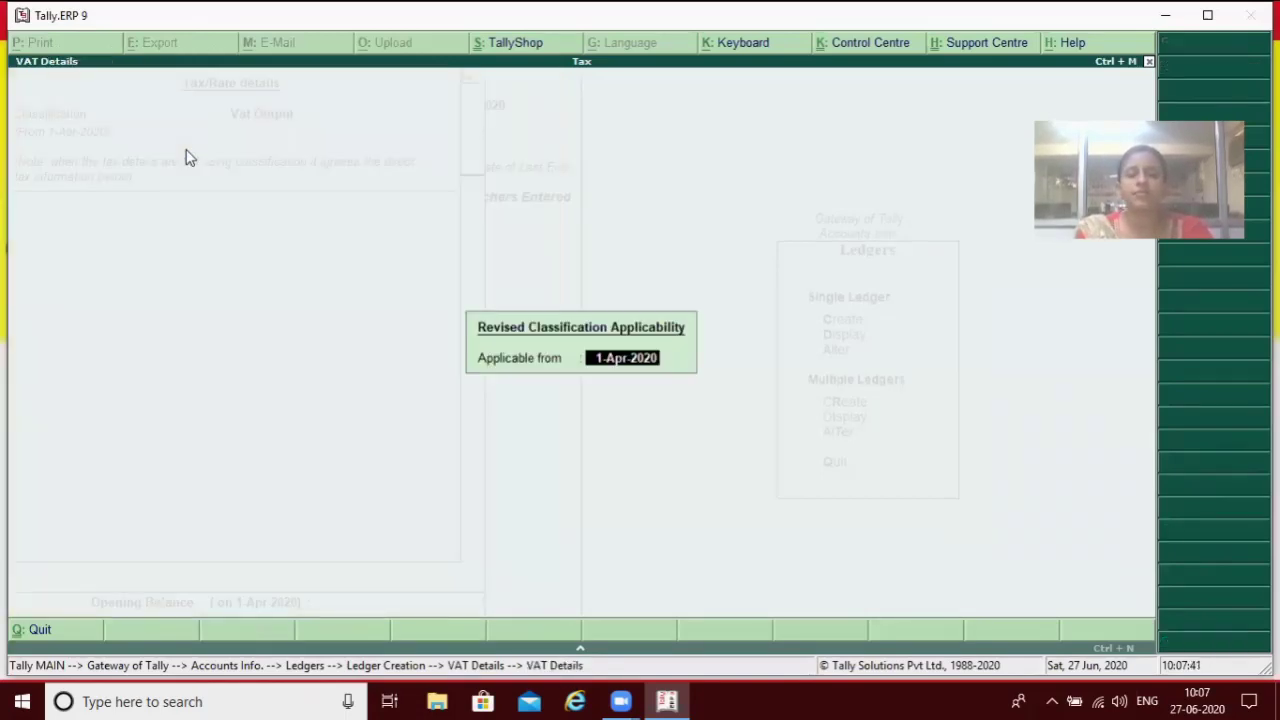
Apply Vat Output to the sales ledger from 1-Apr-2020, save the ledger and return to the Gateway of Tally.
key(Return)
key(Return)
key(Return)
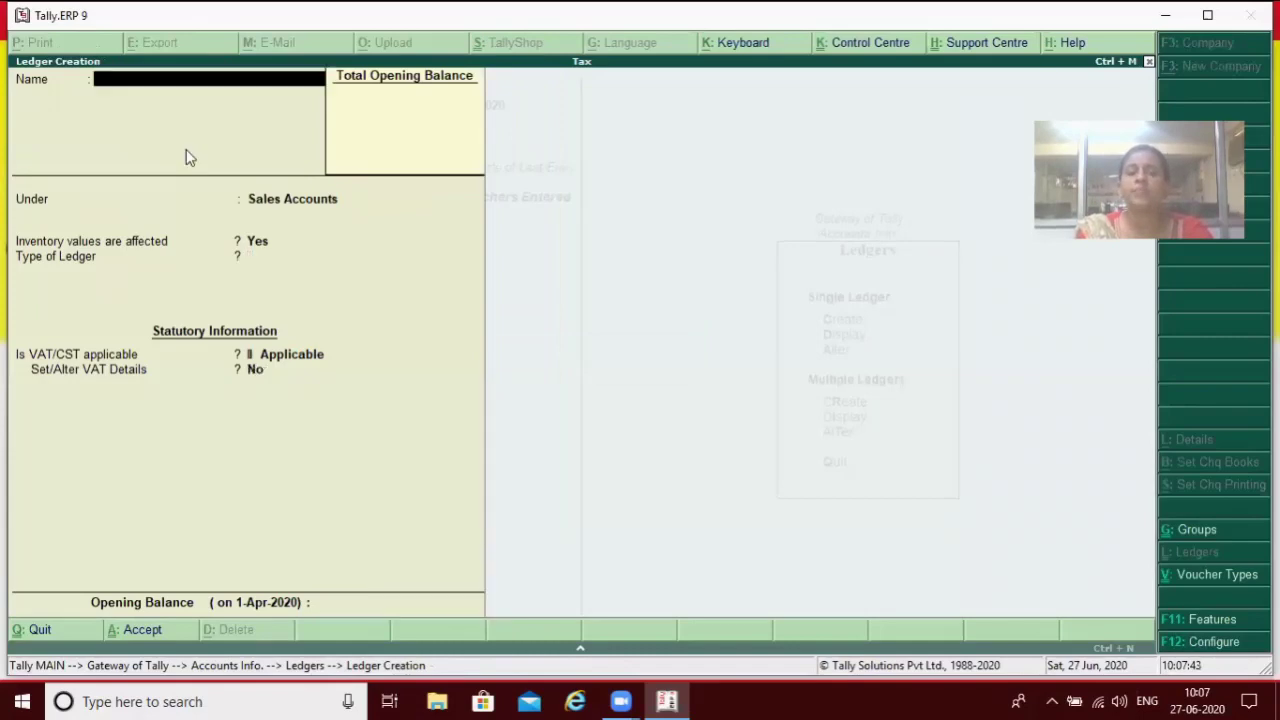
key(Escape)
key(Escape)
key(Escape)
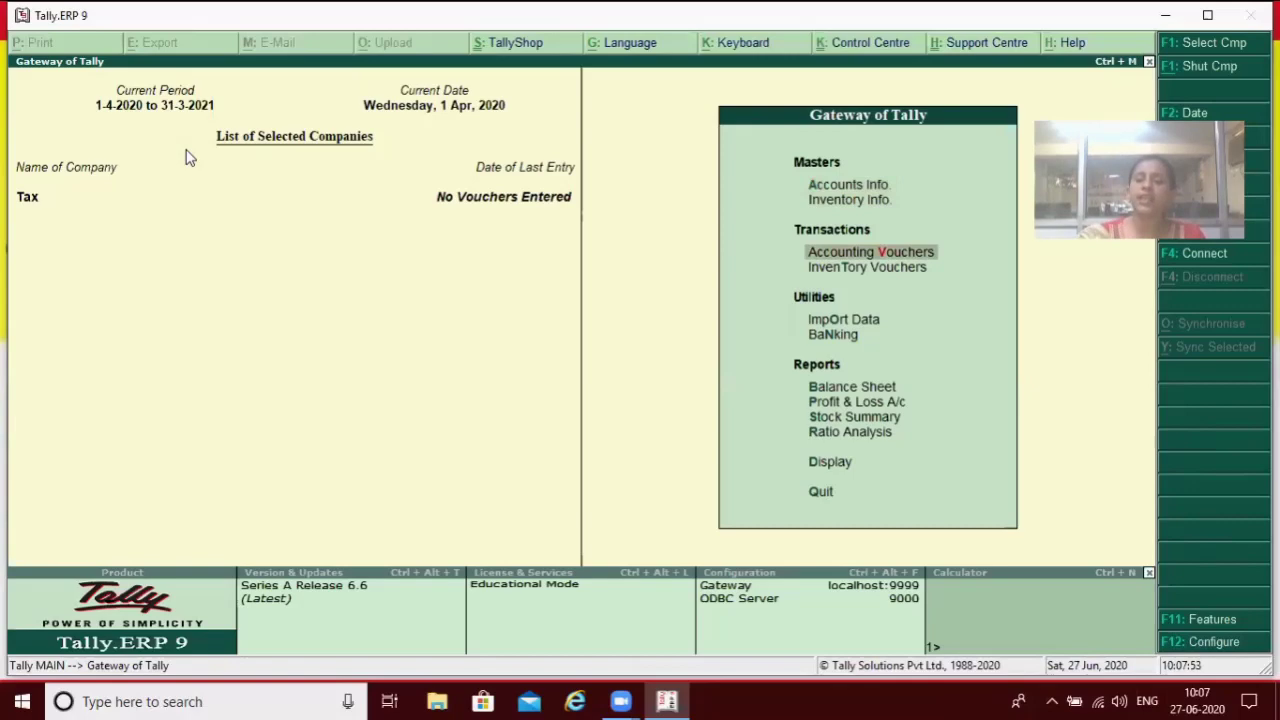
key(Return)
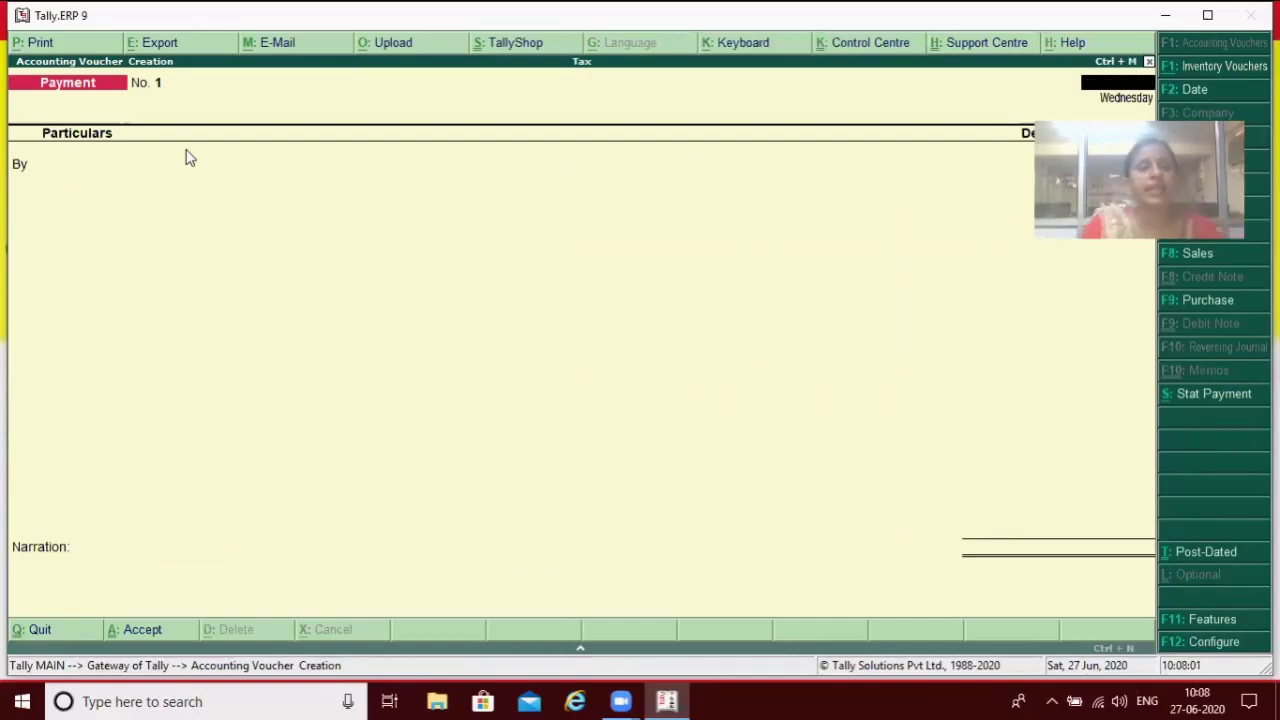
key(Escape)
key(y)
Start a new single ledger named Dr.
key(Up)
key(Up)
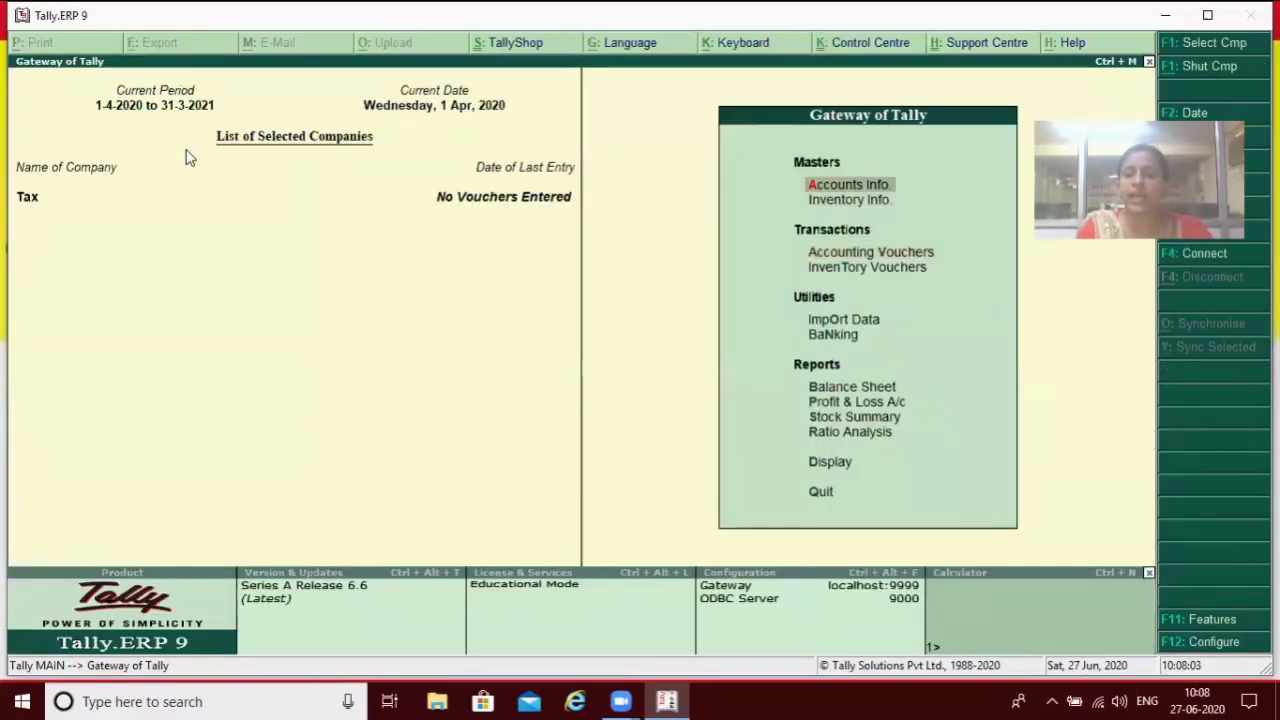
key(Return)
key(Down)
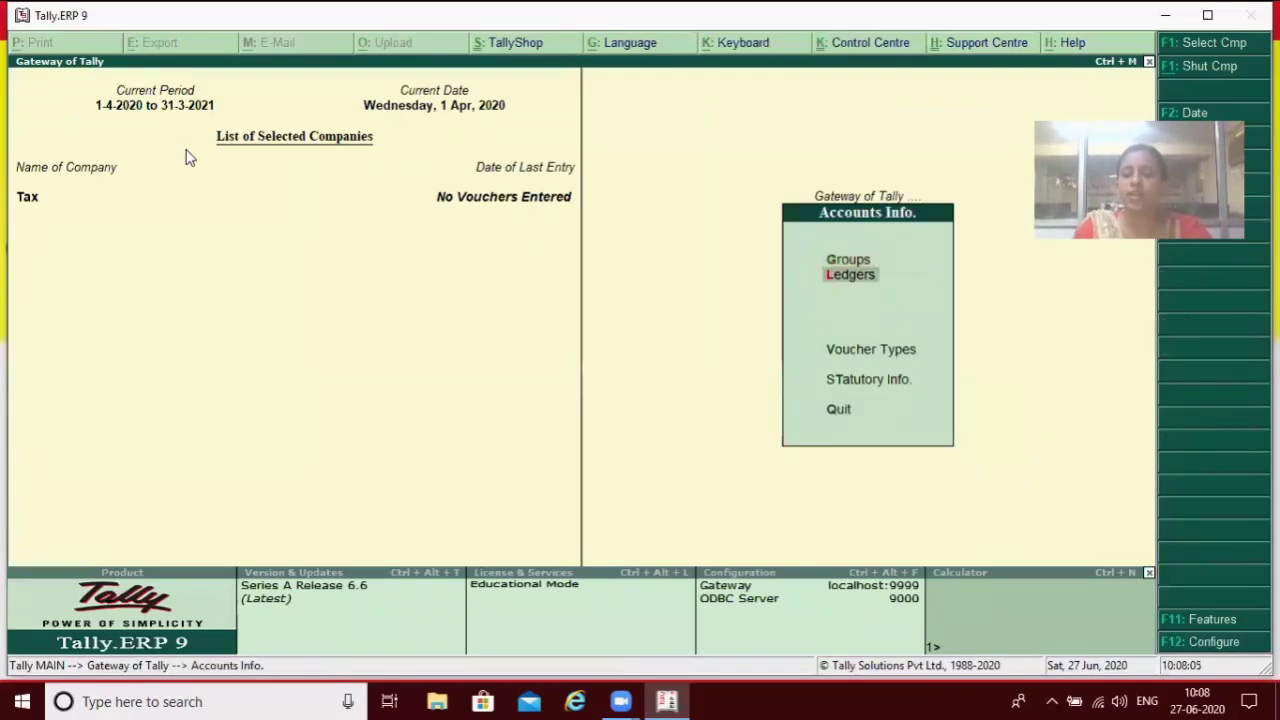
key(Return)
key(Return)
text(Dr)
key(Return)
Place the Dr ledger under the Sundry Debtors group.
text(S)
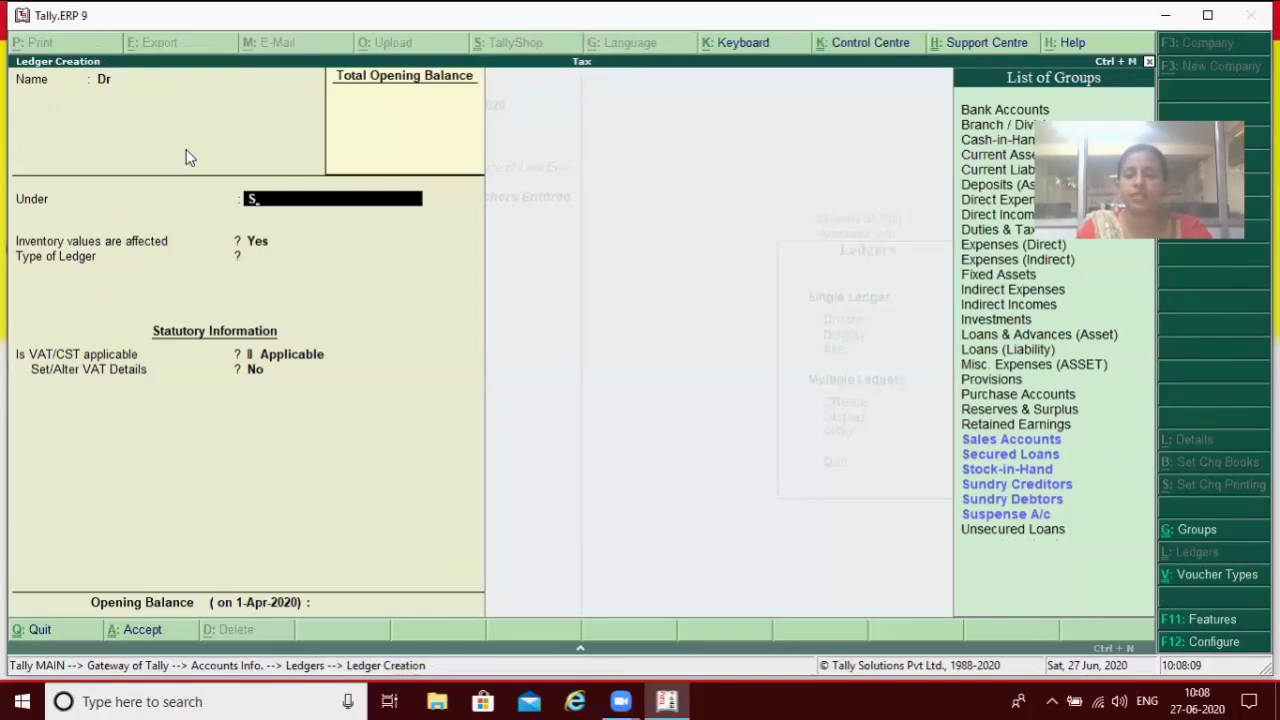
key(Down)
key(Down)
key(Down)
key(Down)
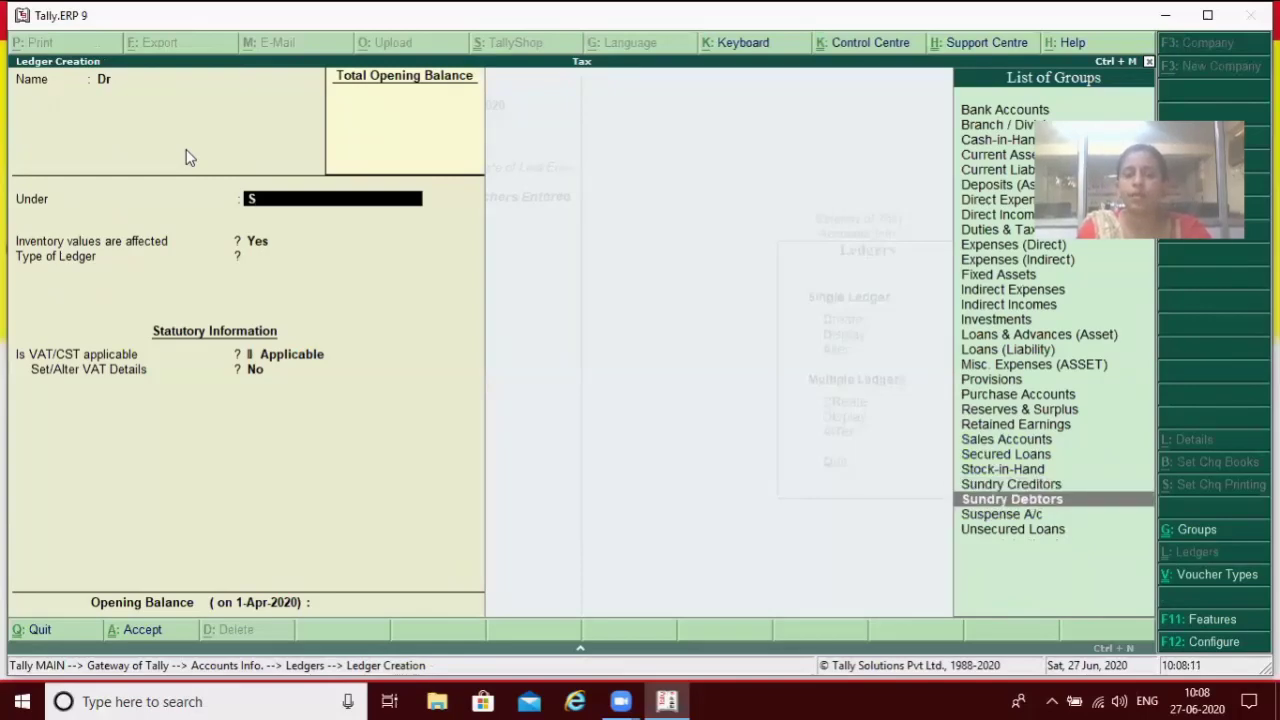
key(Return)
Maintain bill-by-bill balances for the Dr ledger without a default credit period, and save it.
text(y)
key(Return)
key(Return)
key(Return)
key(Return)
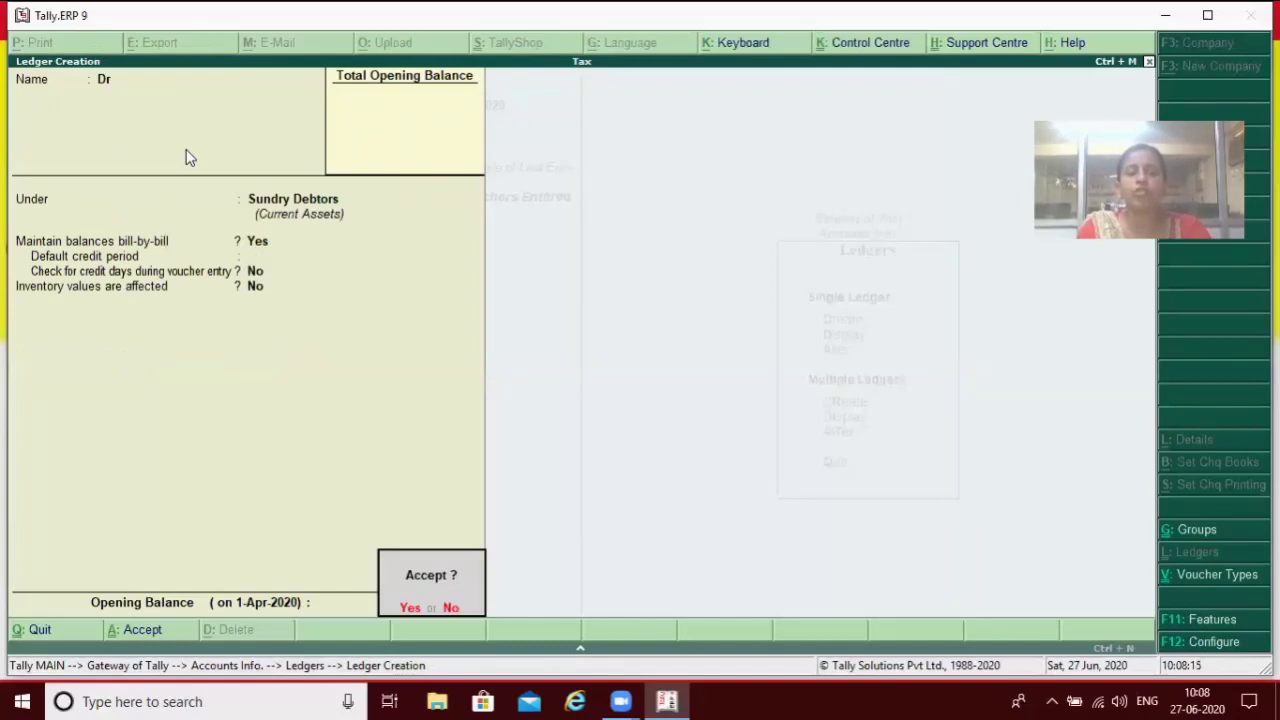
text(n)
Create a ledger named Cr under Sundry Debtors with bill-by-bill balances maintained, save it and leave ledger creation.
text(Cr)
key(Return)
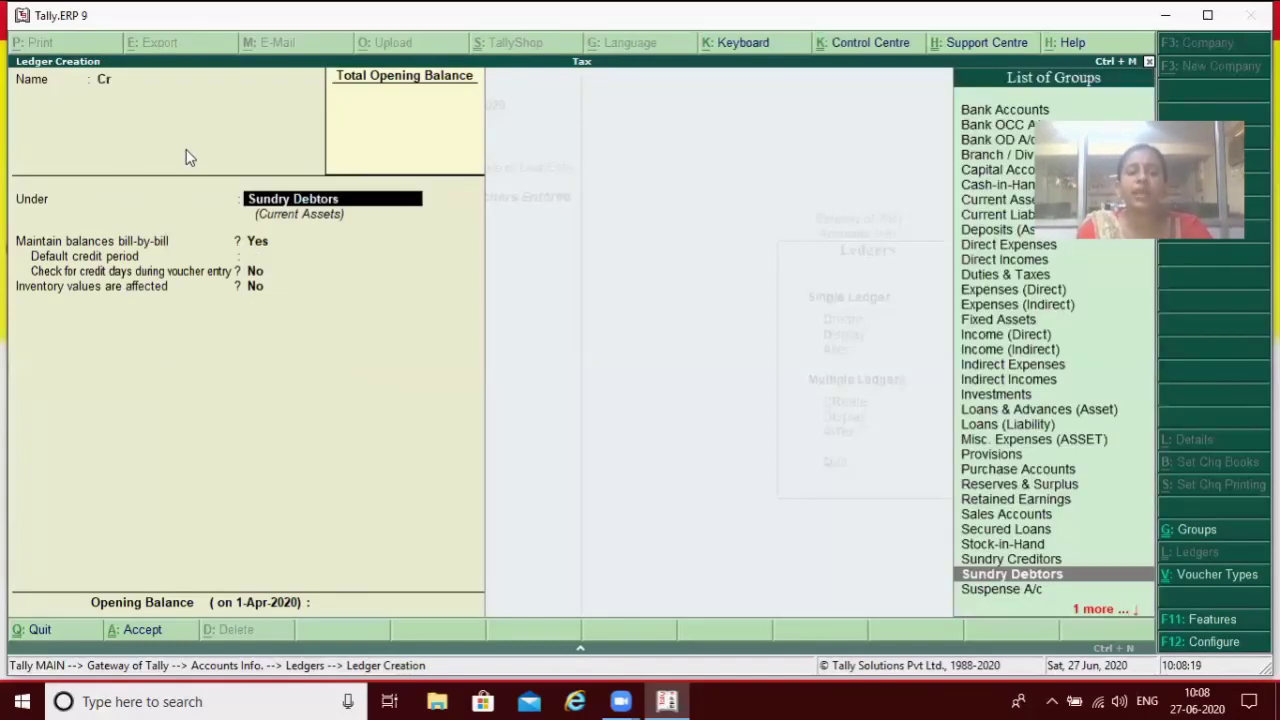
key(Return)
key(Return)
key(Return)
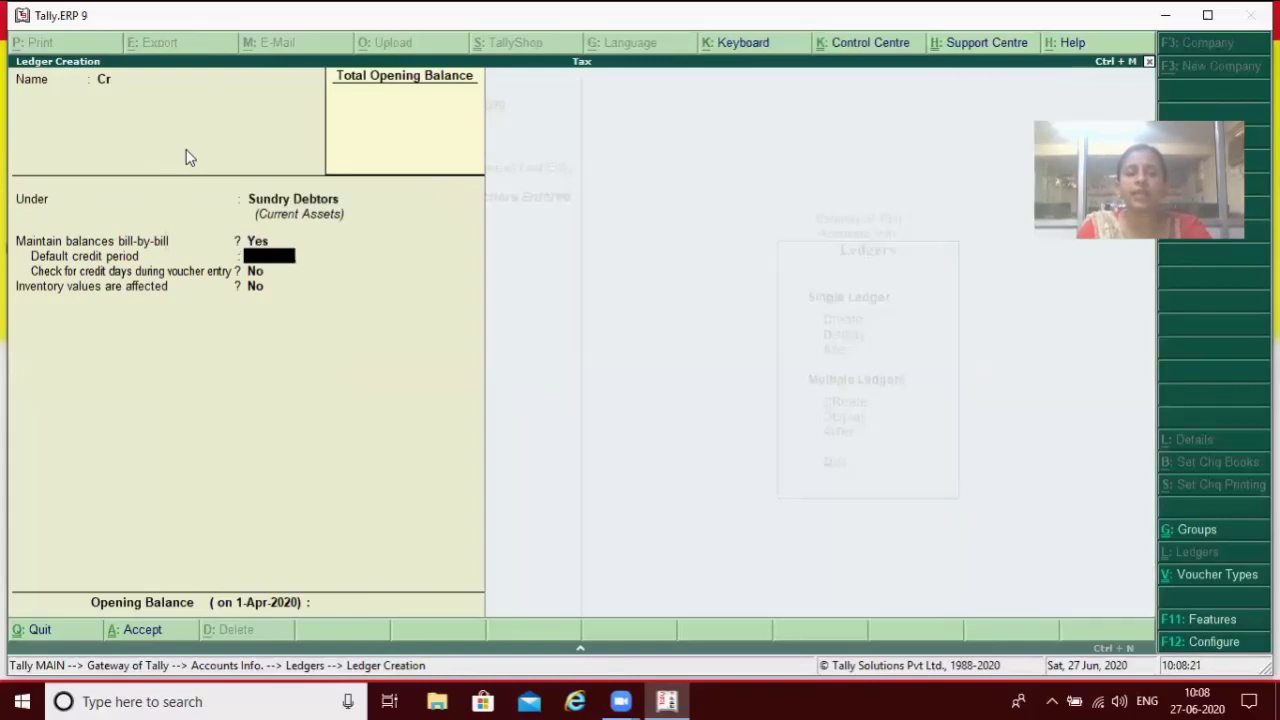
key(Return)
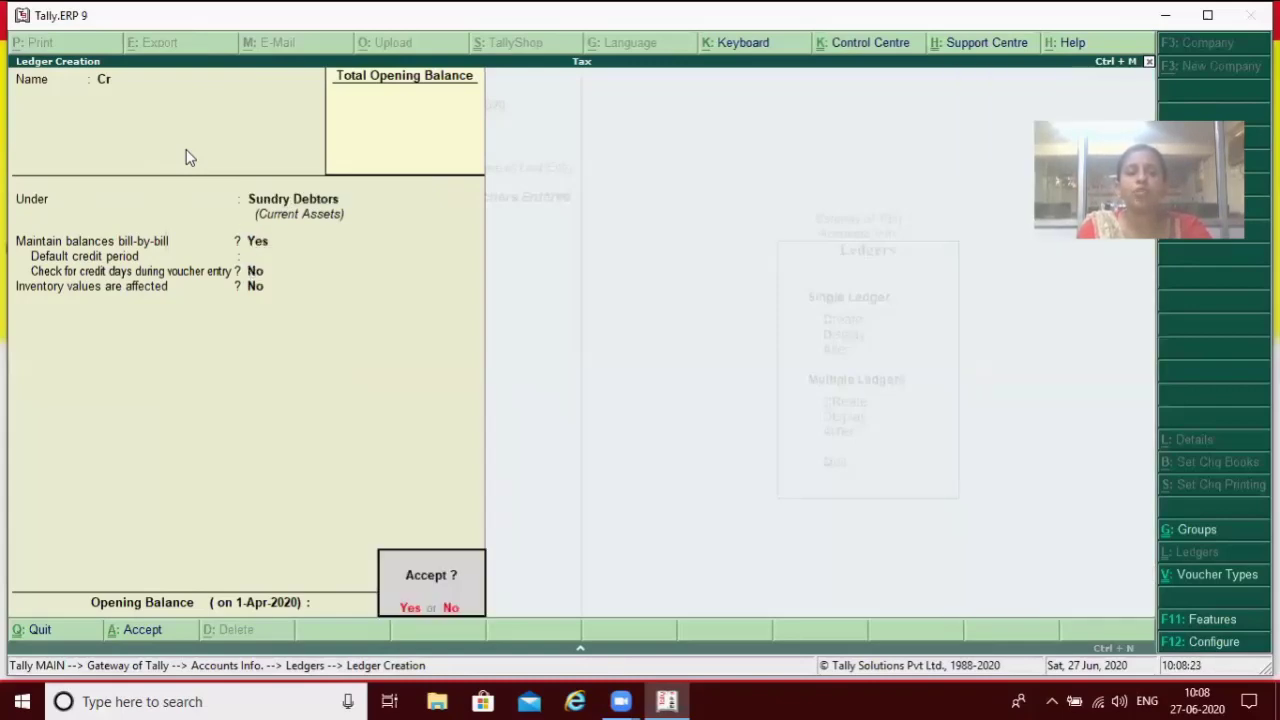
key(y)
key(Escape)
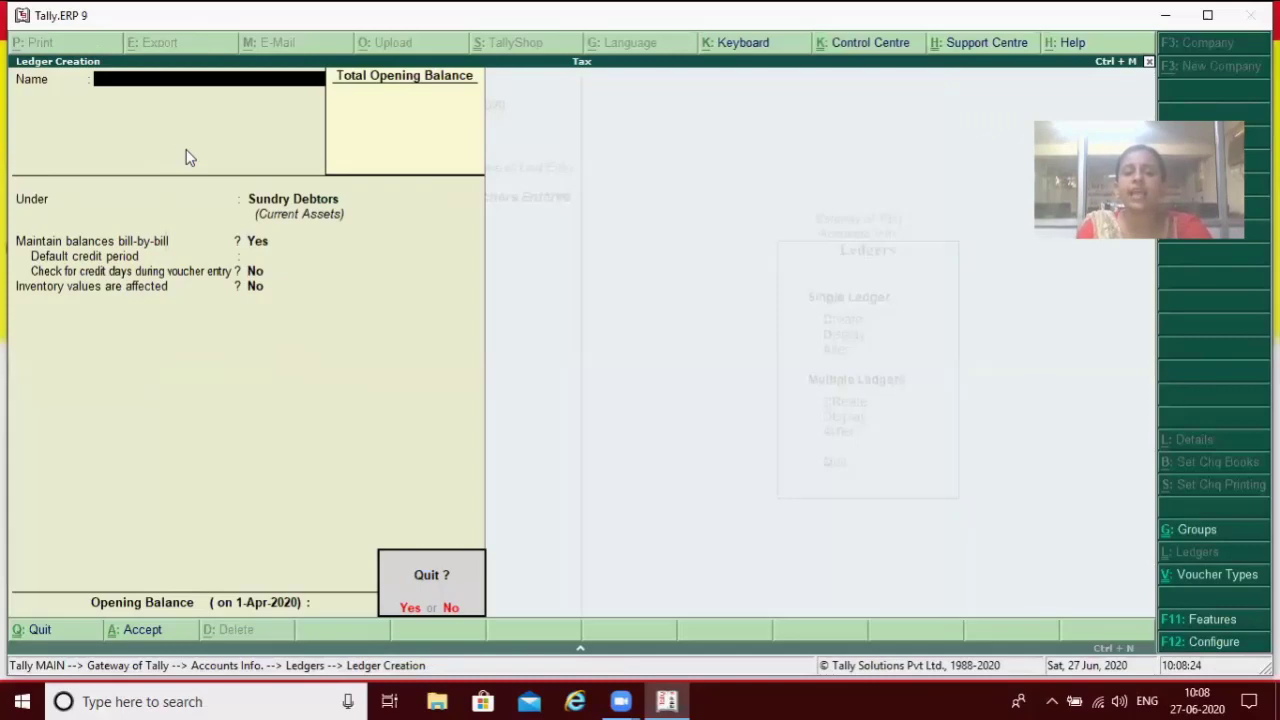
key(y)
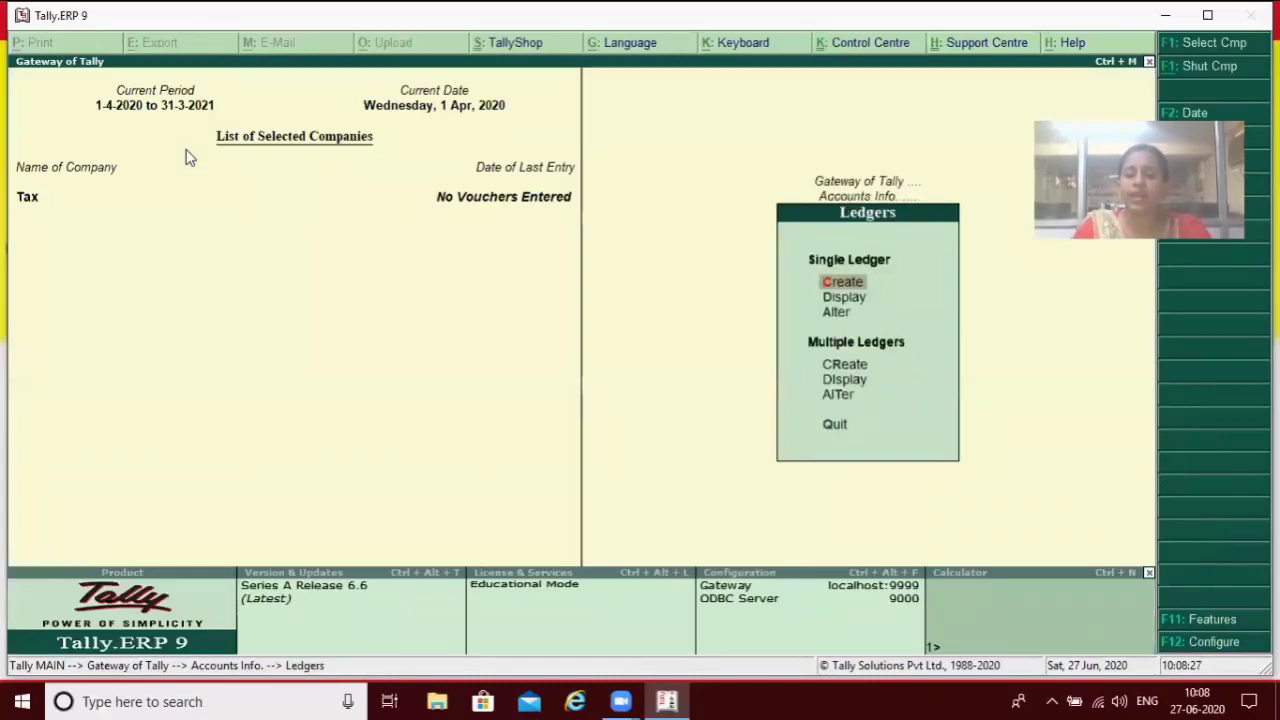
Review which ledgers exist in the company using the list of ledgers available for alteration.
key(Down)
key(Down)
key(Return)
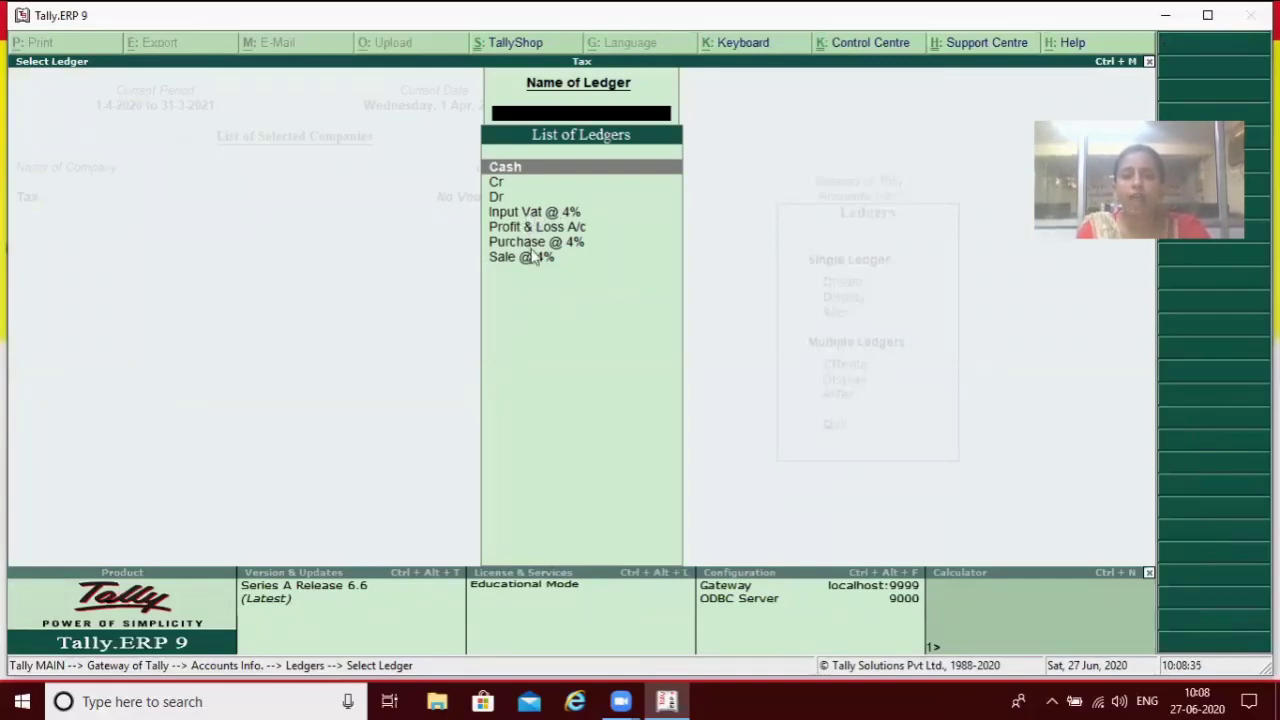
key(Escape)
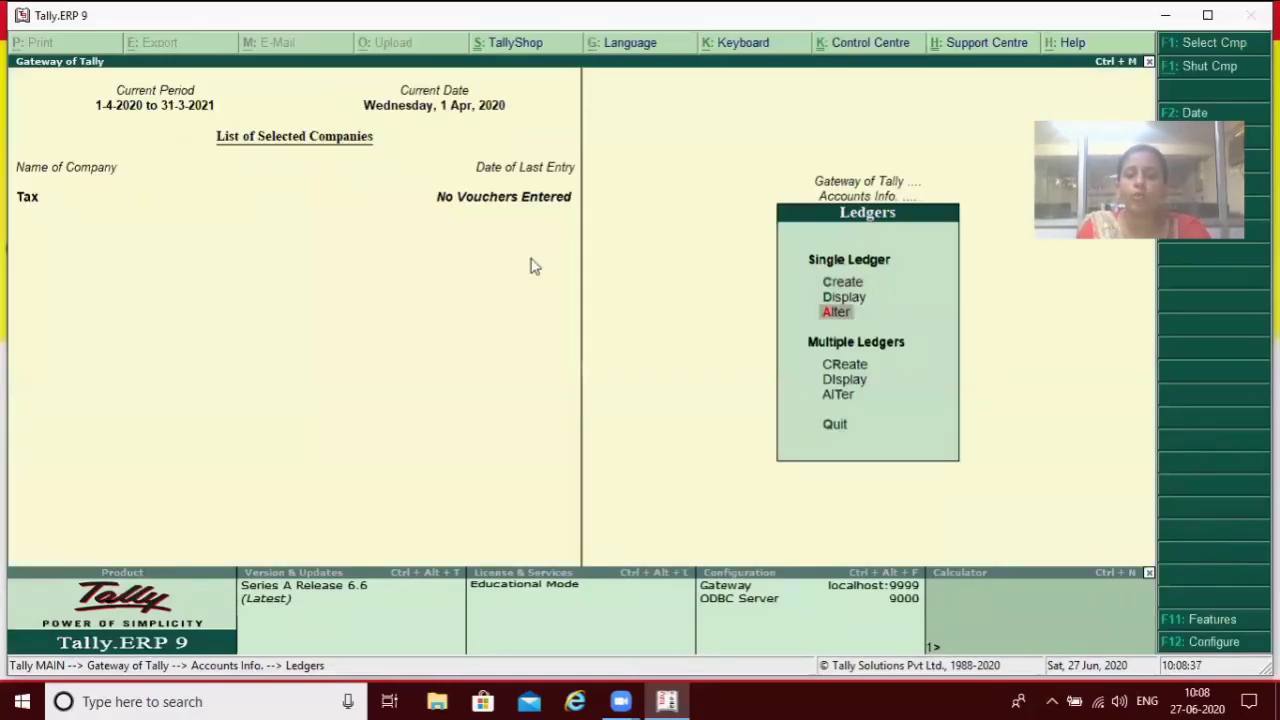
Start another new single ledger named Output.
key(Up)
key(Return)
text(O)
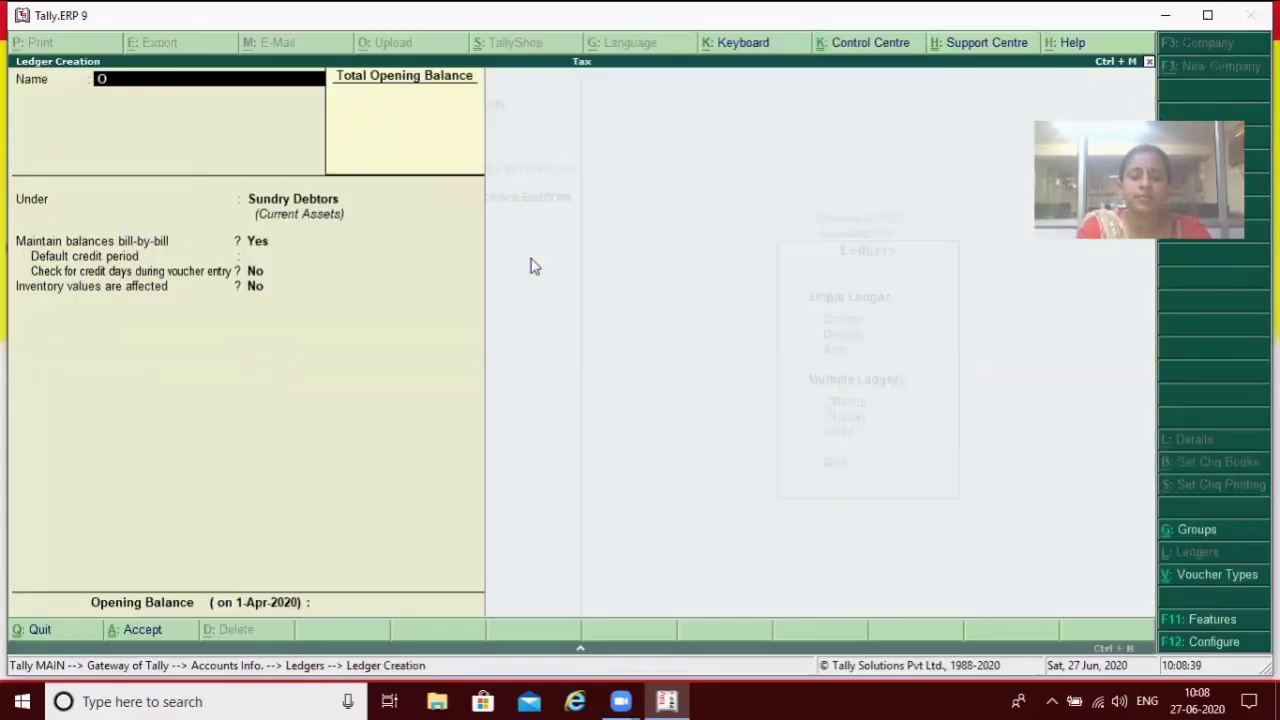
text(utput)
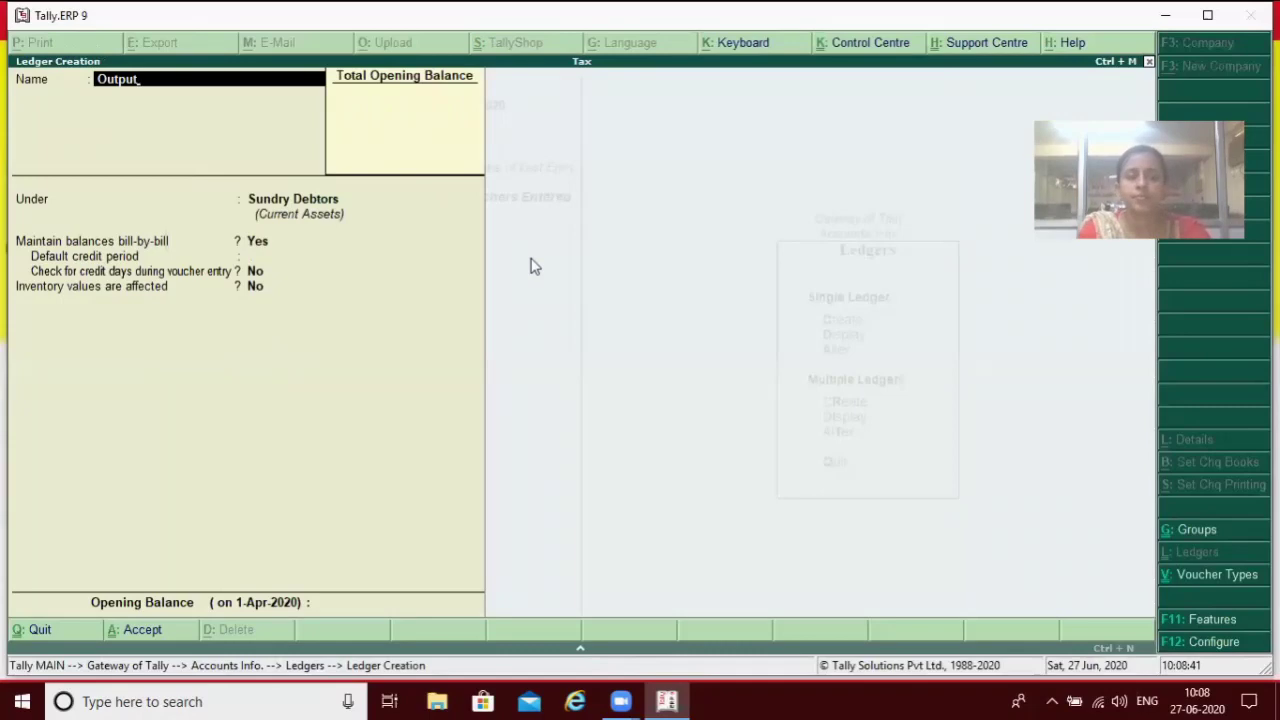
key(Return)
Place the Output ledger under the Duties & Taxes group.
key(Return)
key(BackSpace)
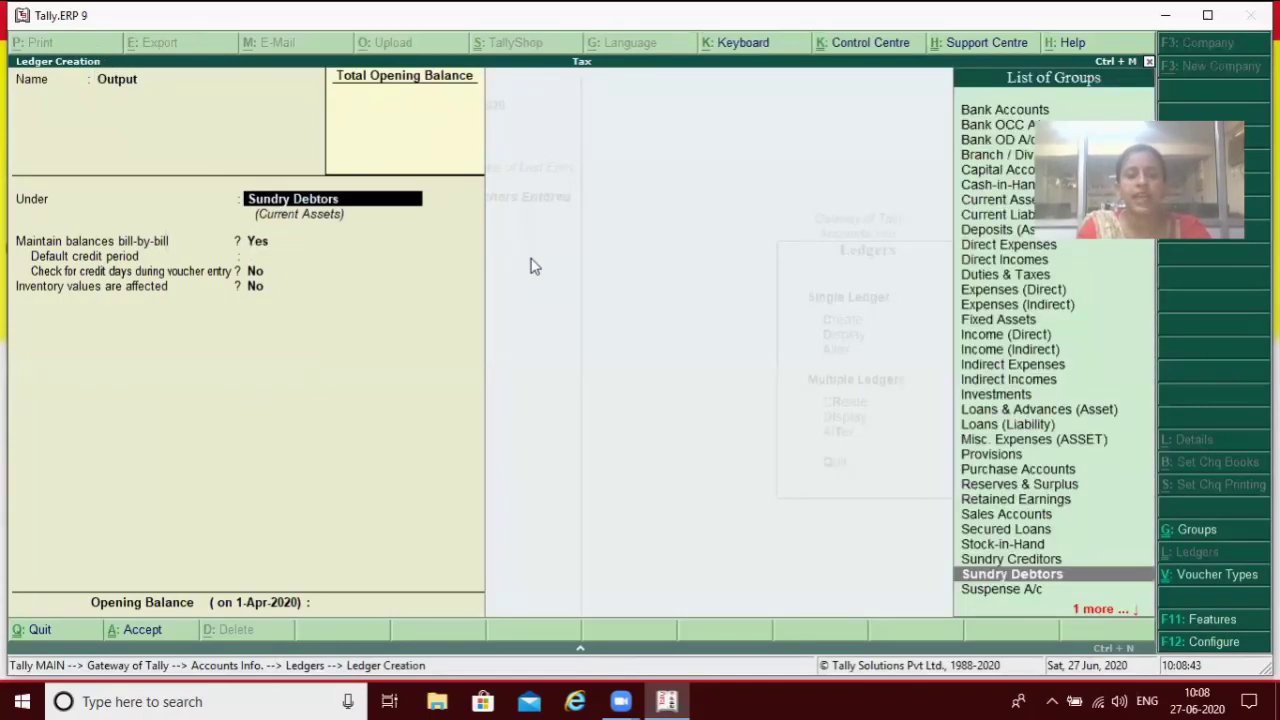
text(D)
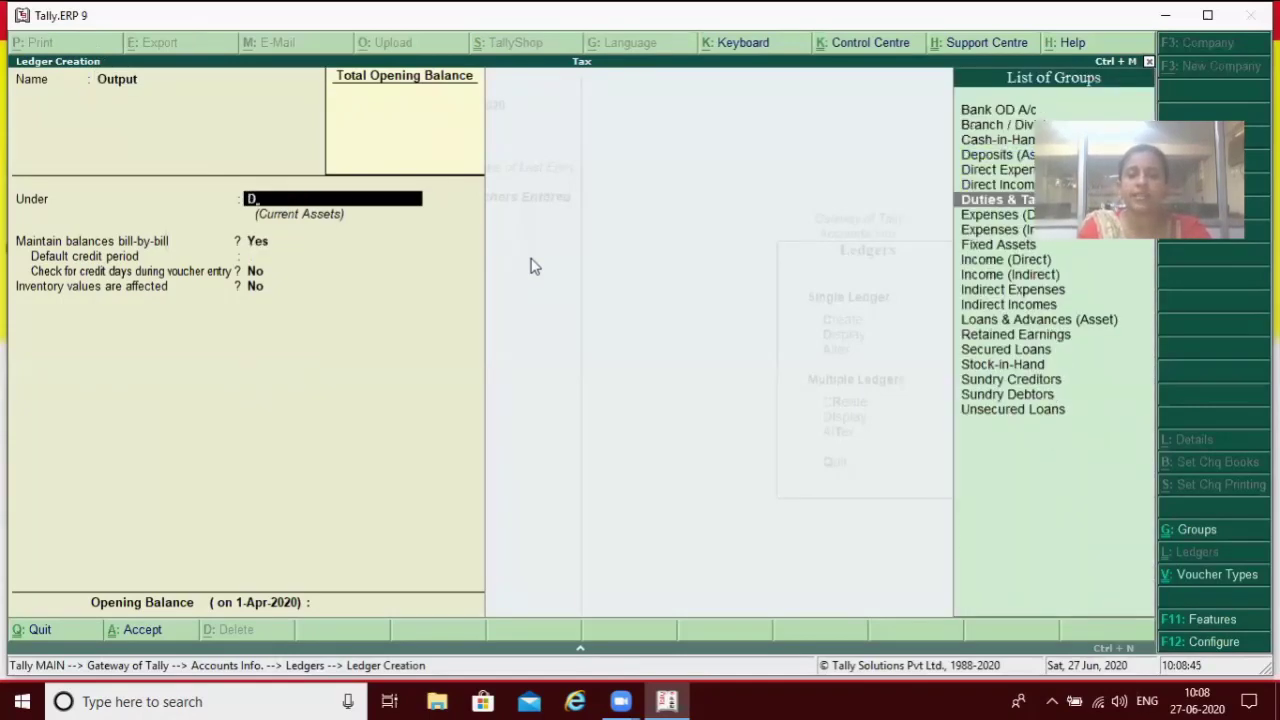
key(Return)
Set the Output ledger's type of duty to VAT and its calculation percentage to 4%, save it and leave ledger creation.
key(Down)
key(Down)
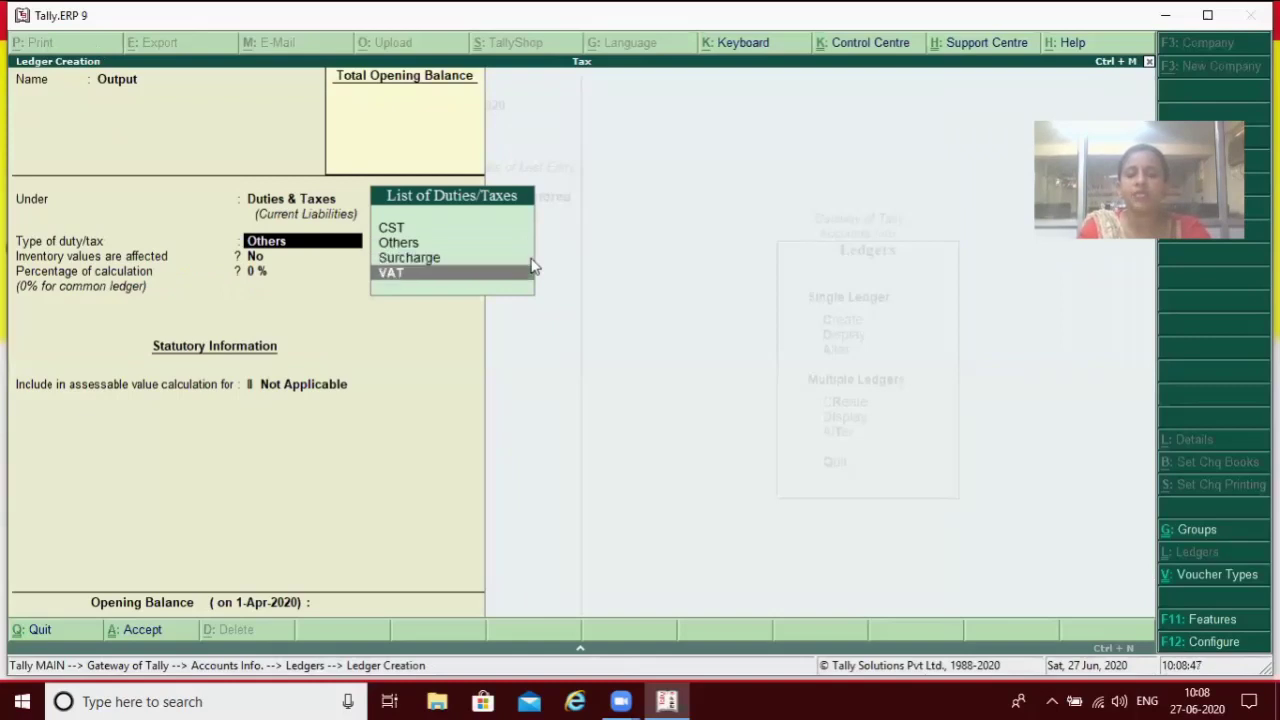
key(Return)
text(4)
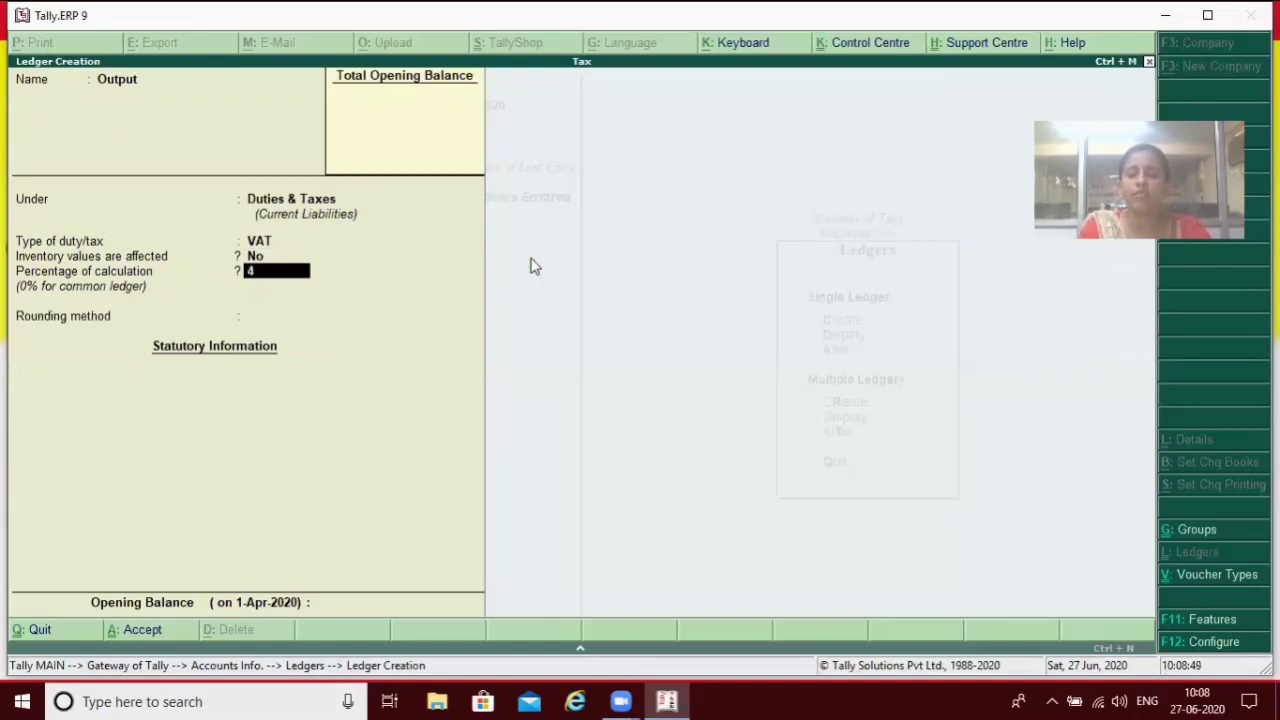
key(Return)
key(Return)
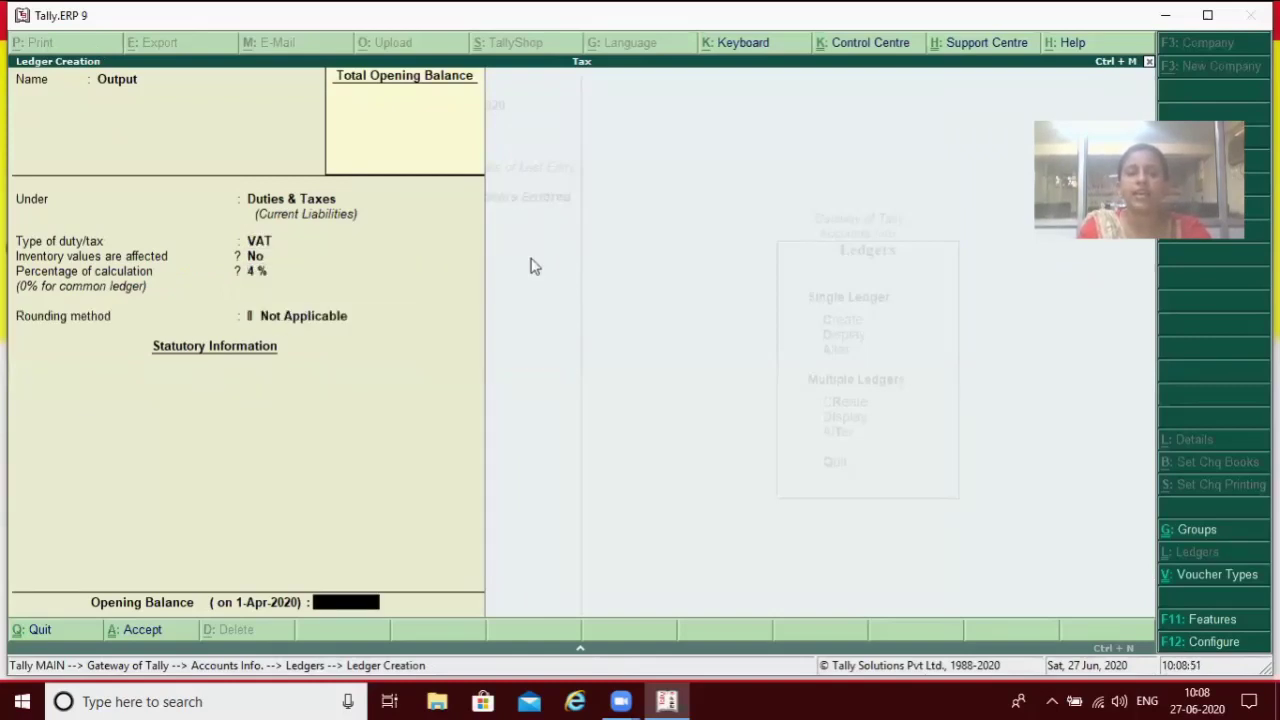
key(Return)
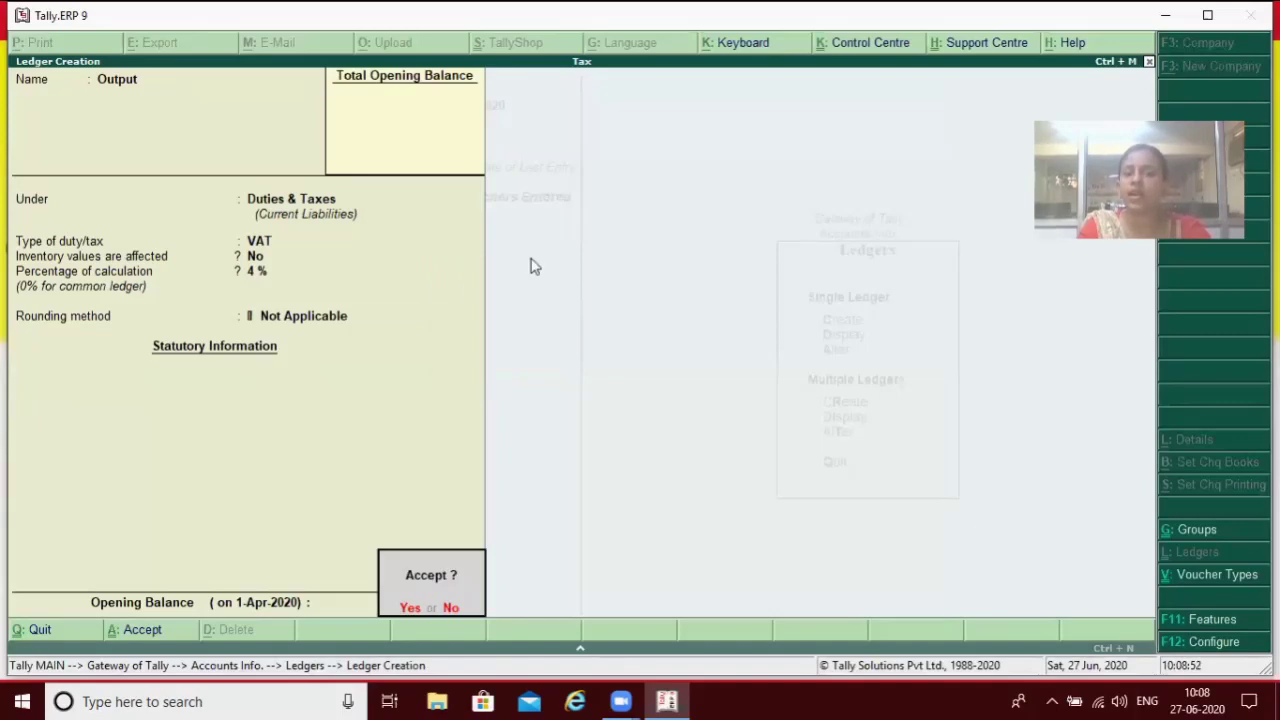
key(Return)
key(Escape)
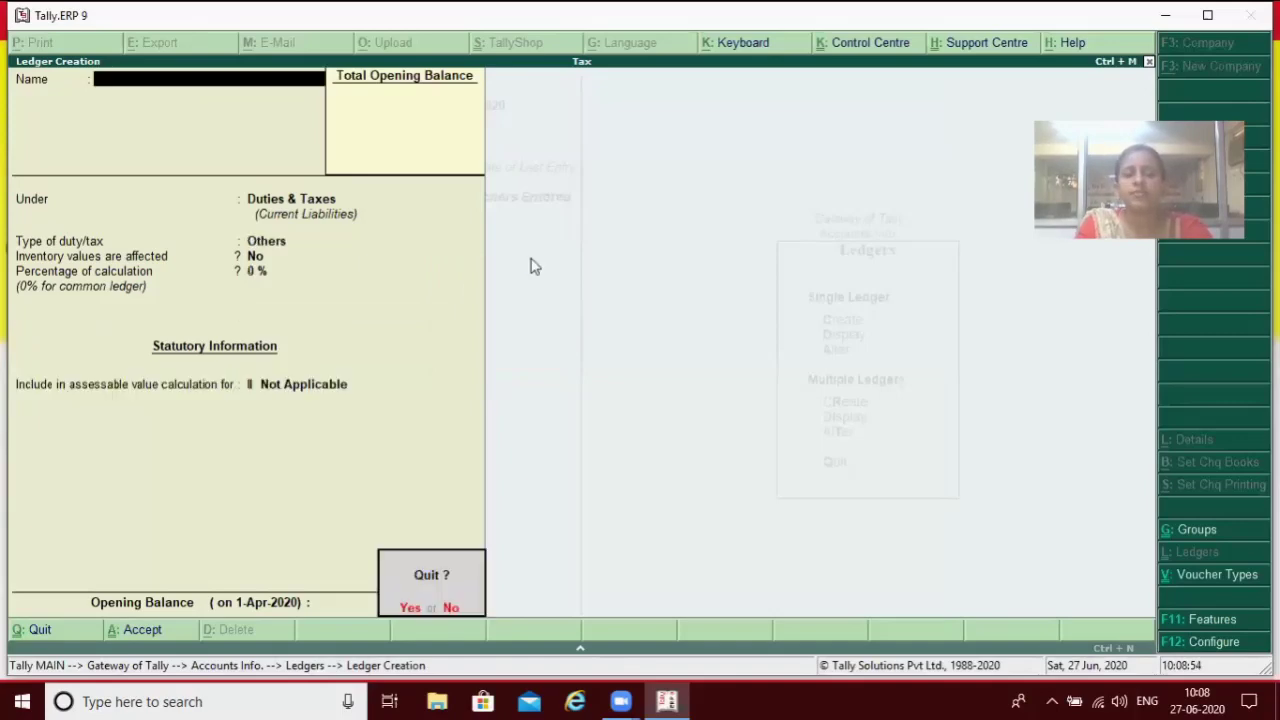
key(Return)
key(Escape)
key(Escape)
Start a purchase voucher with supplier invoice number 1 dated 1-Apr-2020.
key(Down)
key(Down)
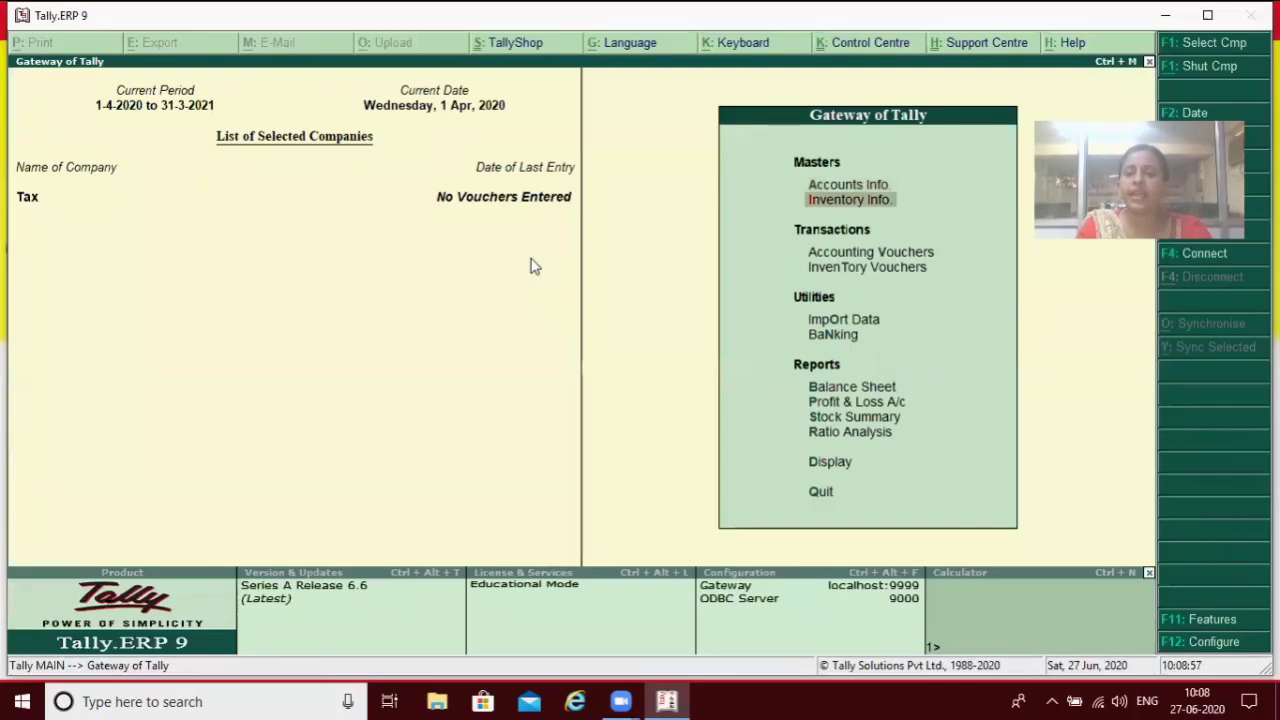
key(Return)
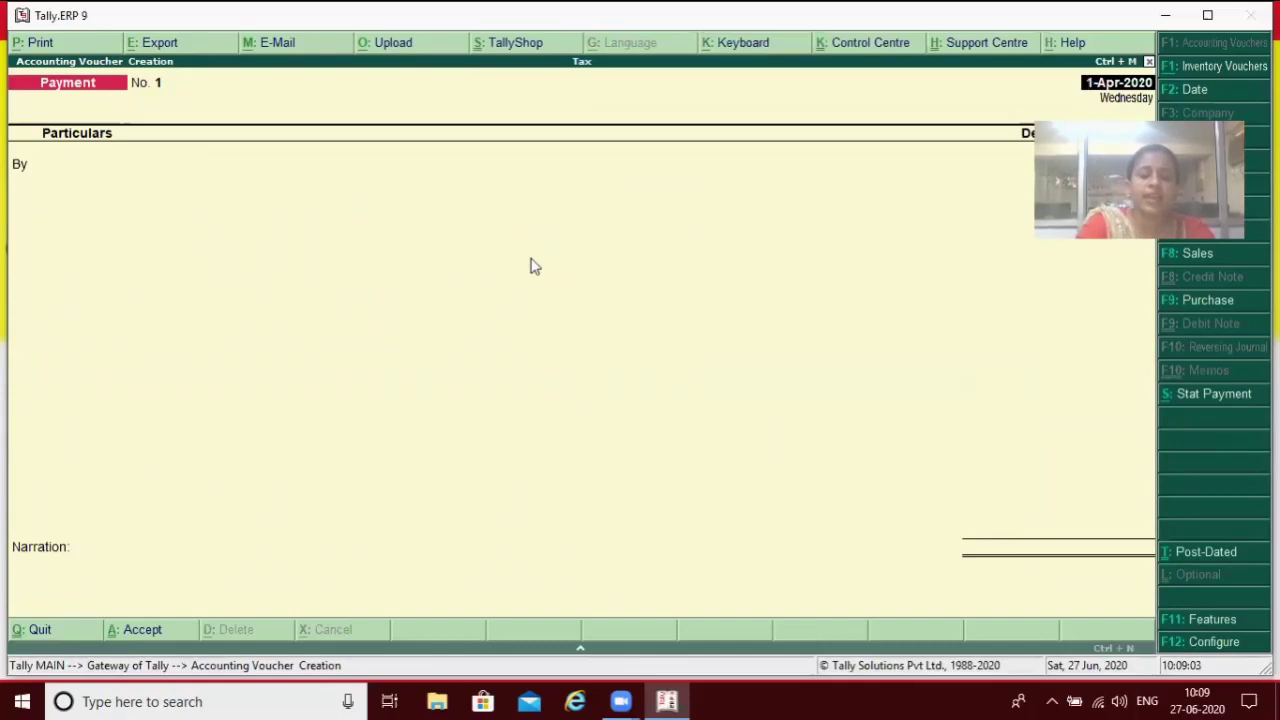
key(F9)
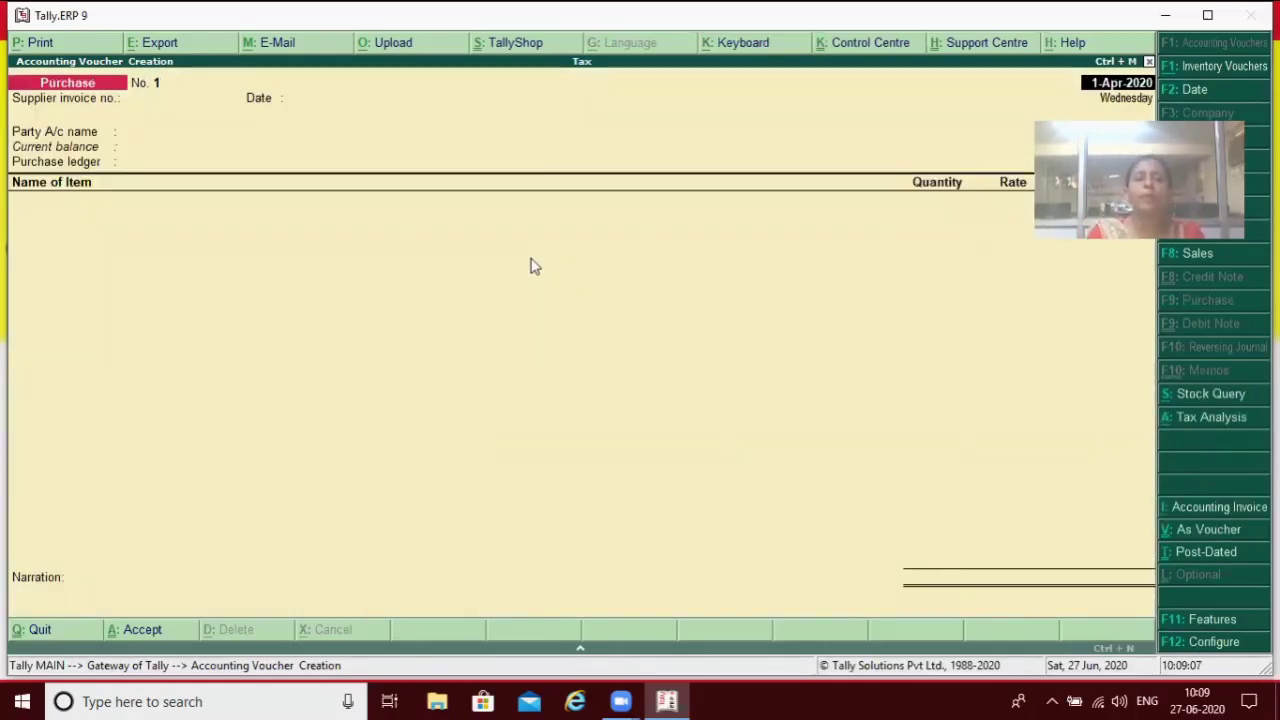
key(Return)
text(1)
key(Return)
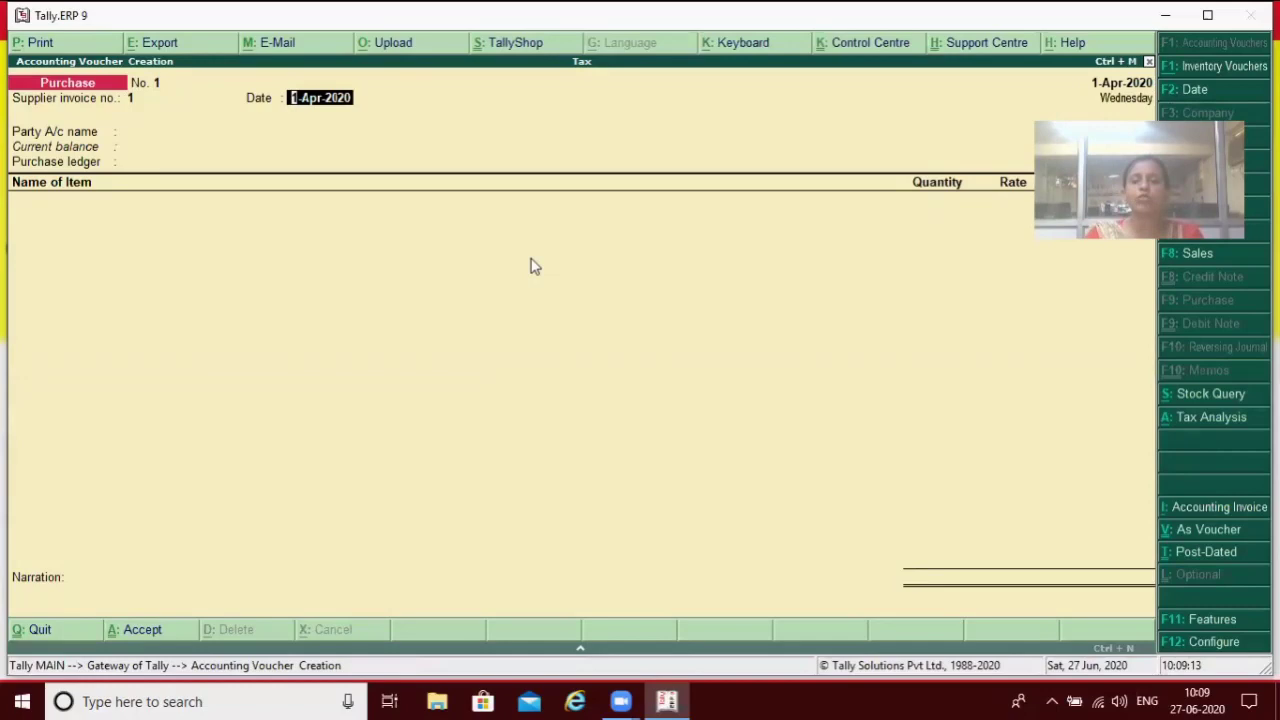
key(Return)
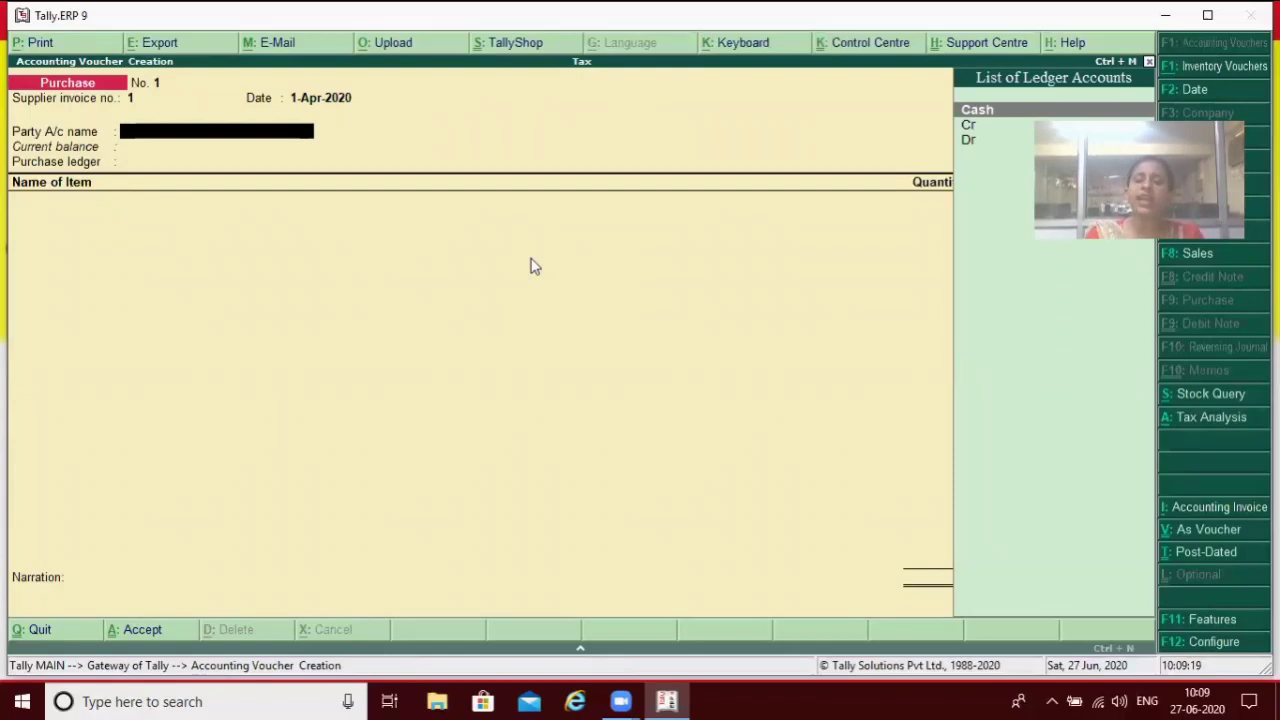
Set Cr as the purchase voucher's party account and Purchase @ 4% as its purchase ledger.
key(Down)
key(Return)
key(Return)
key(Return)
key(Return)
key(Return)
key(Return)
key(Return)
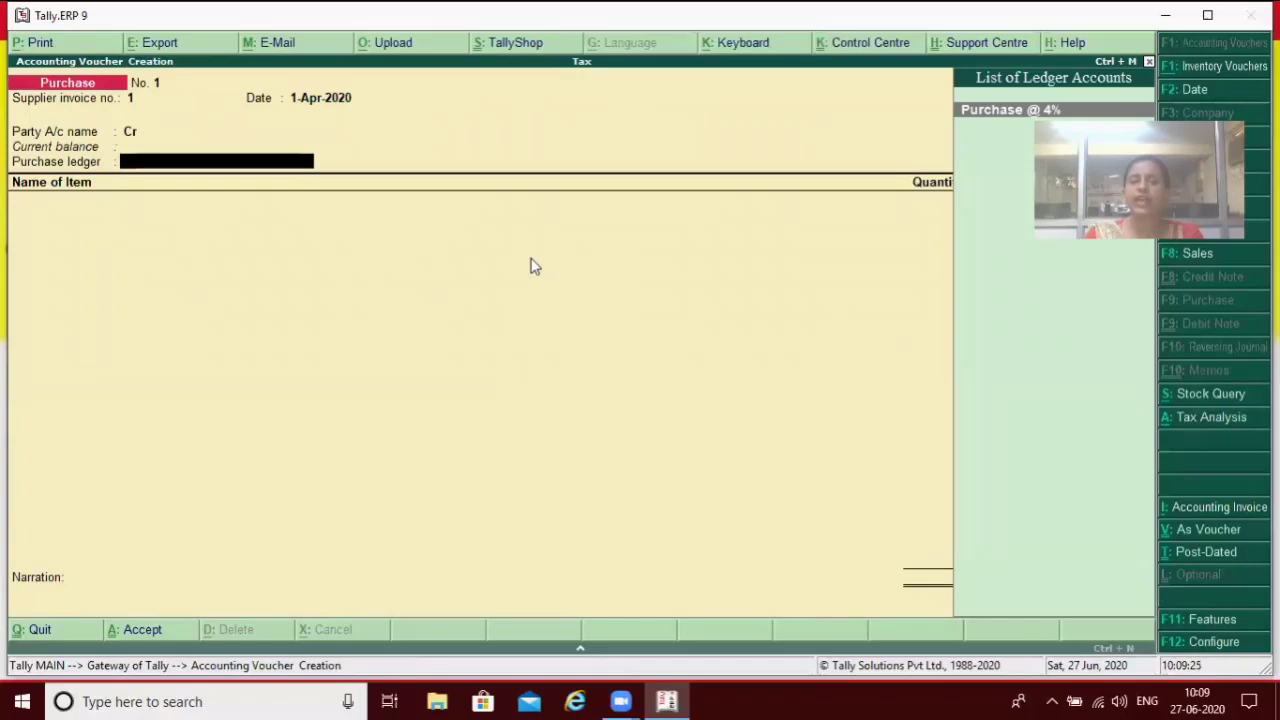
key(Return)
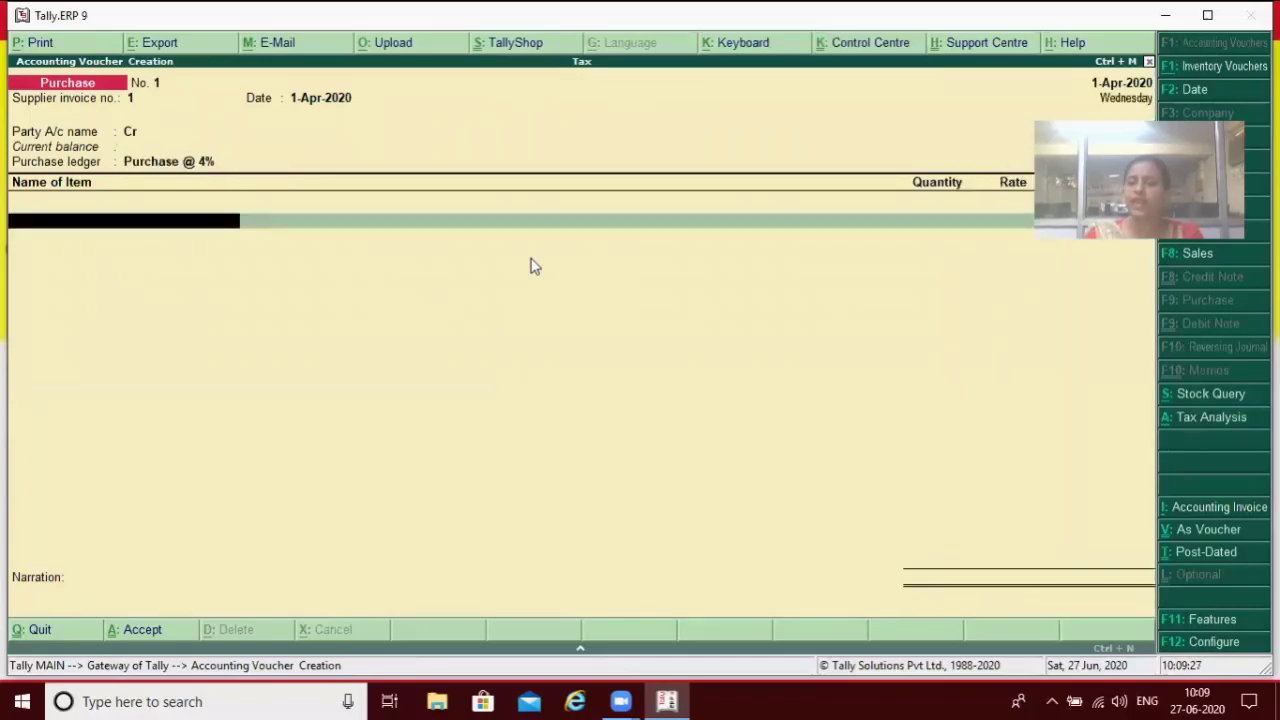
key(BackSpace)
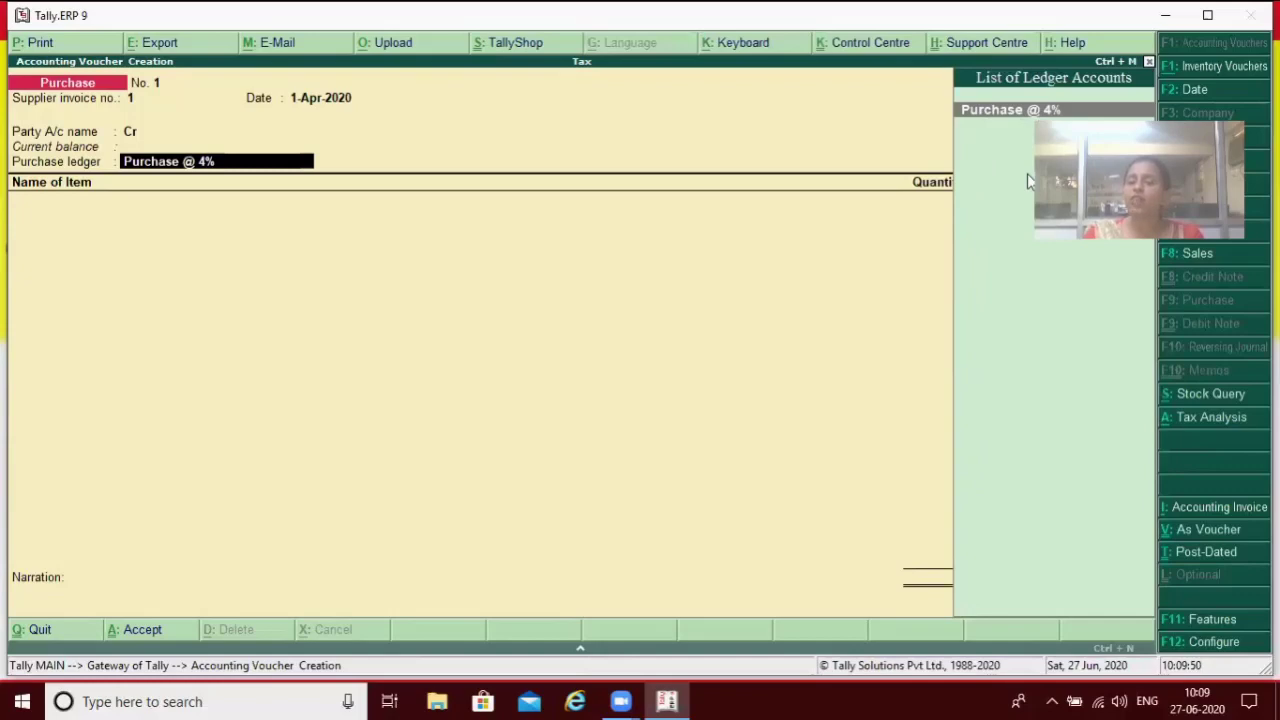
click(1003, 117)
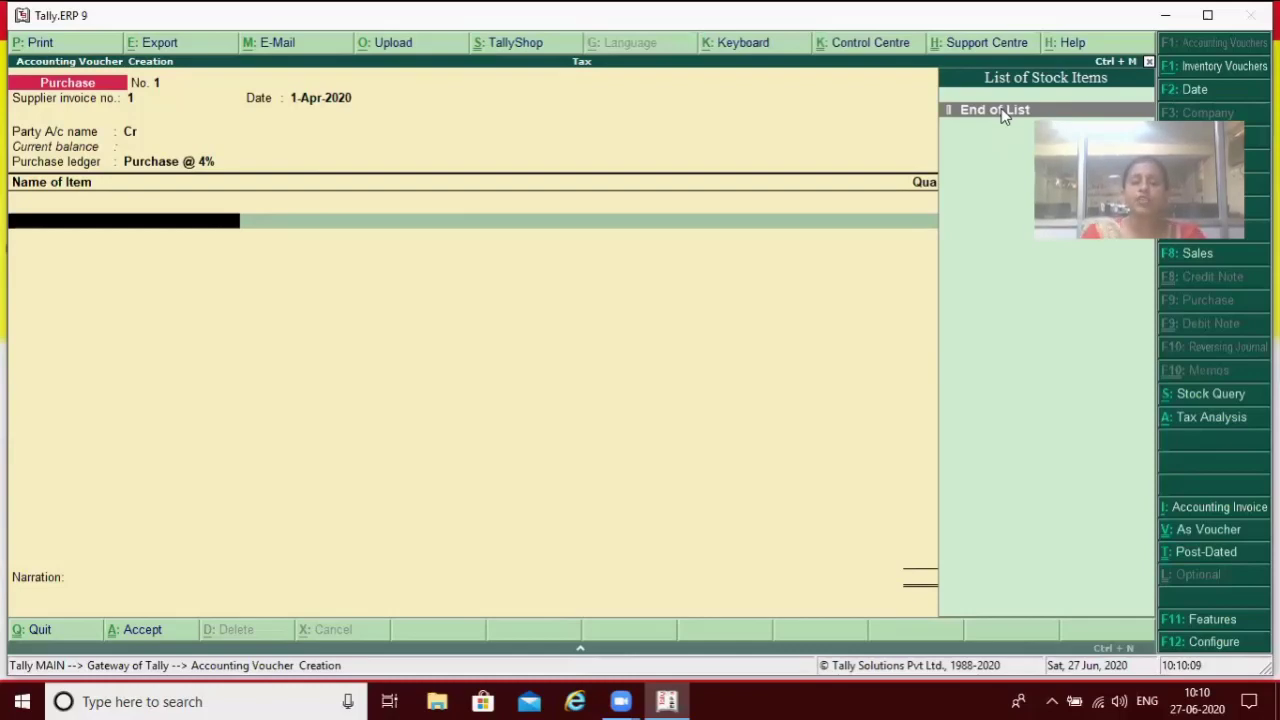
Switch the purchase voucher to accounting invoice mode, keeping its invoice number, date and party, and go to the particulars.
key(ctrl+i)
key(Return)
key(Return)
key(Return)
key(Return)
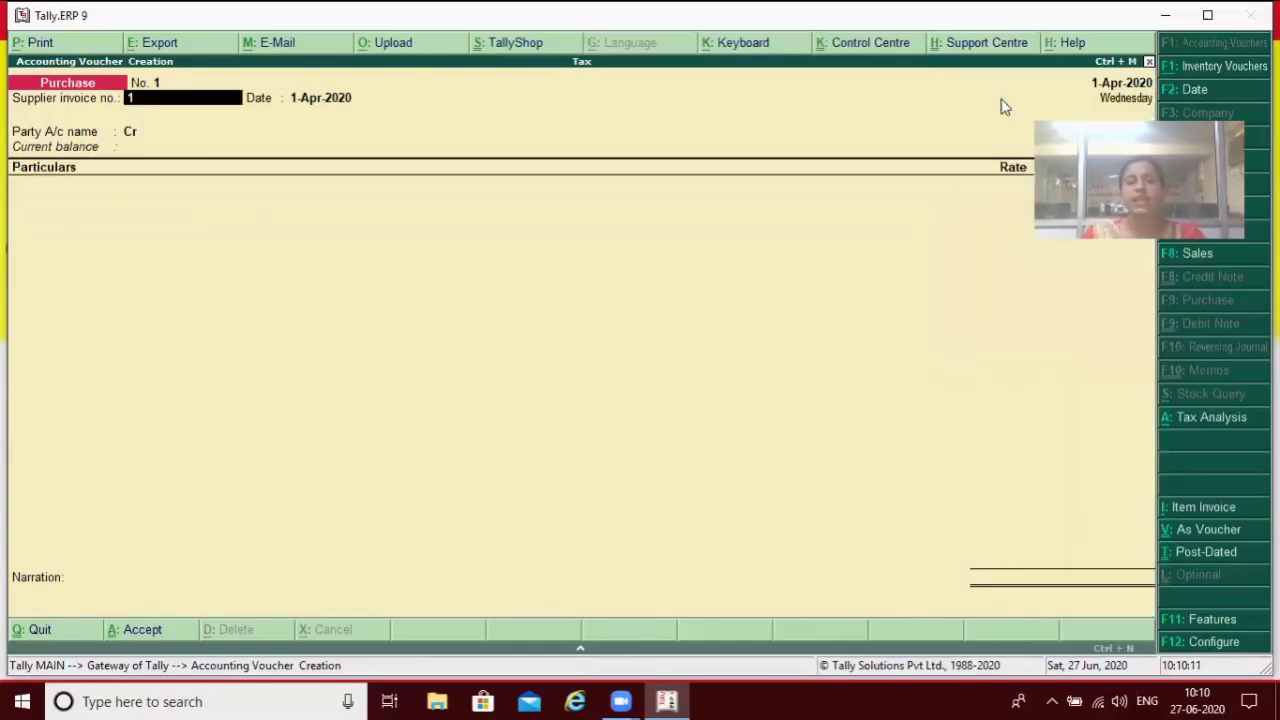
key(Return)
key(Return)
key(Return)
key(Return)
key(Return)
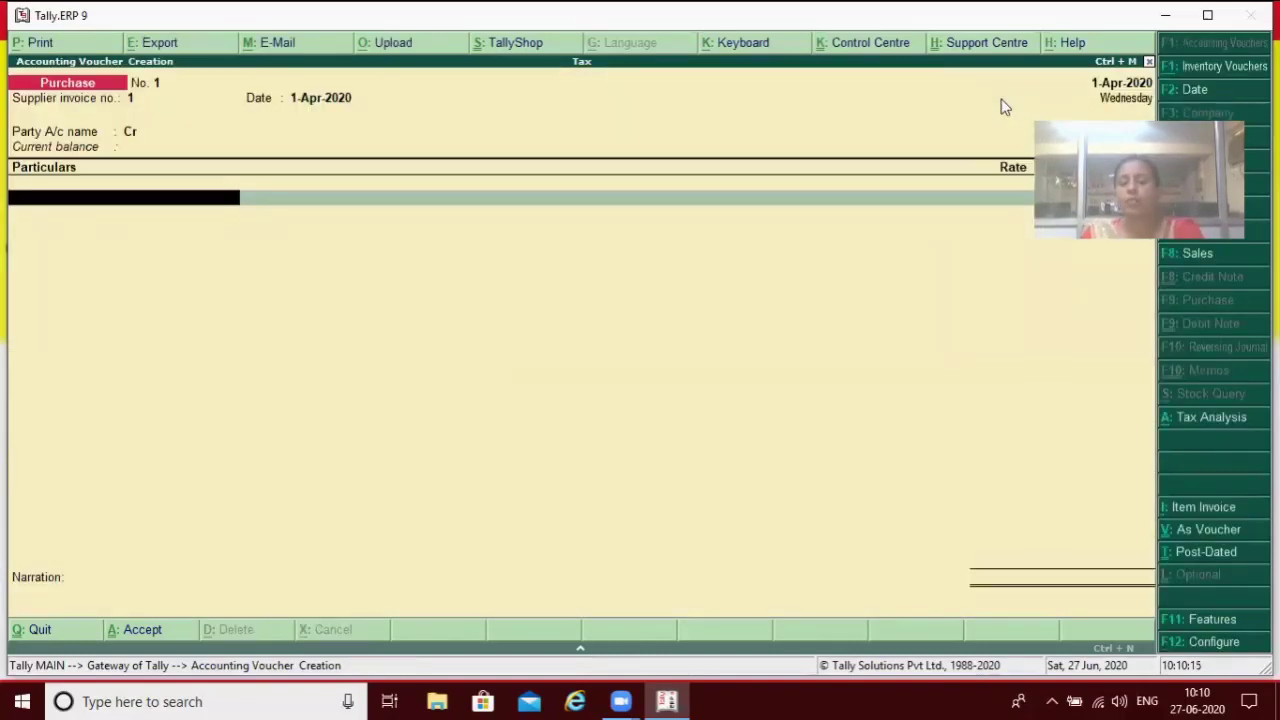
Add a Purchase @ 4% line of 10000 to the particulars, followed by an Input Vat @ 4% line.
text(Purchase @ 4%)
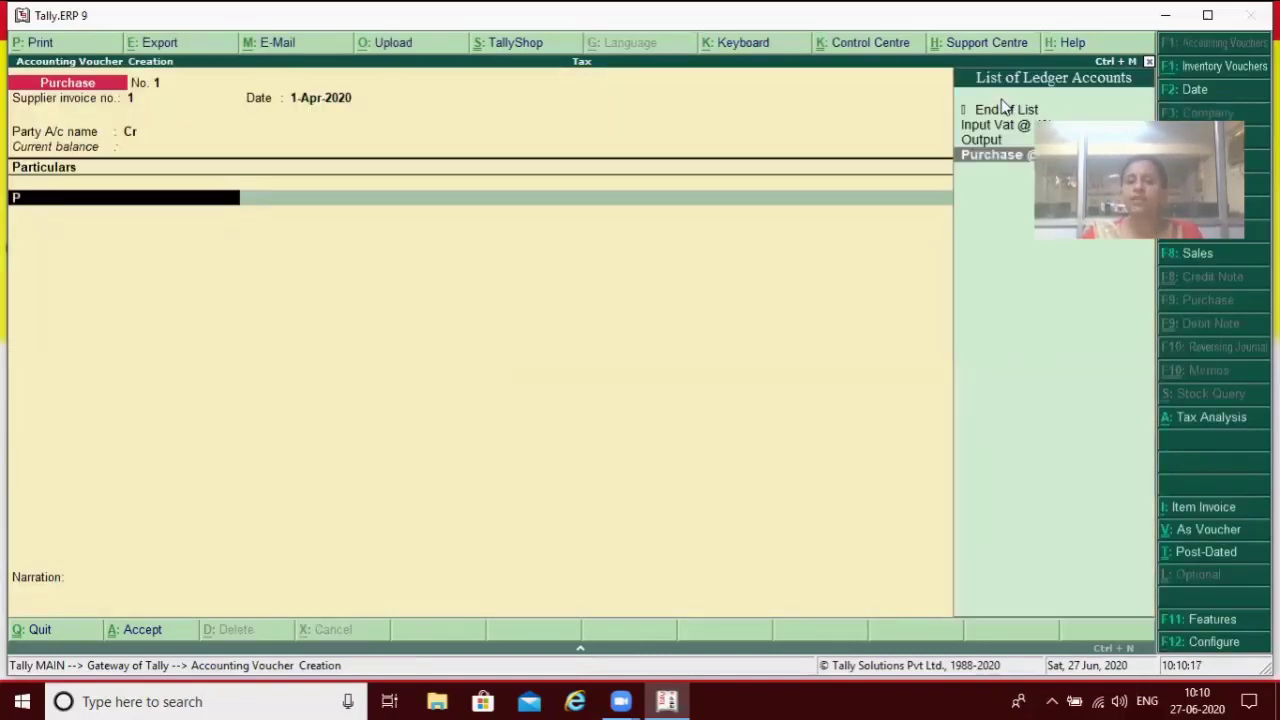
key(Return)
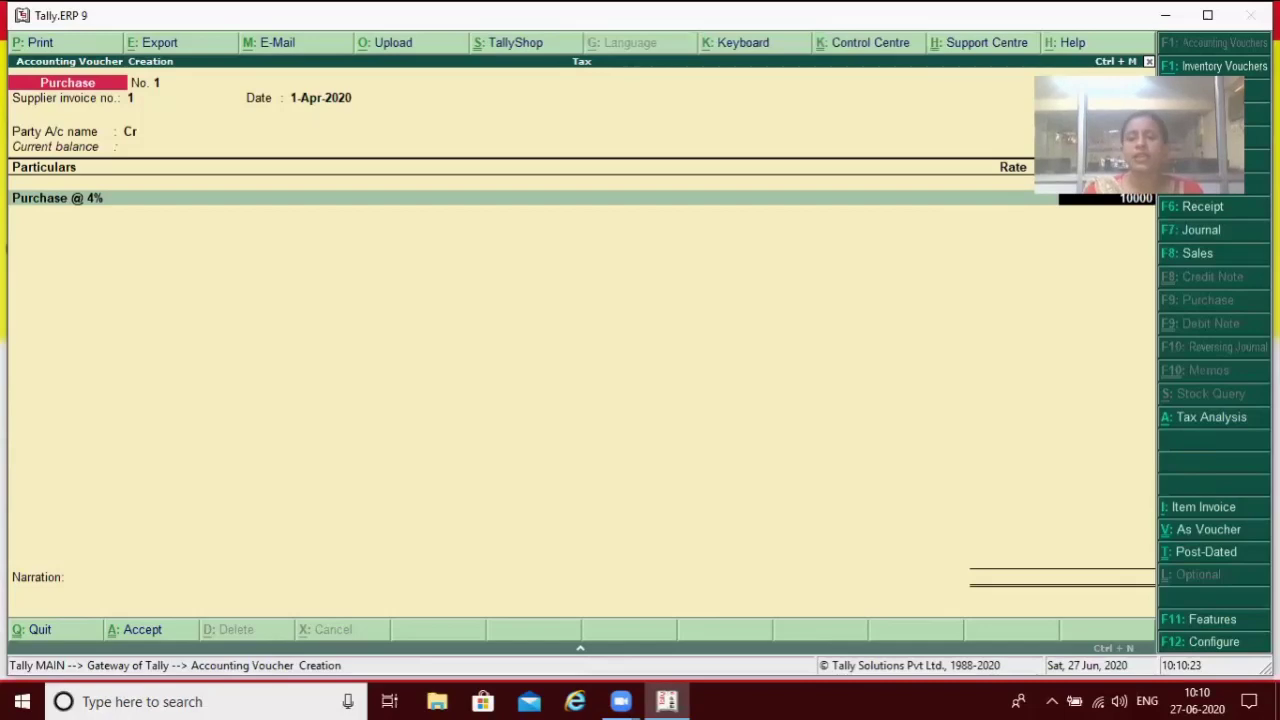
key(Return)
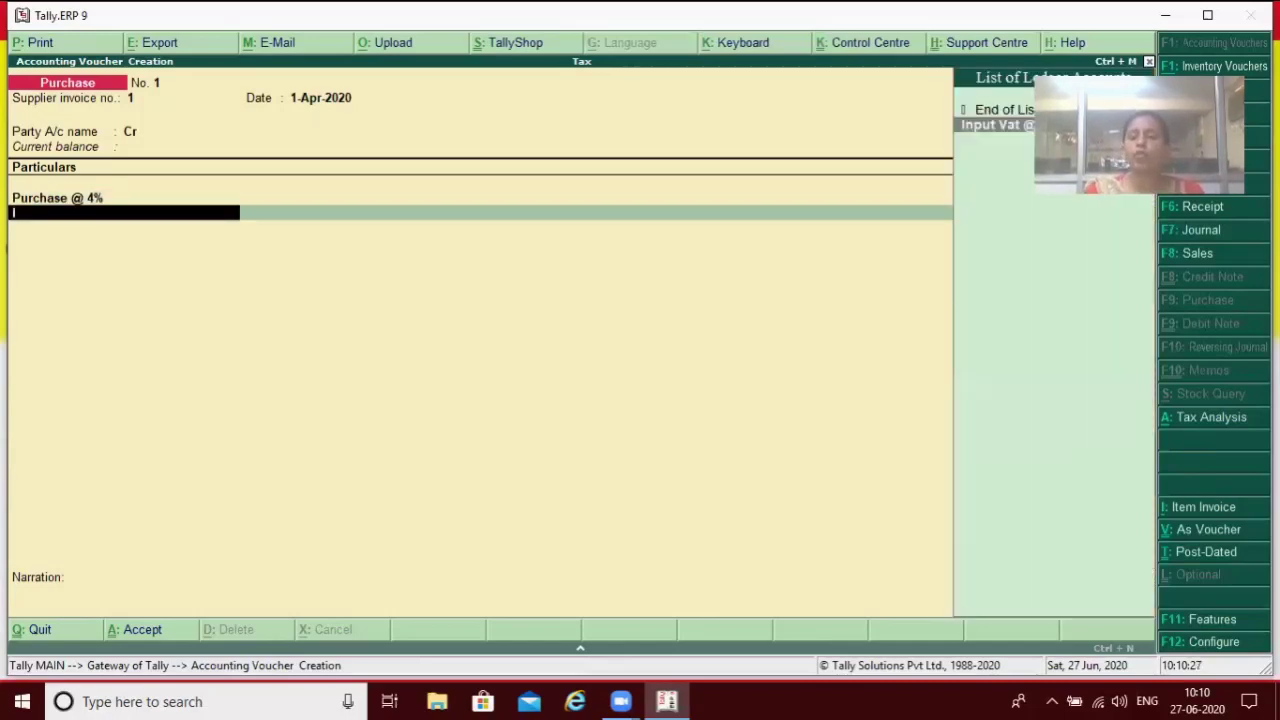
key(Return)
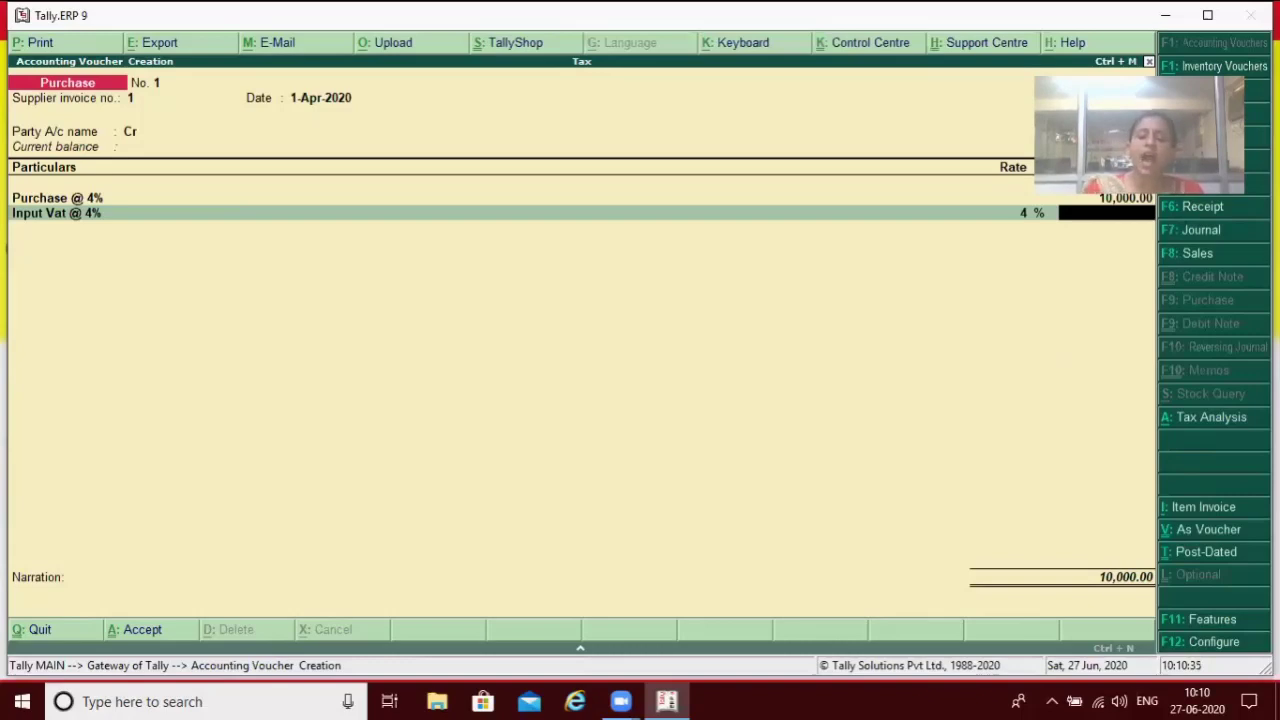
Open the Input Vat @ 4% ledger from the voucher line and check its group, duty type, percentage and rounding settings.
key(BackSpace)
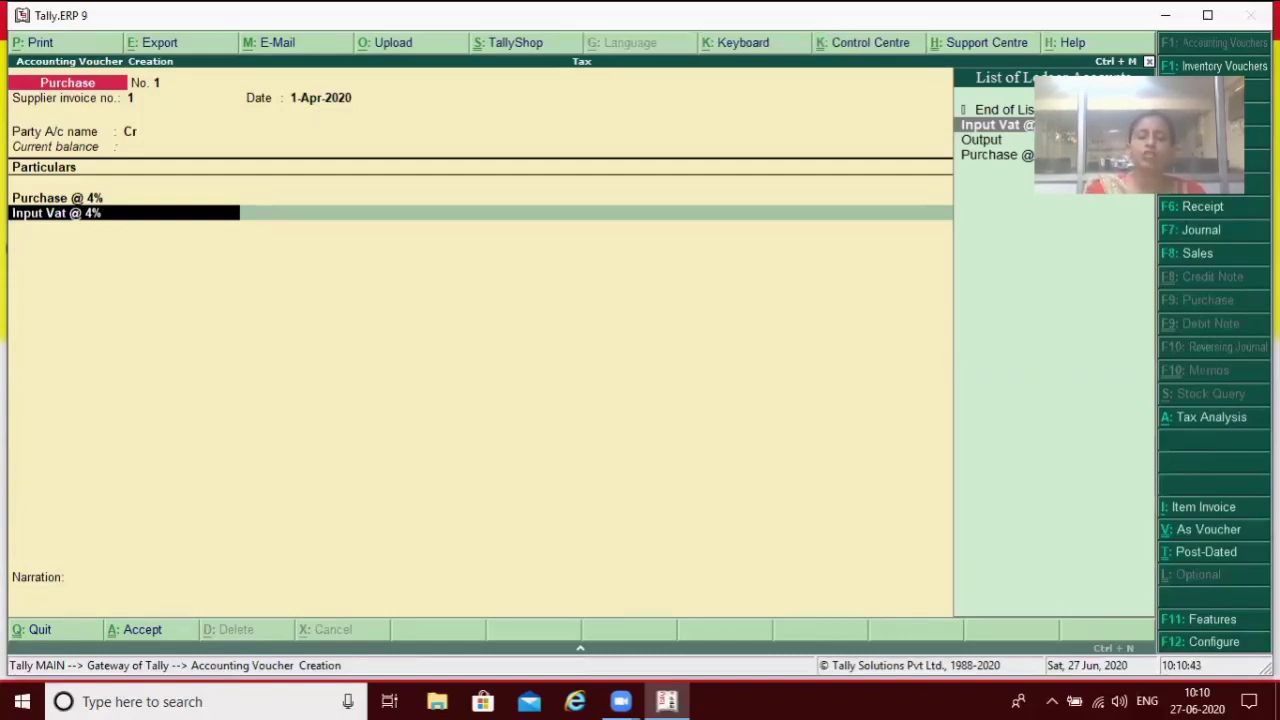
key(ctrl+Return)
key(Return)
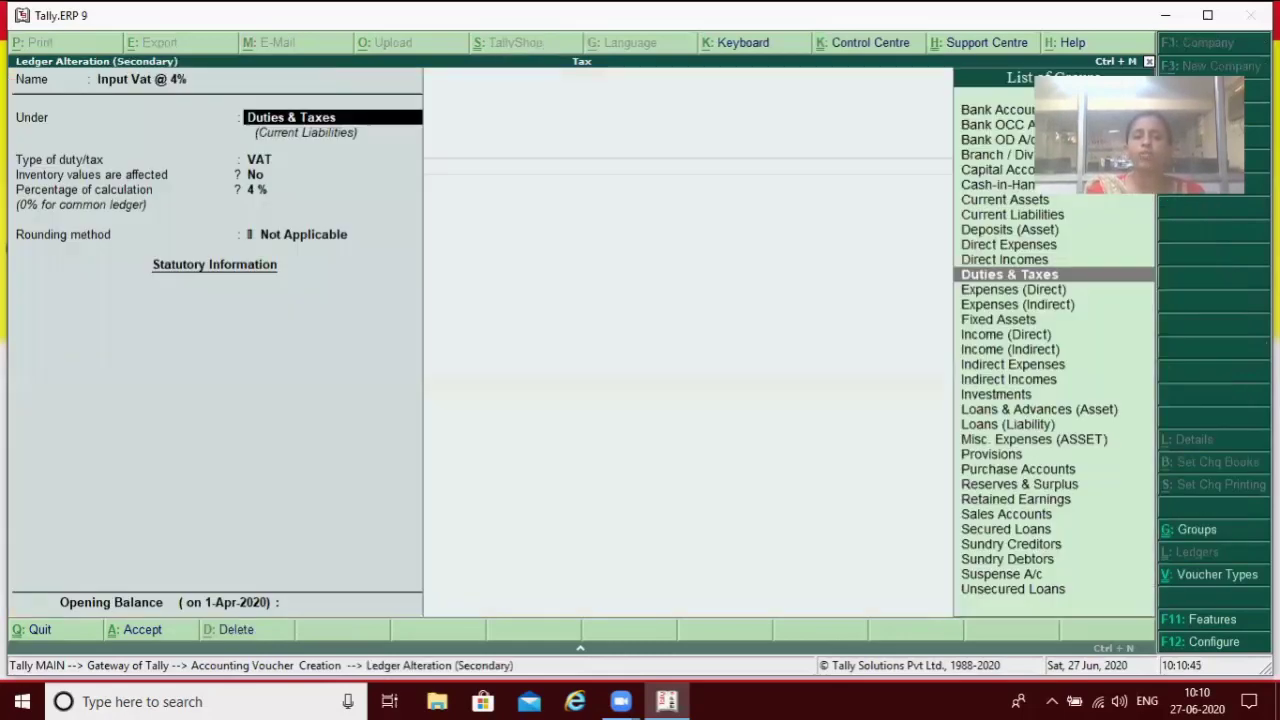
key(Return)
key(Return)
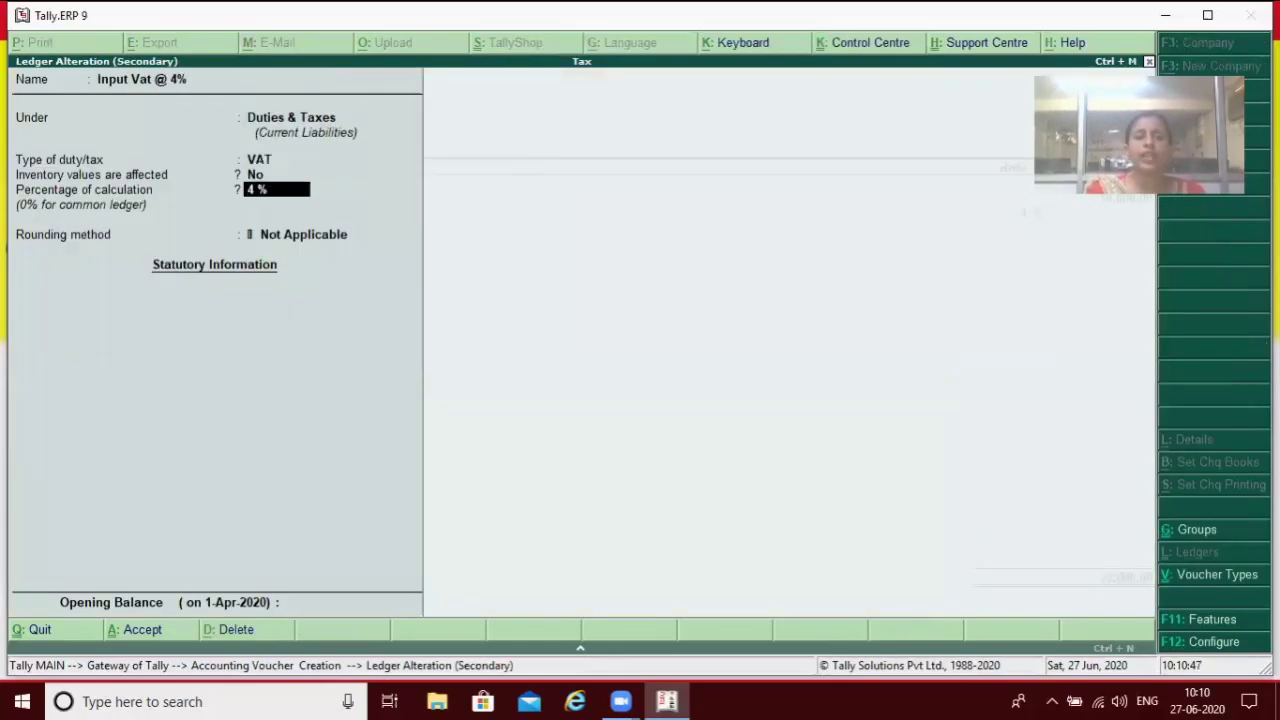
key(Return)
key(Return)
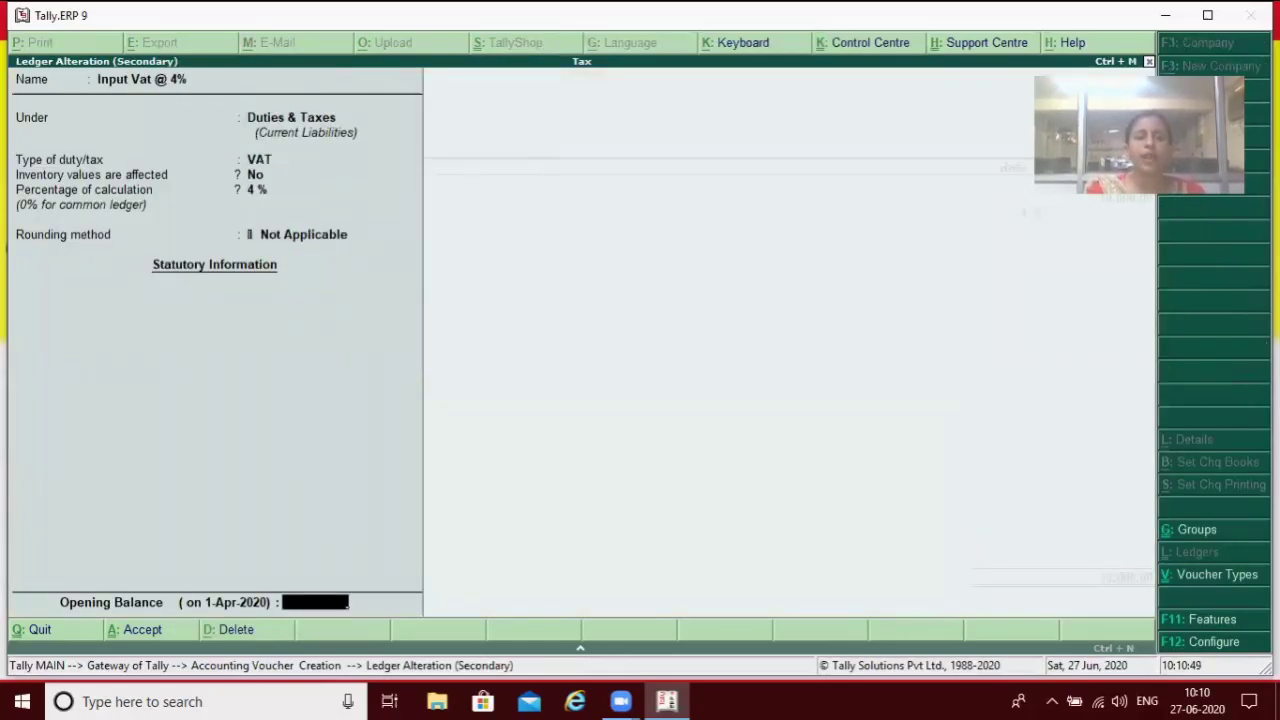
key(Return)
key(Return)
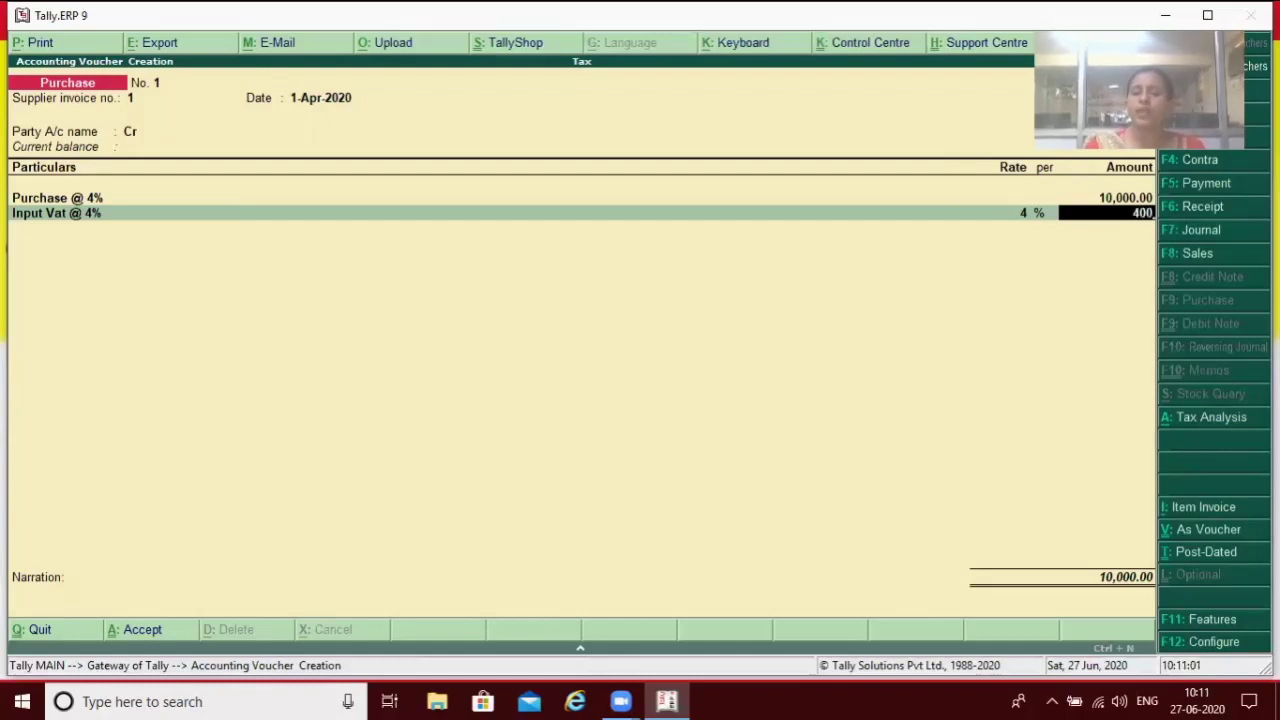
Enter 400 as the Input Vat @ 4% amount and save the purchase voucher.
key(Return)
key(Return)
key(Return)
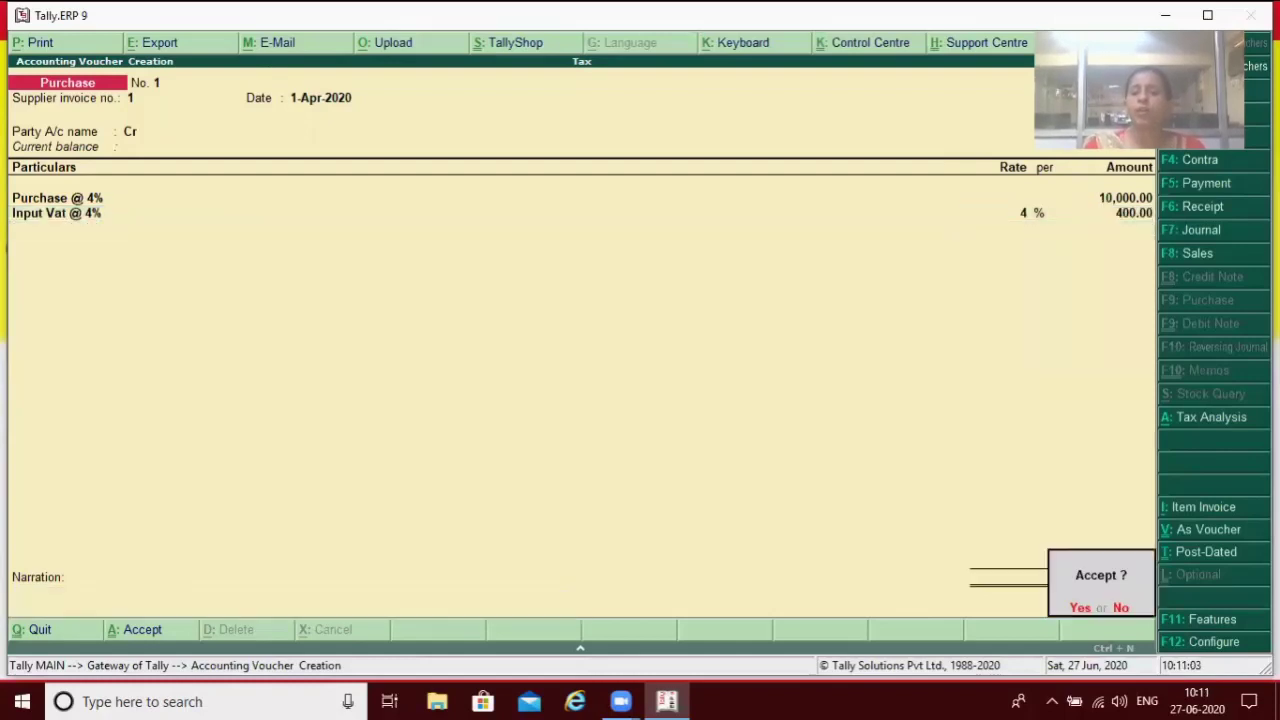
key(Return)
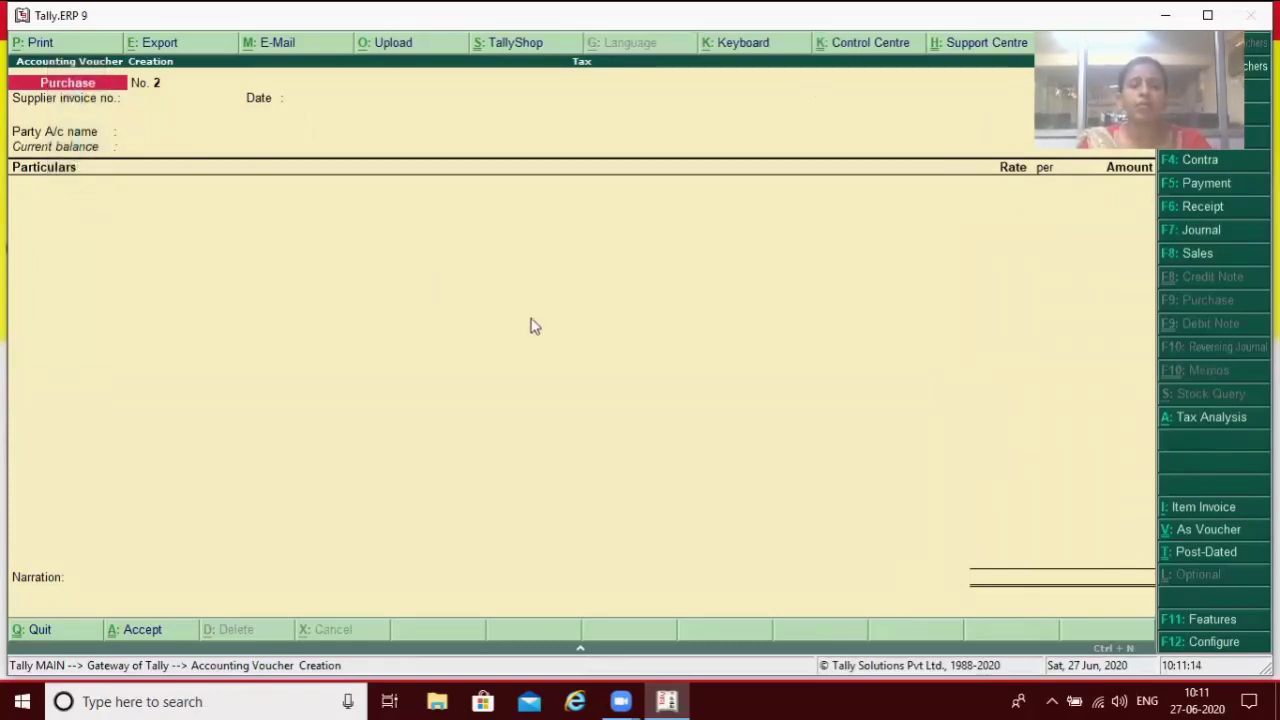
Set the system speaker volume to 100 and return to the voucher screen.
click(1119, 701)
drag(1210, 660, 1236, 661)
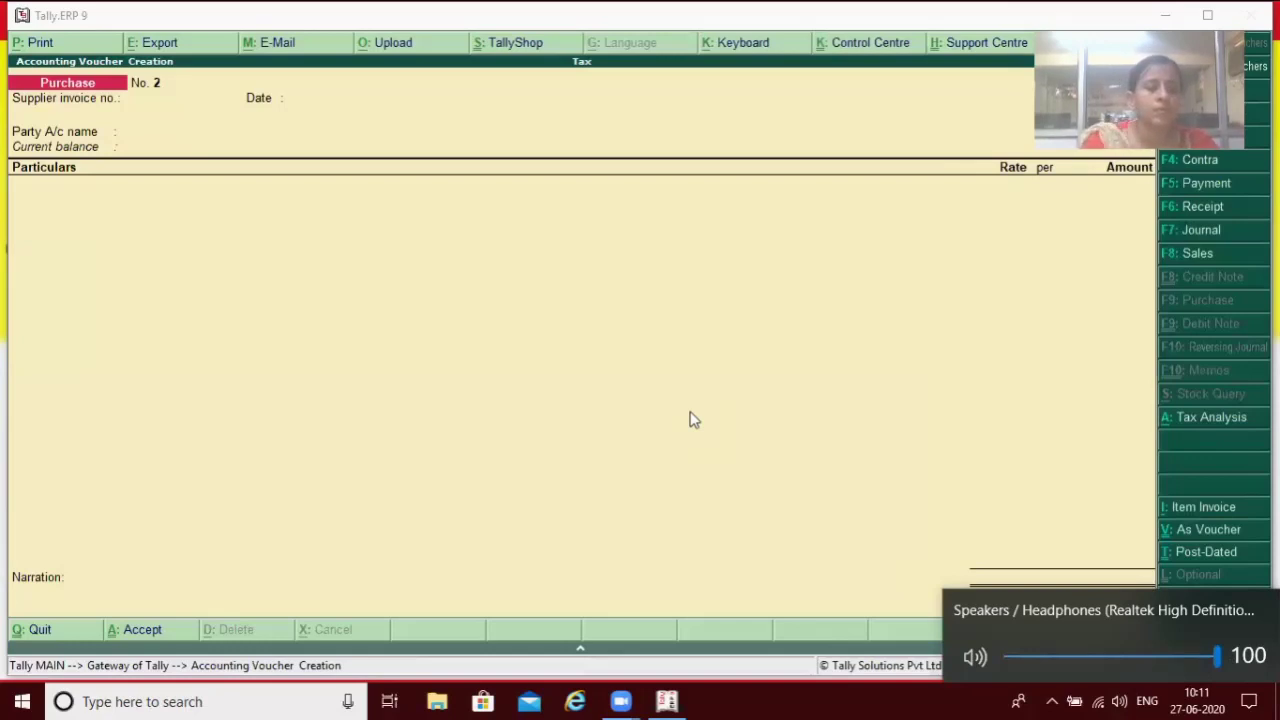
click(406, 352)
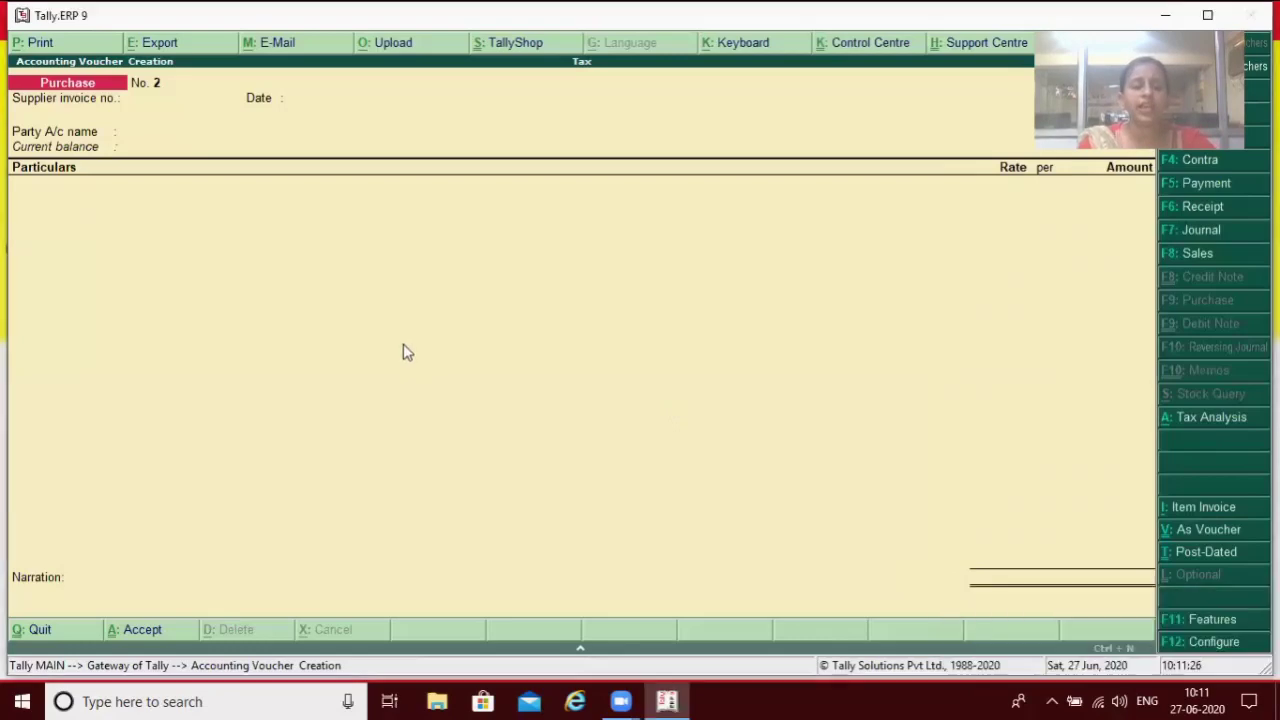
key(Return)
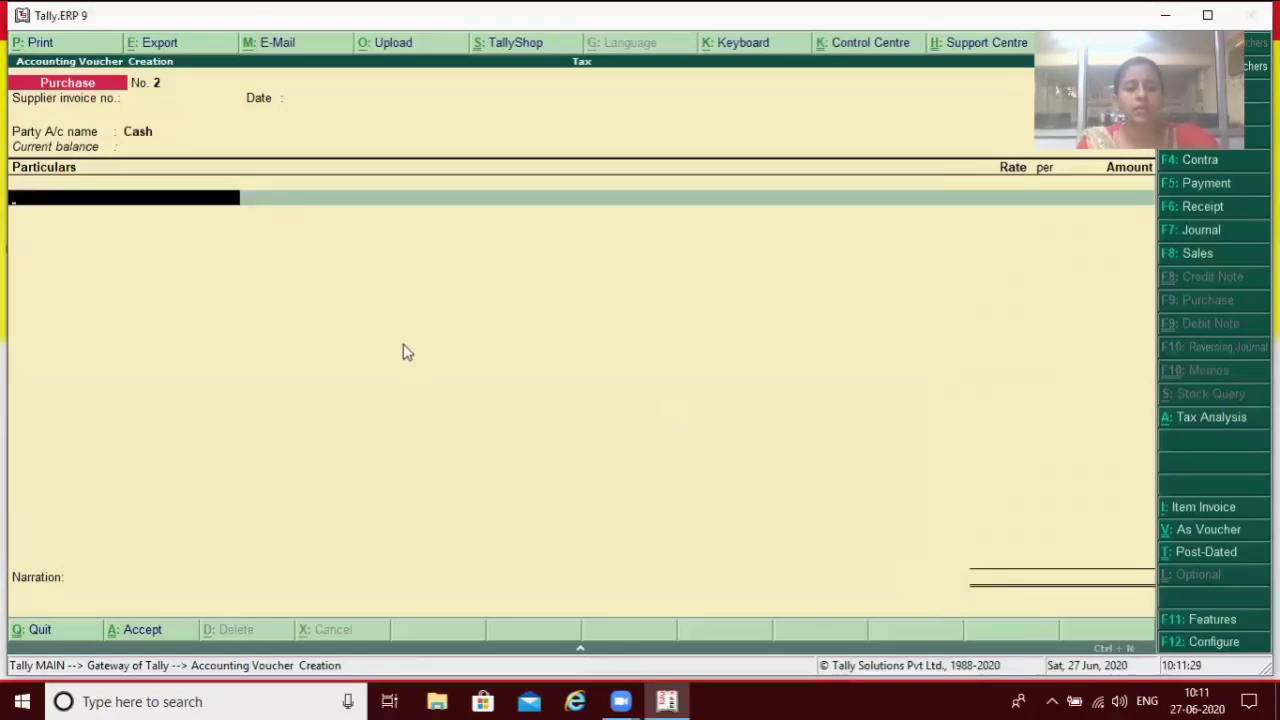
key(F2)
key(Return)
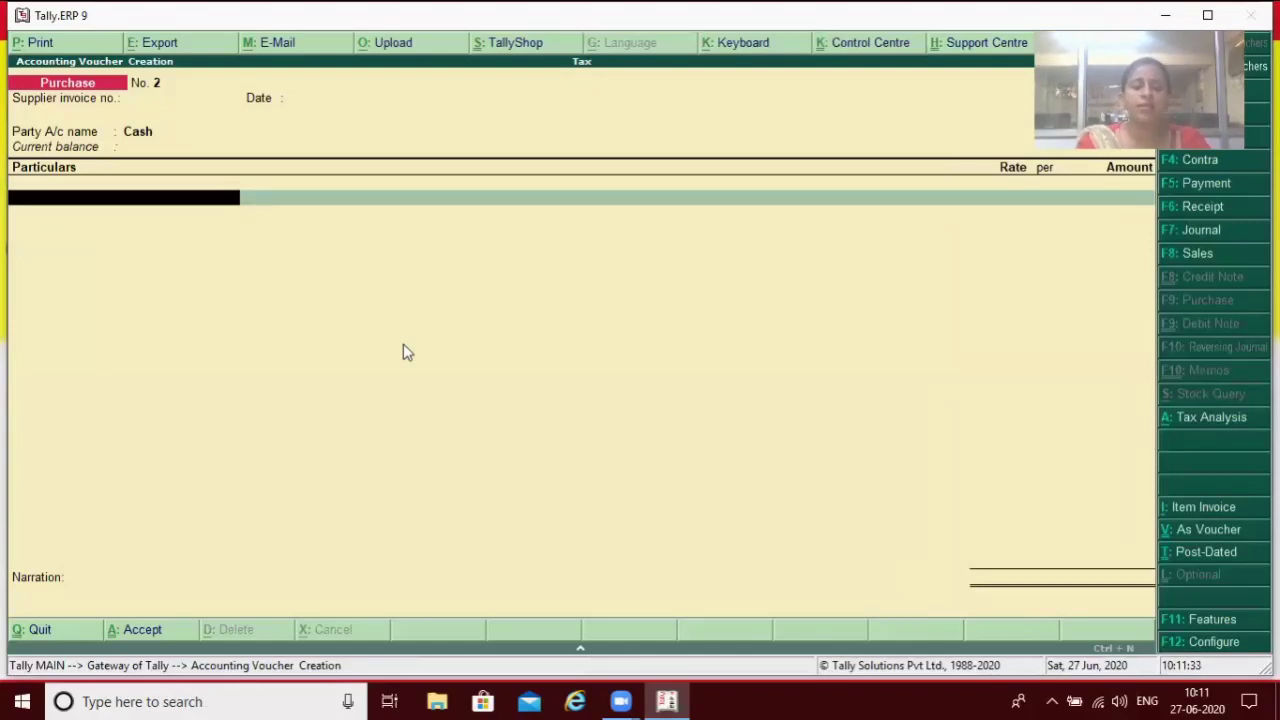
Start a Sales voucher with reference number 1 and the party account Dr, accepting the default party details.
key(F8)
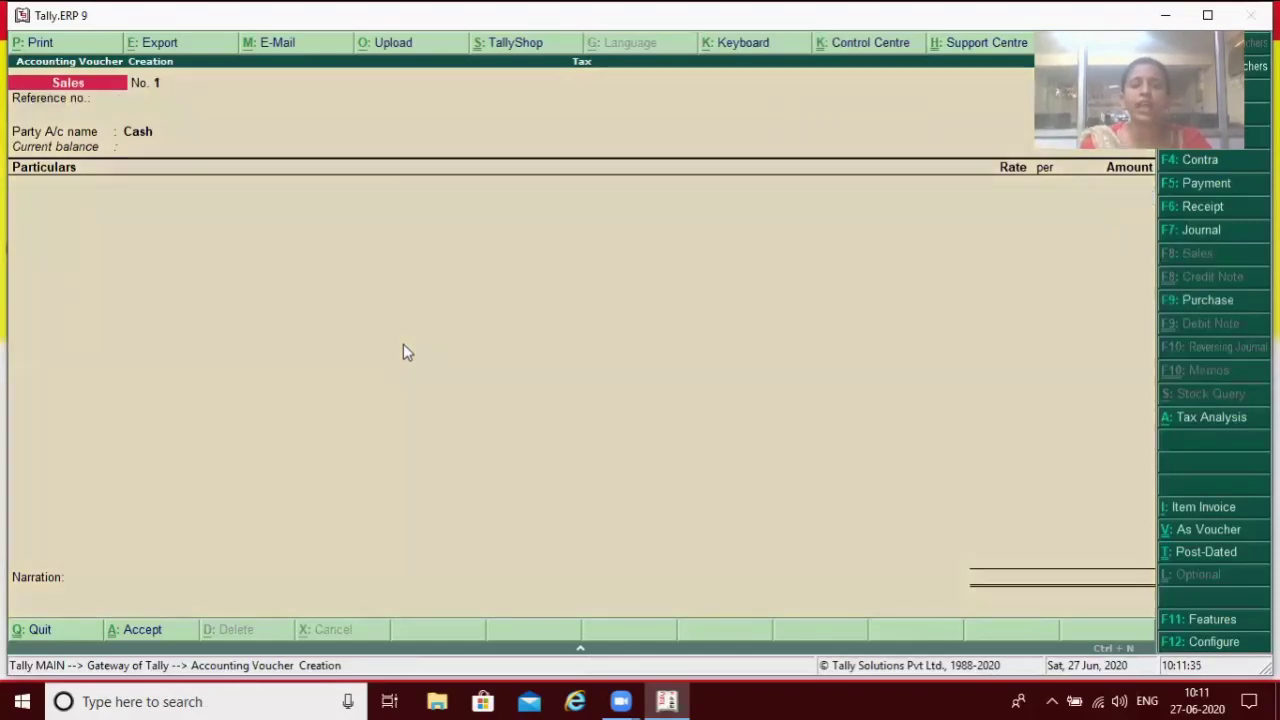
text(1)
key(Return)
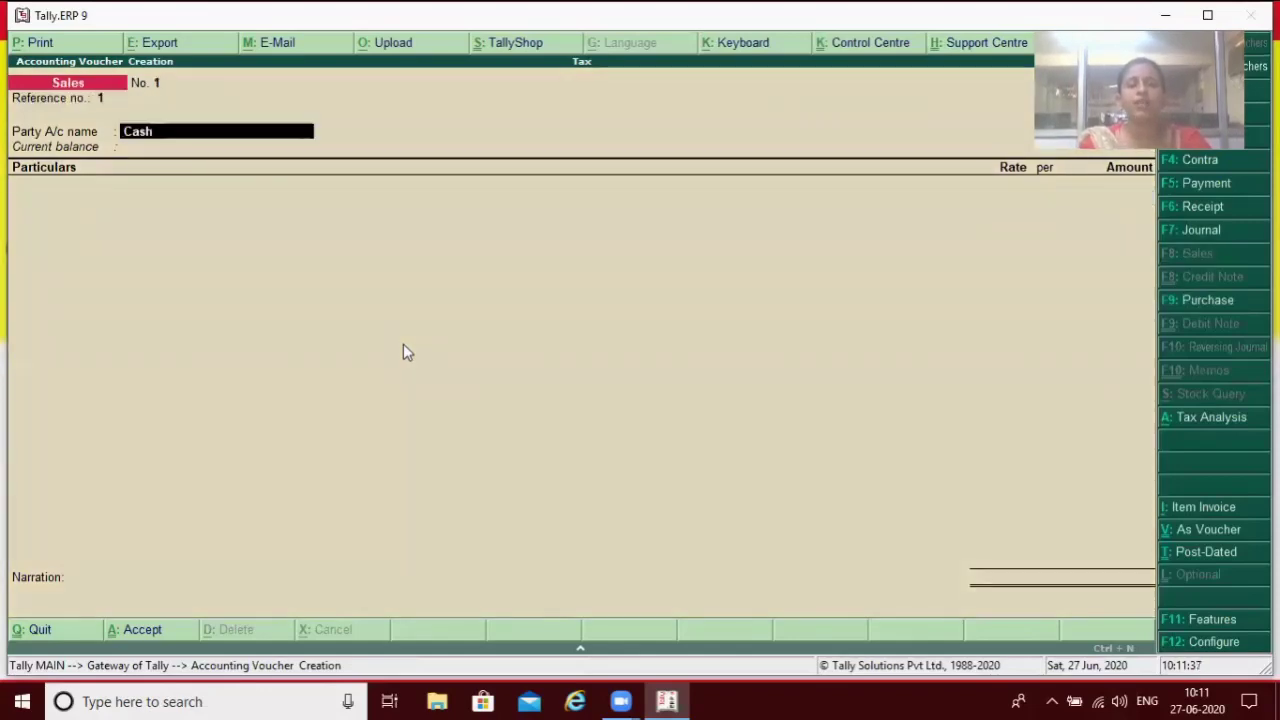
key(Return)
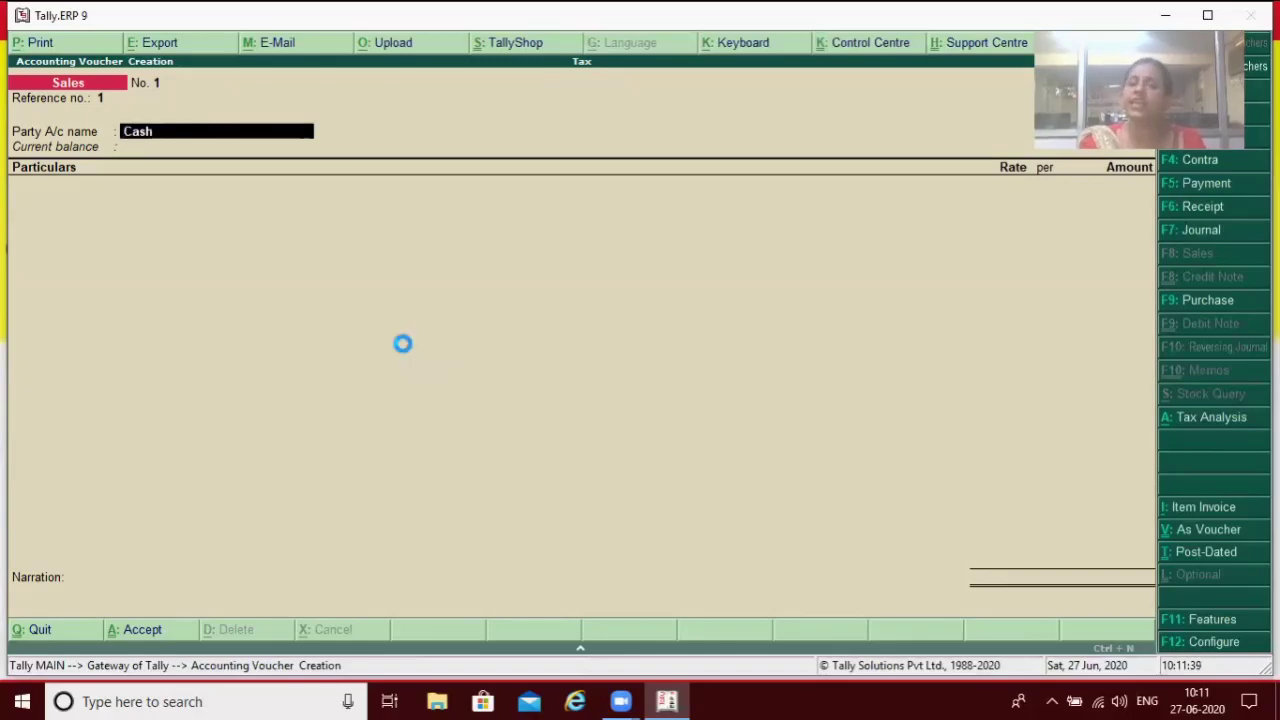
key(Escape)
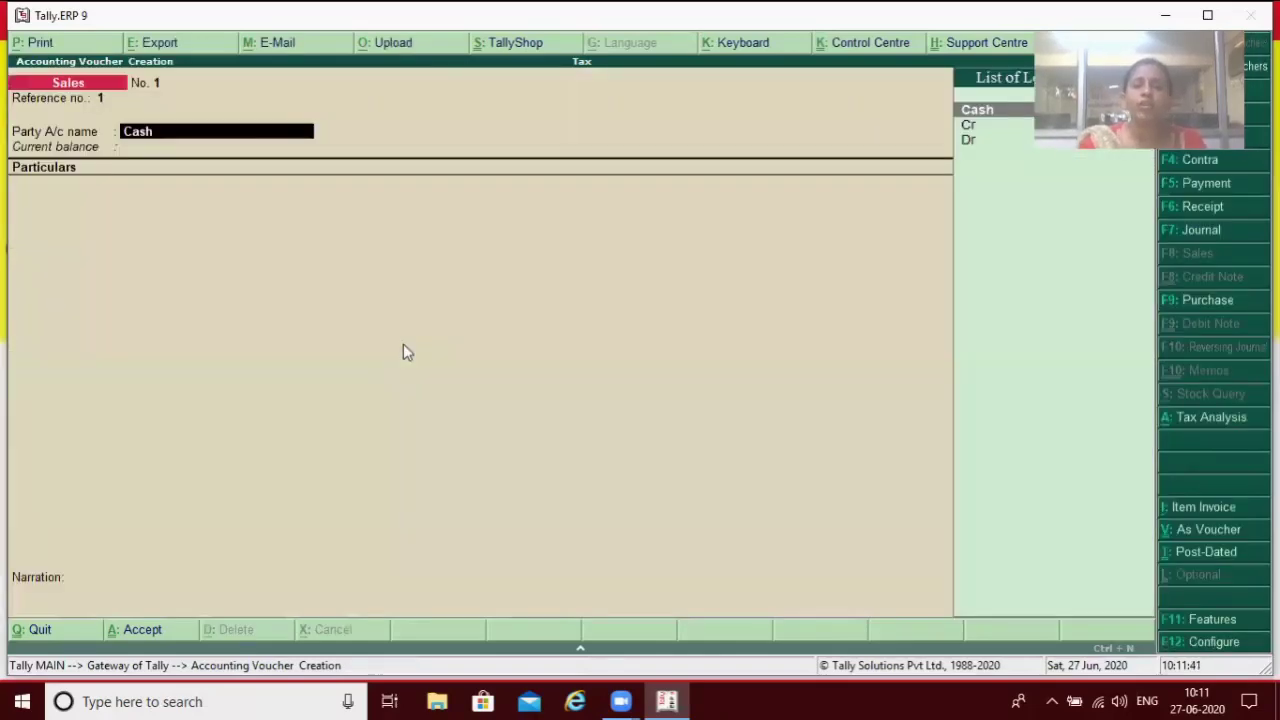
key(Down)
key(Down)
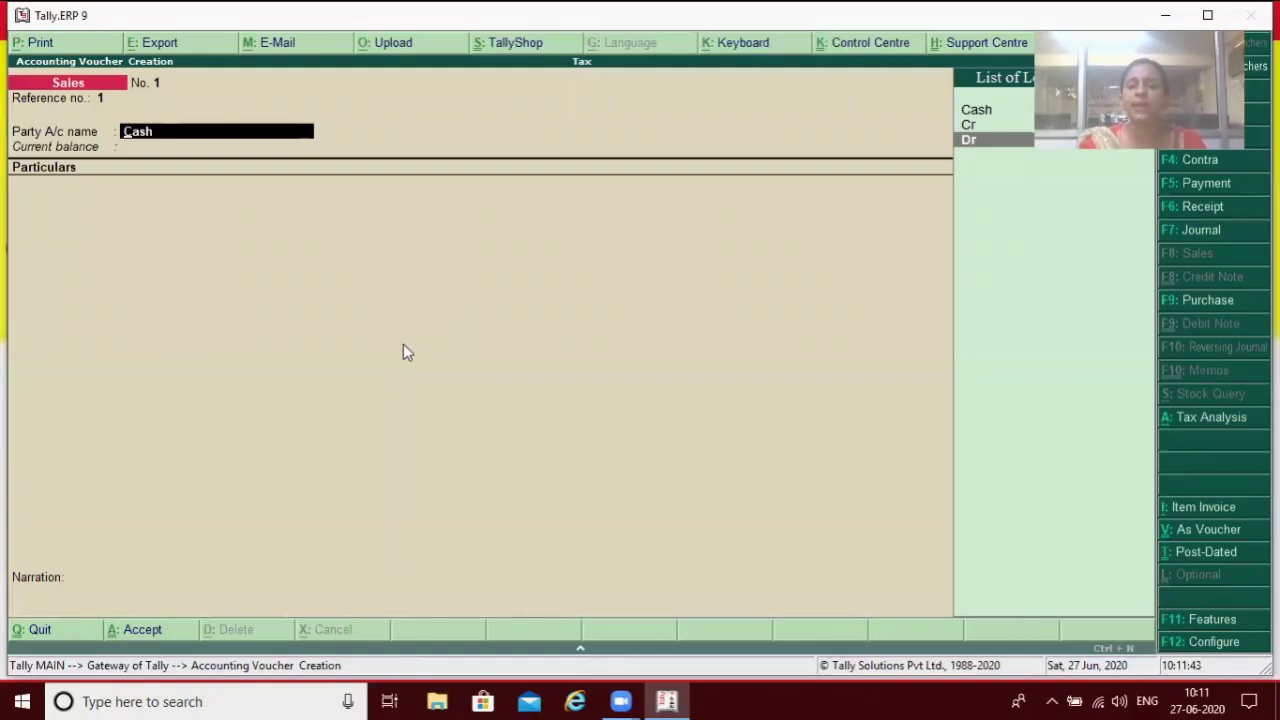
key(Return)
key(Return)
key(Return)
key(Return)
key(Return)
key(Return)
key(Return)
key(Return)
key(Return)
key(Return)
key(Return)
key(Return)
key(Return)
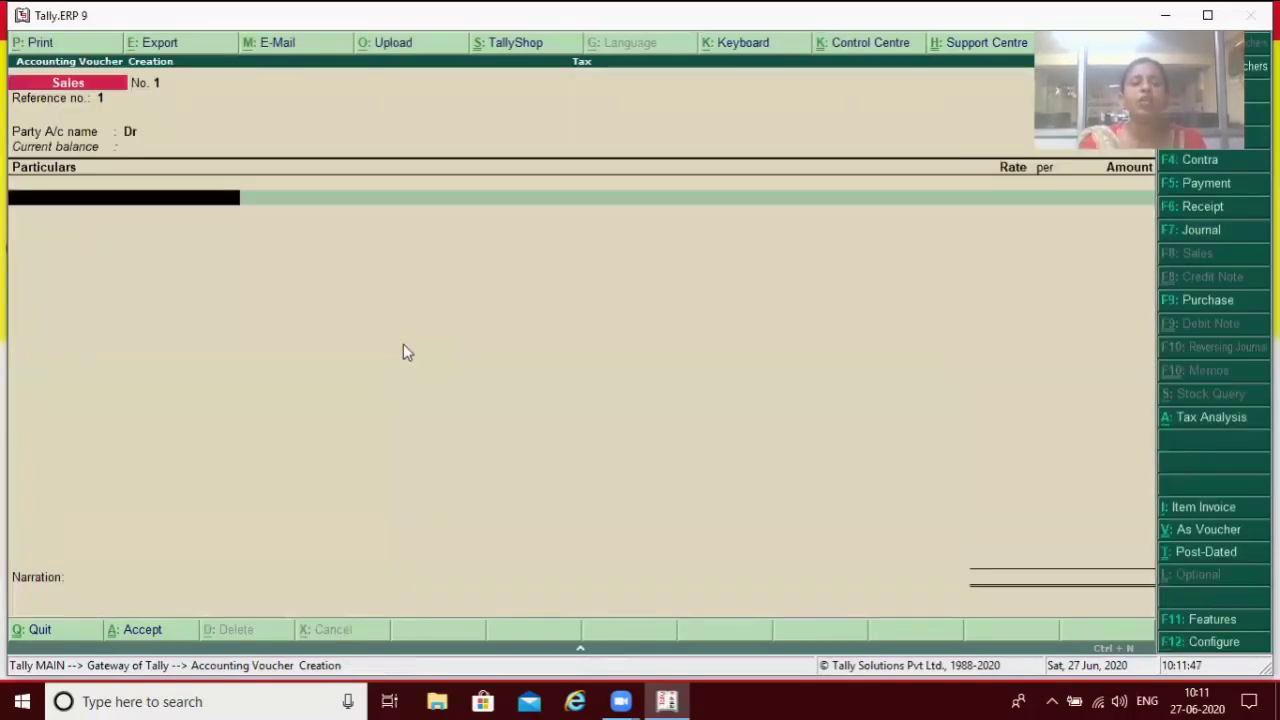
Add a Sale @ 4% line of 15000 to the sales voucher's particulars.
text(S)
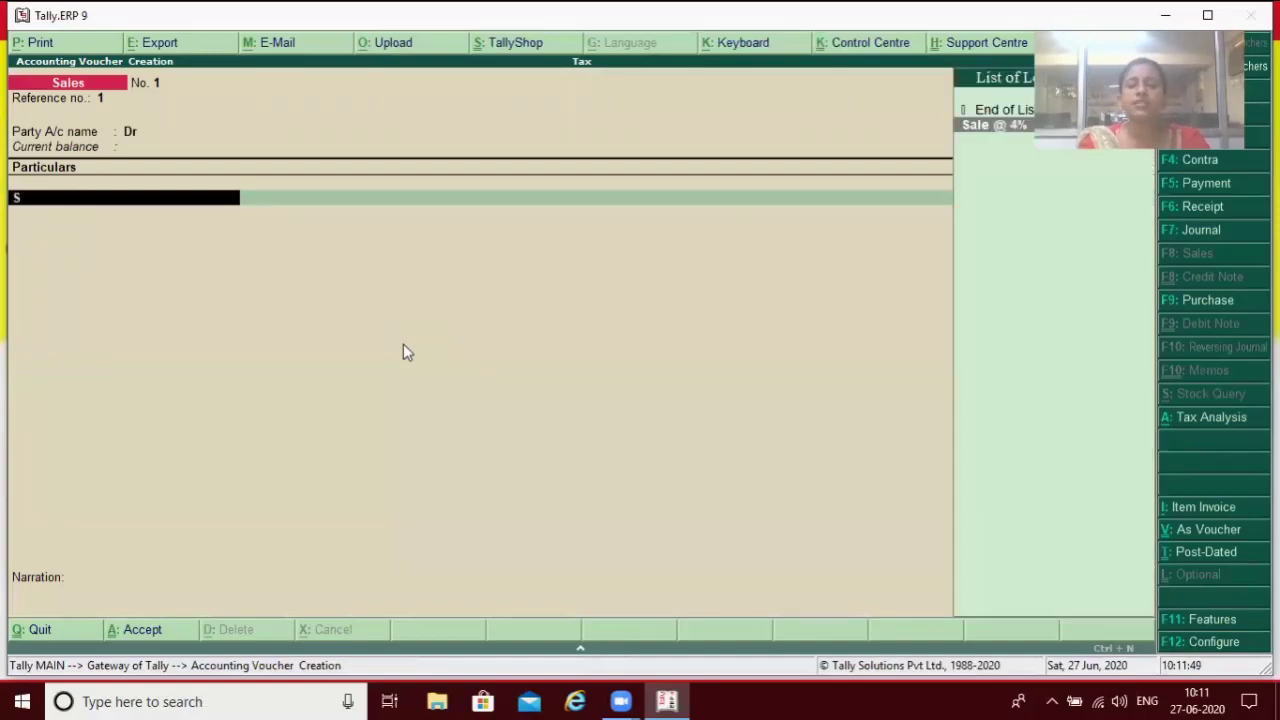
key(Return)
text(15)
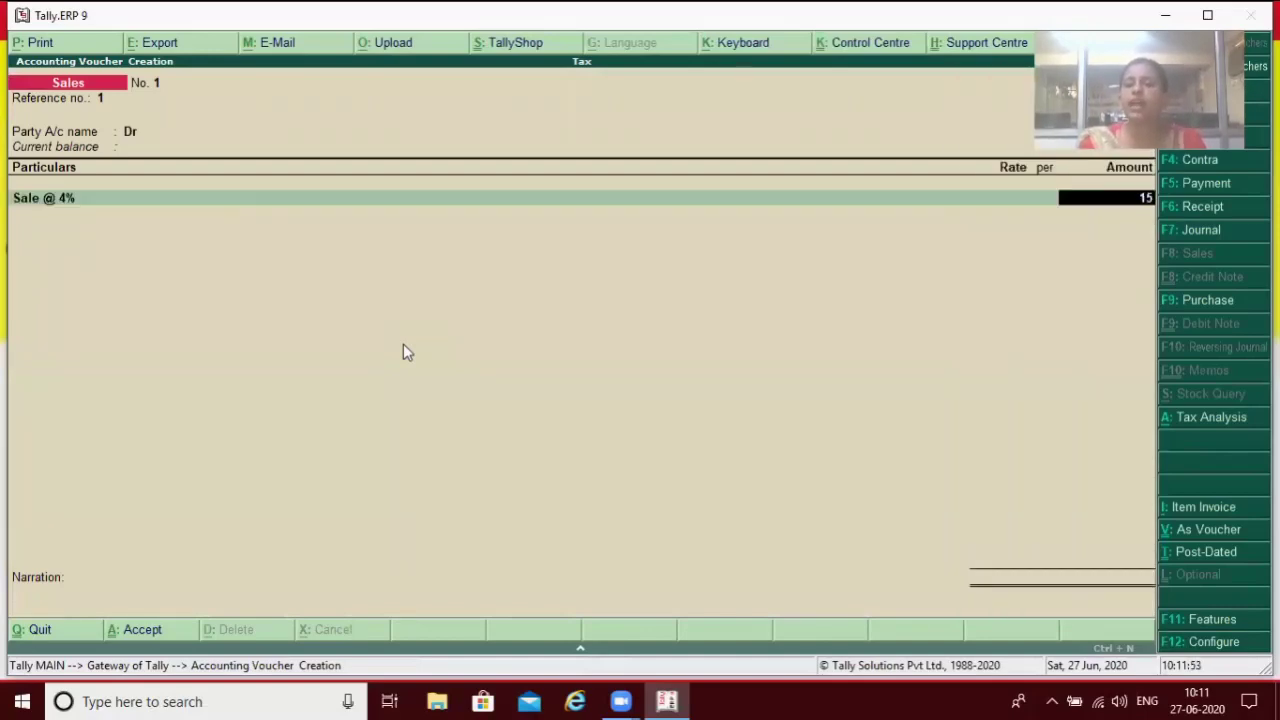
text(,00000)
key(Return)
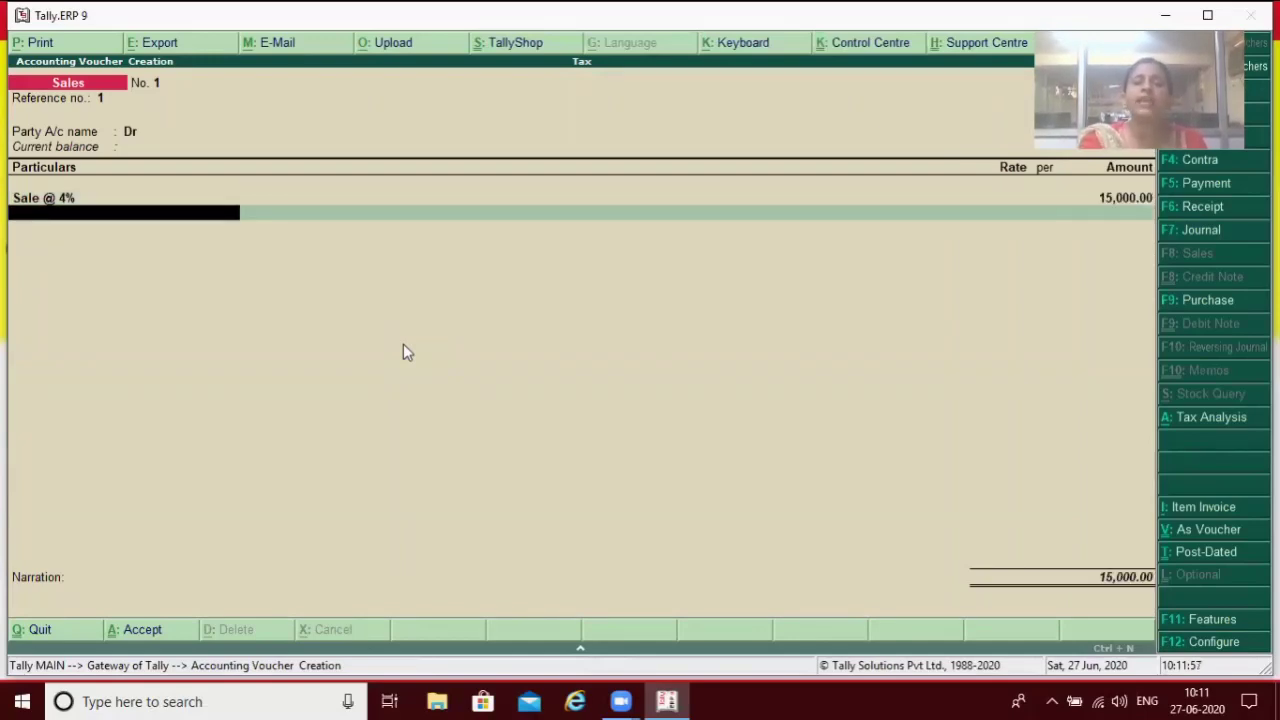
Add an Output line of 600 to the particulars and save the sales voucher without a narration.
text(O)
key(Return)
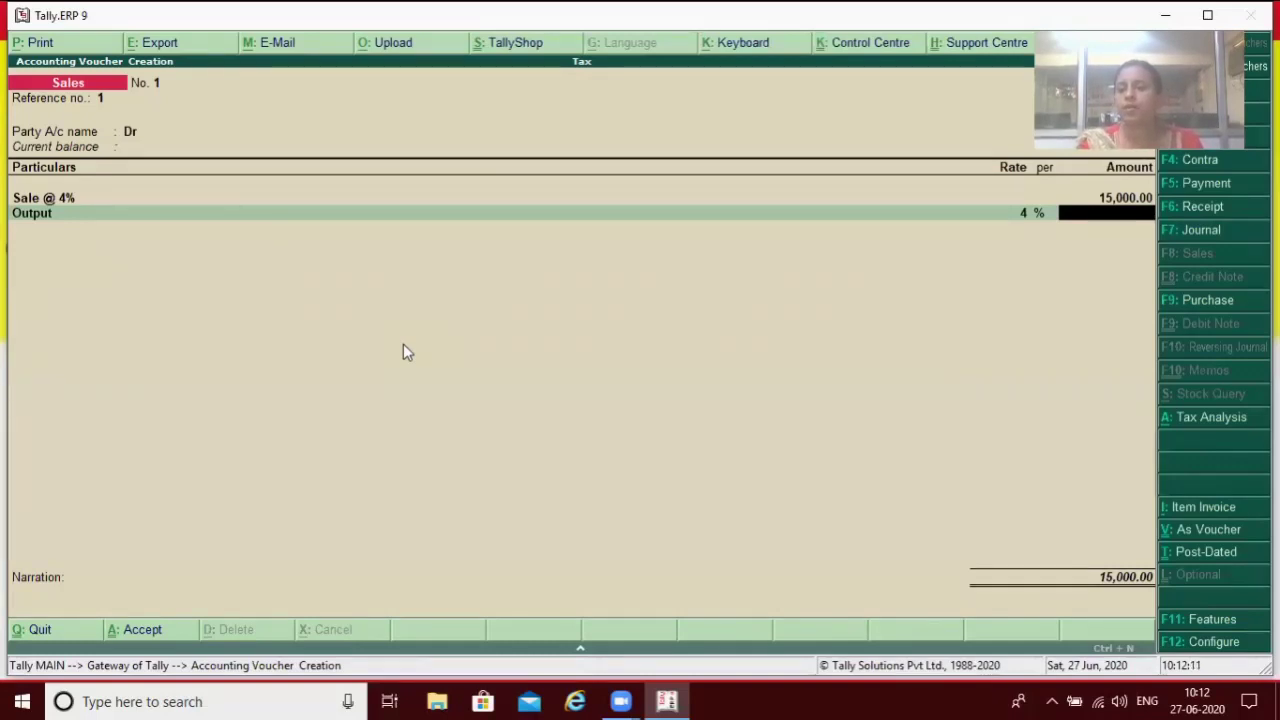
text(600)
key(Return)
key(Return)
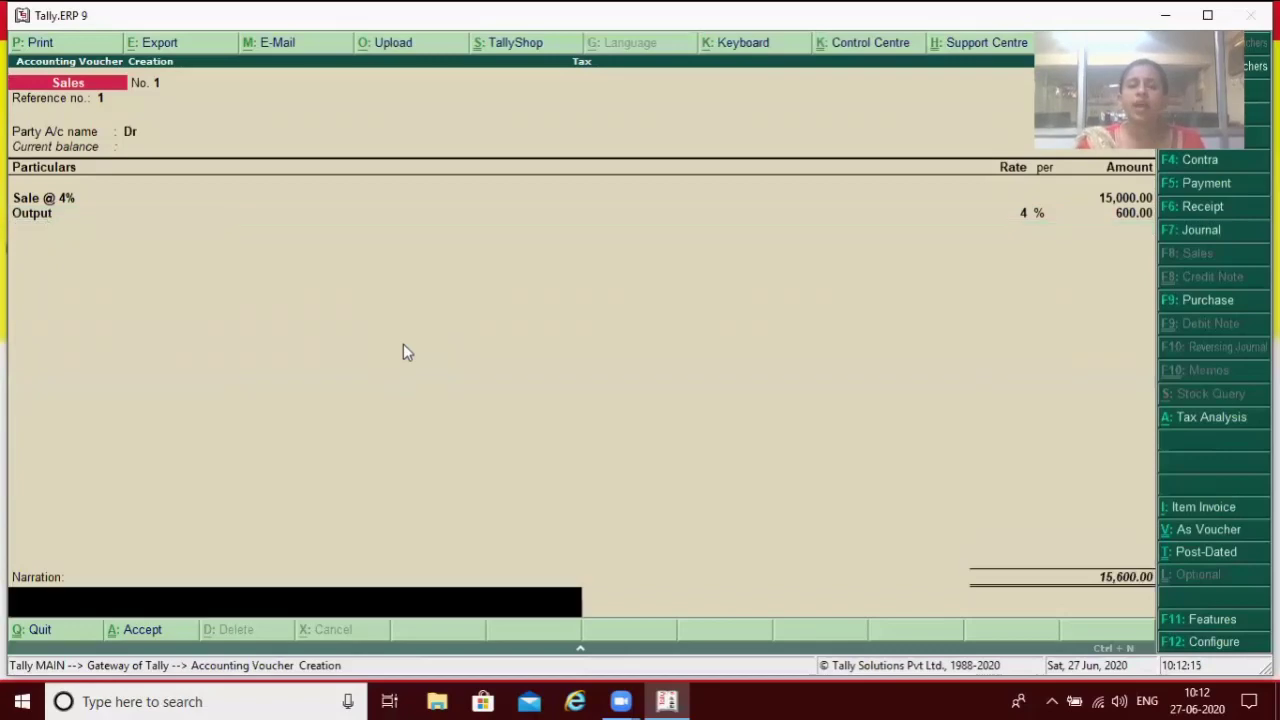
key(Return)
key(Return)
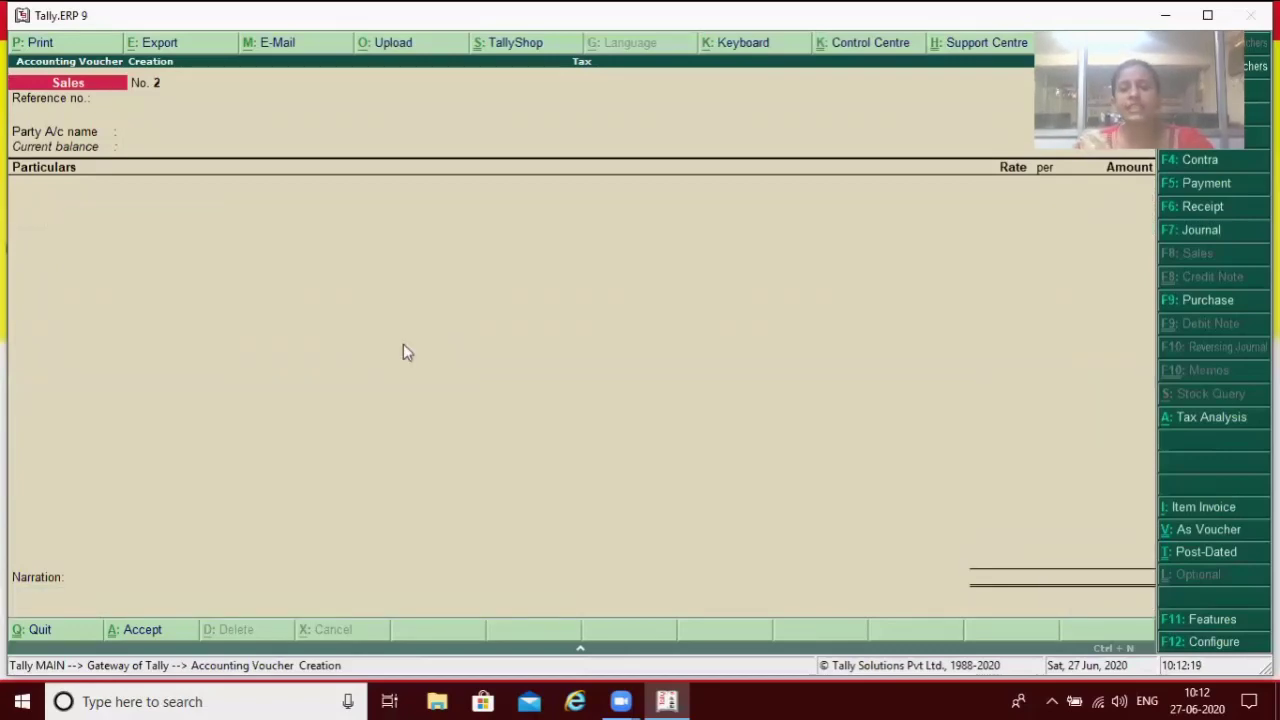
Leave voucher entry and open the company's Balance Sheet.
key(Escape)
key(Return)
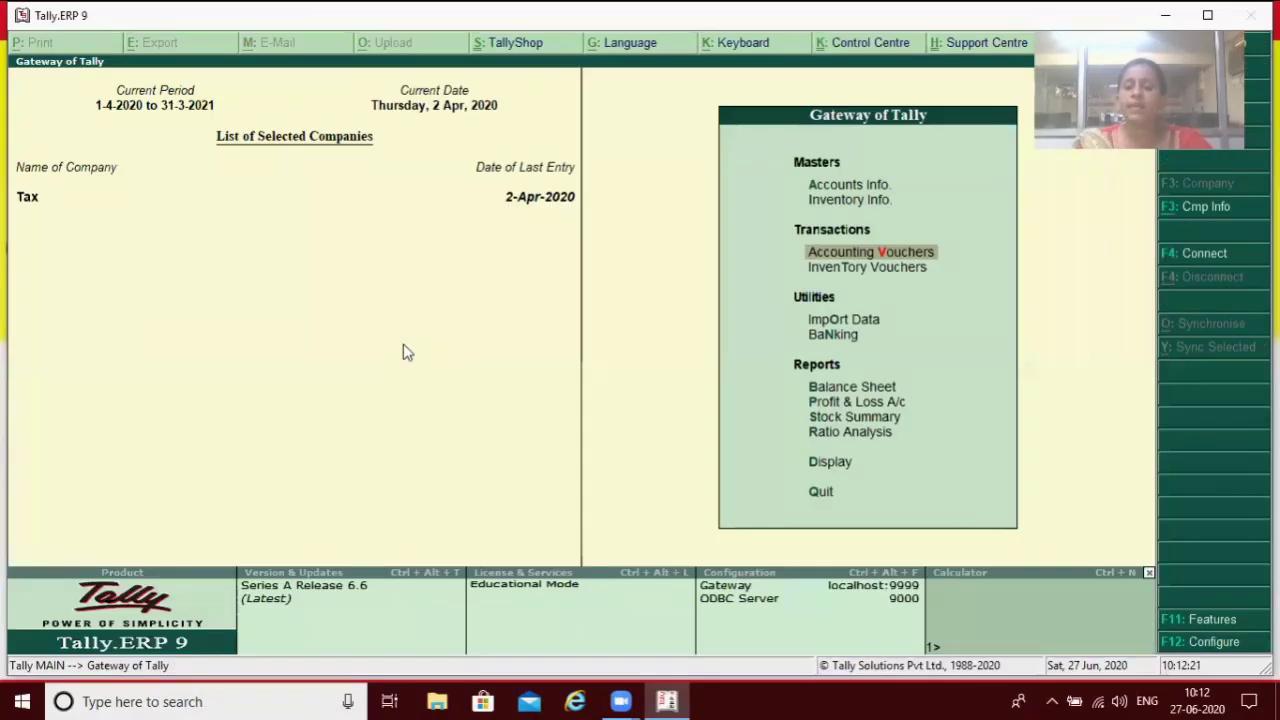
key(Down)
key(Down)
key(Down)
key(Down)
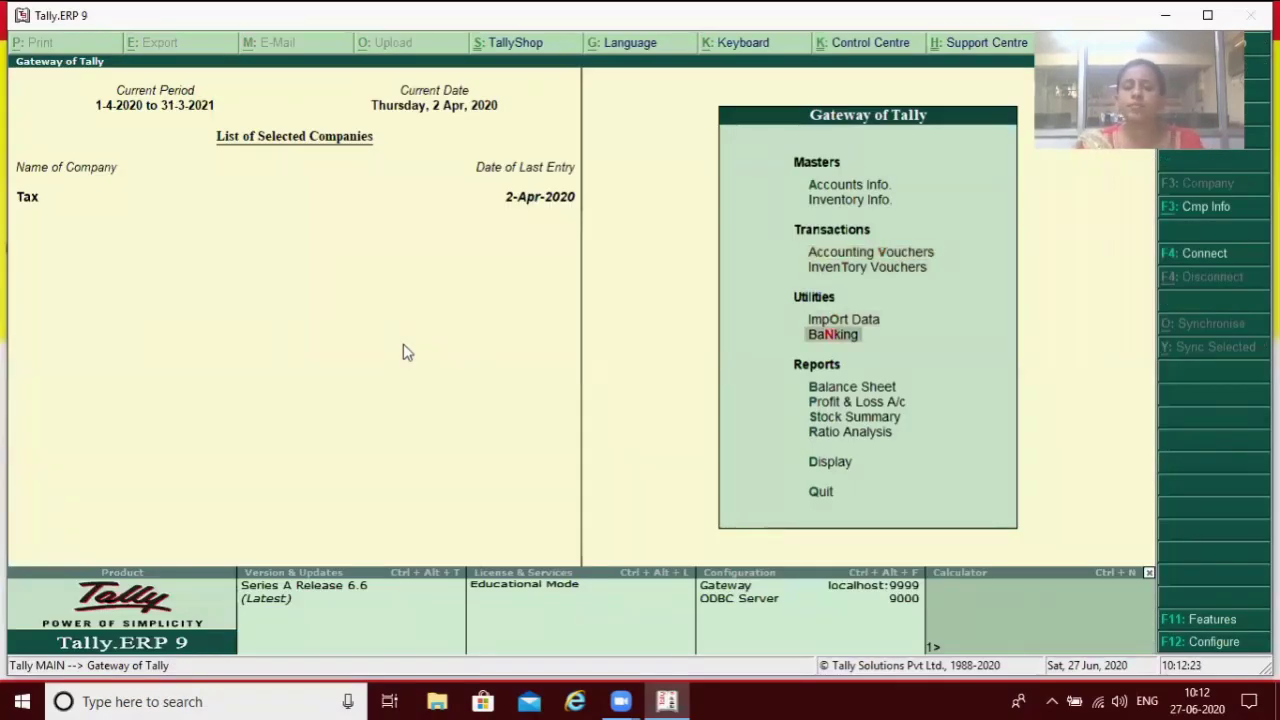
key(Return)
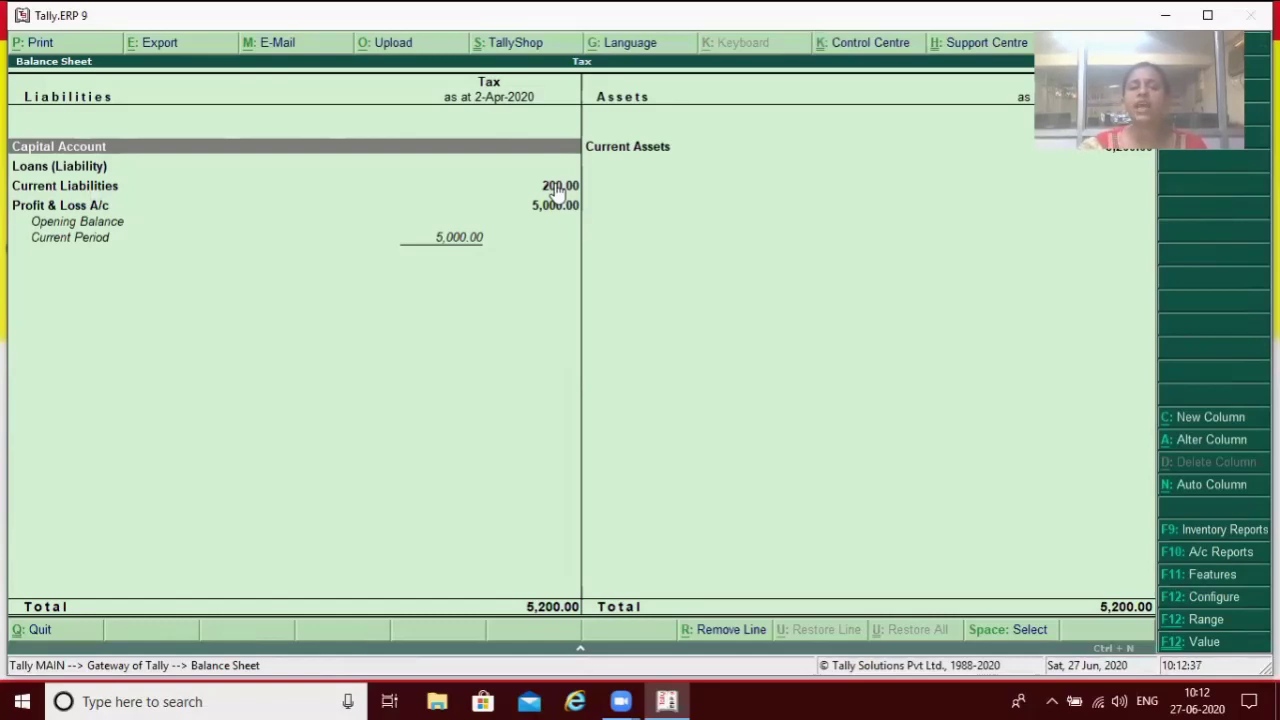
Drill through Current Liabilities into Duties & Taxes to check the input and output VAT ledgers, and return to the Gateway of Tally.
key(Down)
key(Down)
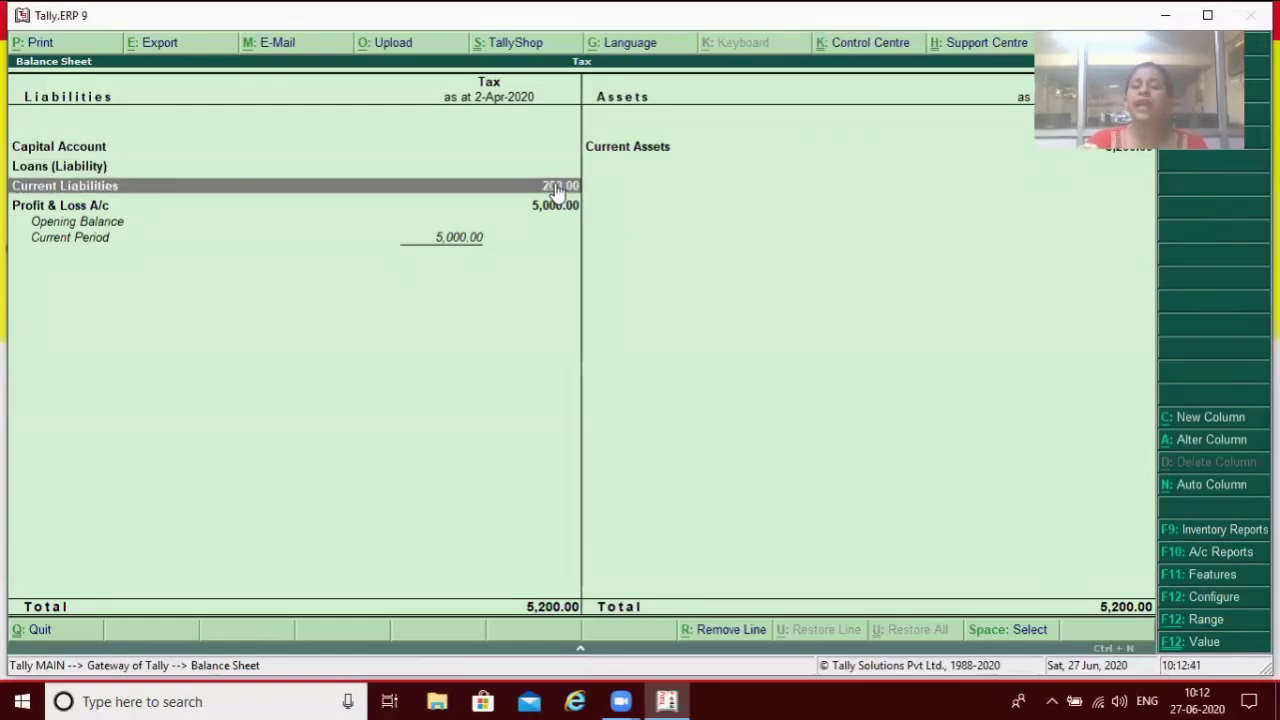
key(Return)
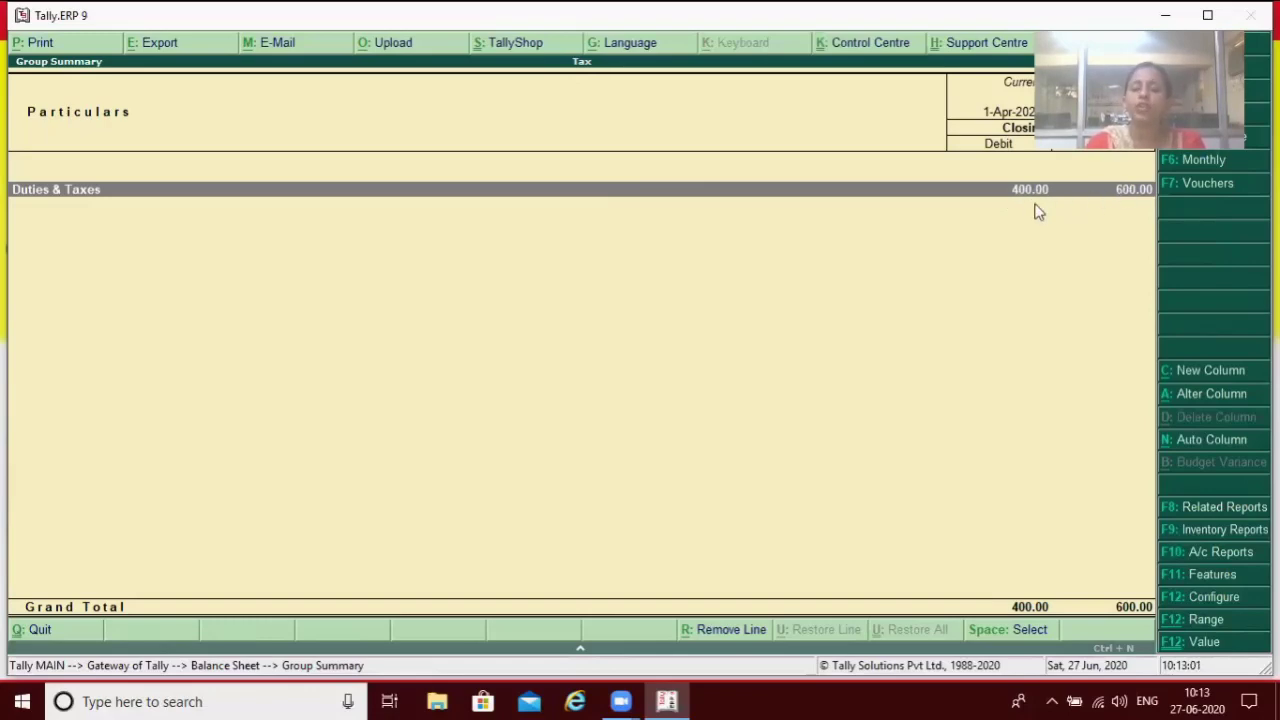
key(Return)
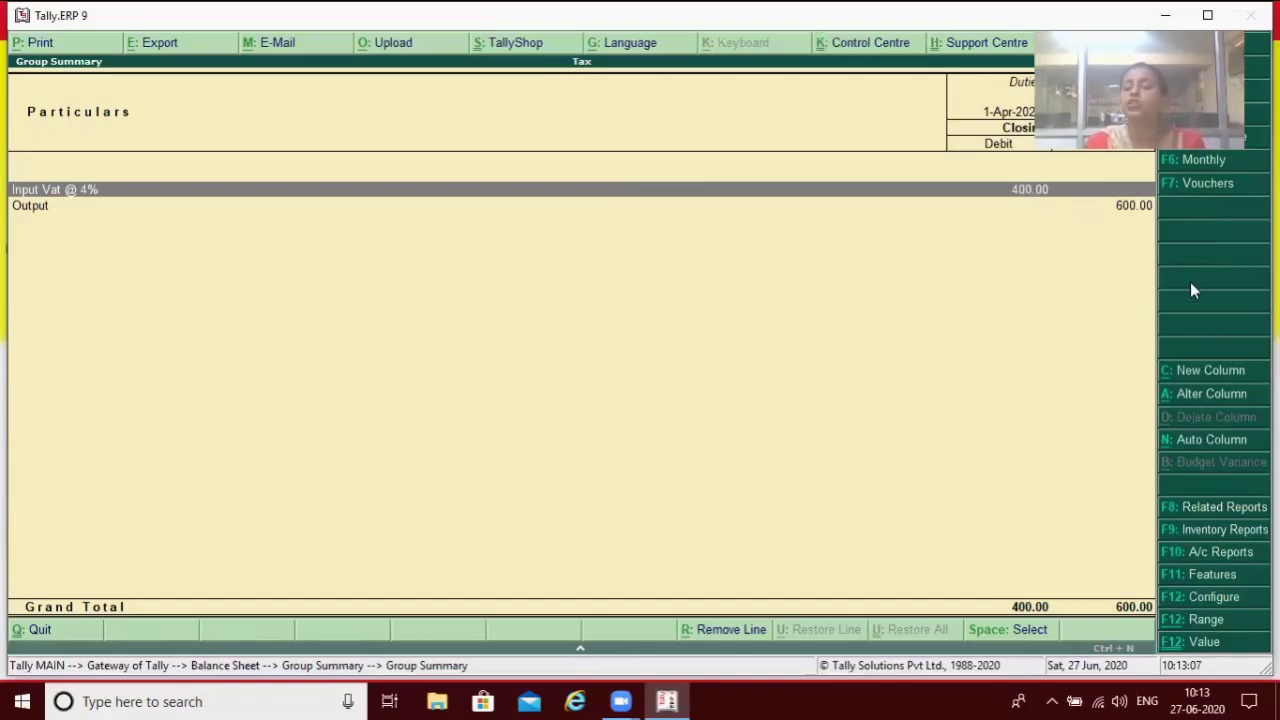
key(Escape)
key(Escape)
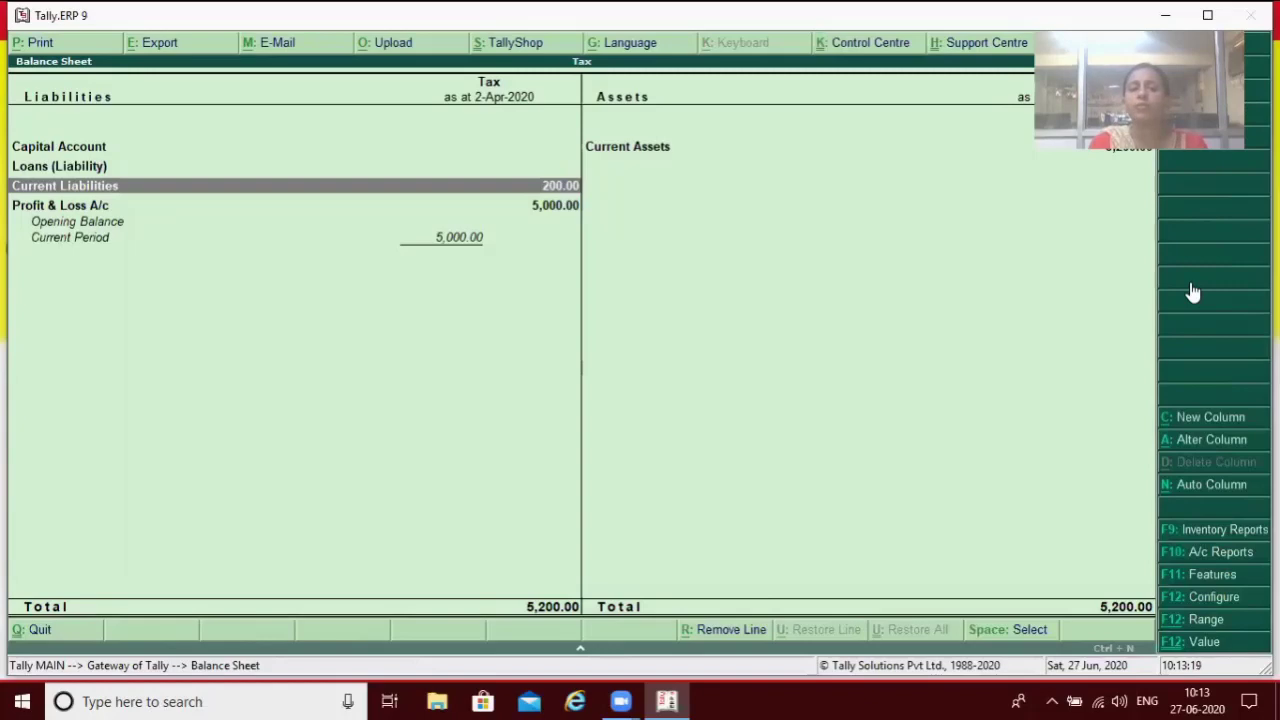
key(Escape)
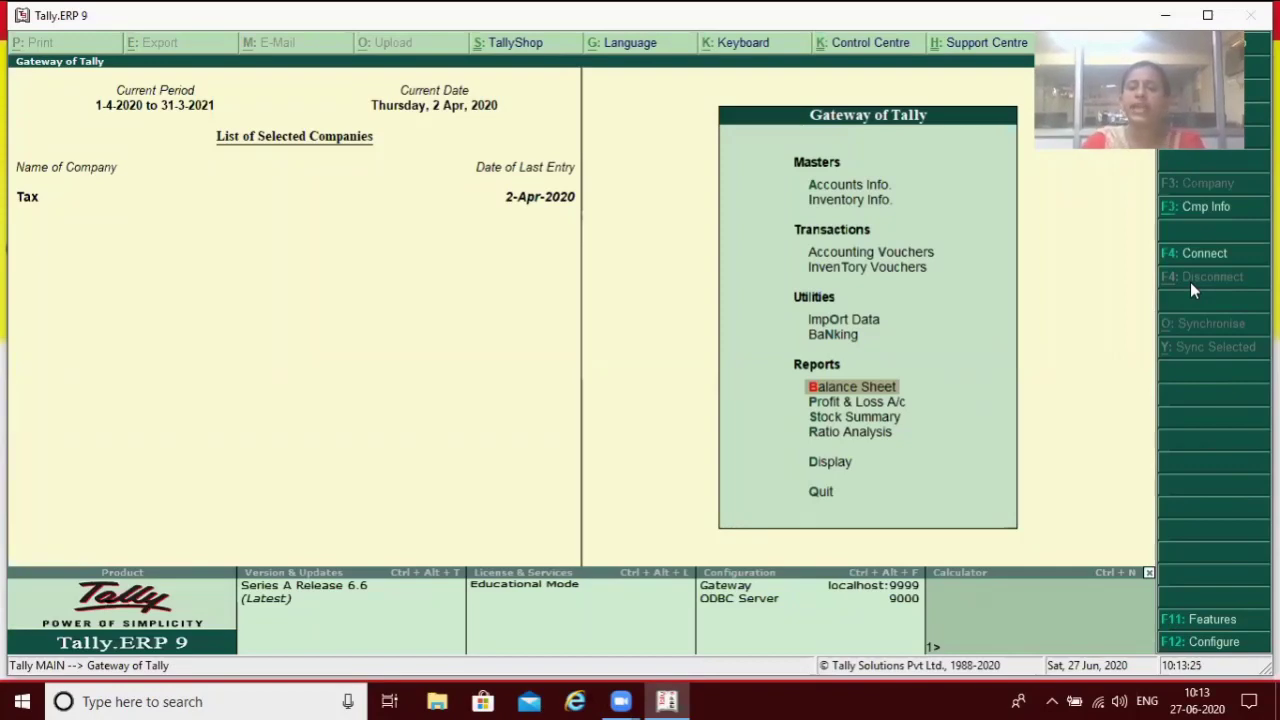
Open accounting voucher entry and switch to a new Journal voucher.
key(Up)
key(Up)
key(Up)
key(Up)
key(Return)
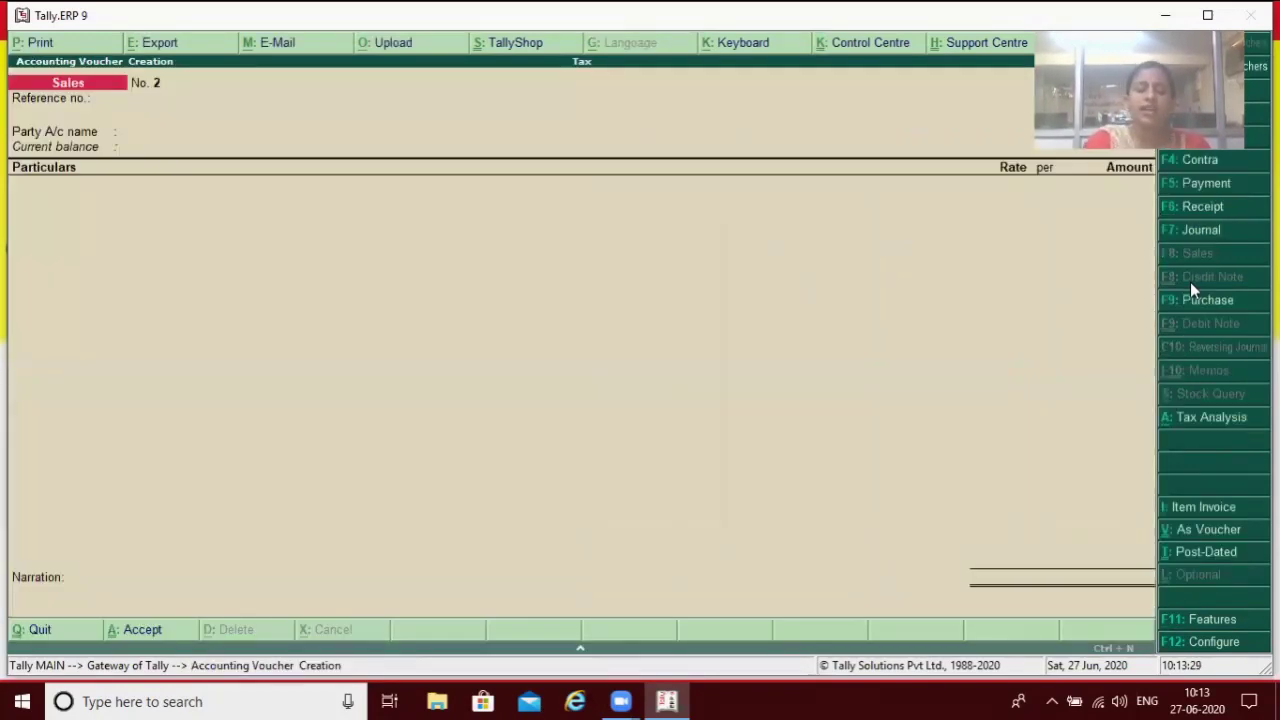
key(F7)
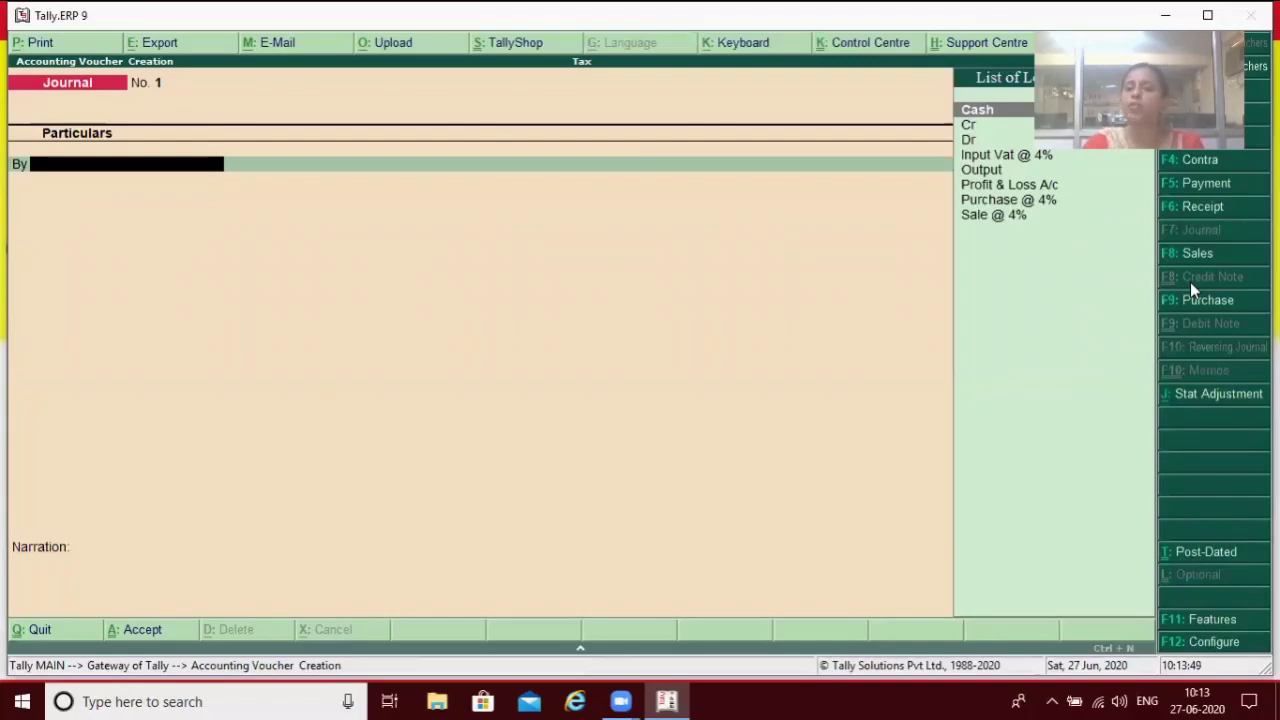
Debit the Output ledger with 400 on the first line of the journal voucher.
key(Down)
key(Down)
key(Down)
key(Down)
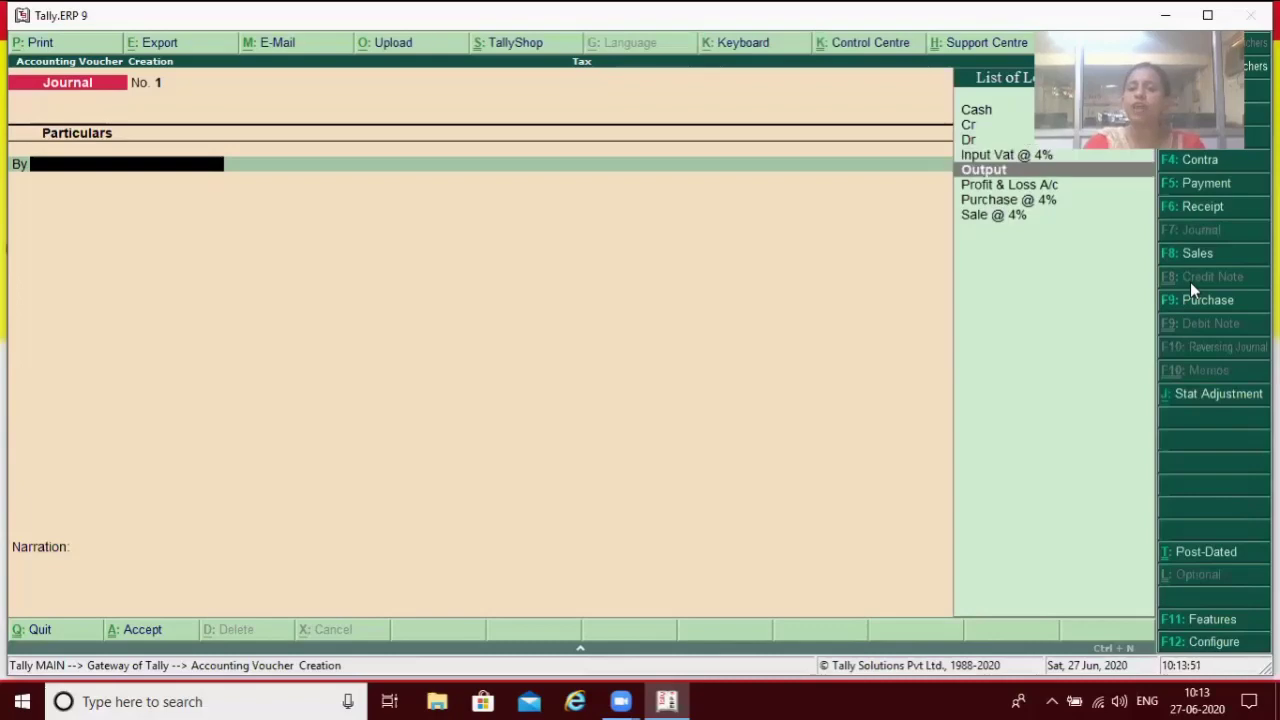
key(Return)
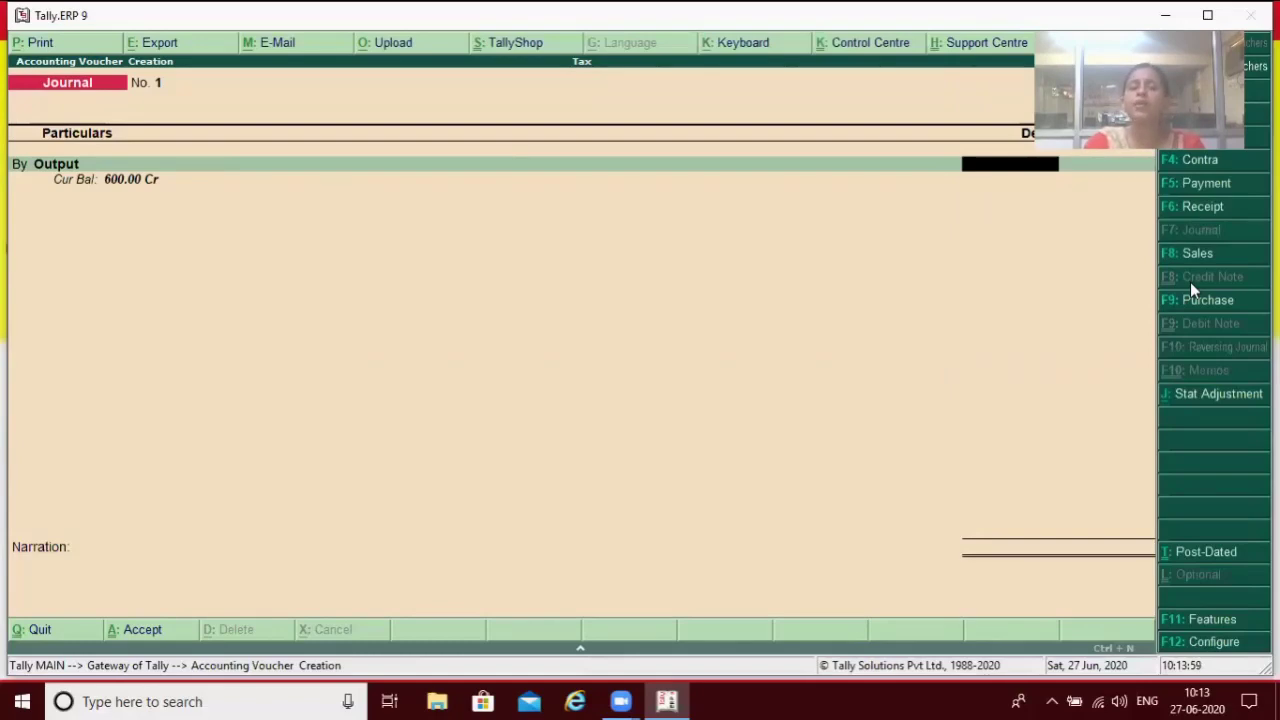
text(400)
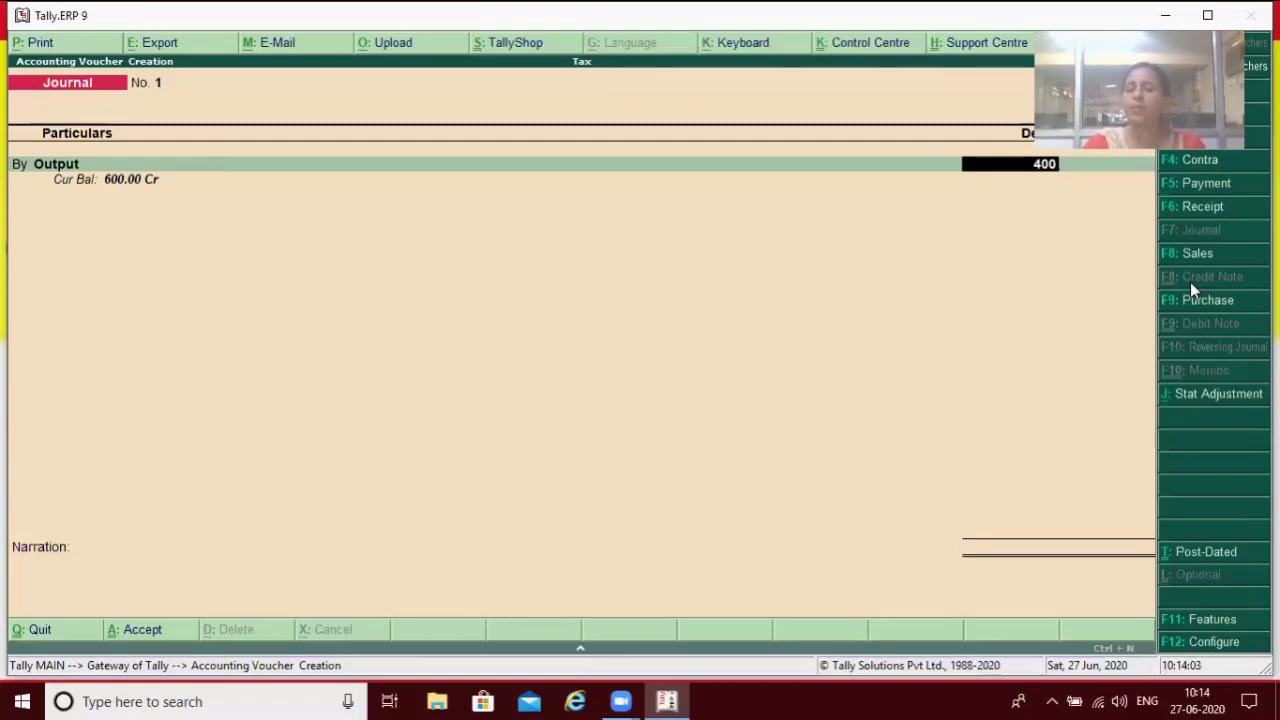
key(Return)
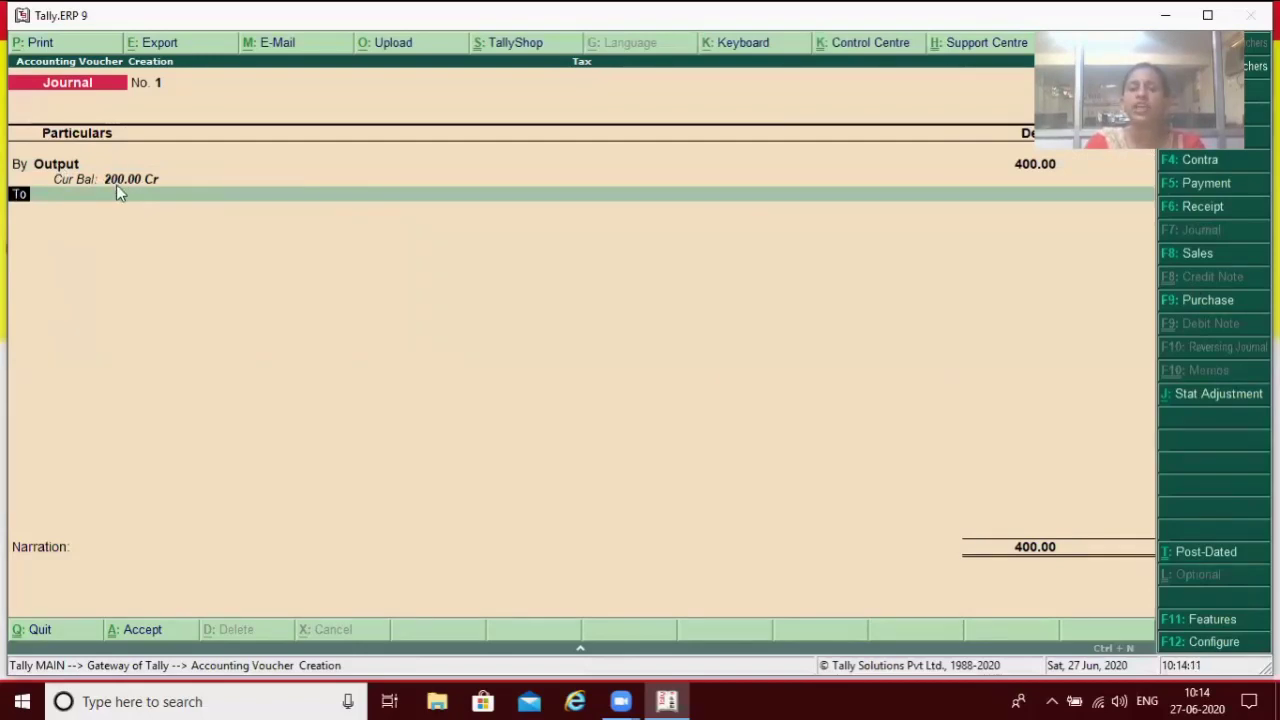
Credit the Input Vat @ 4% ledger with 400 and save the journal voucher without a narration.
key(Return)
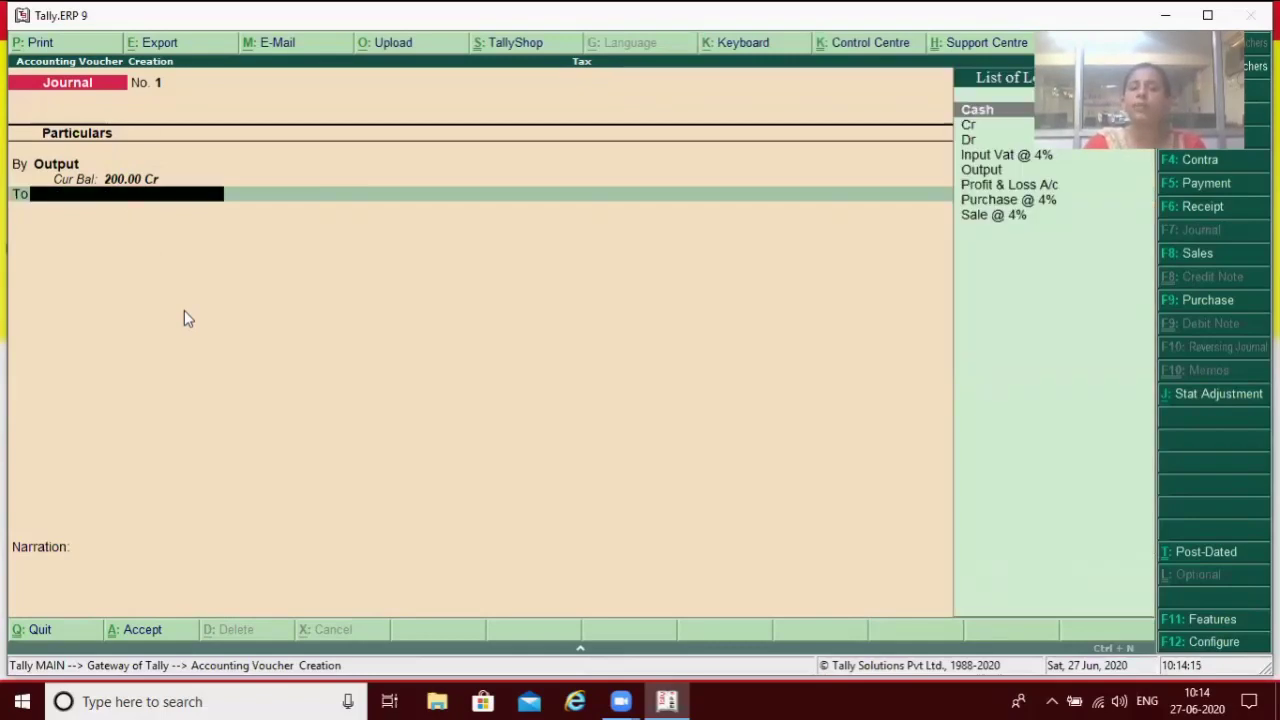
key(Down)
key(Down)
key(Down)
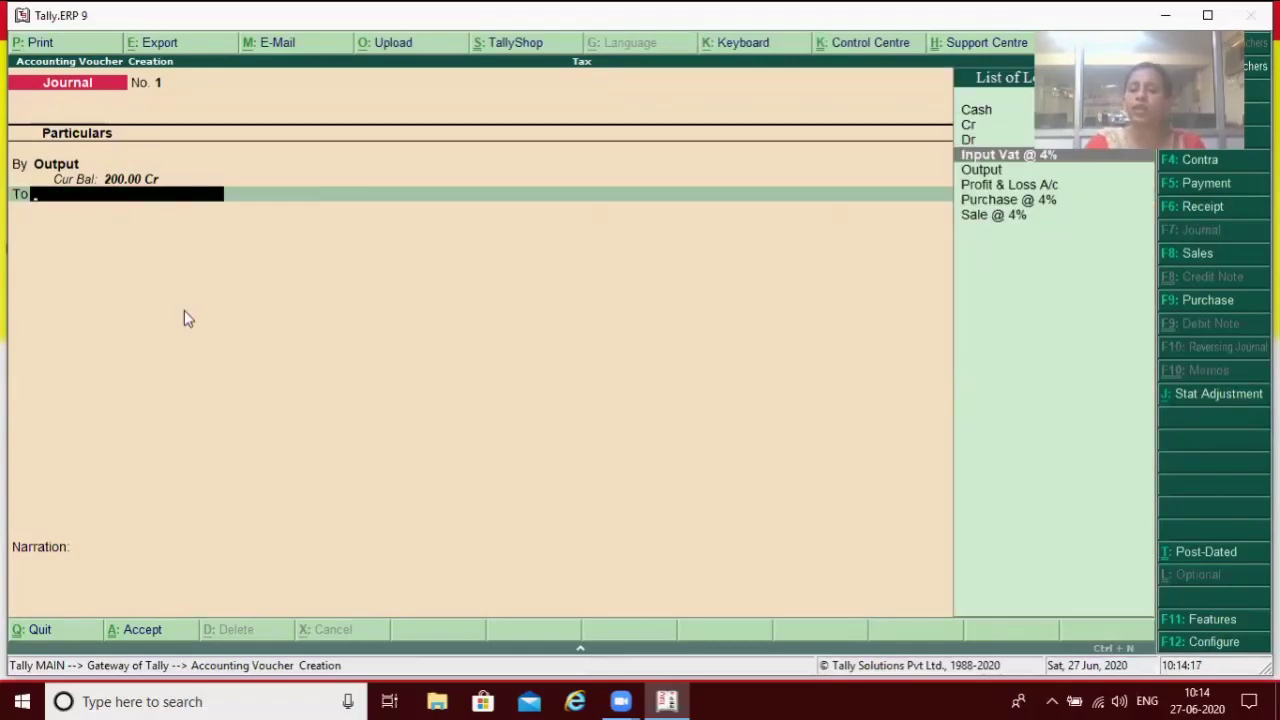
key(Return)
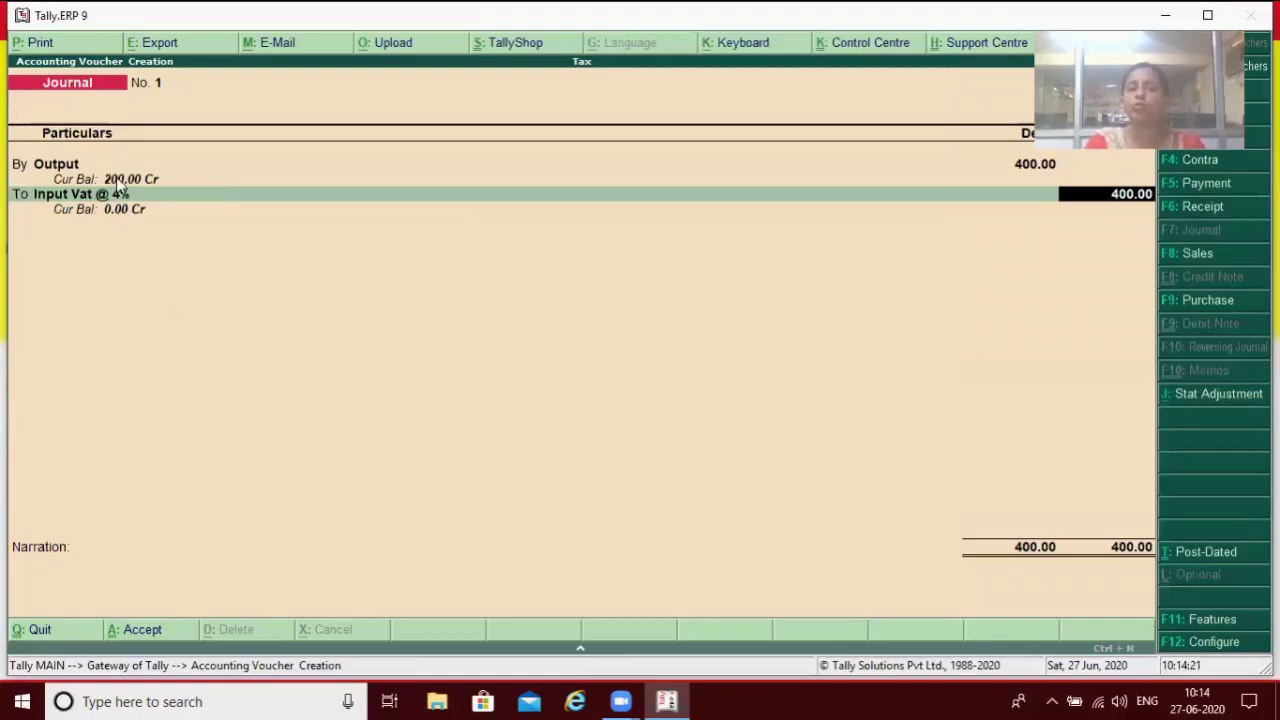
key(Return)
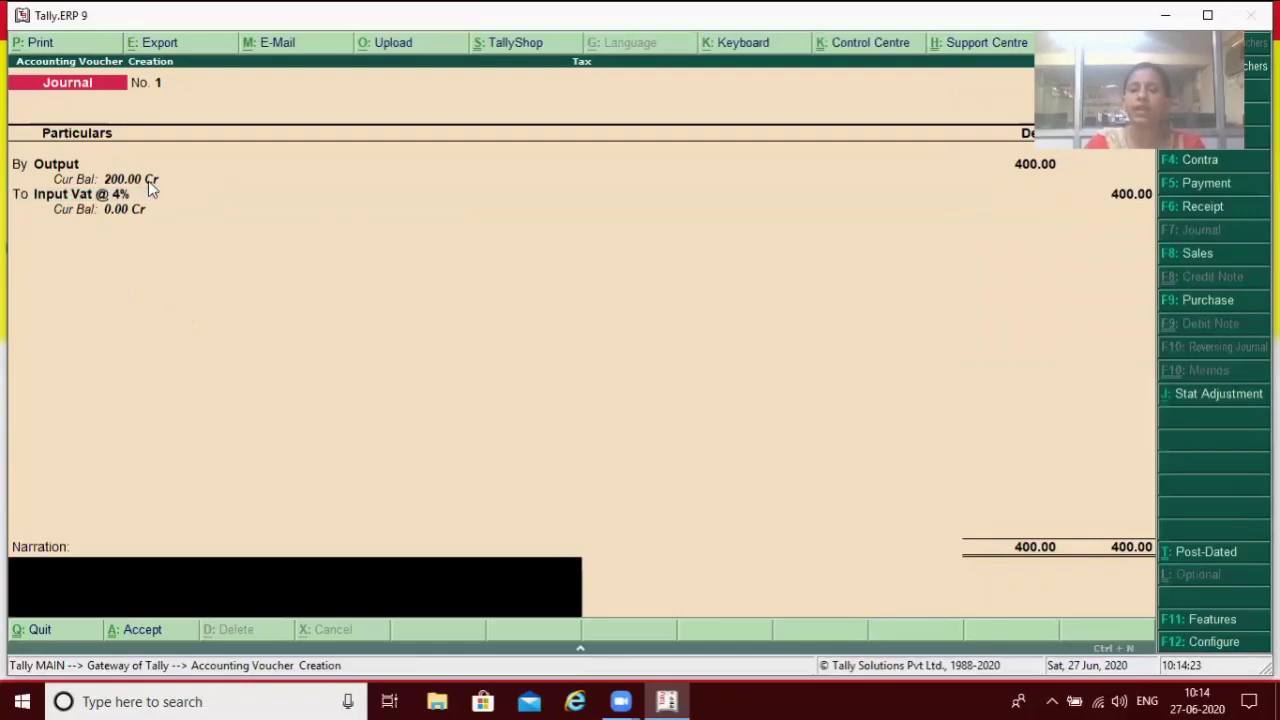
key(Return)
key(Return)
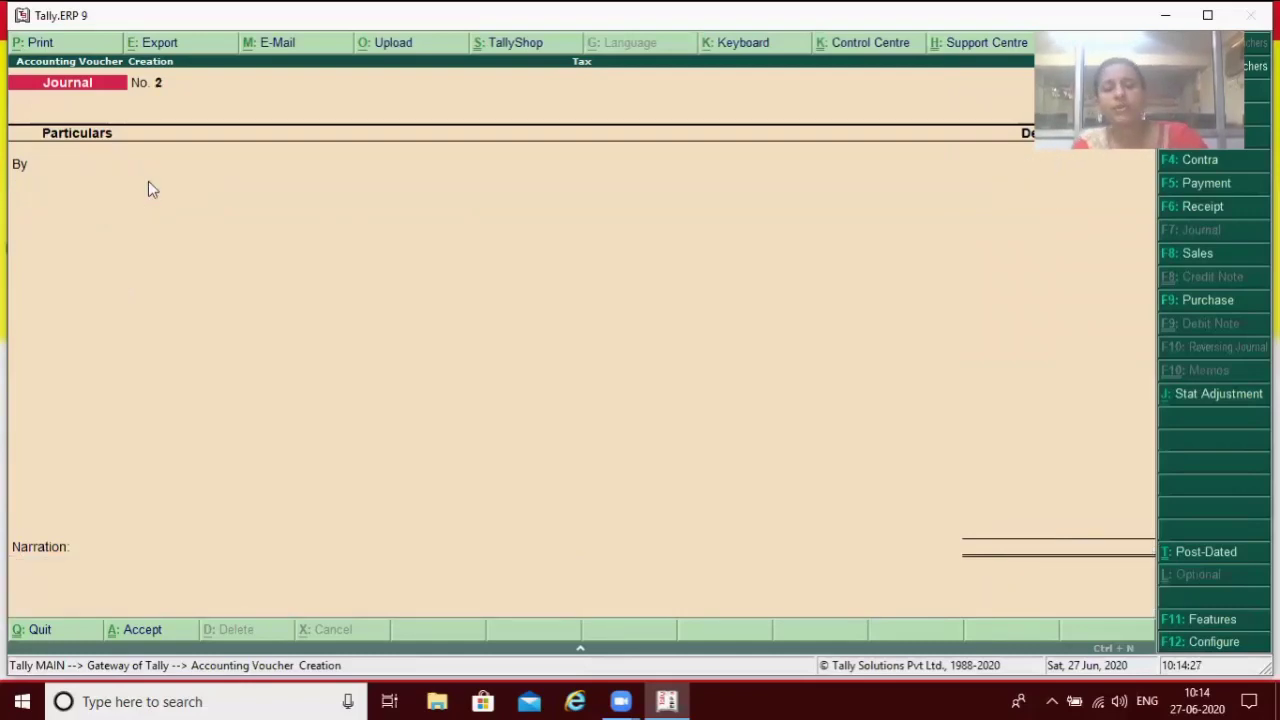
Reopen the Balance Sheet and drill through Current Liabilities and Duties & Taxes to examine the Output ledger's monthly summary.
key(Escape)
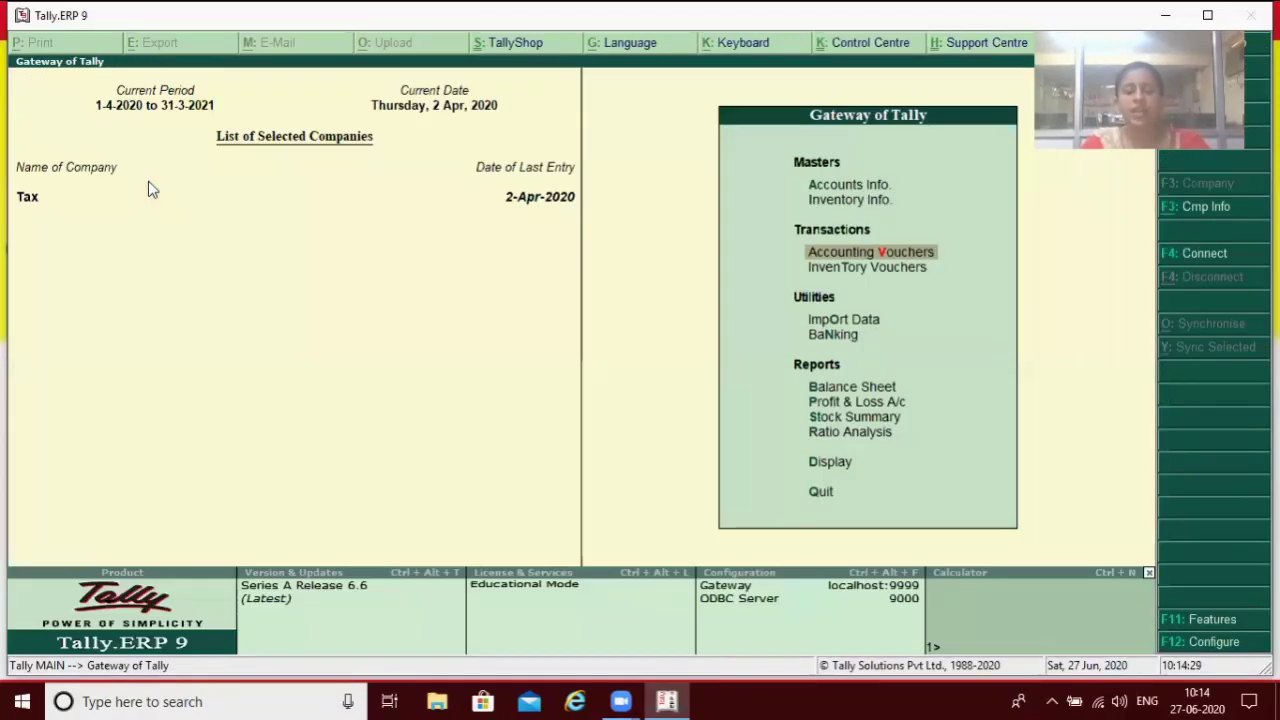
key(b)
key(Down)
key(Down)
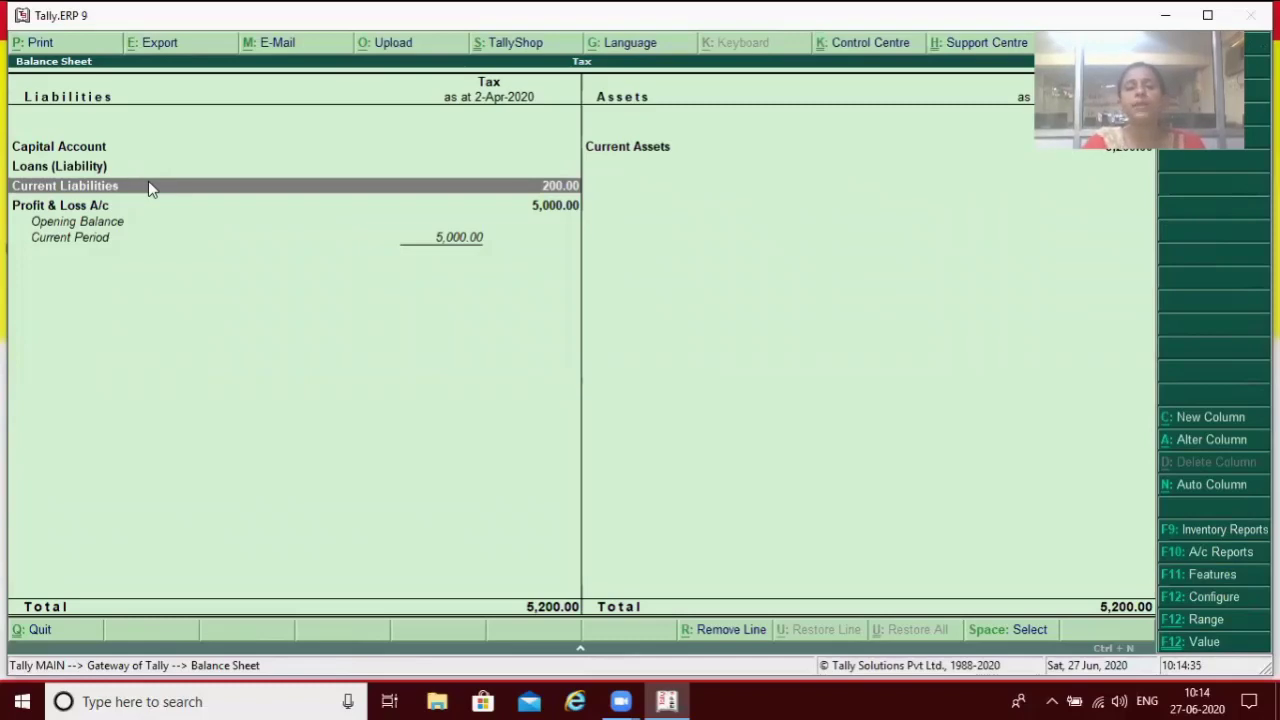
double_click(150, 190)
double_click(150, 190)
double_click(150, 190)
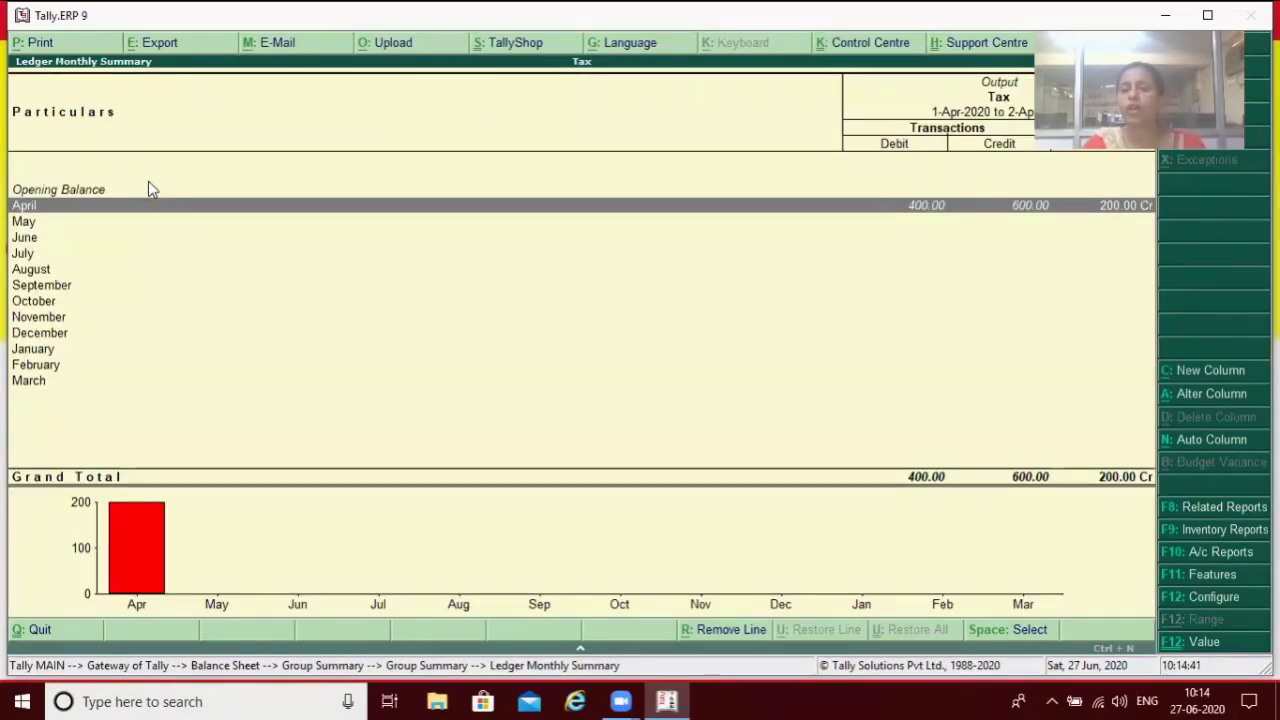
key(Escape)
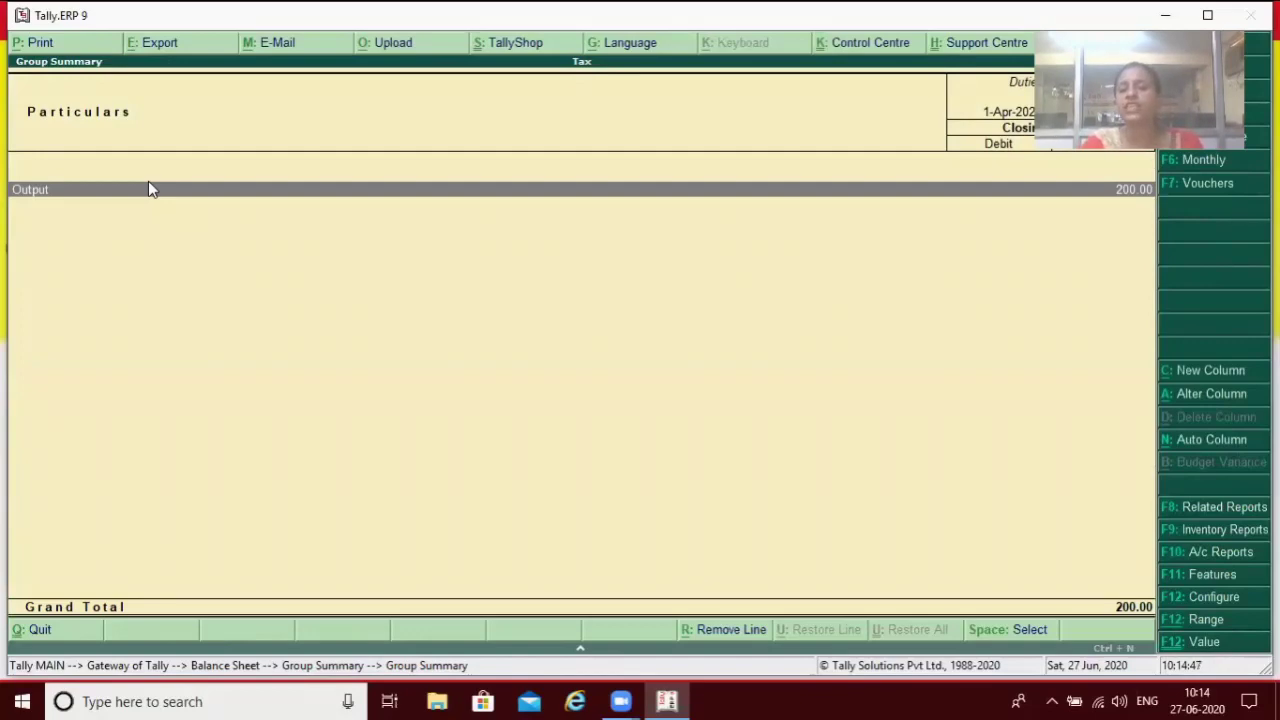
Leave the Balance Sheet drill-down and reopen accounting voucher entry.
key(Escape)
key(Escape)
key(Escape)
key(Escape)
key(n)
key(Down)
key(Down)
key(Return)
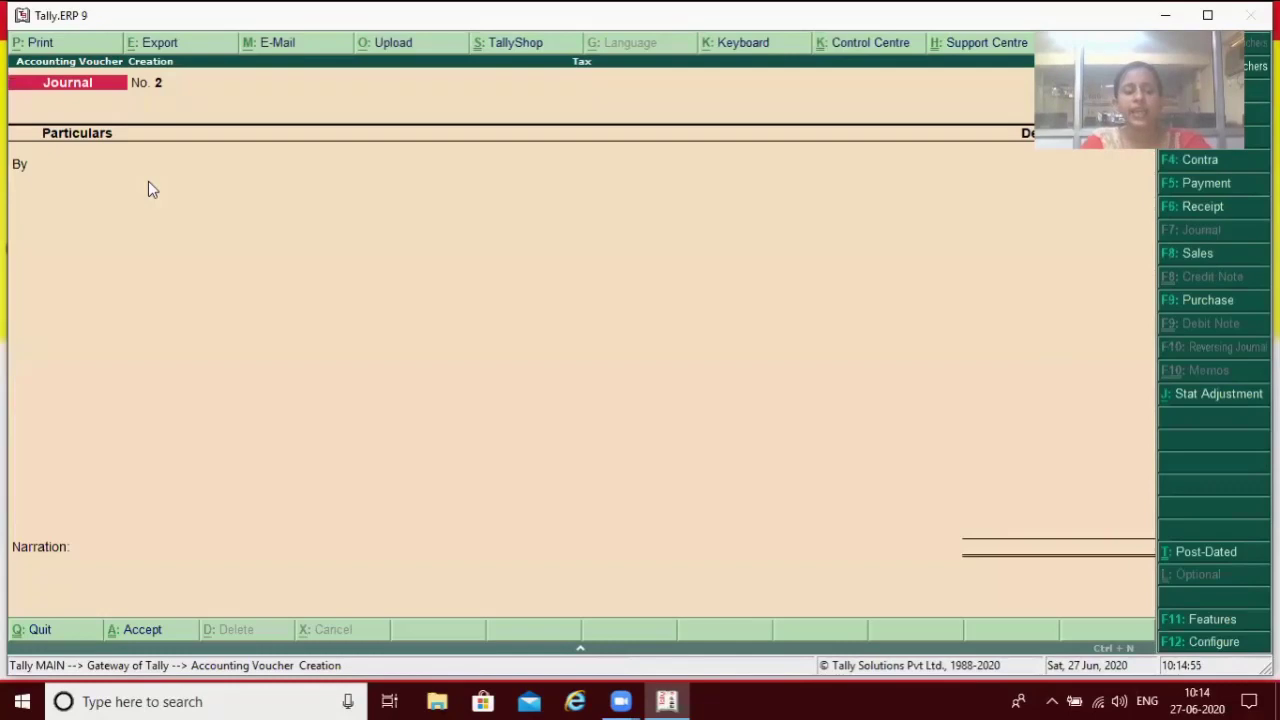
Set the voucher date to 31.3 and switch to a new Payment voucher.
key(F2)
text(31.3)
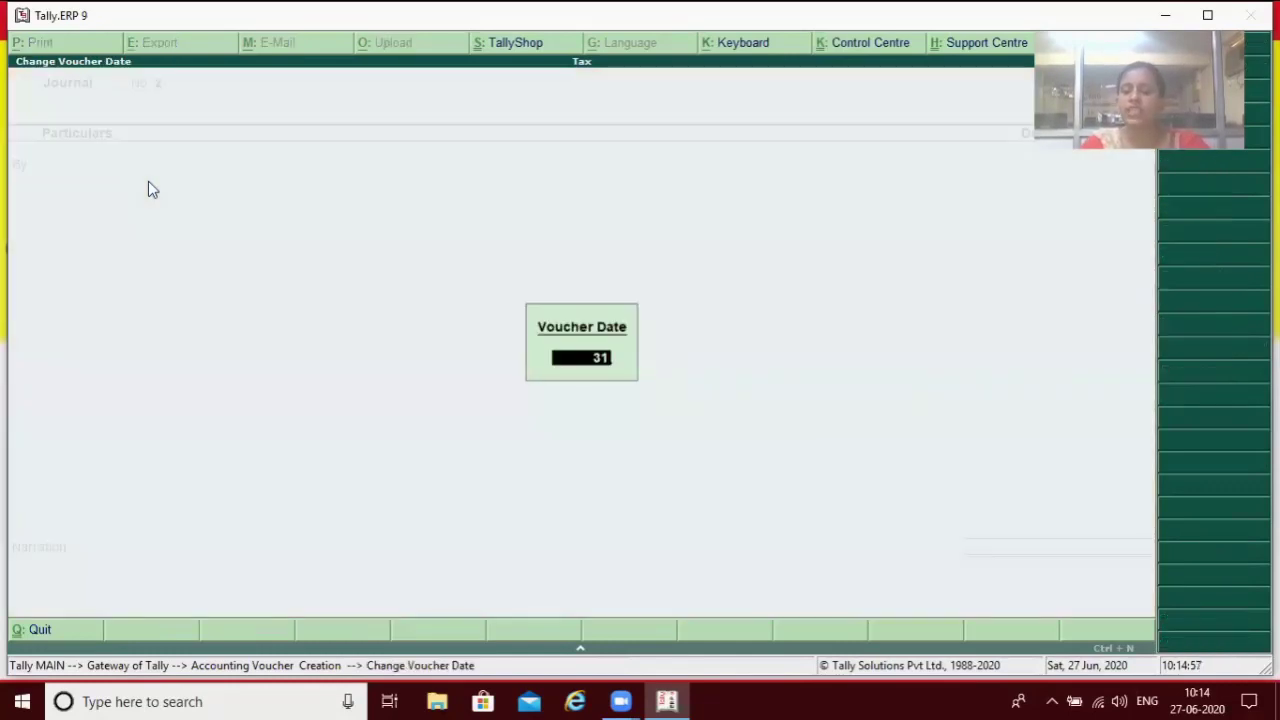
key(Return)
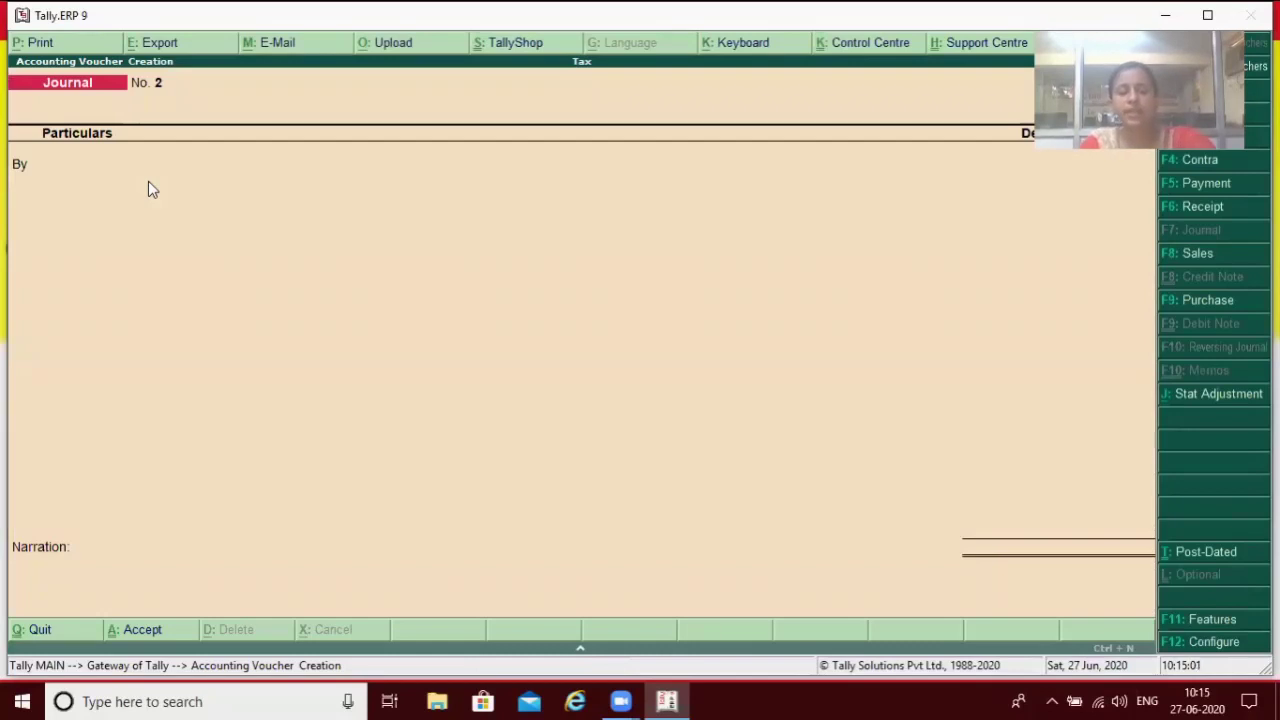
key(F5)
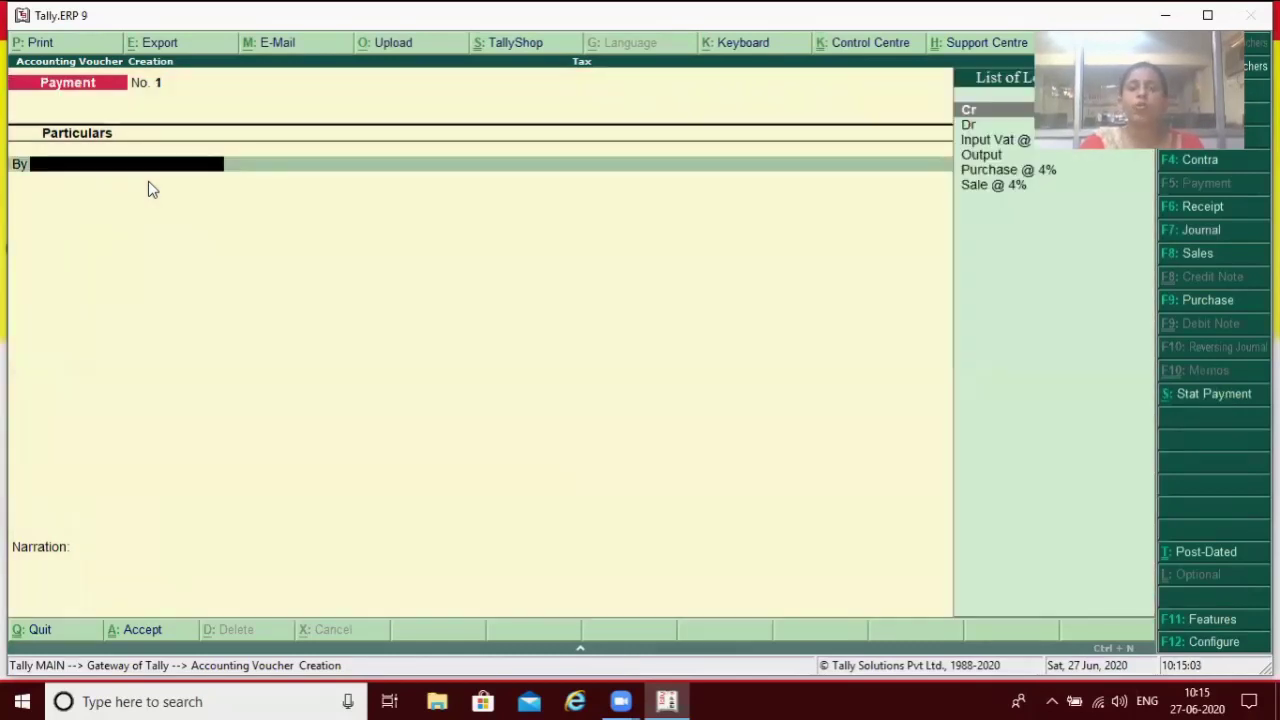
Debit the Output ledger with 200 on the first line of the payment voucher.
key(Down)
key(Down)
key(Down)
key(Return)
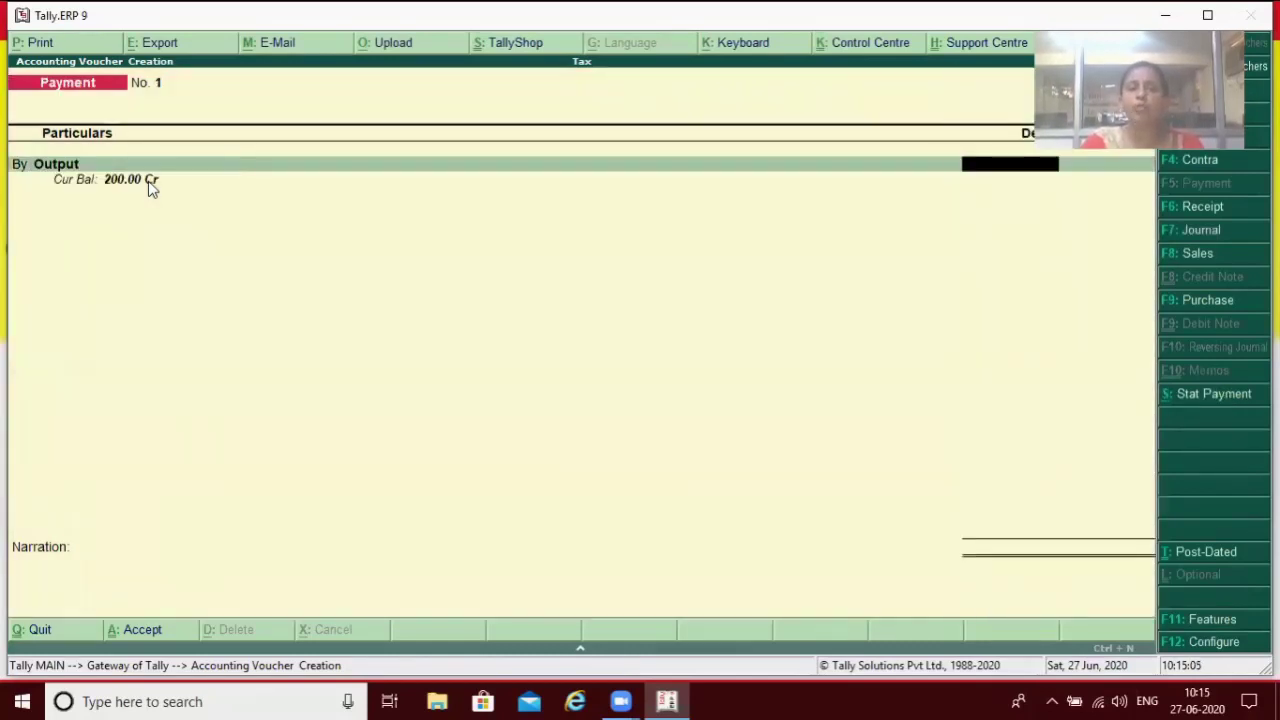
text(200)
key(Return)
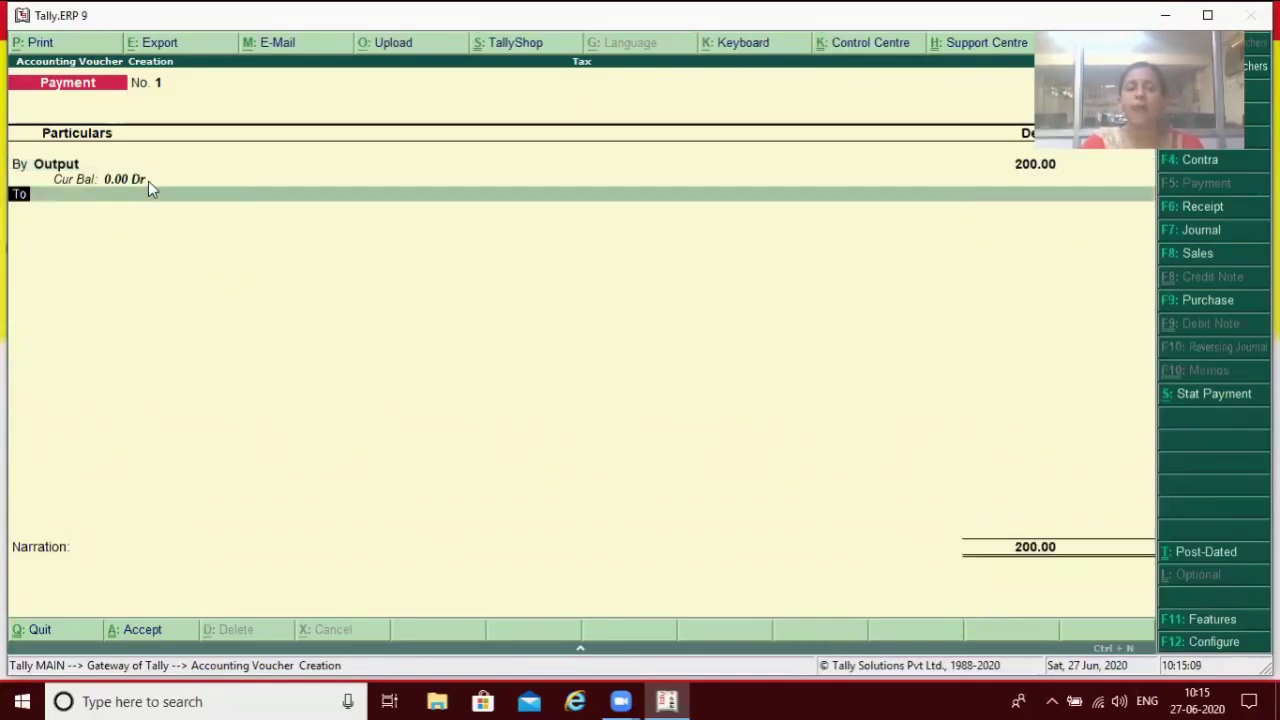
From the payment voucher's credit line, create a ledger named Bank under Bank Accounts, keeping the default bank details.
key(Return)
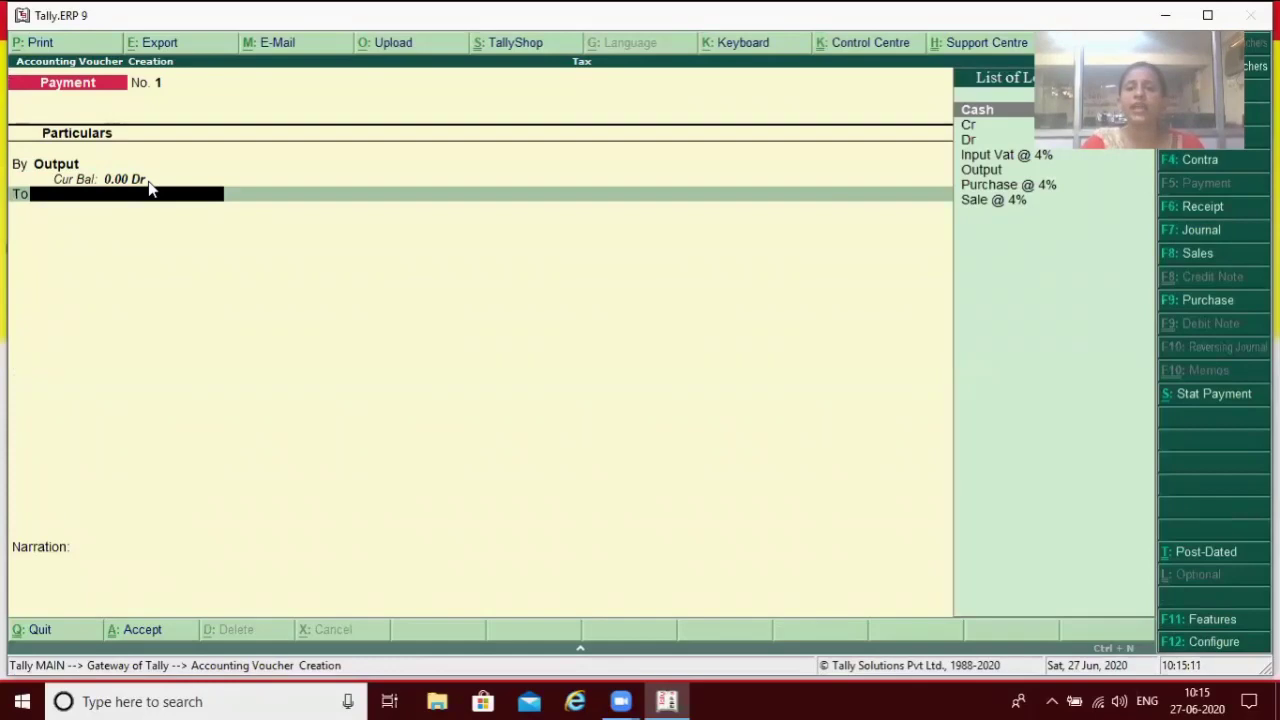
key(alt+c)
text(Bank)
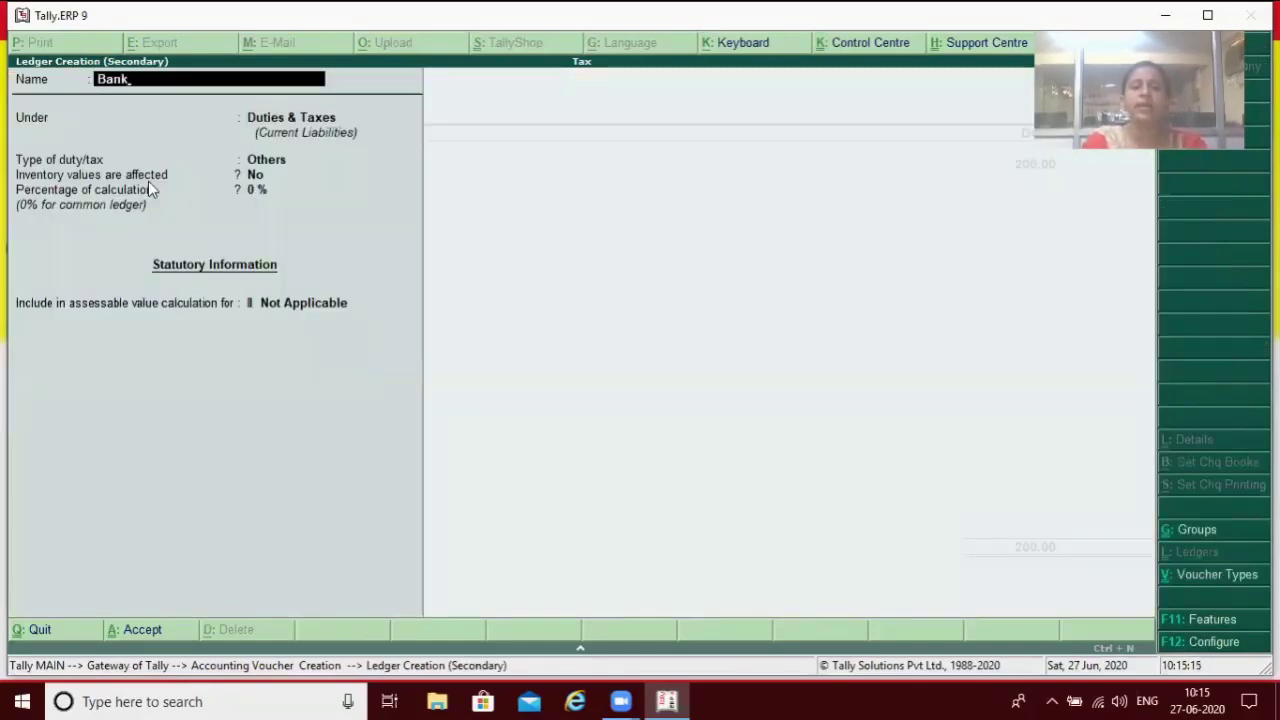
key(Return)
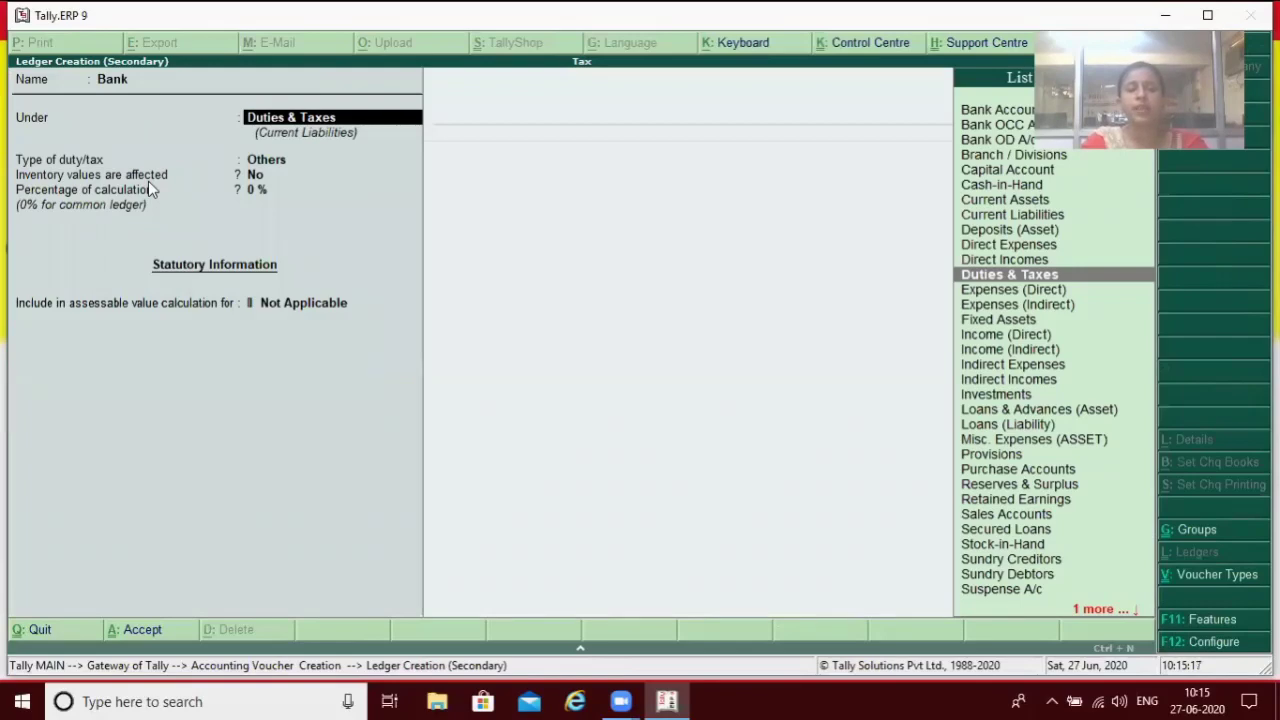
text(B)
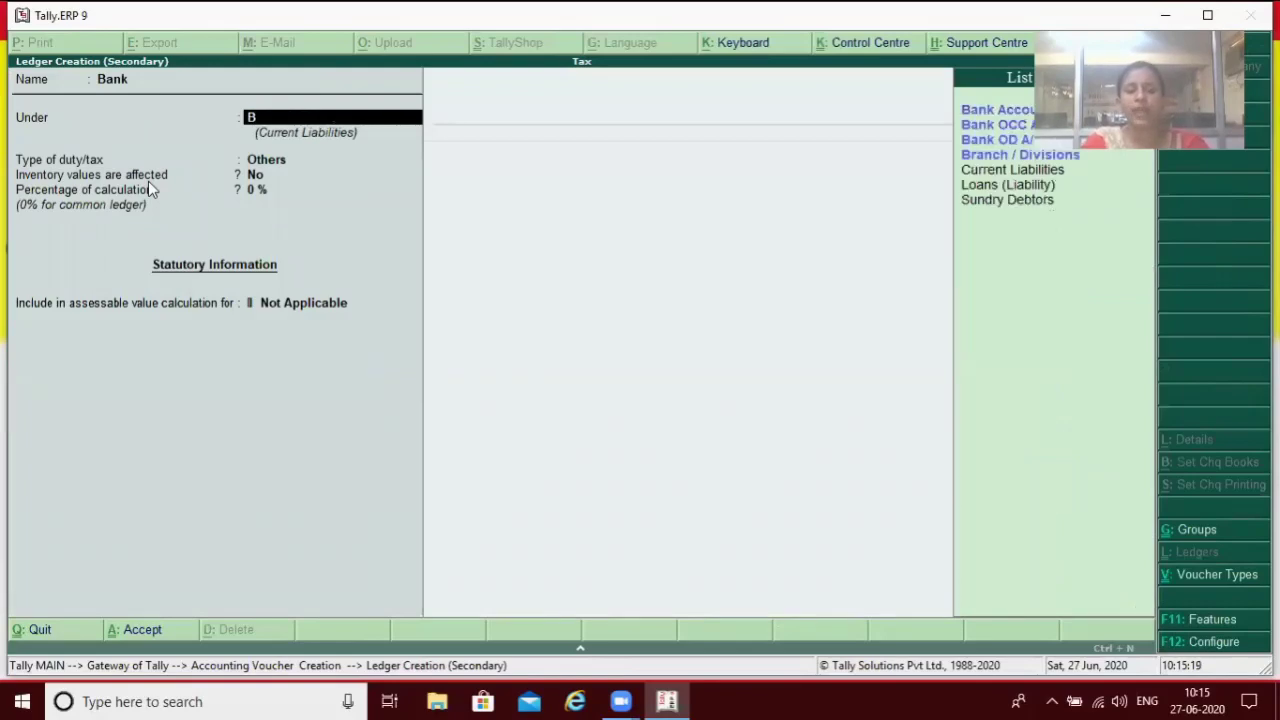
key(Down)
key(Down)
key(Up)
key(Up)
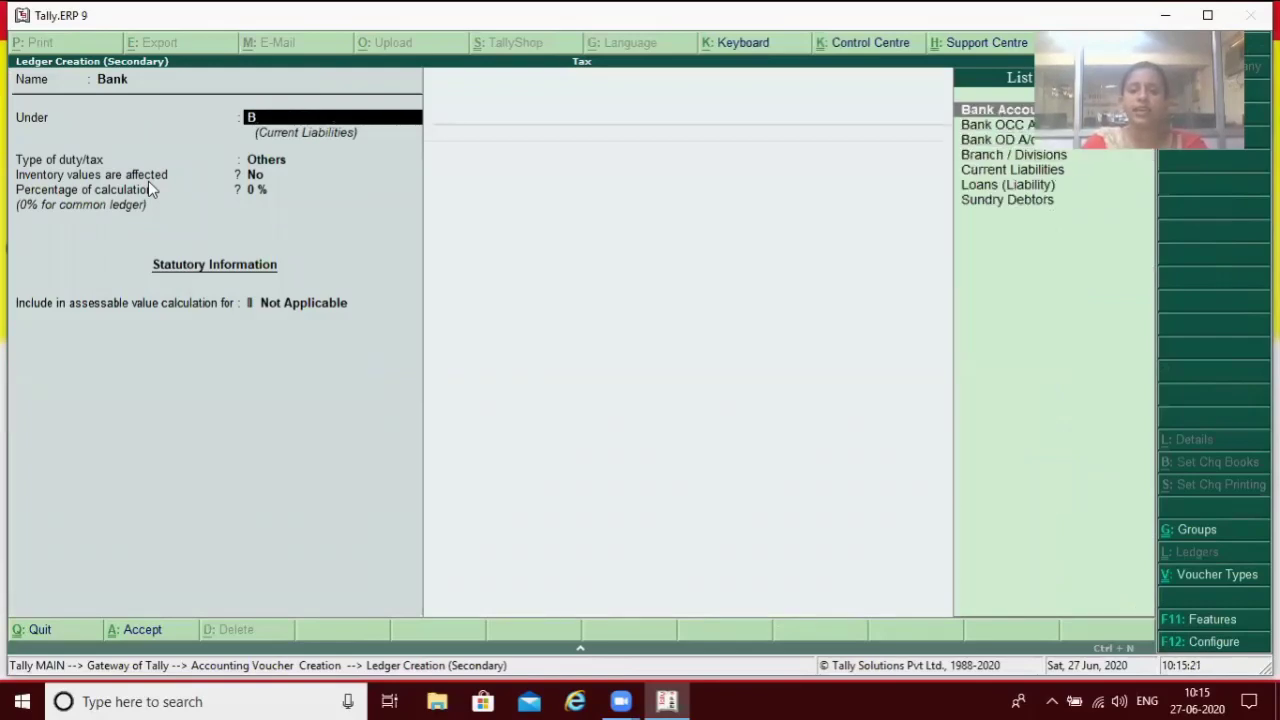
key(Return)
key(Return)
key(Return)
key(Return)
key(Return)
key(Return)
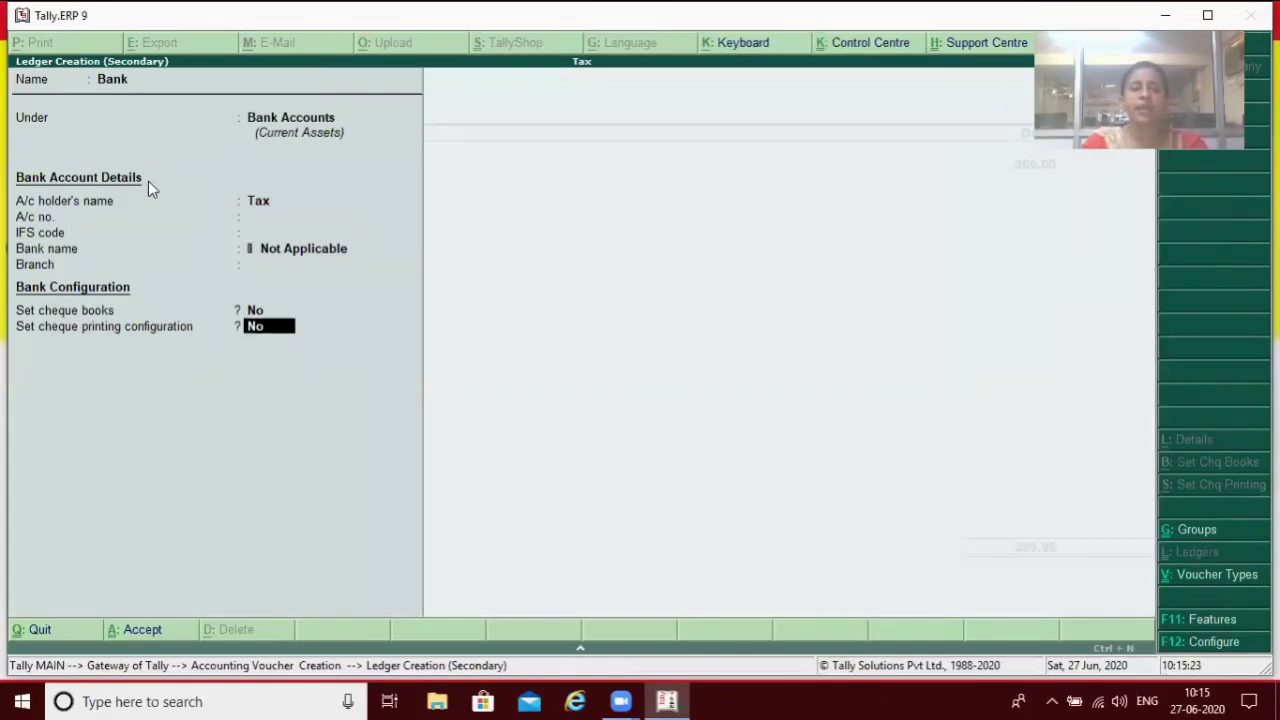
key(Return)
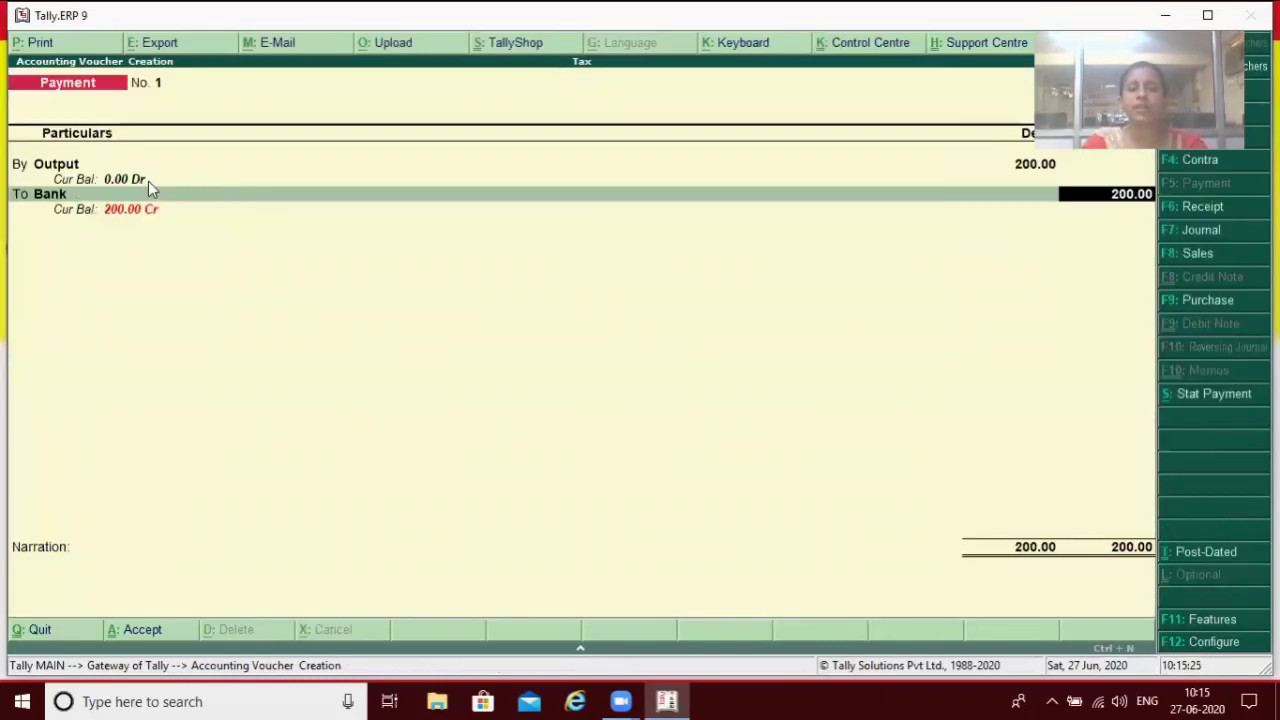
Credit the Bank ledger with 200, save the payment voucher without a narration and quit voucher entry.
key(Return)
key(Return)
key(Return)
key(Return)
key(Return)
key(Return)
key(Return)
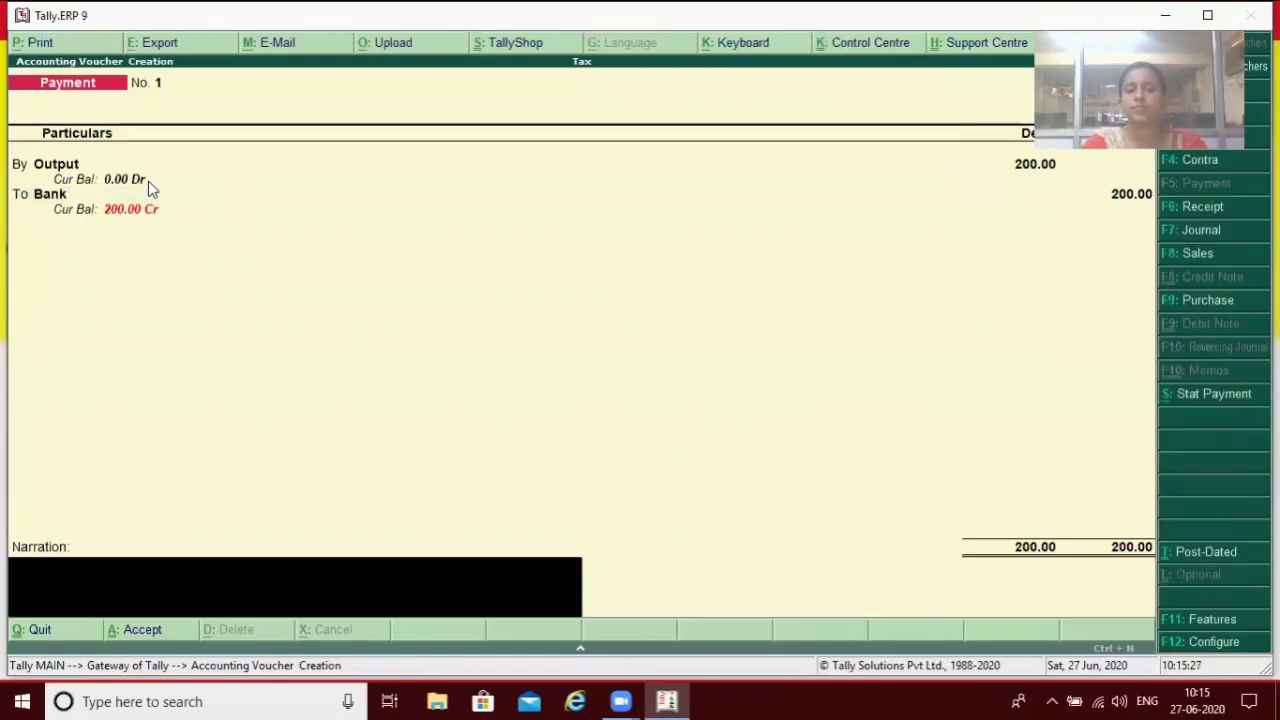
key(Return)
key(Escape)
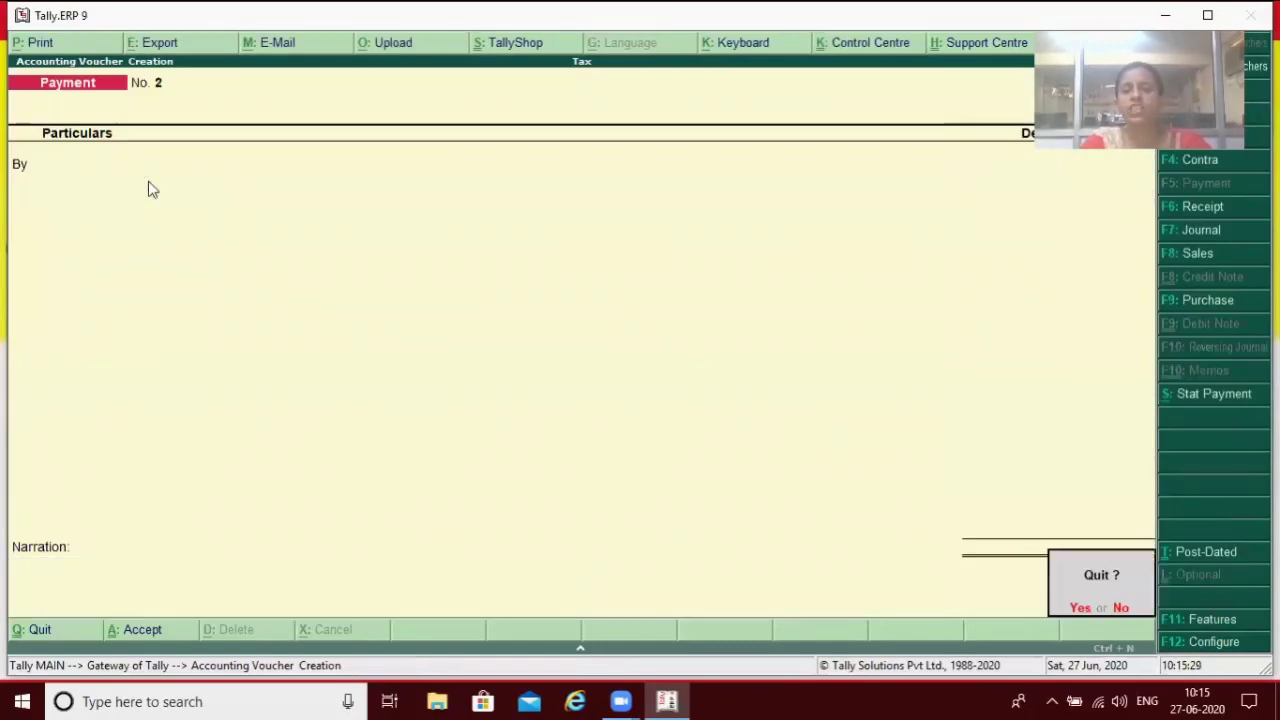
key(Return)
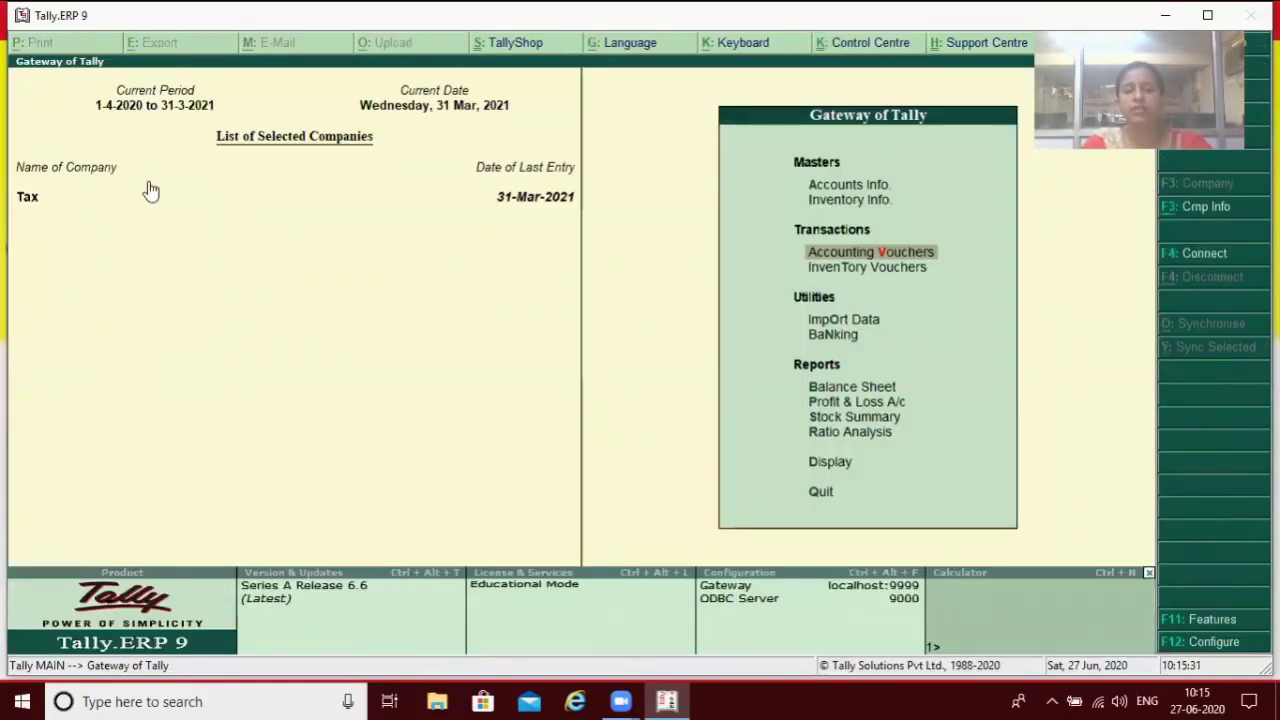
Examine Duties & Taxes under Current Liabilities in the Balance Sheet to check the outstanding VAT, and return to the gateway.
key(b)
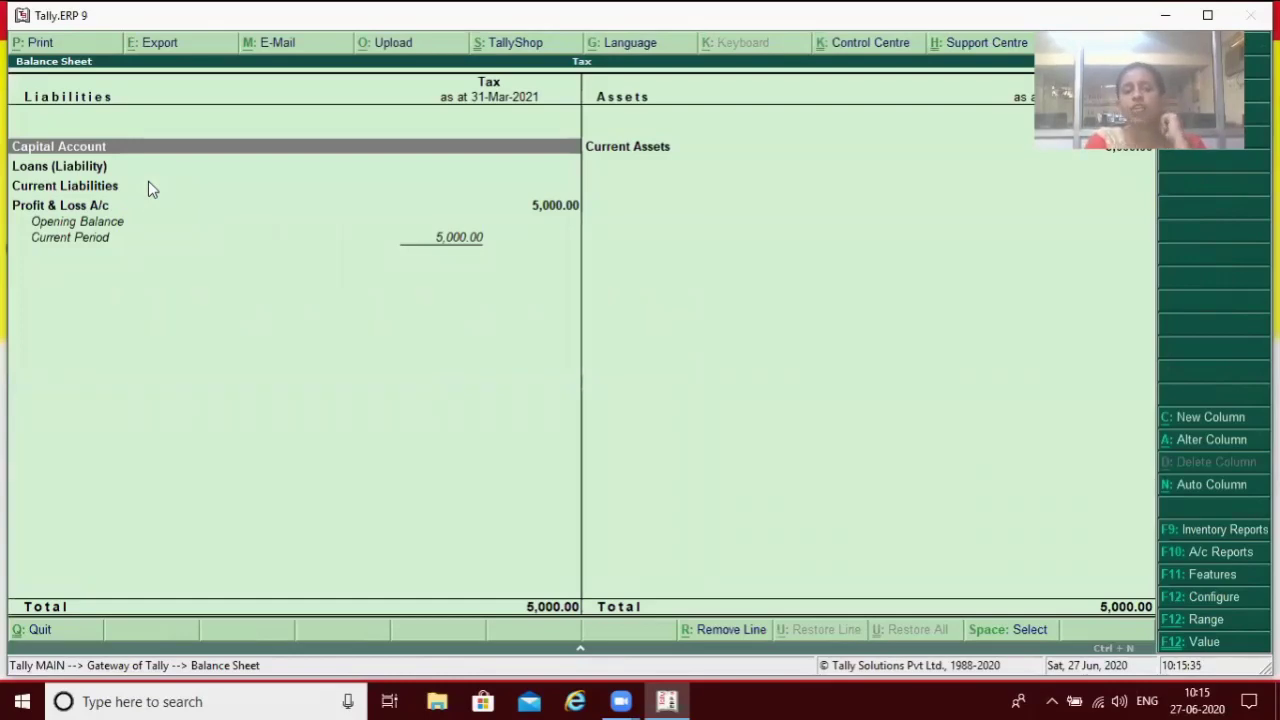
key(Down)
key(Down)
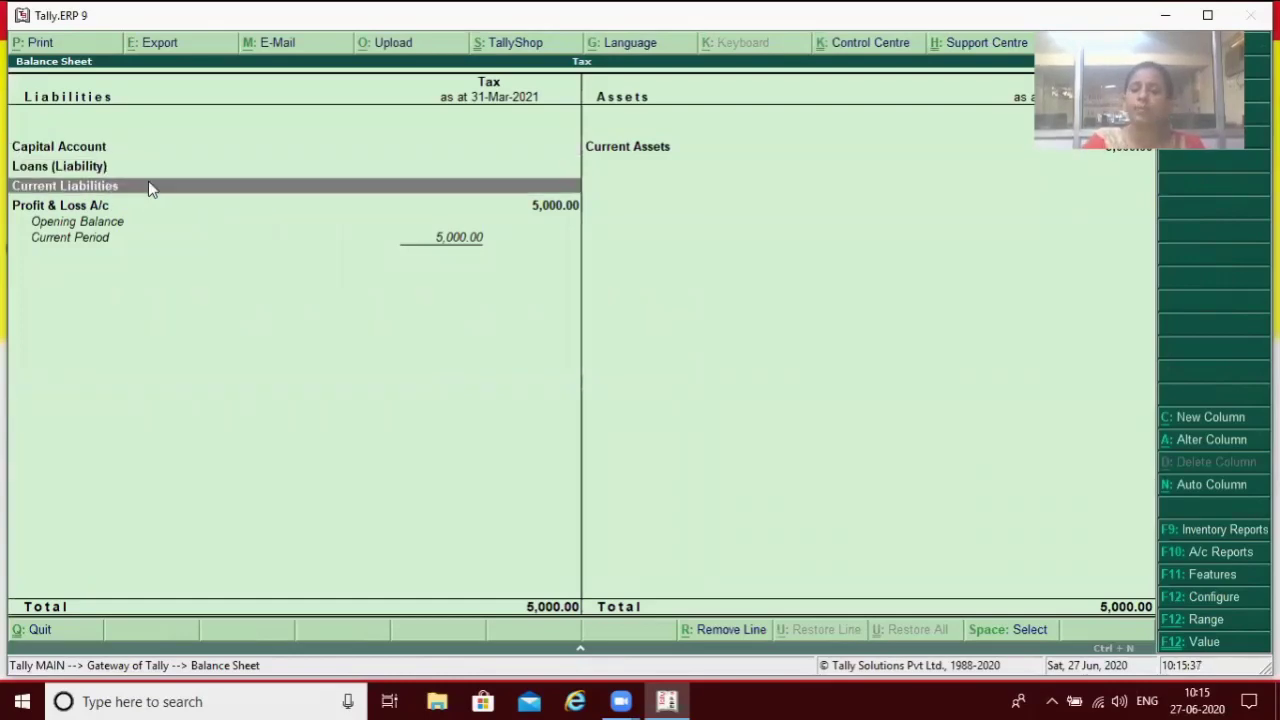
key(Return)
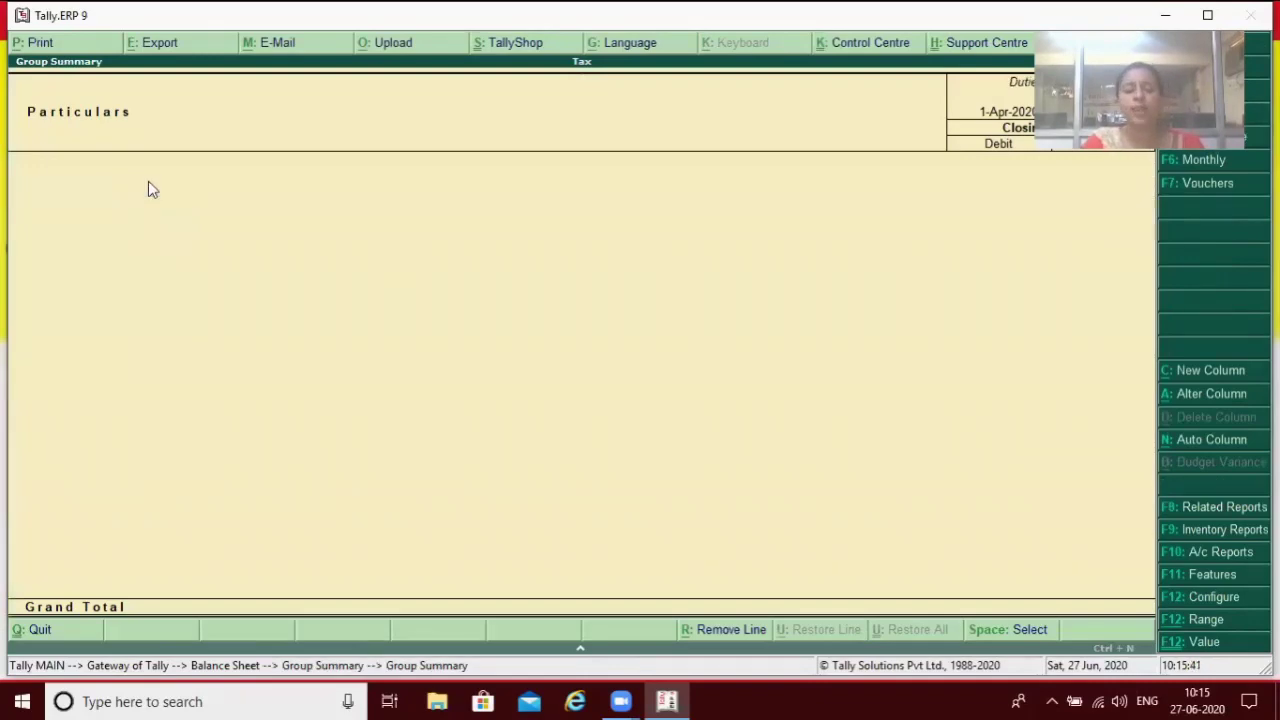
key(Escape)
key(Escape)
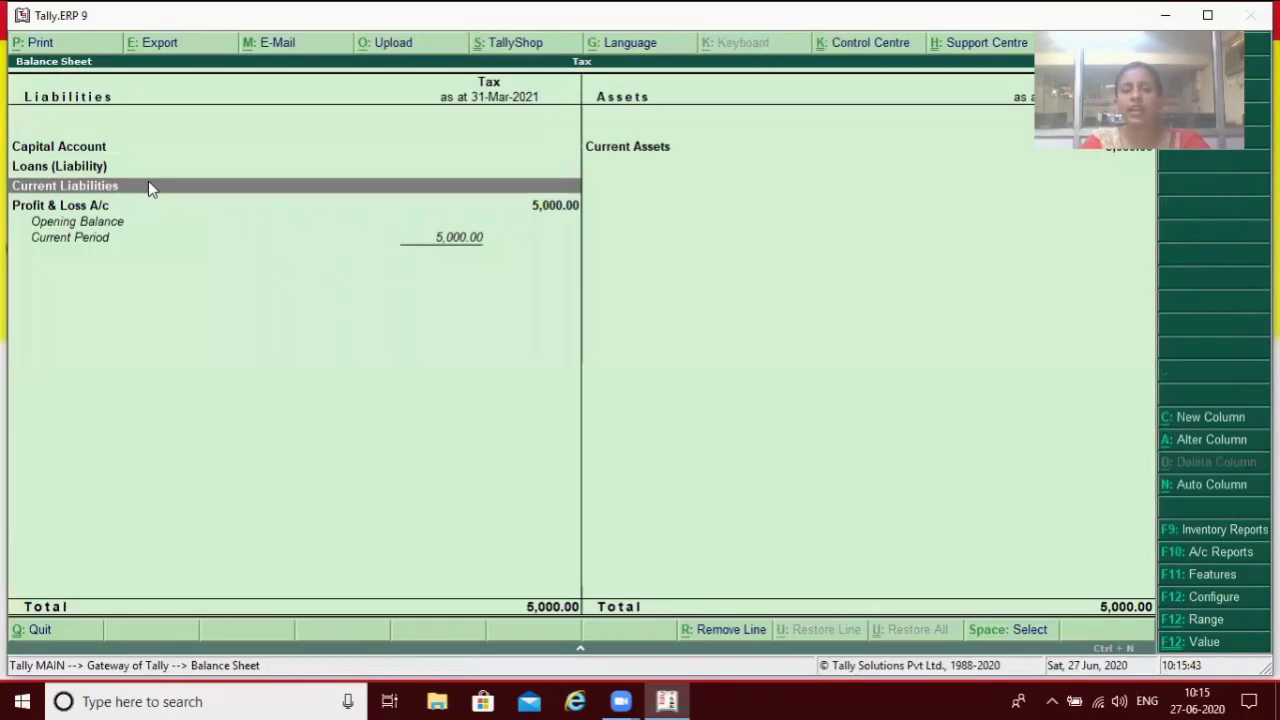
key(Escape)
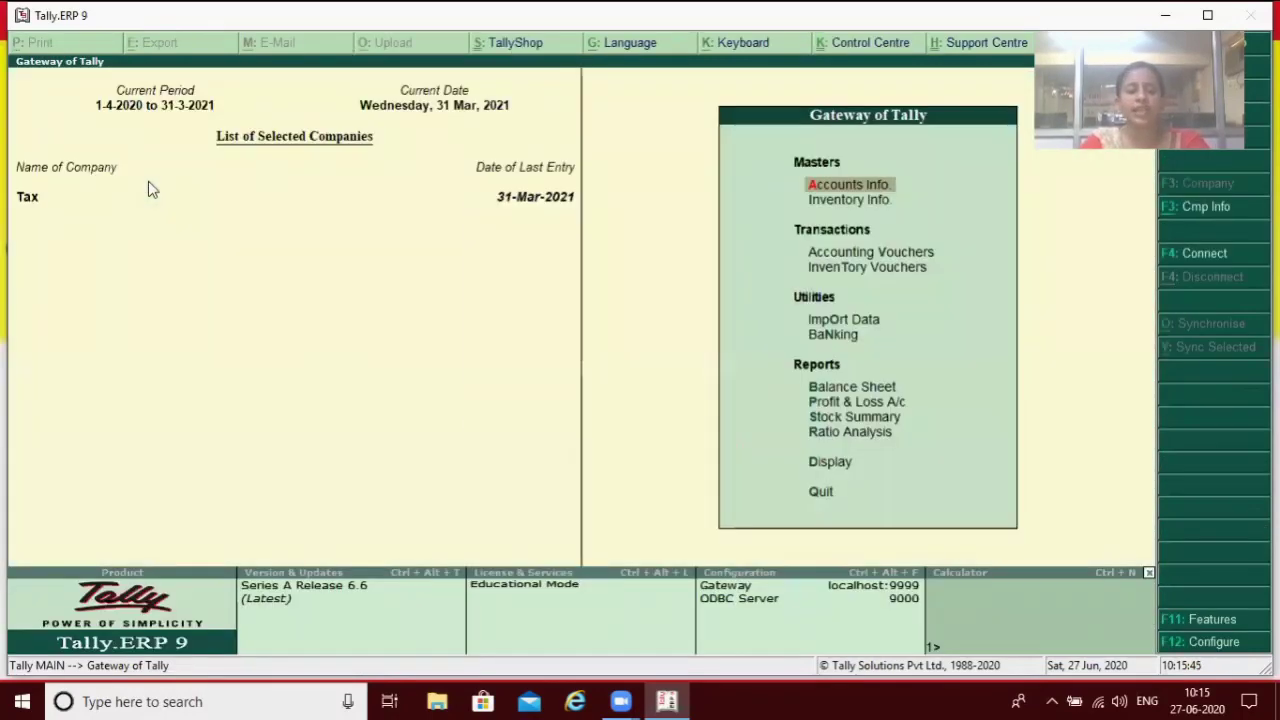
Enable service tax in the company's Statutory & Taxation features and open its details for setting.
key(F11)
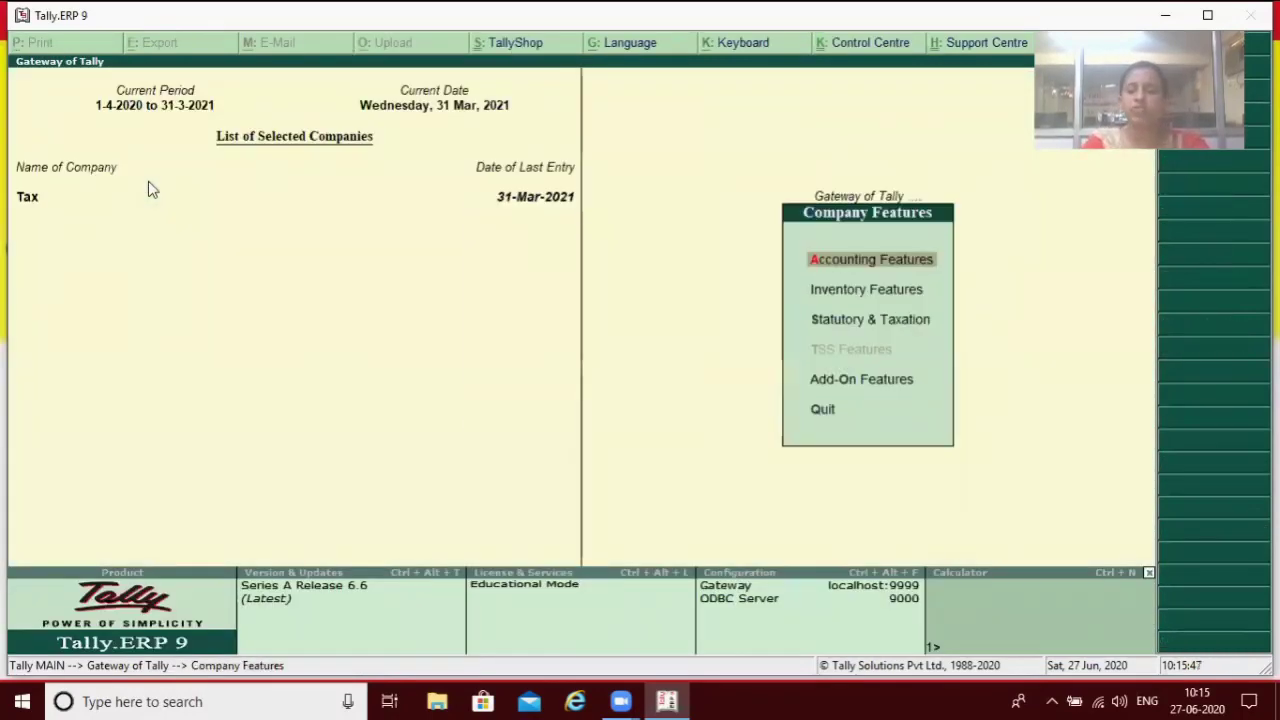
key(Down)
key(Down)
key(Return)
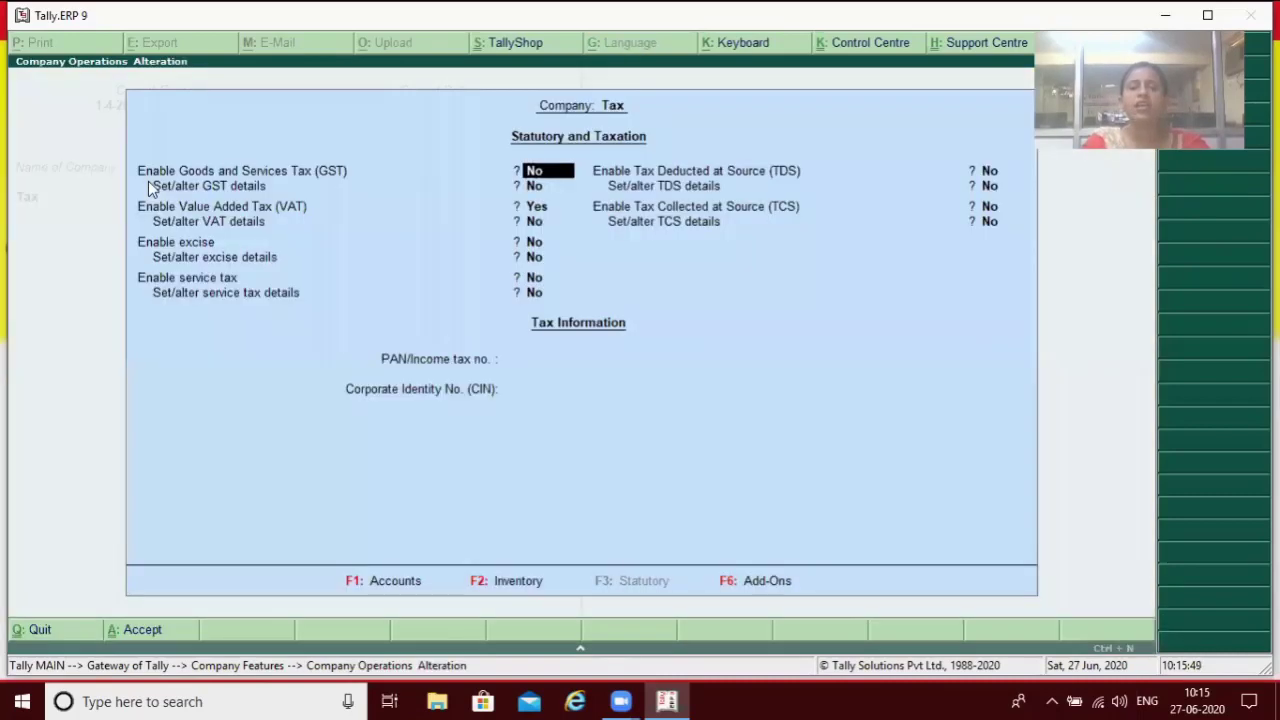
key(Return)
key(Return)
key(Return)
key(Return)
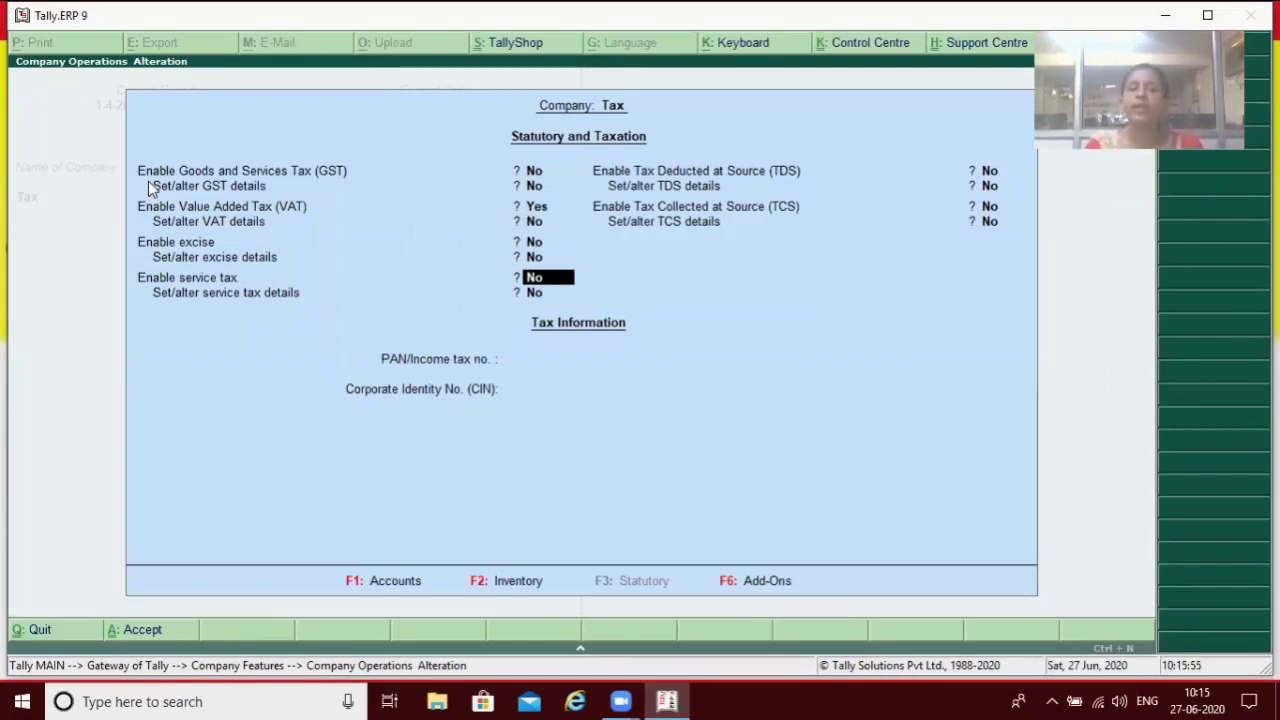
text(y)
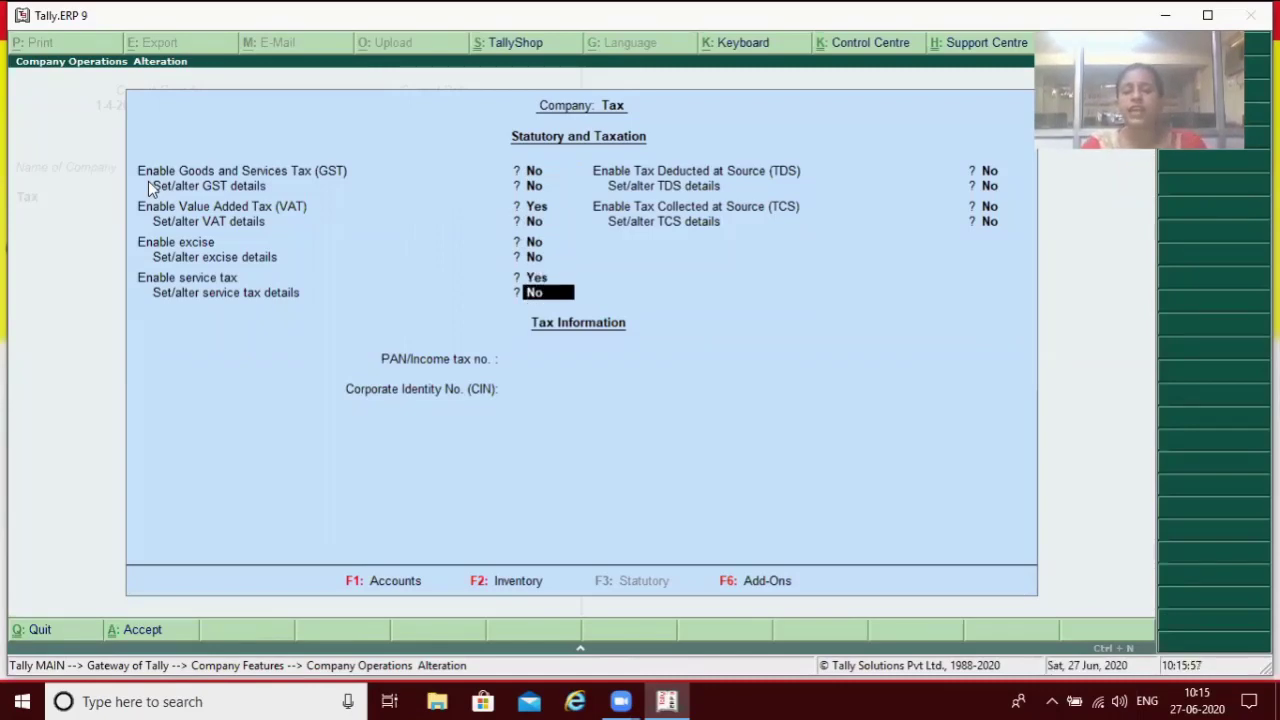
text(y)
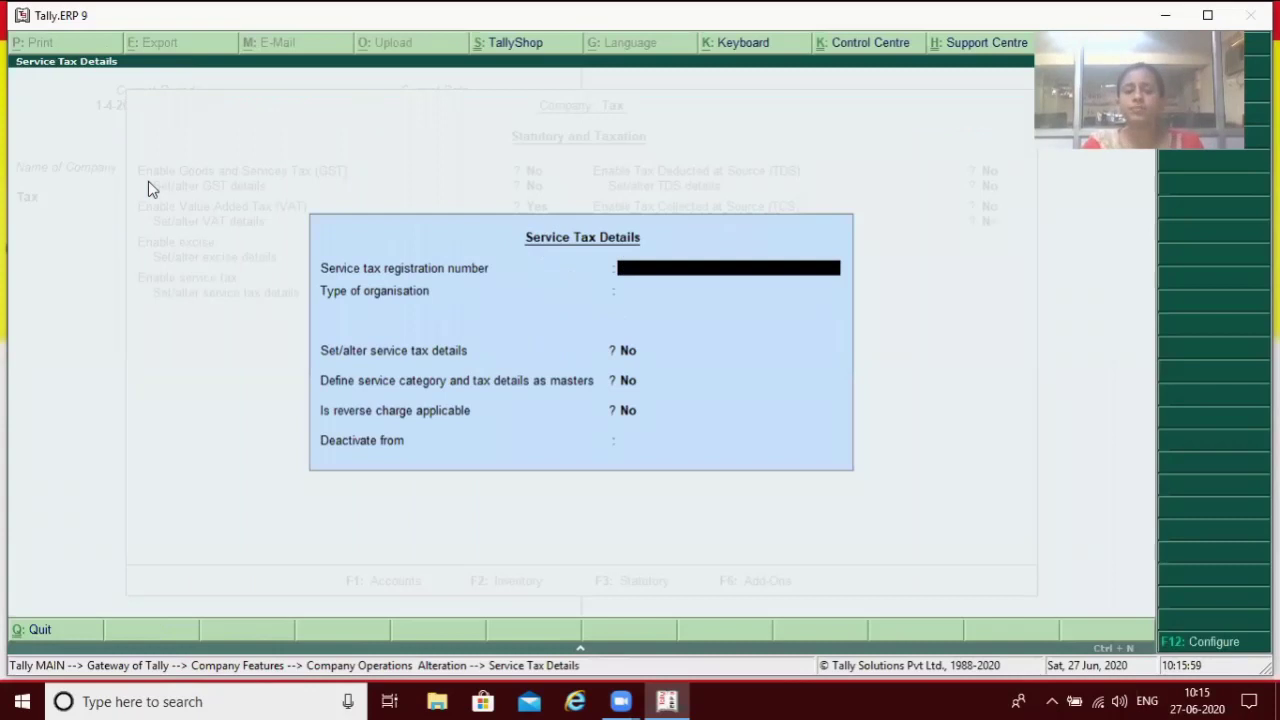
Enter the service tax registration number and set the type of organisation to Registered Public Ltd Company.
text(DFDGG4552G)
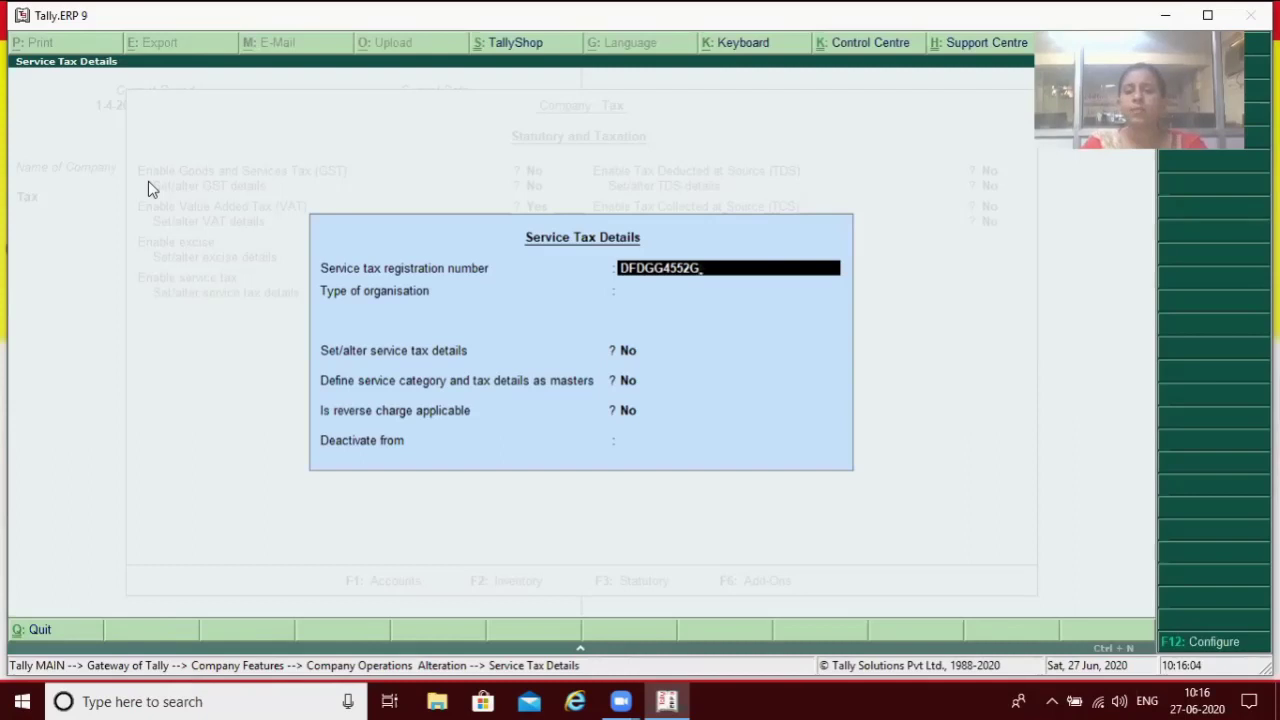
key(Return)
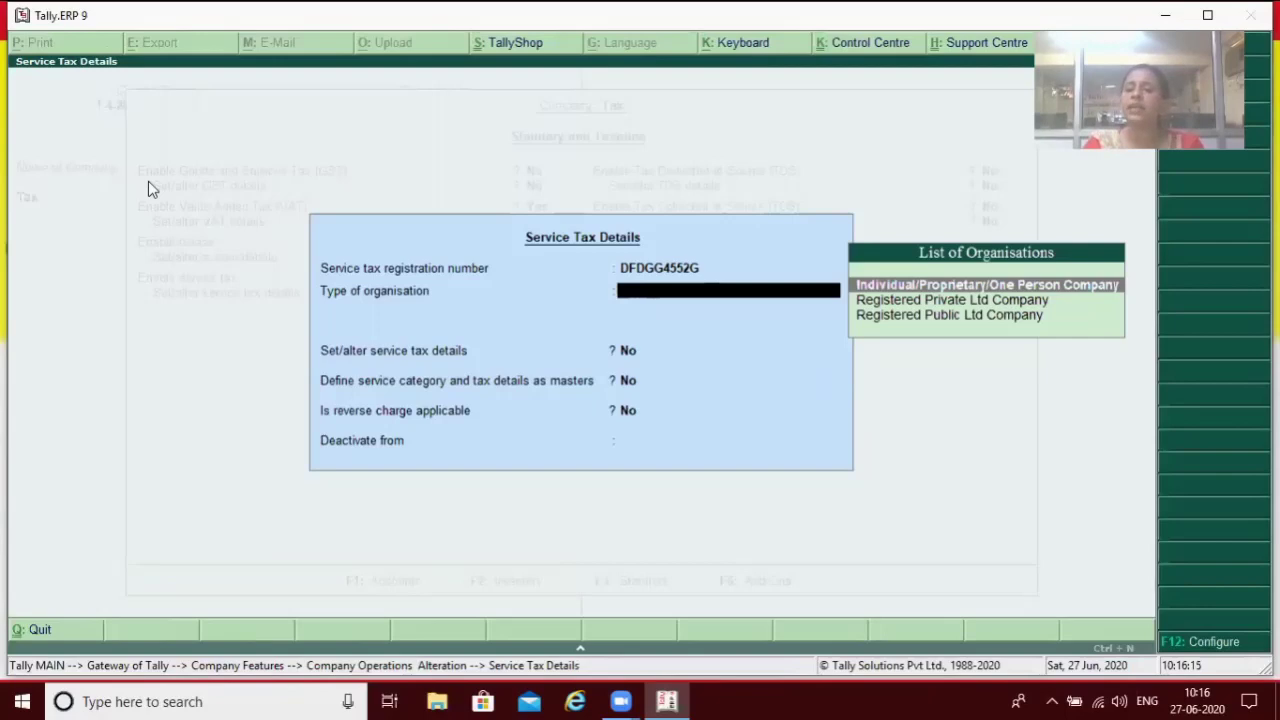
key(Down)
key(Down)
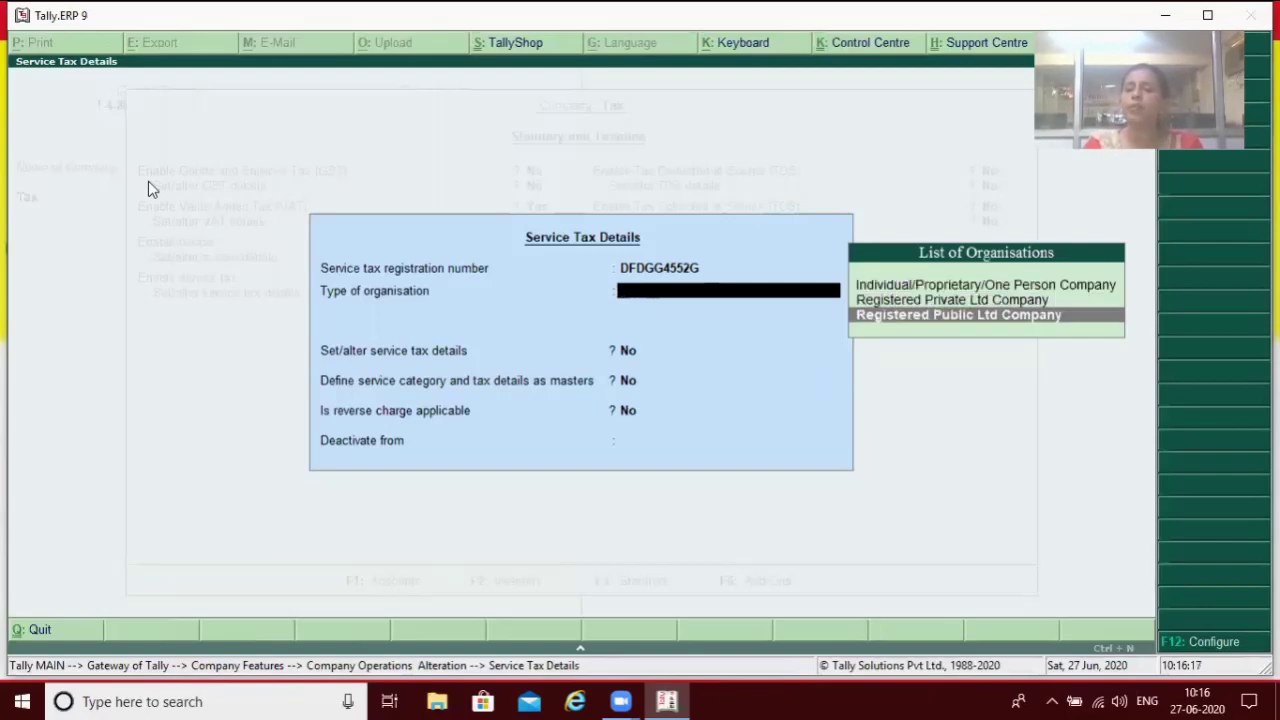
key(Return)
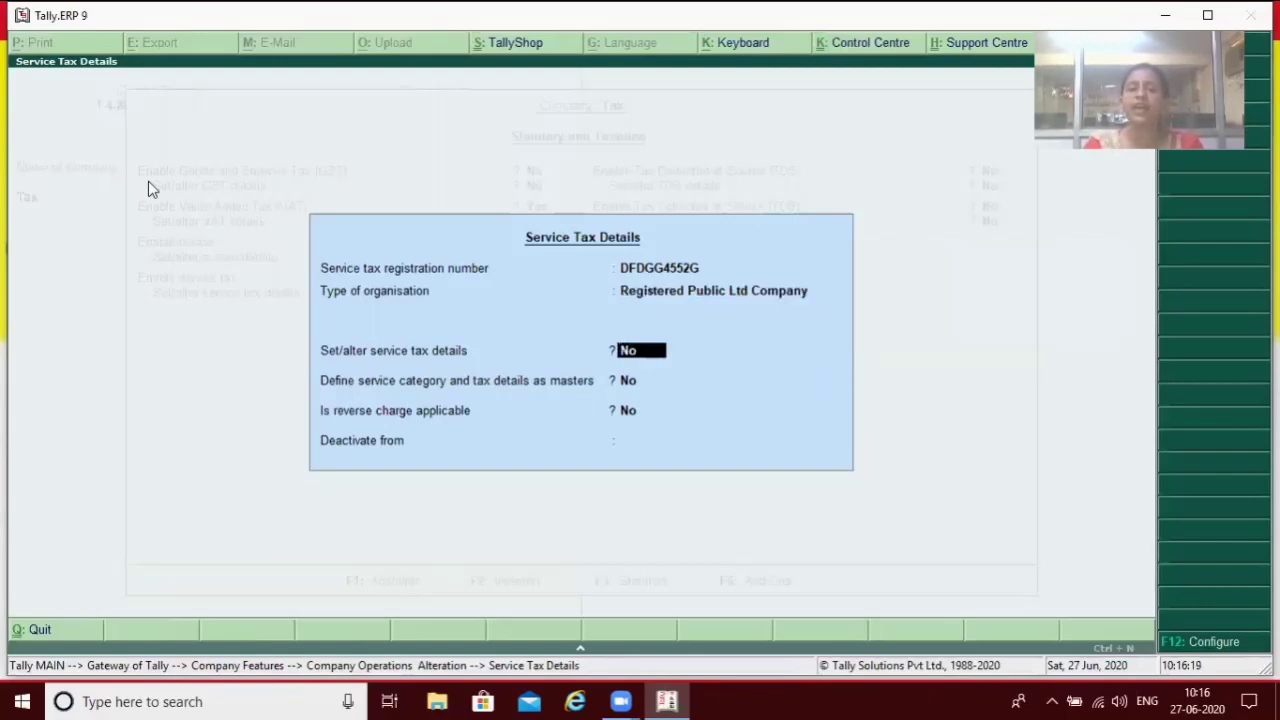
Set up the company's service tax details with the category name Education and an 18% service tax rate, leaving all cesses at 0%.
text(y)
key(Return)
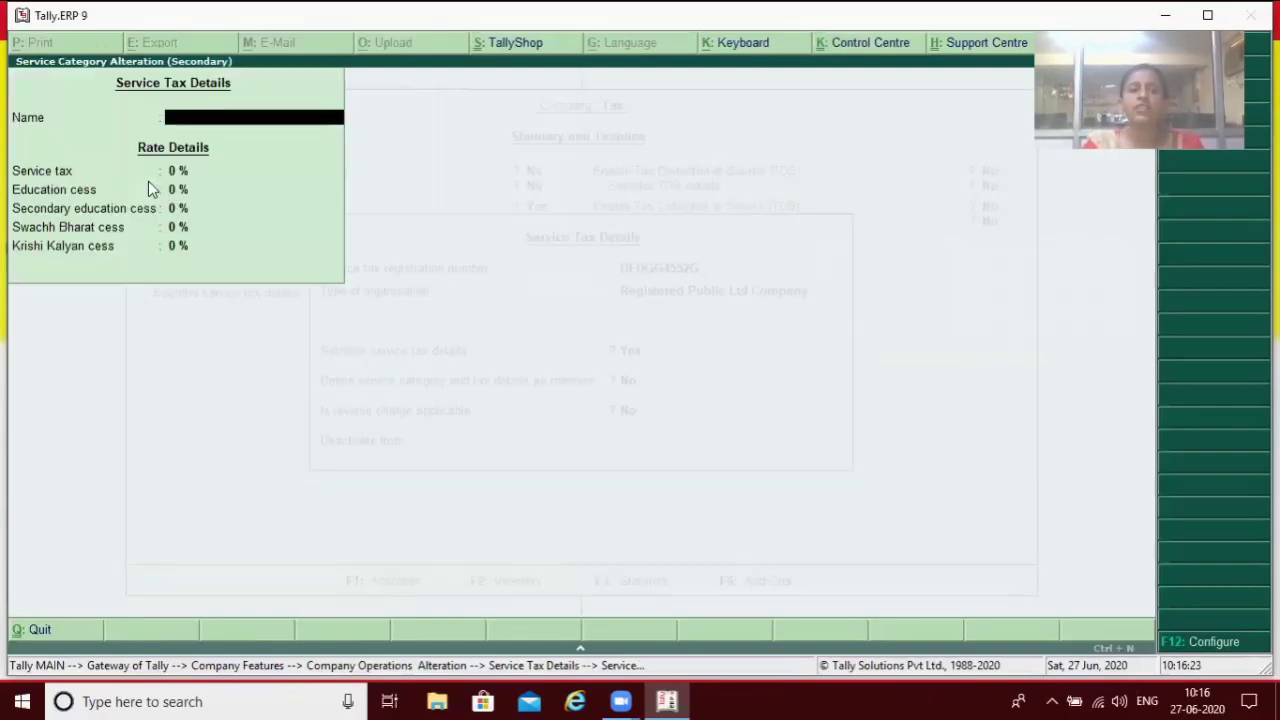
text(Education)
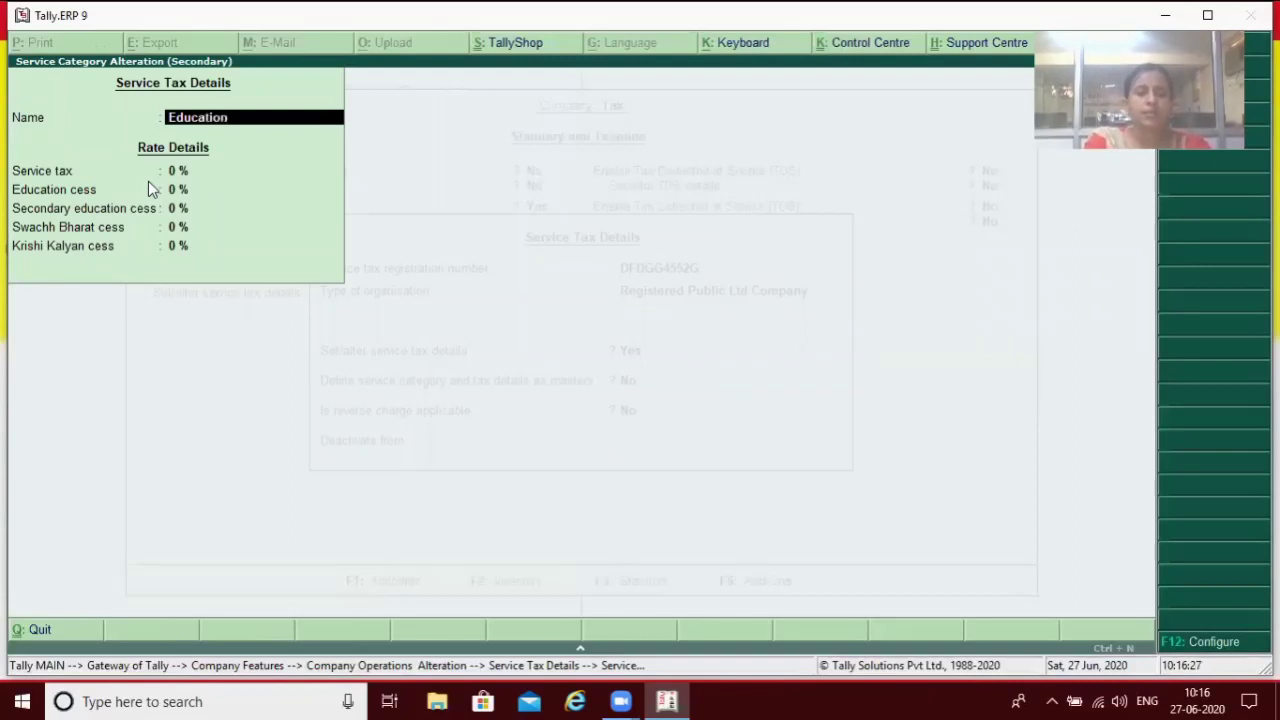
key(Return)
text(18)
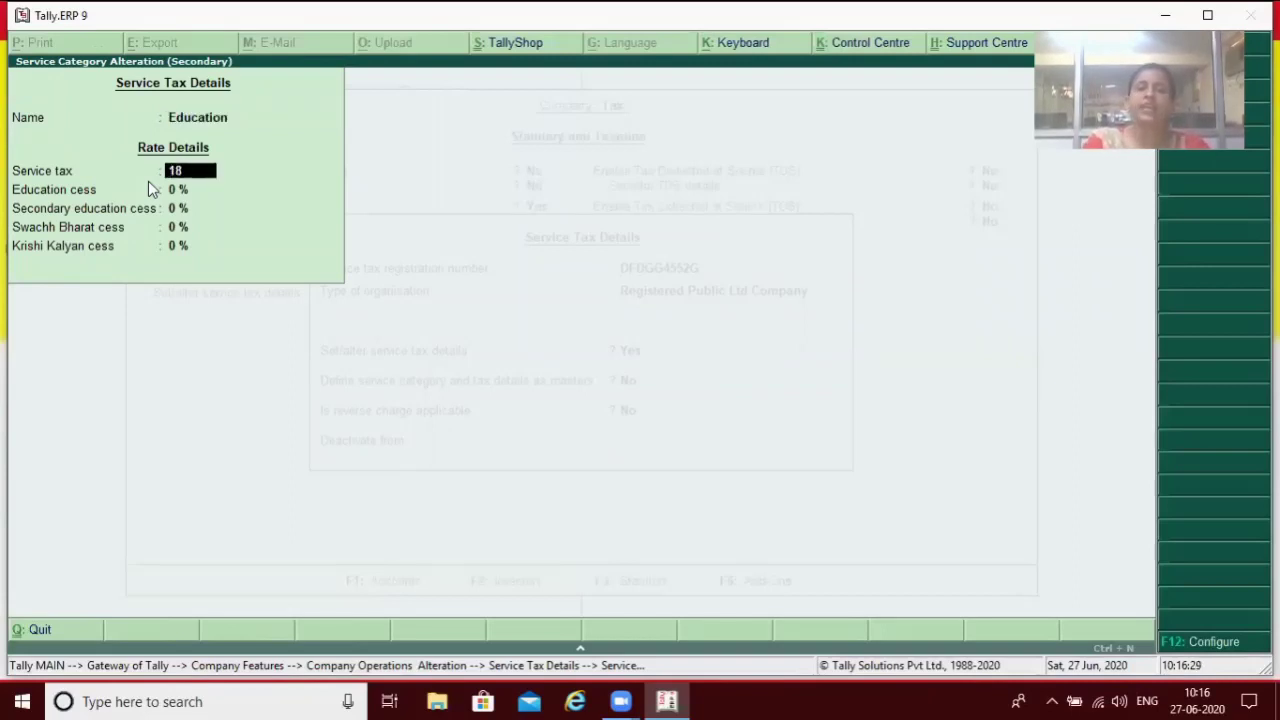
key(Return)
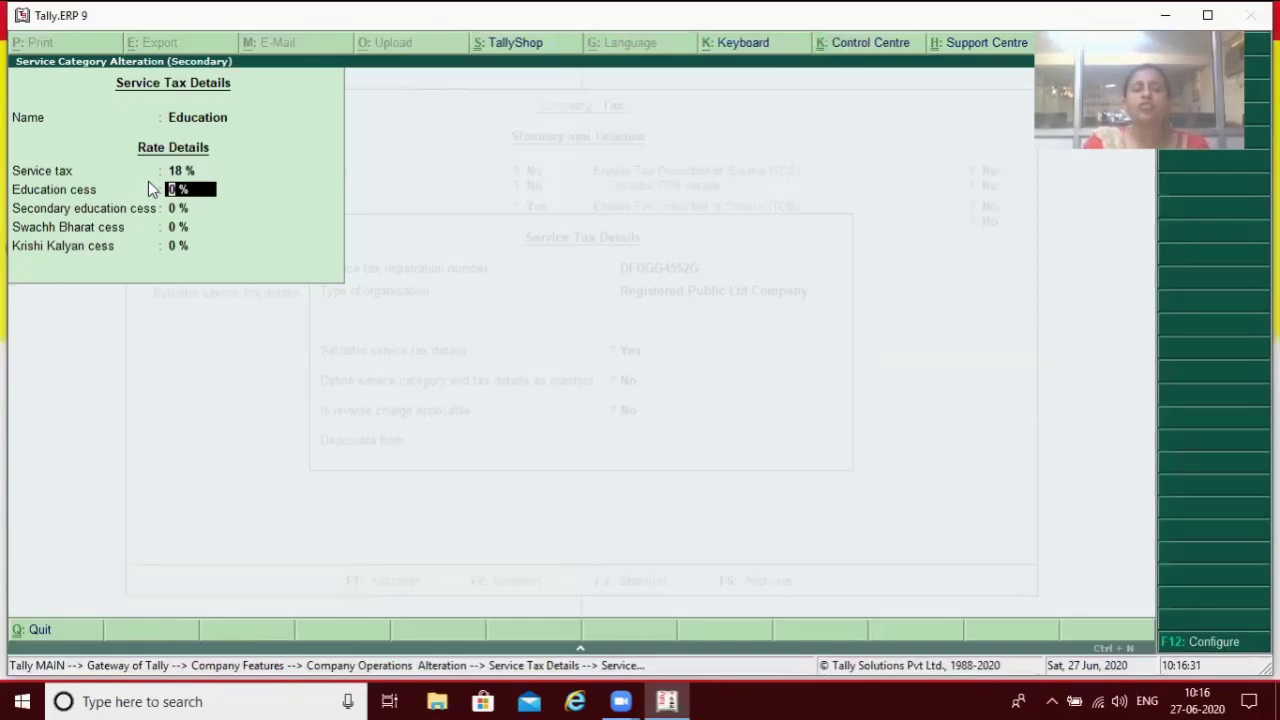
key(Return)
key(Return)
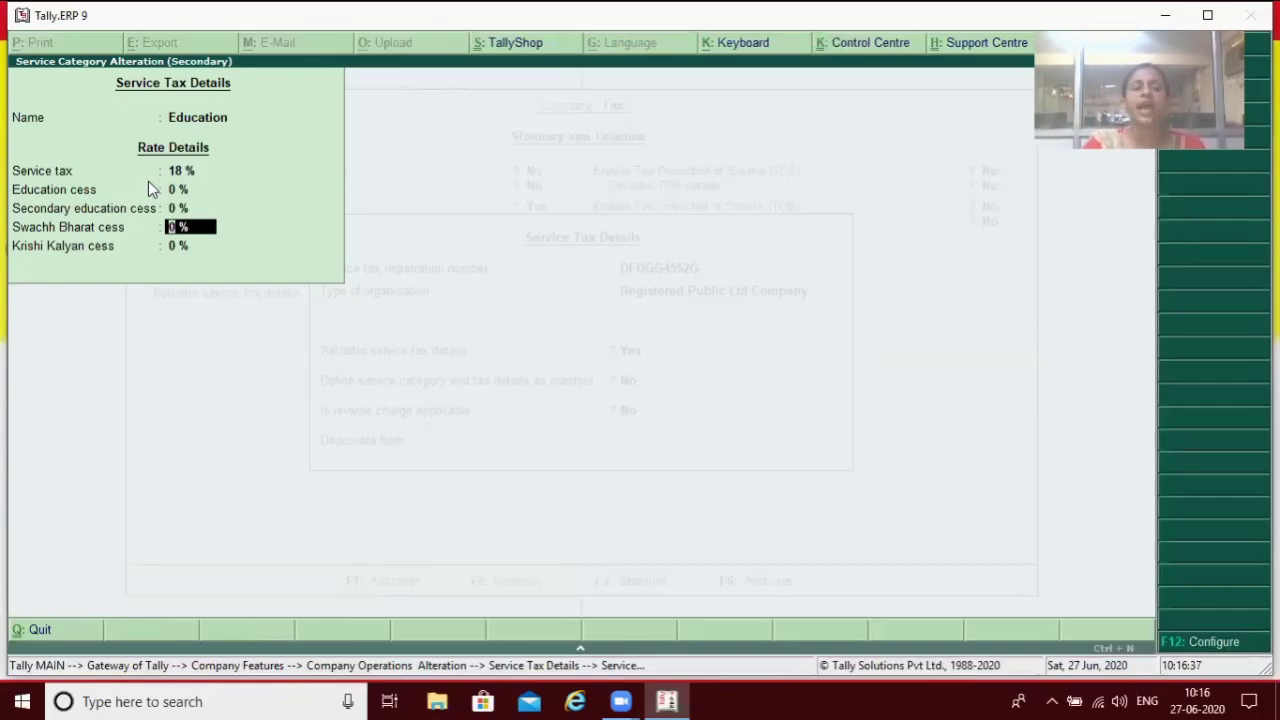
key(Return)
key(Return)
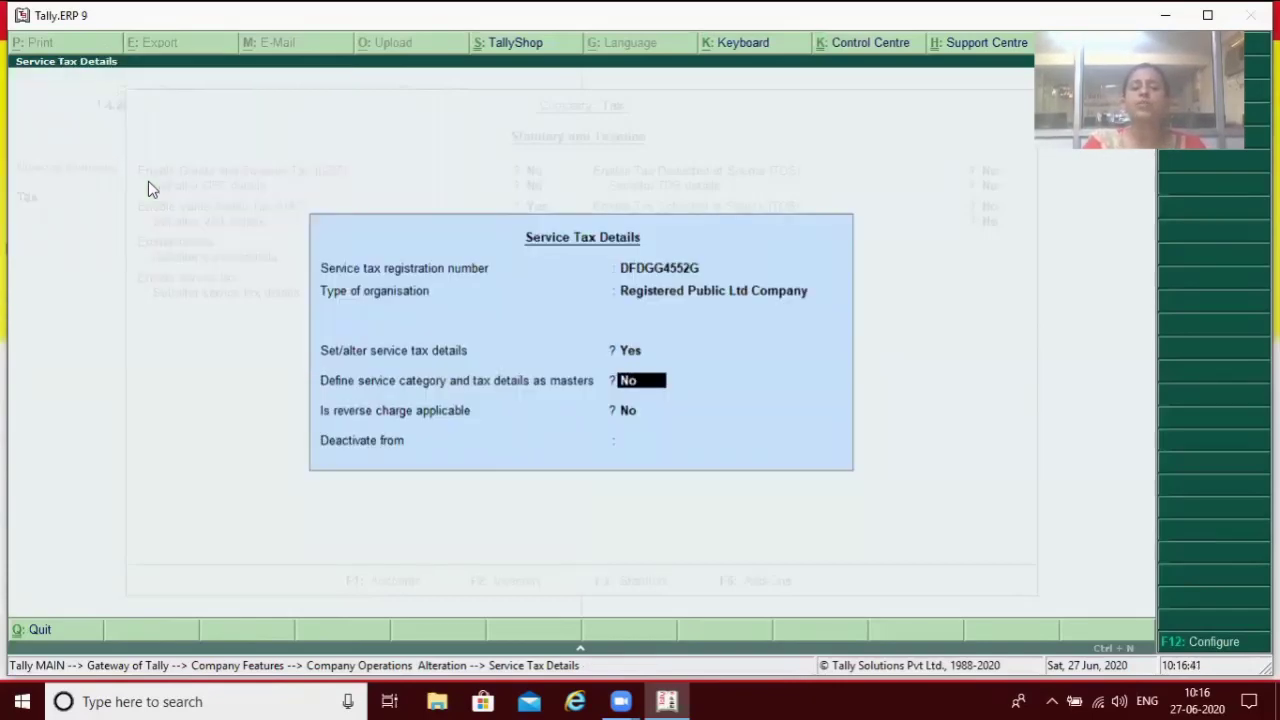
Enable defining service category and tax details as masters, leave reverse charge off, accept the company features and return to the gateway.
text(y)
key(Return)
key(Return)
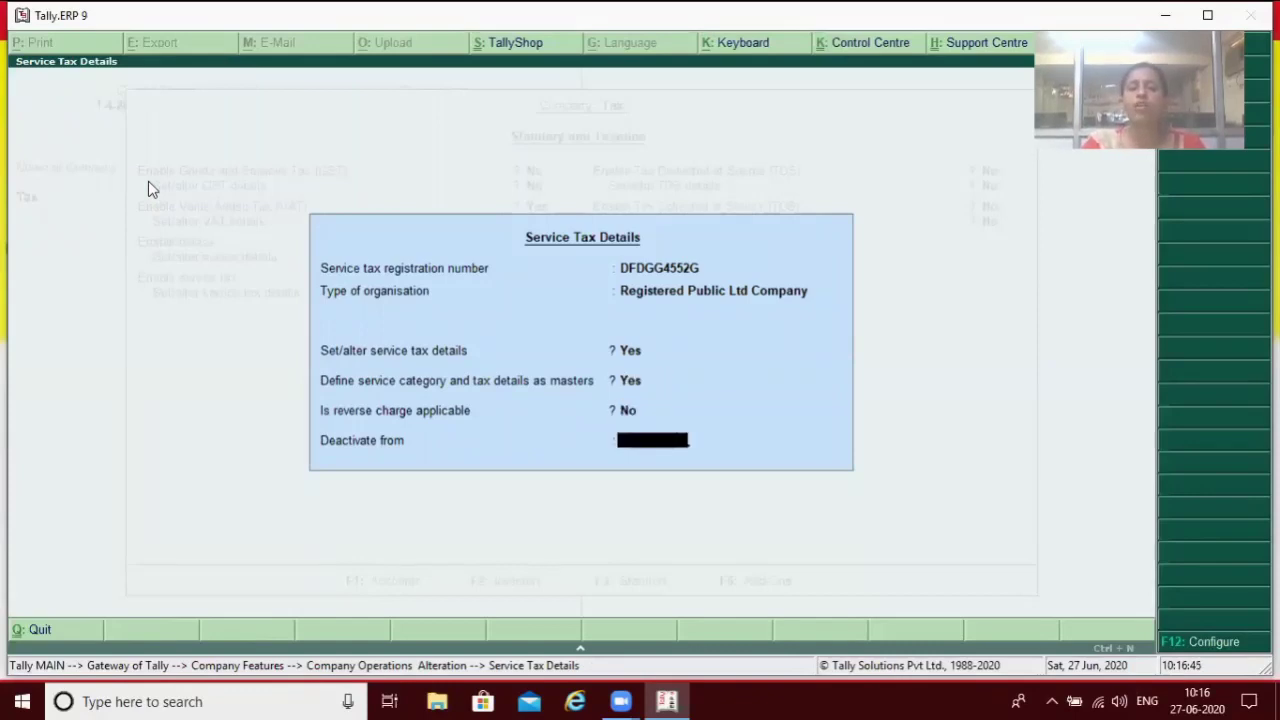
key(Return)
key(Return)
key(Return)
key(Return)
key(Return)
click(147, 179)
key(Return)
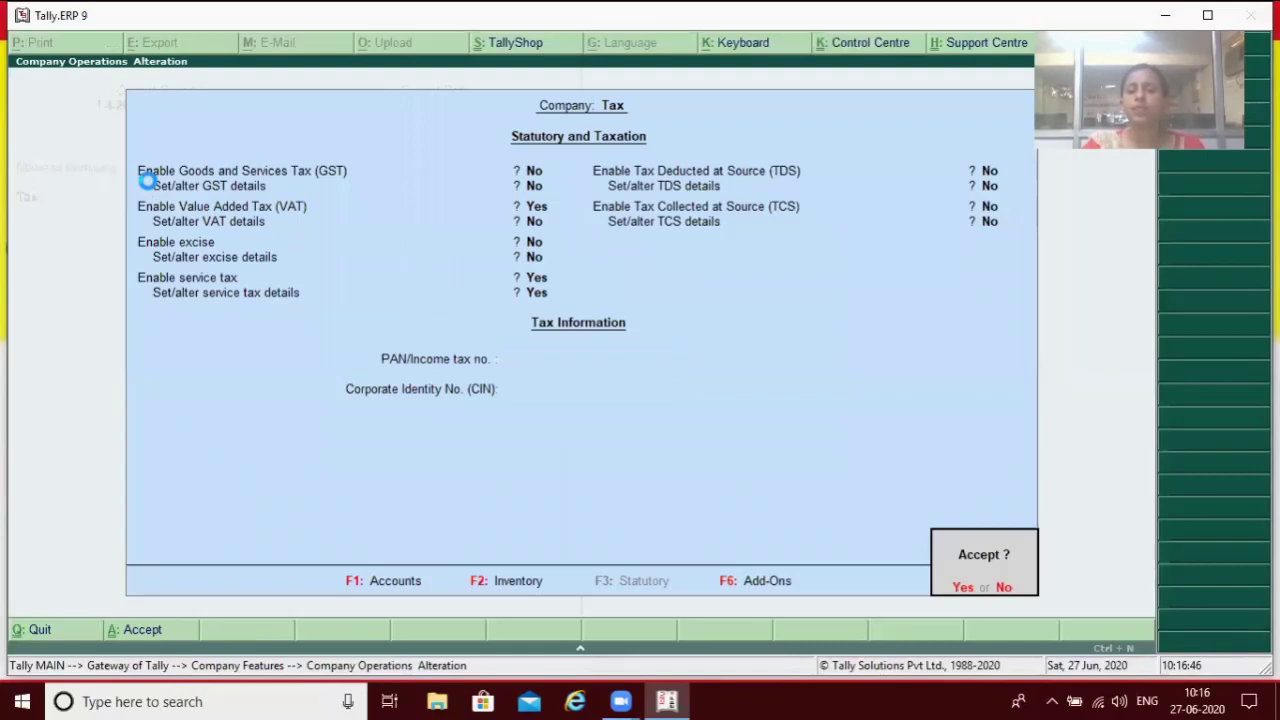
key(y)
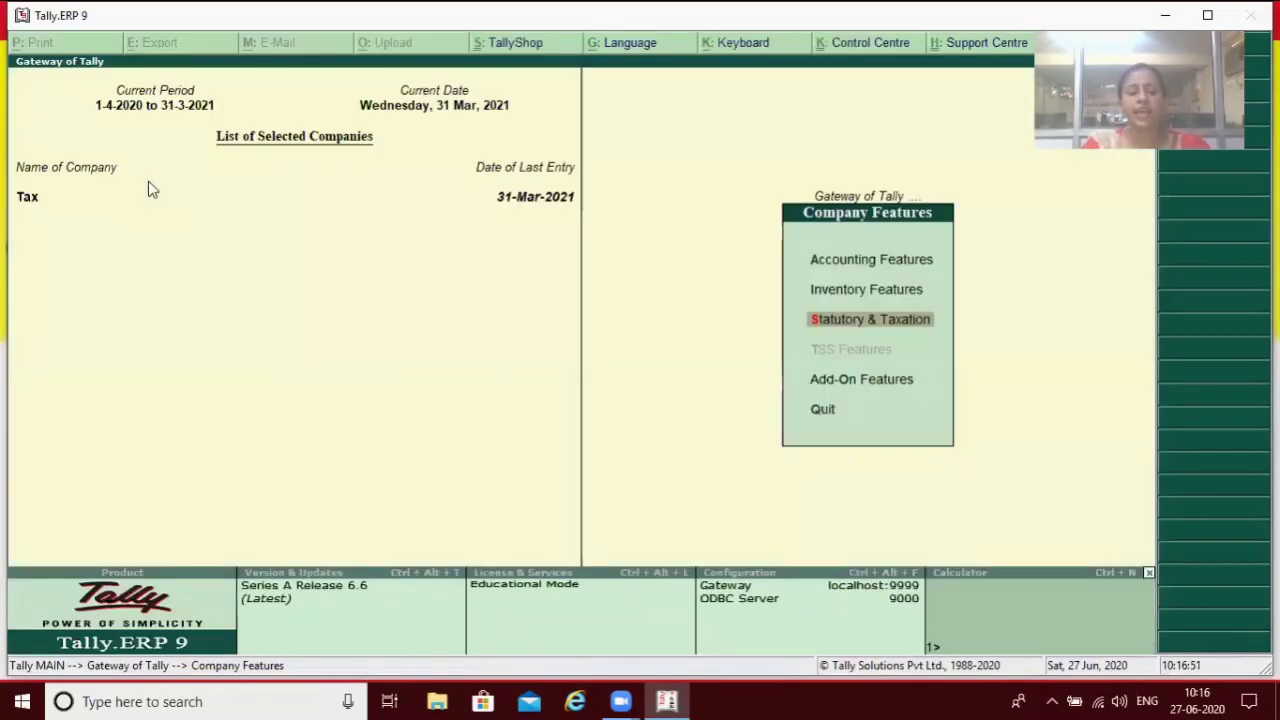
key(Escape)
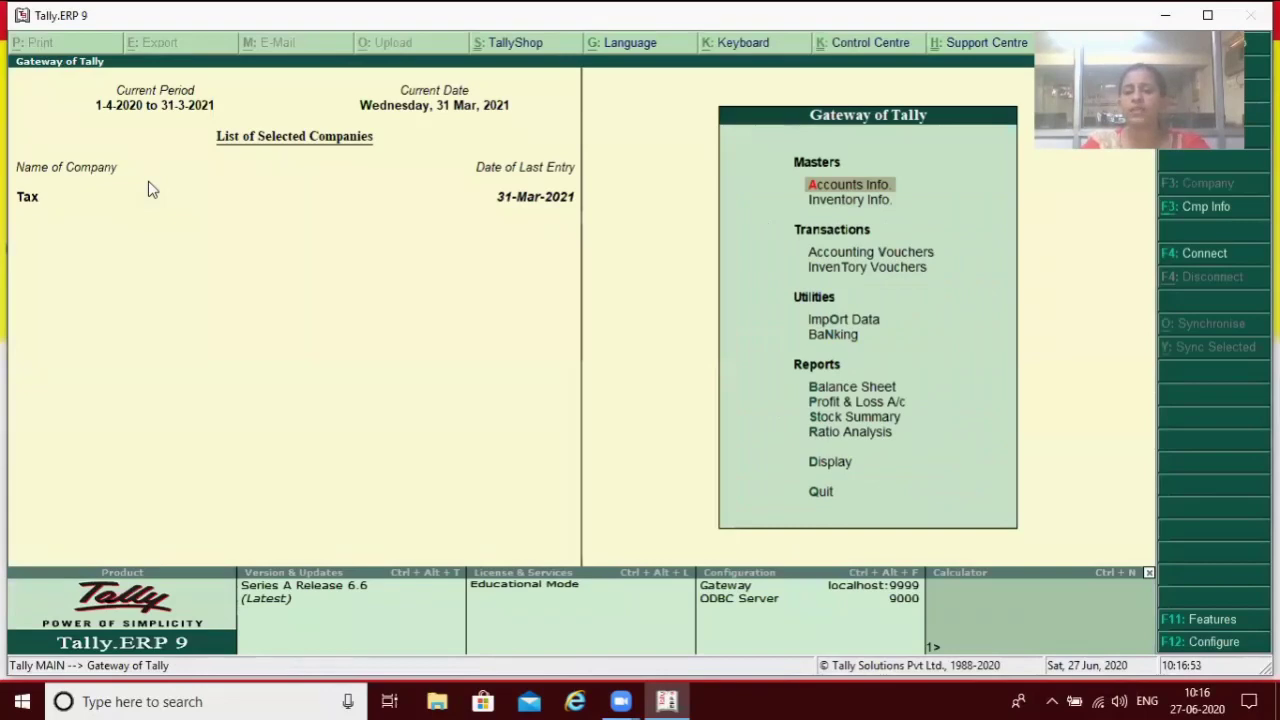
key(Return)
key(Down)
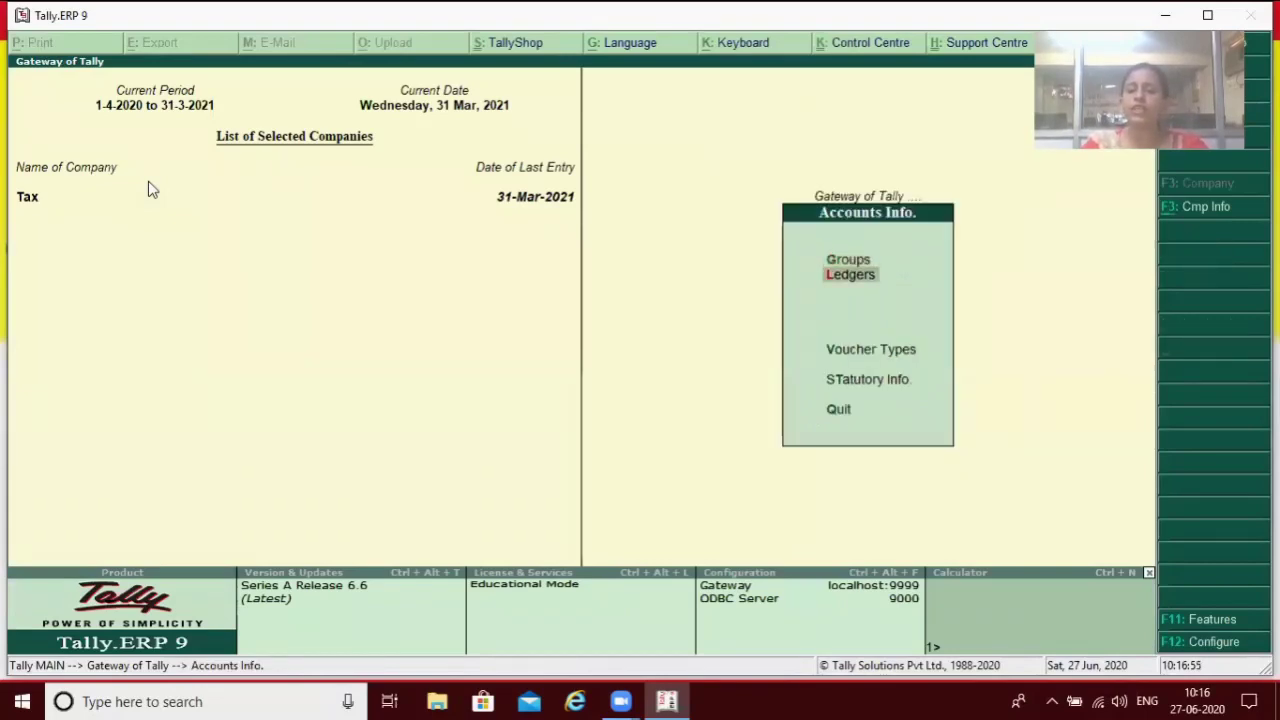
key(Return)
key(Return)
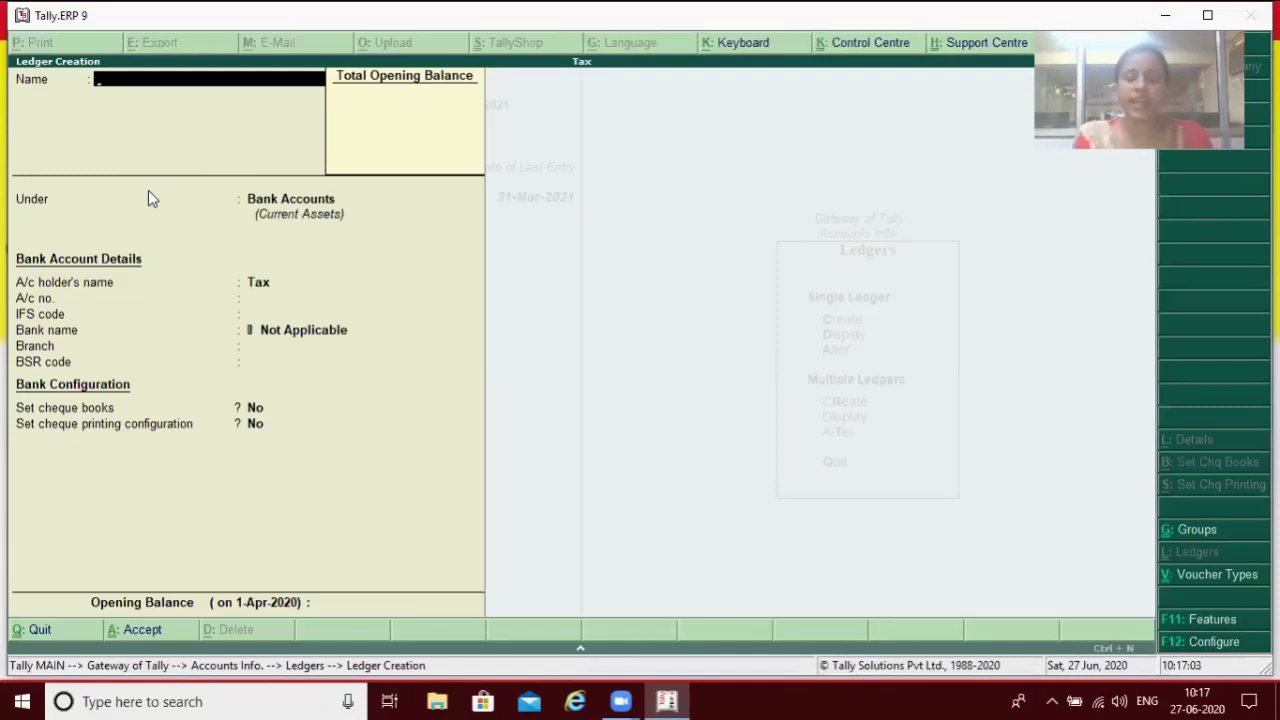
text(Pur)
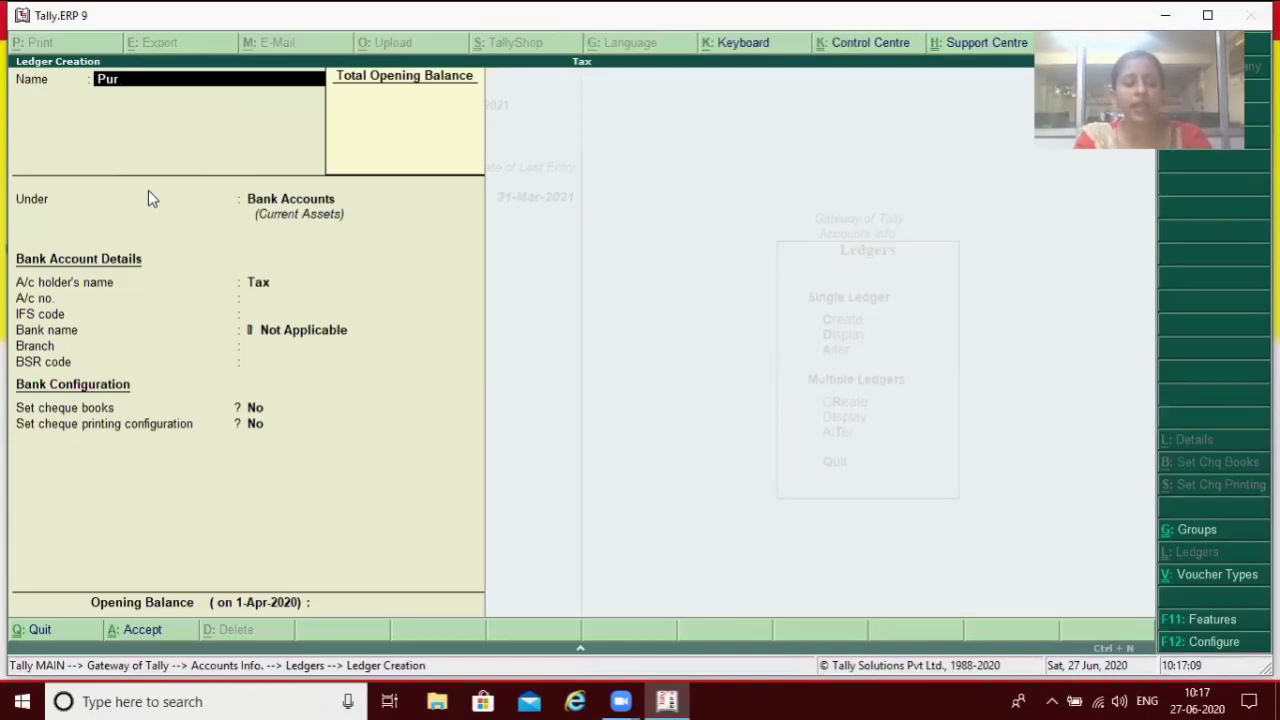
text( @)
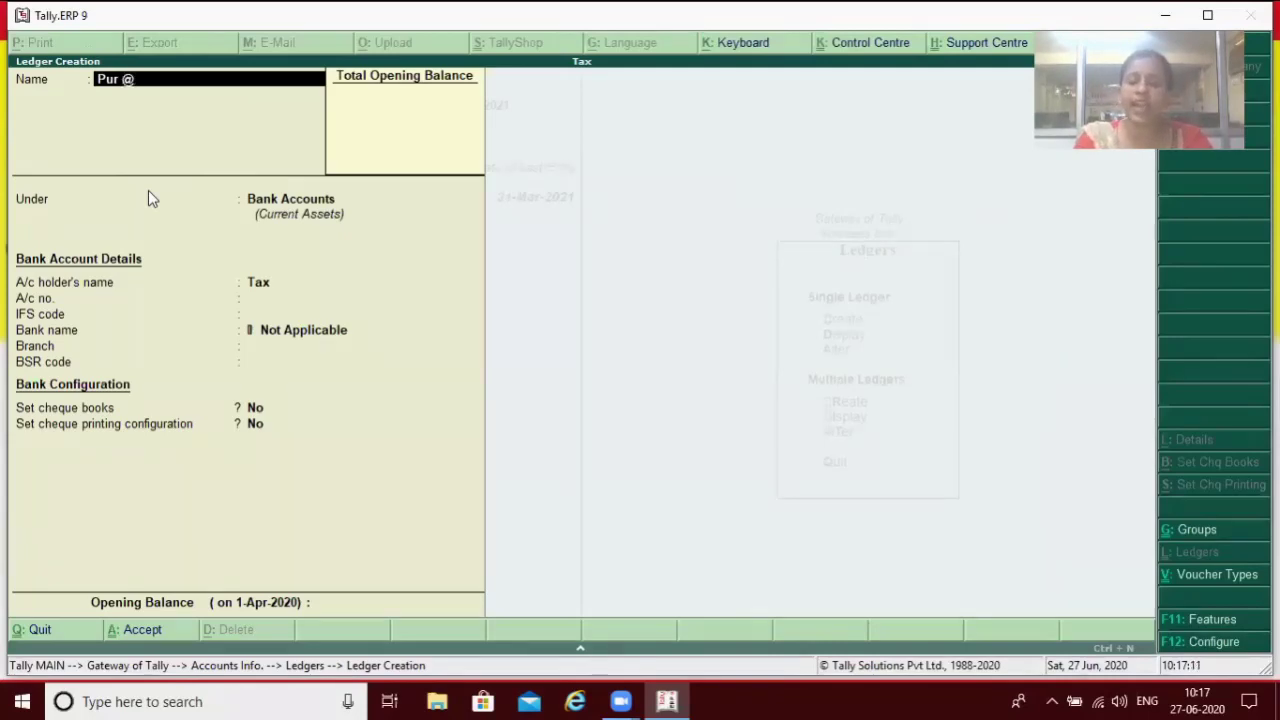
key(BackSpace)
key(BackSpace)
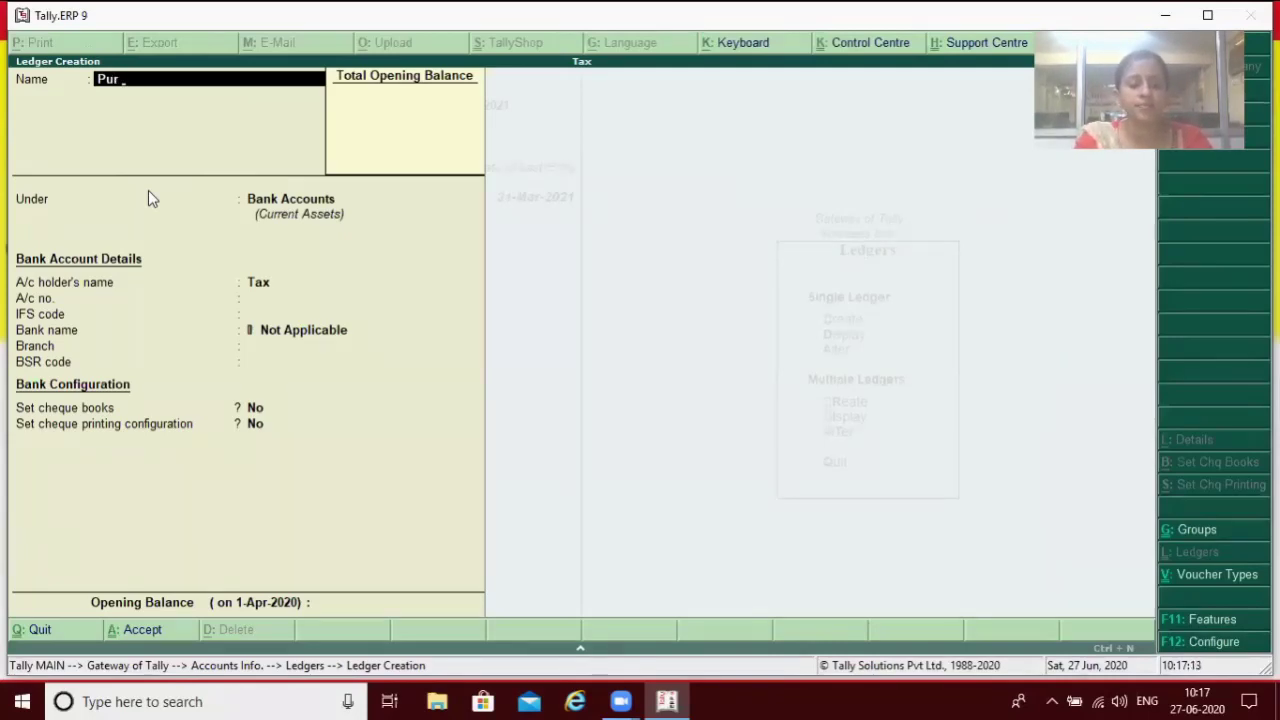
text(Chase)
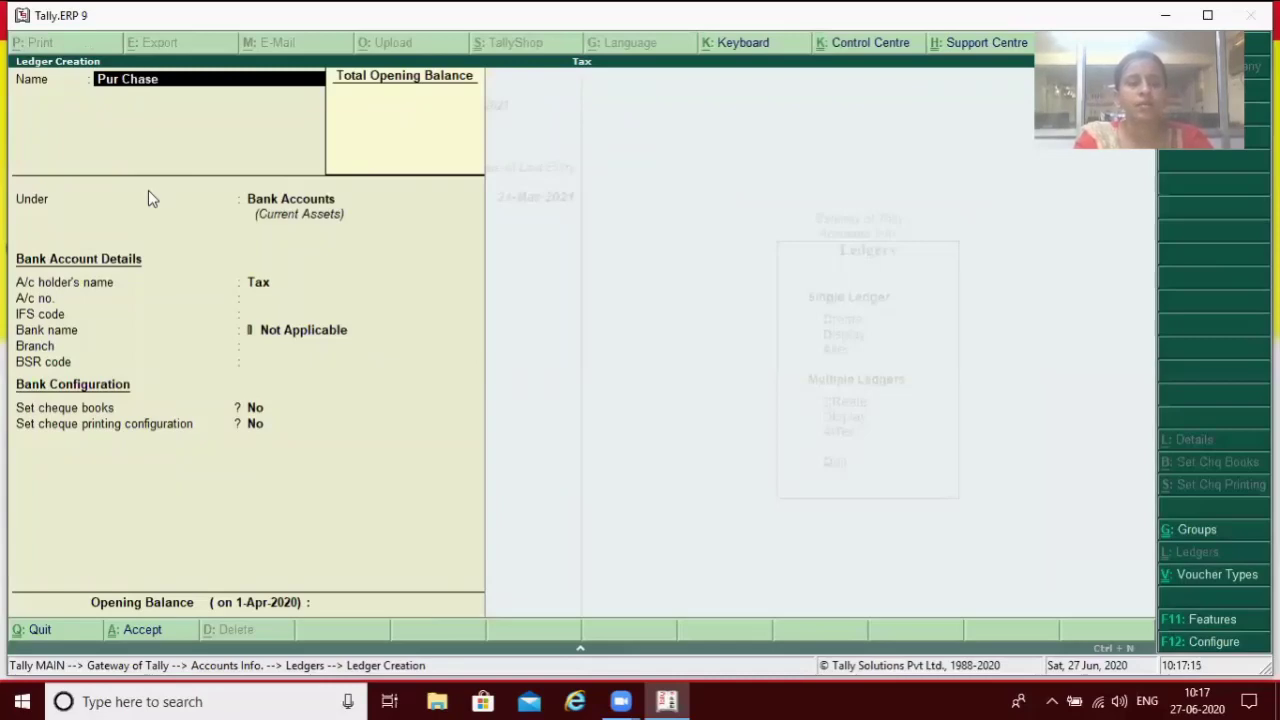
text( @)
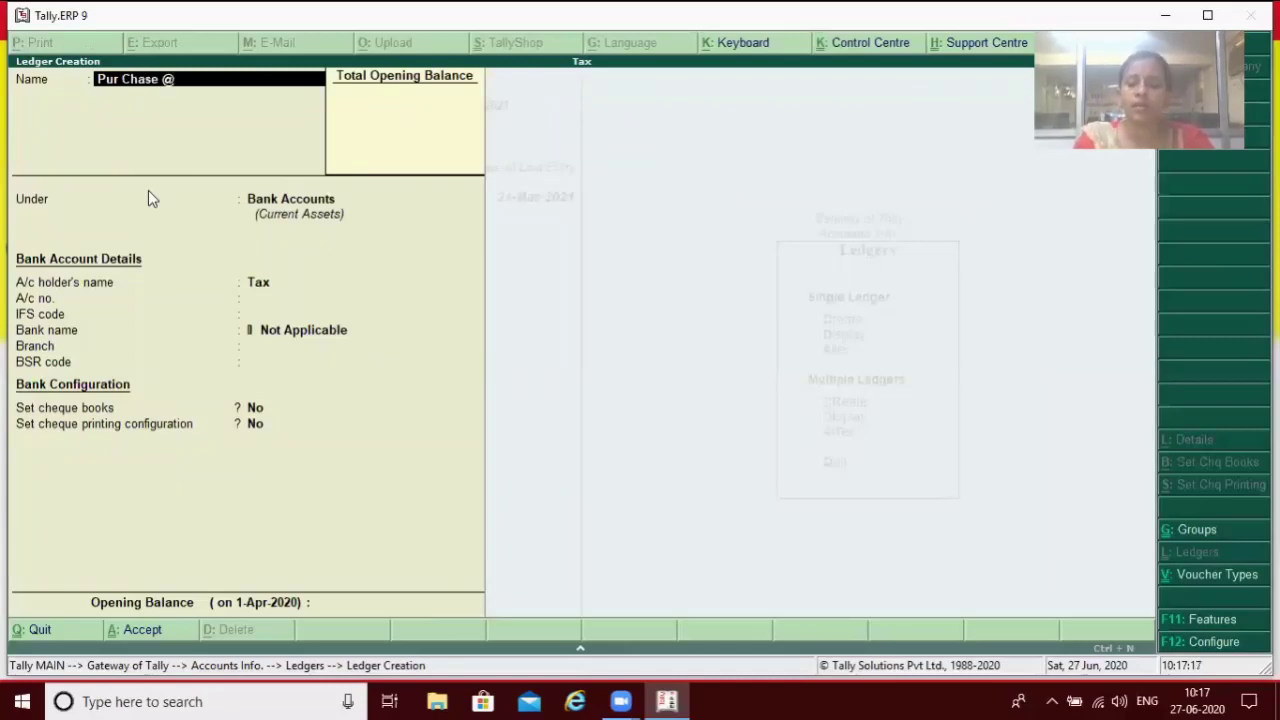
text(18%)
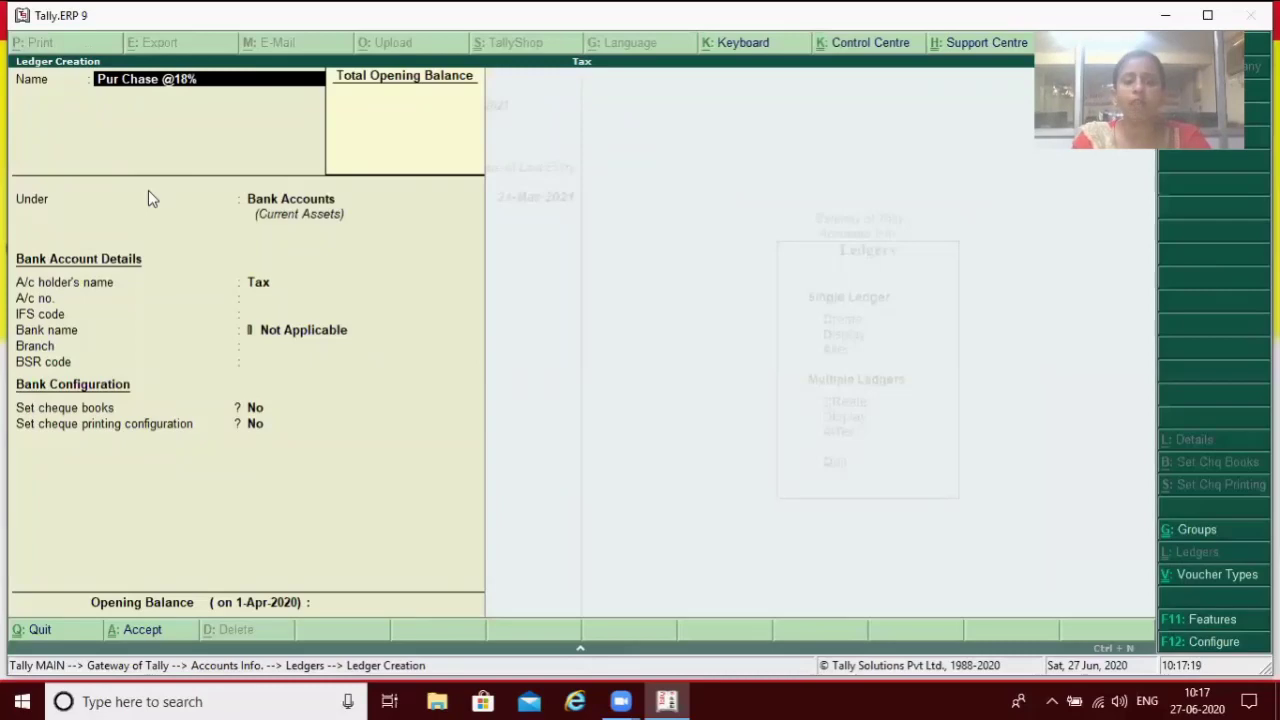
key(Return)
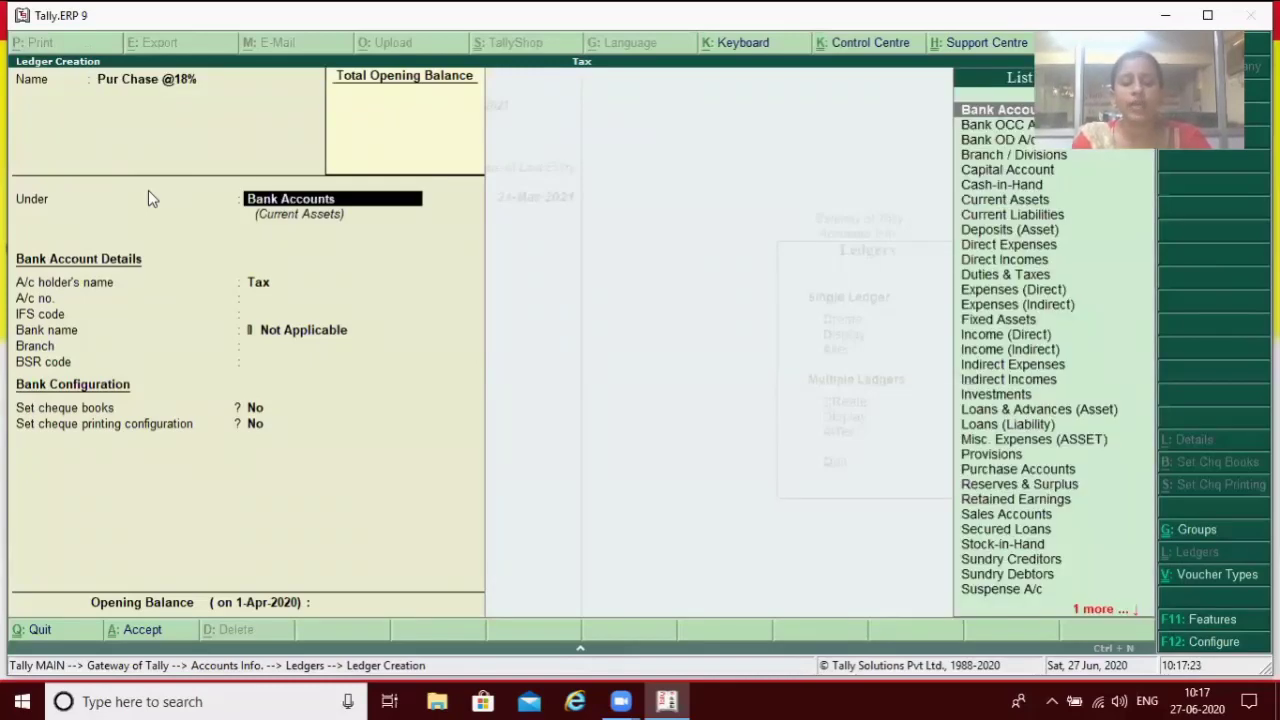
Place the new ledger under Purchase Accounts, keeping inventory values affected and the type of ledger as Not Applicable.
text(P)
key(Down)
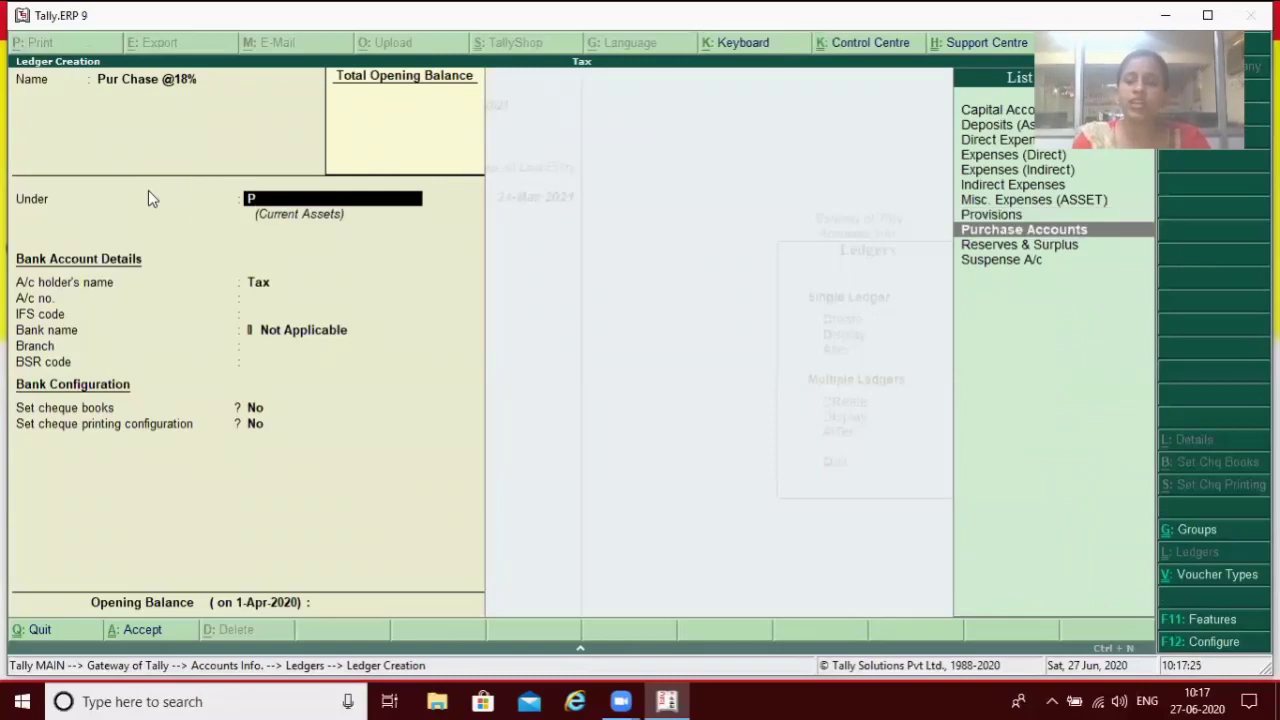
key(Return)
key(Return)
key(Return)
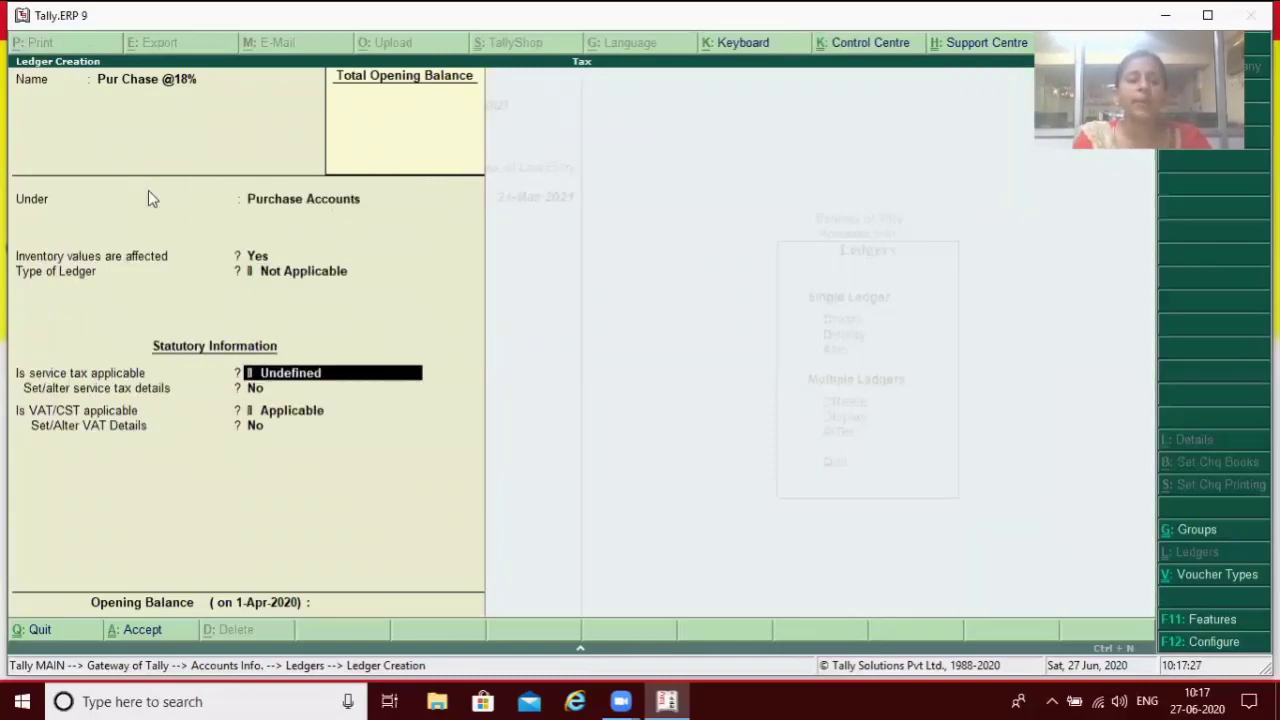
Mark service tax as Applicable for the purchase ledger and open its service tax details.
text(A)
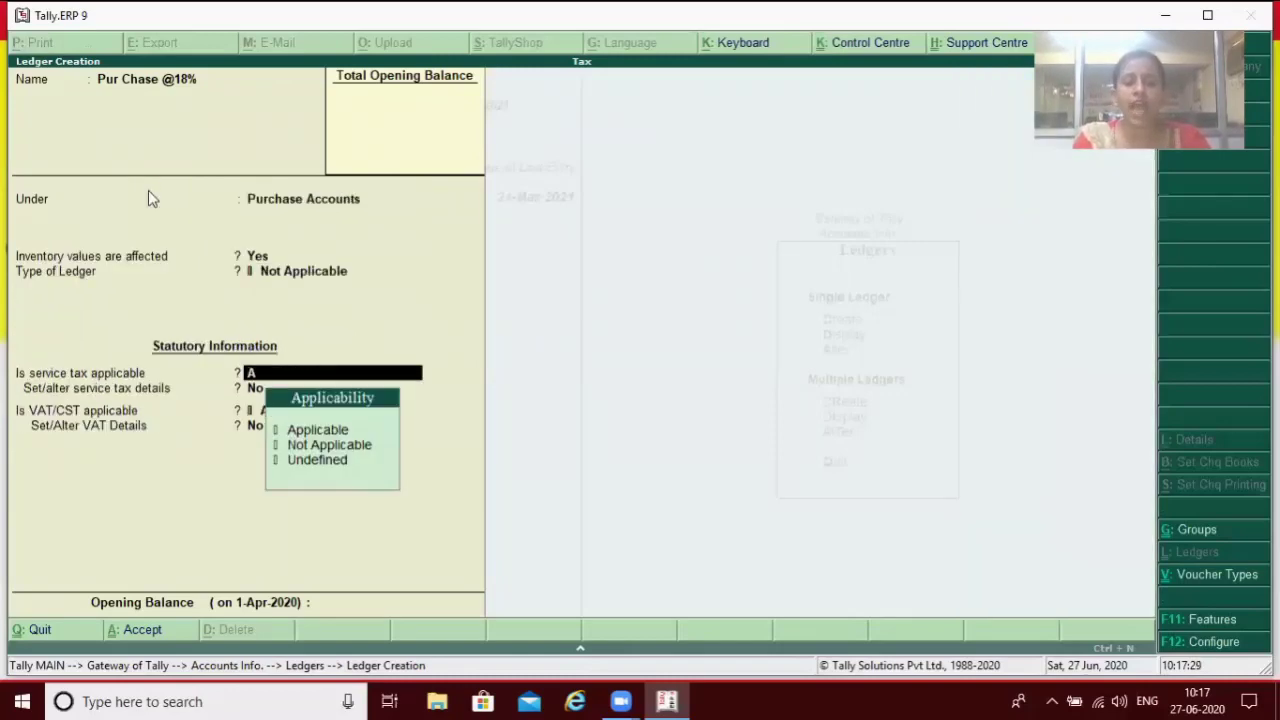
key(Return)
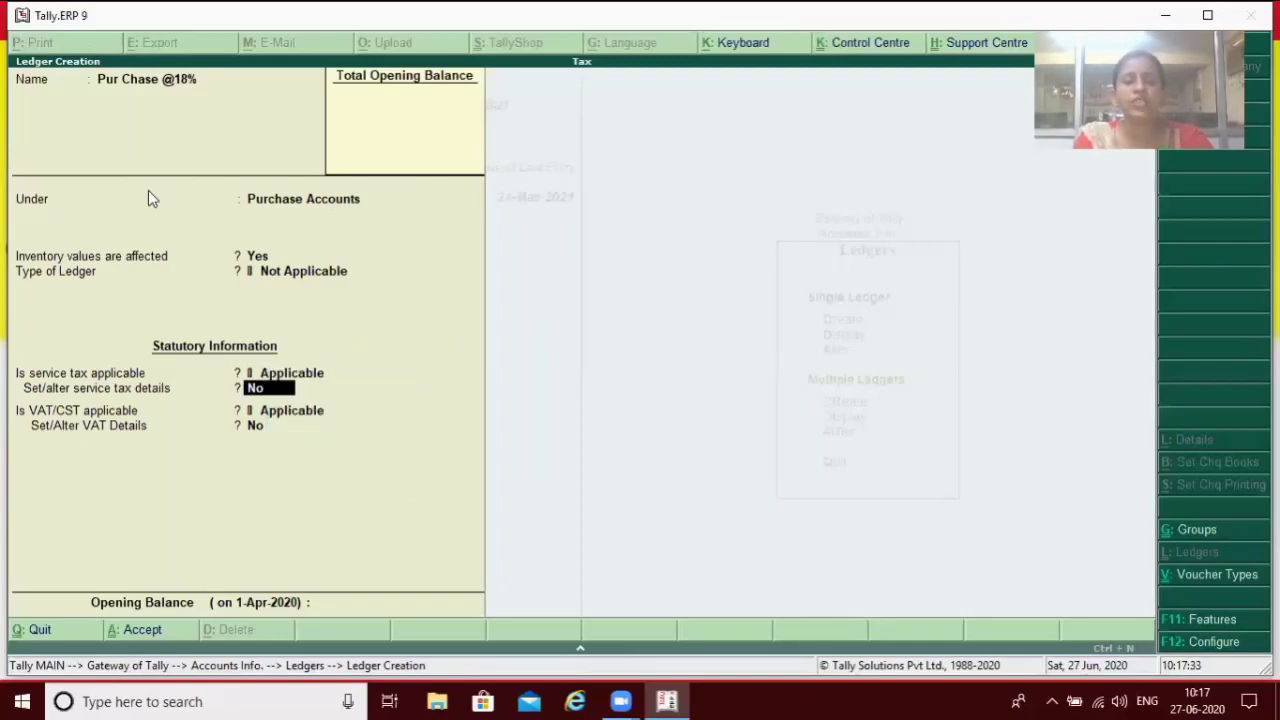
text(y)
key(Return)
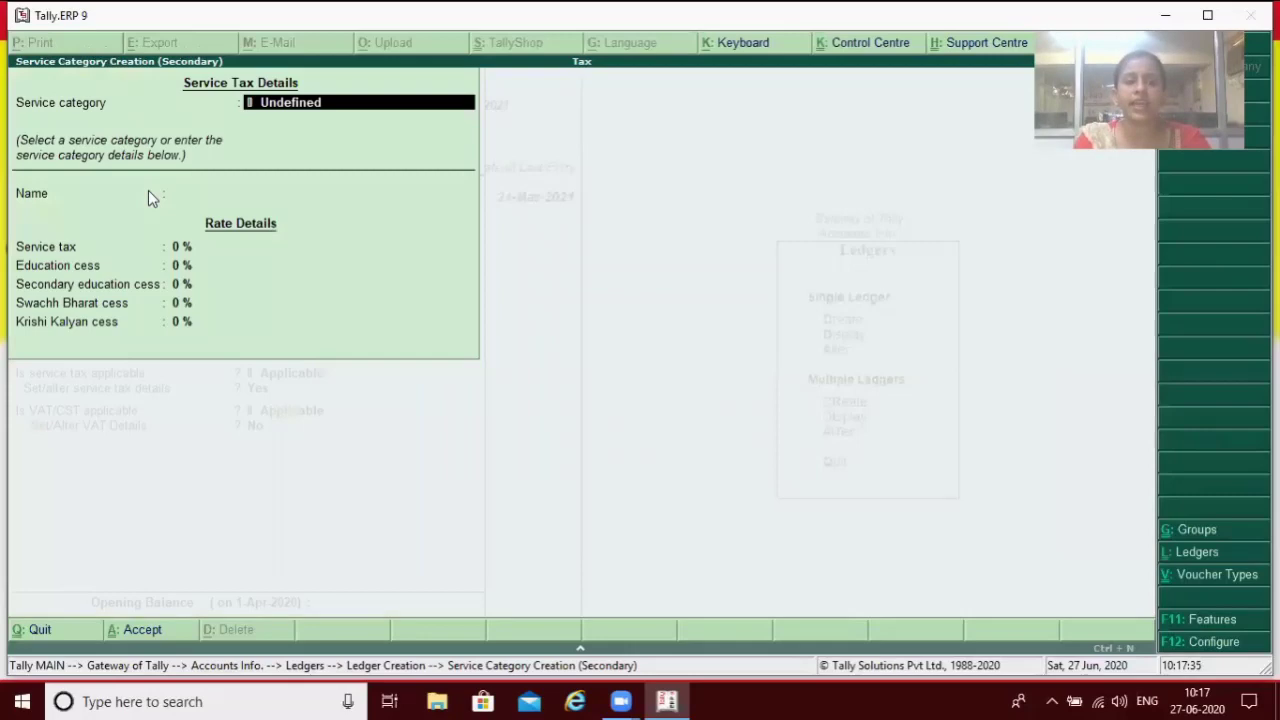
Create a service category named Service Tax with an 18% service tax rate and 0% cesses, and assign it to the purchase ledger.
key(alt+c)
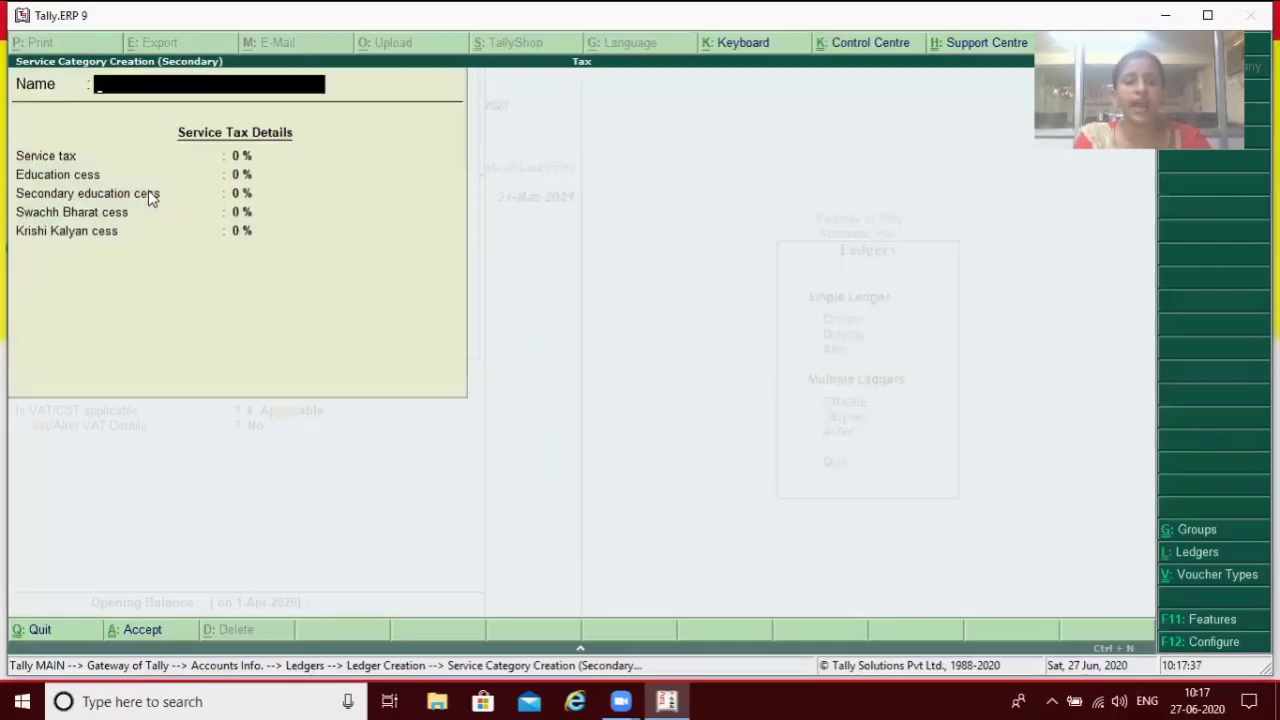
text(Ser)
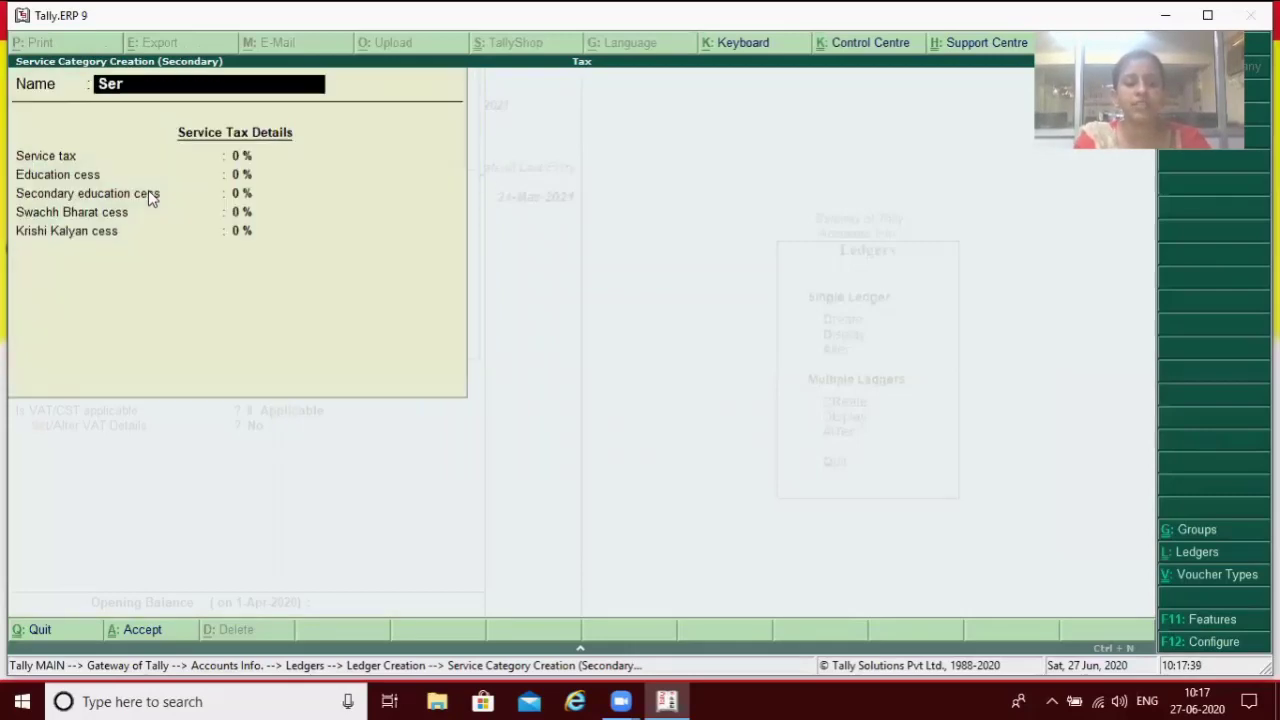
text(vice)
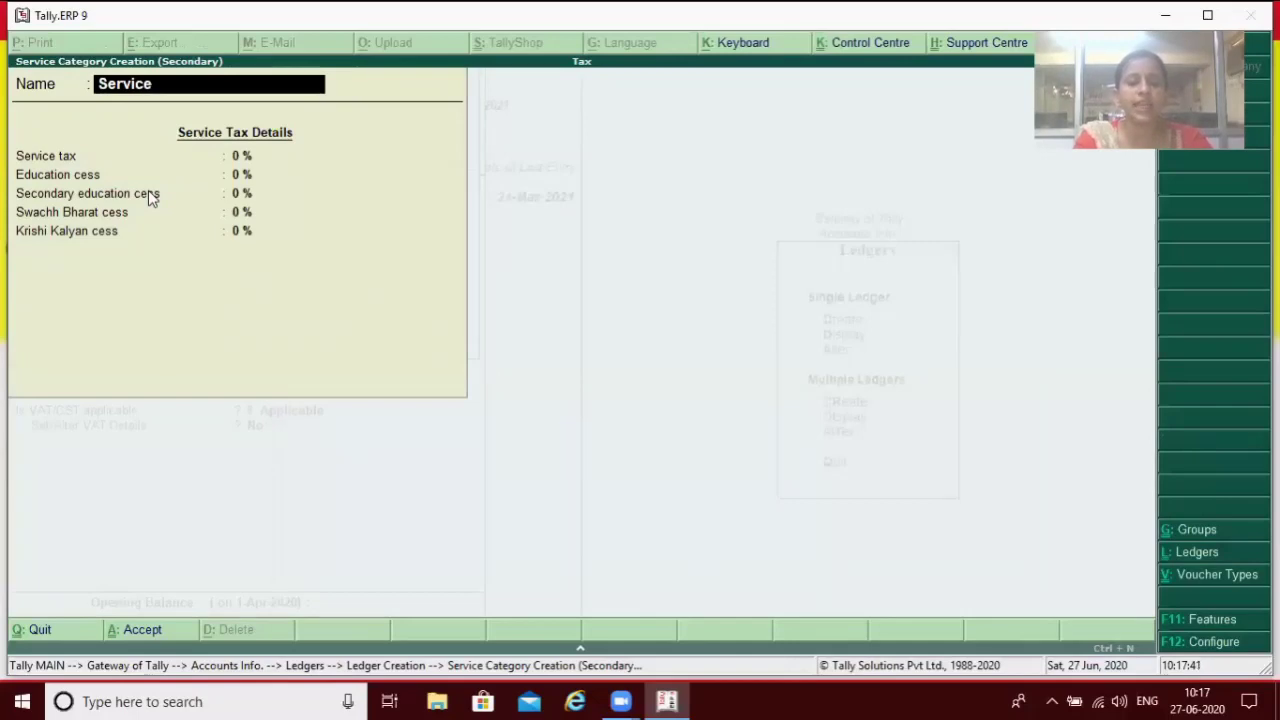
text( tax)
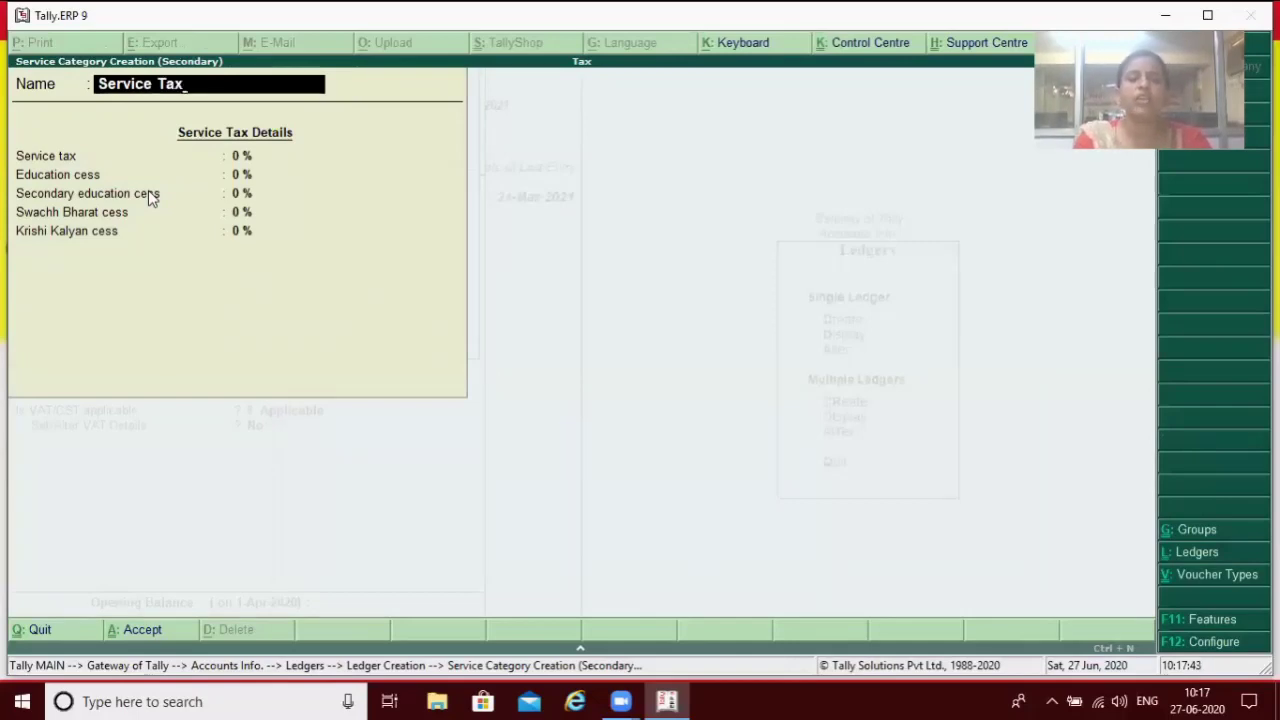
key(Return)
text(1)
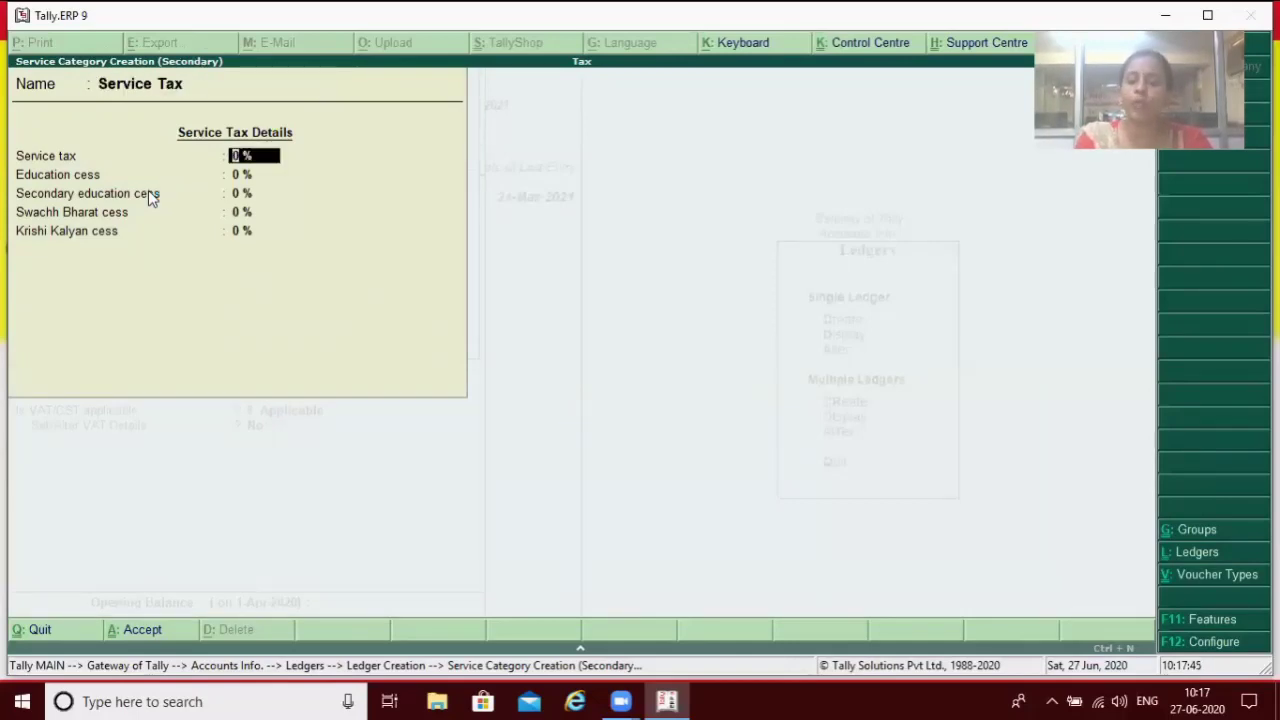
text(8)
key(Return)
key(Return)
key(Return)
key(Return)
key(Return)
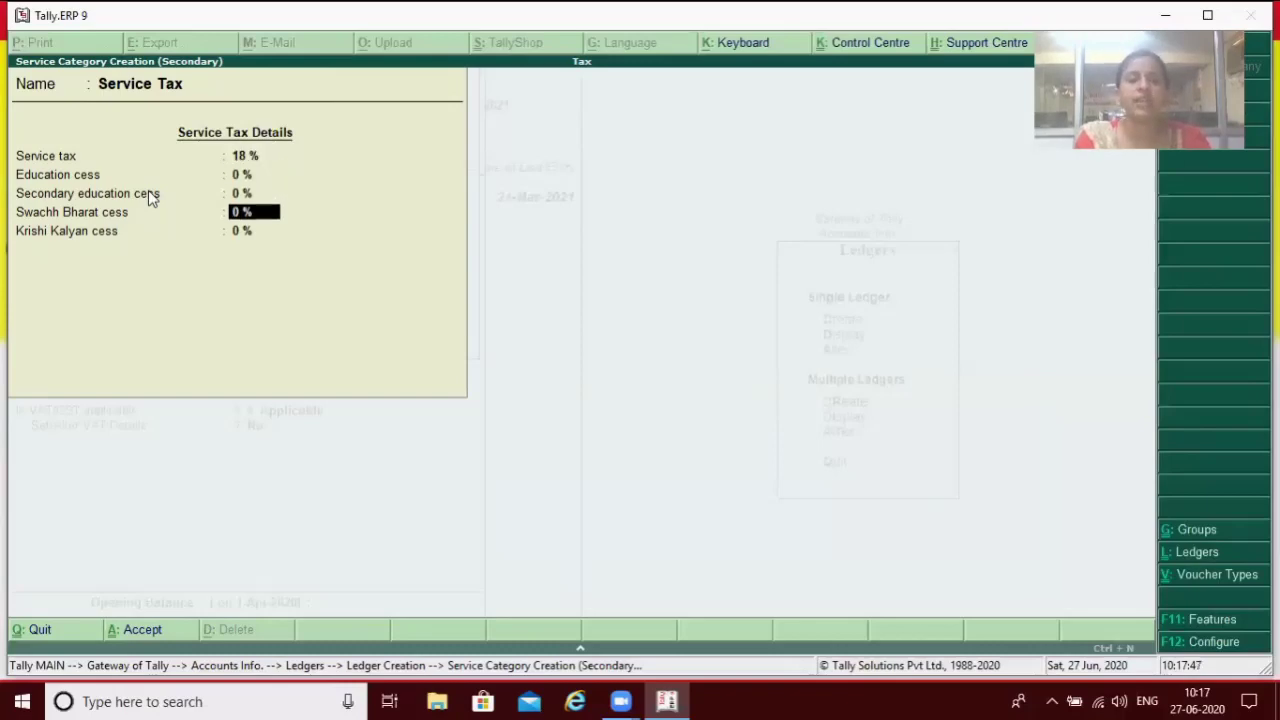
key(Return)
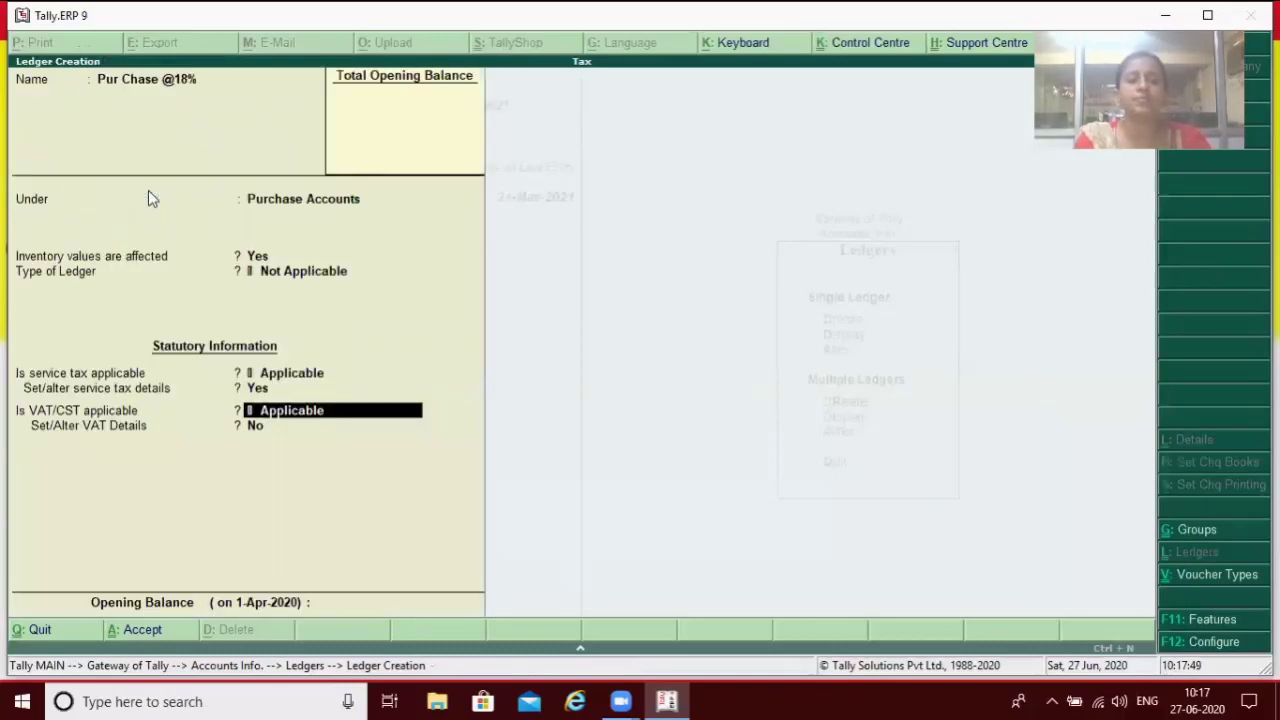
Keep VAT/CST applicable without setting VAT details and save the purchase ledger.
key(Return)
key(Return)
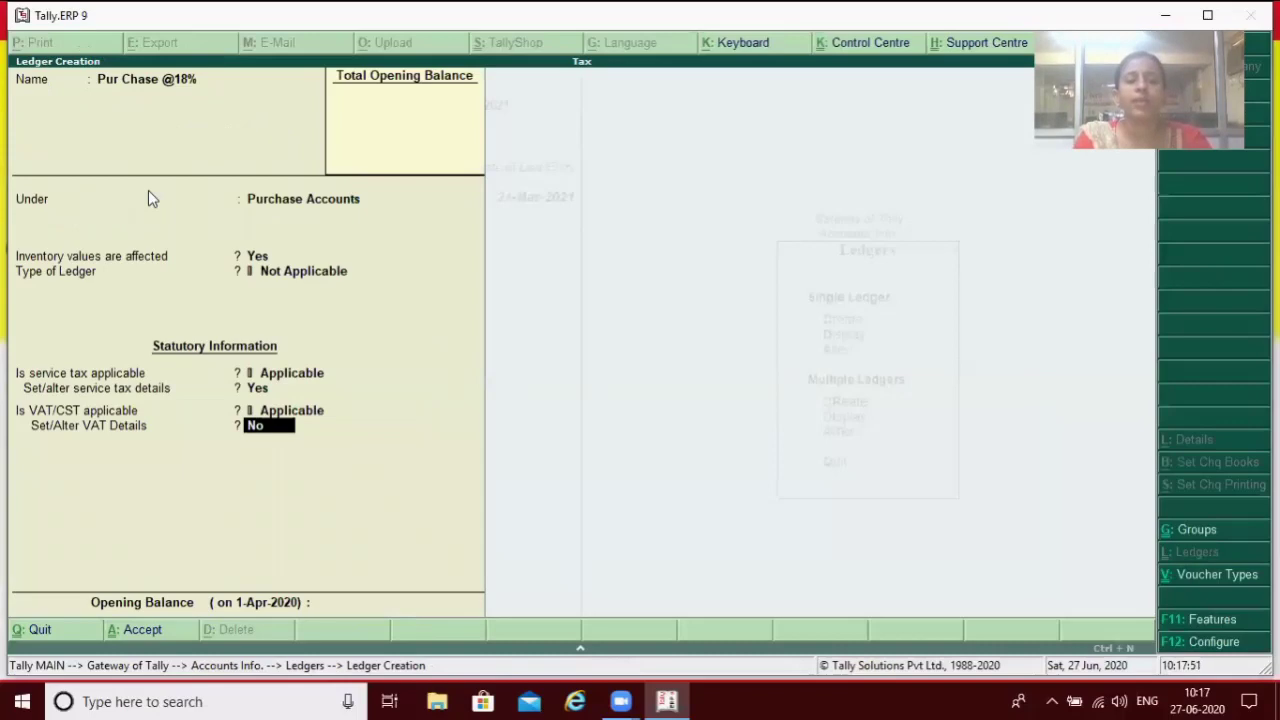
key(Return)
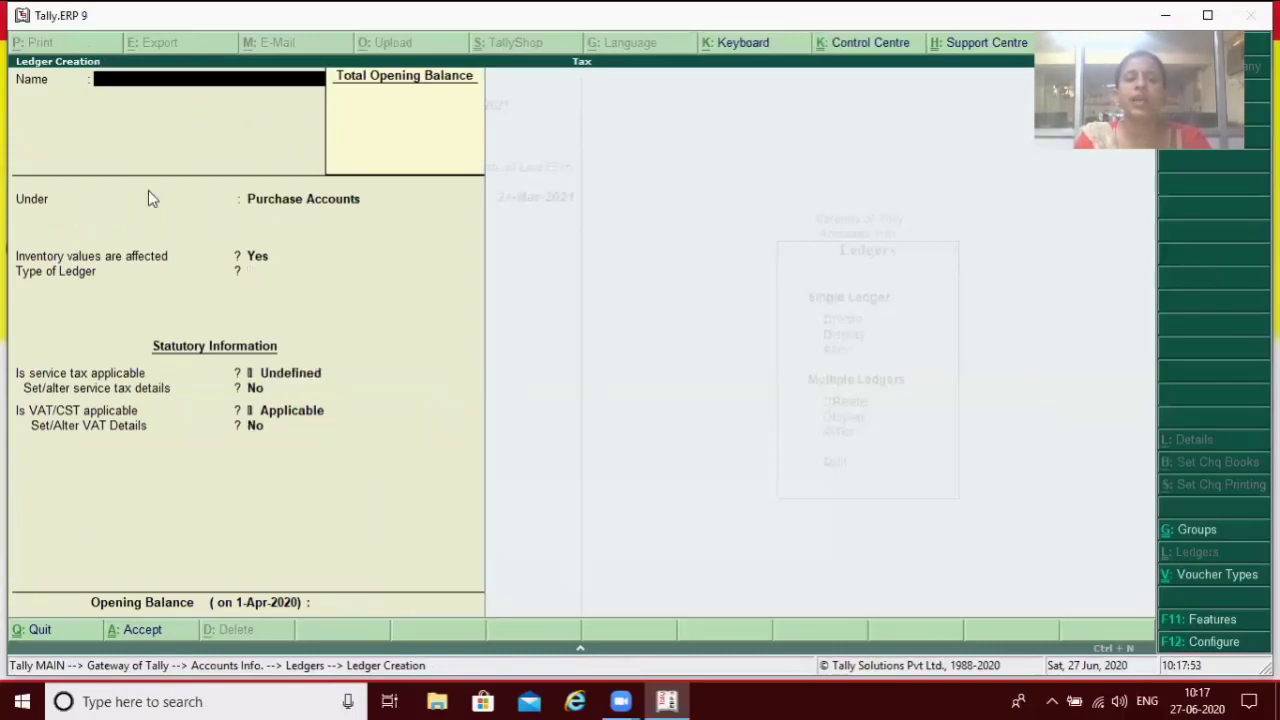
text(Sale)
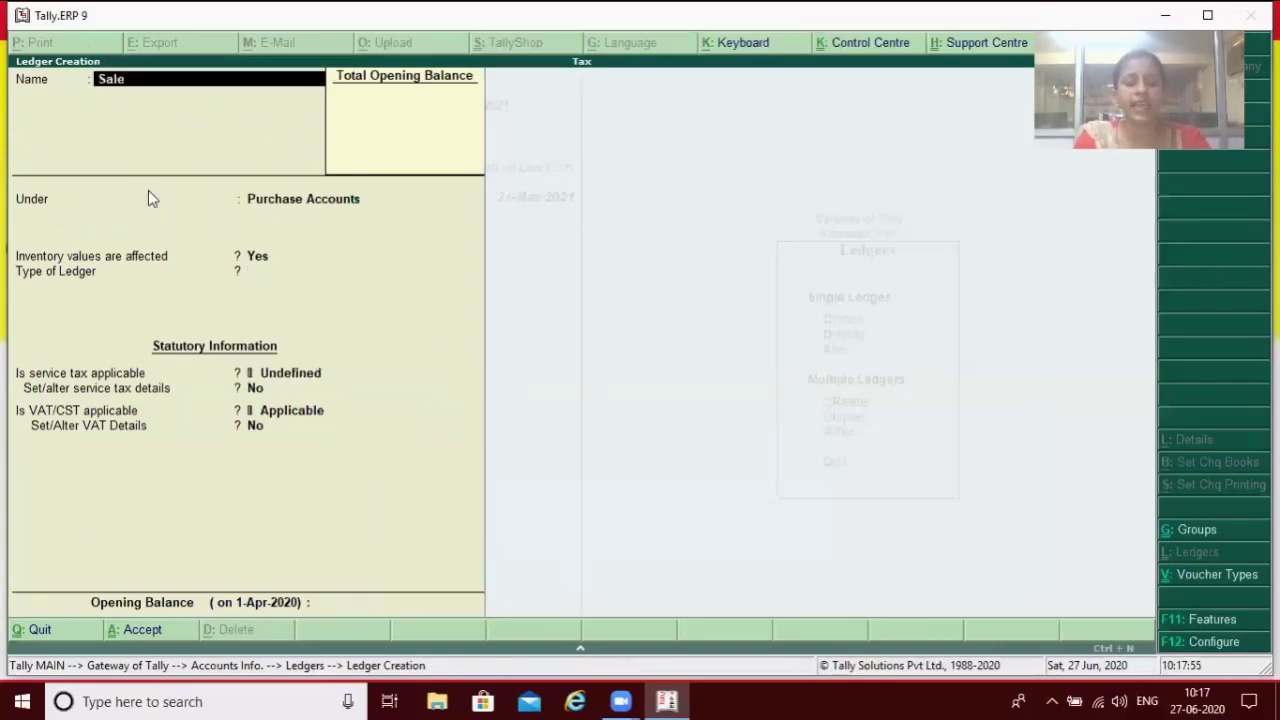
text( @18%)
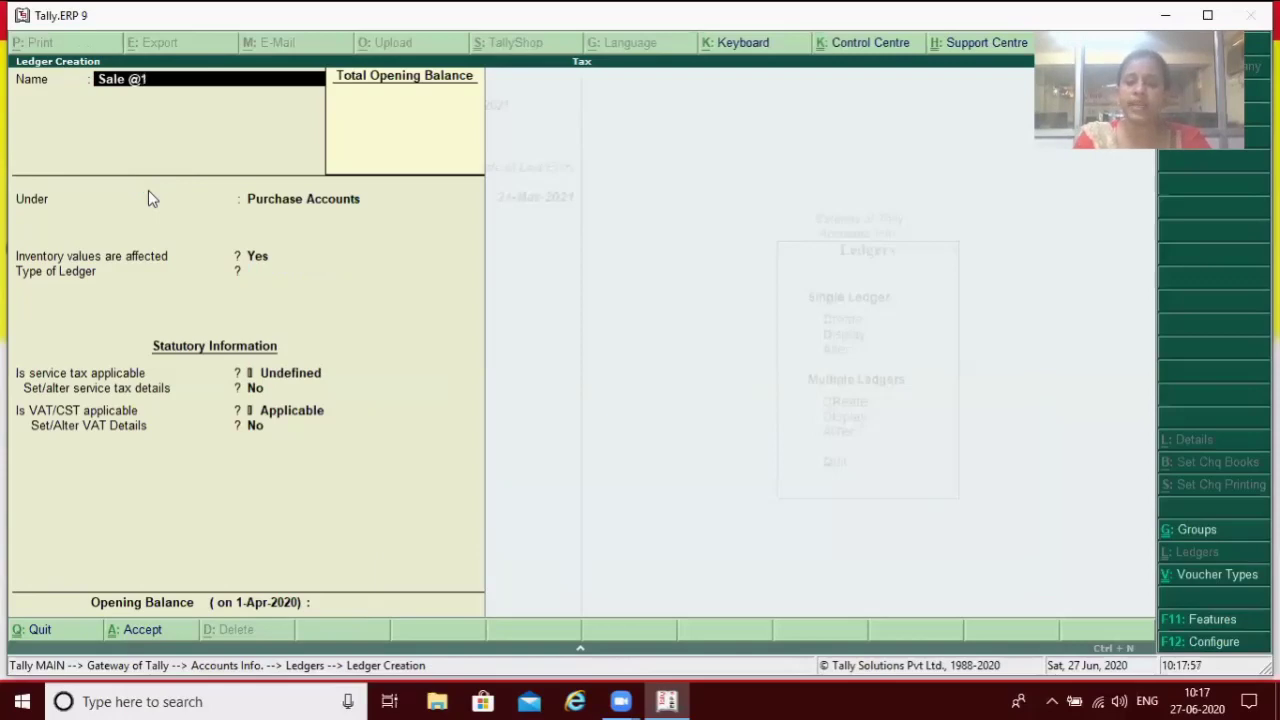
key(Return)
text(S)
key(Down)
key(Up)
key(Up)
key(Up)
key(Up)
key(Up)
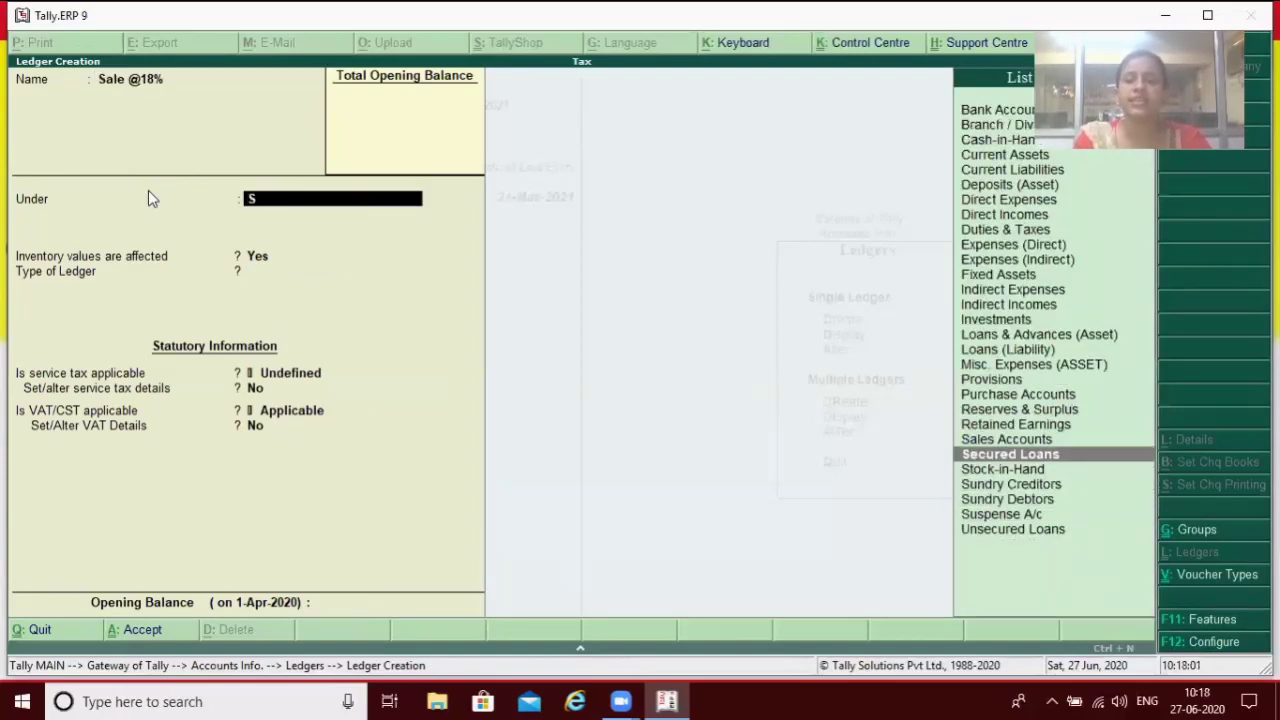
key(Return)
key(Return)
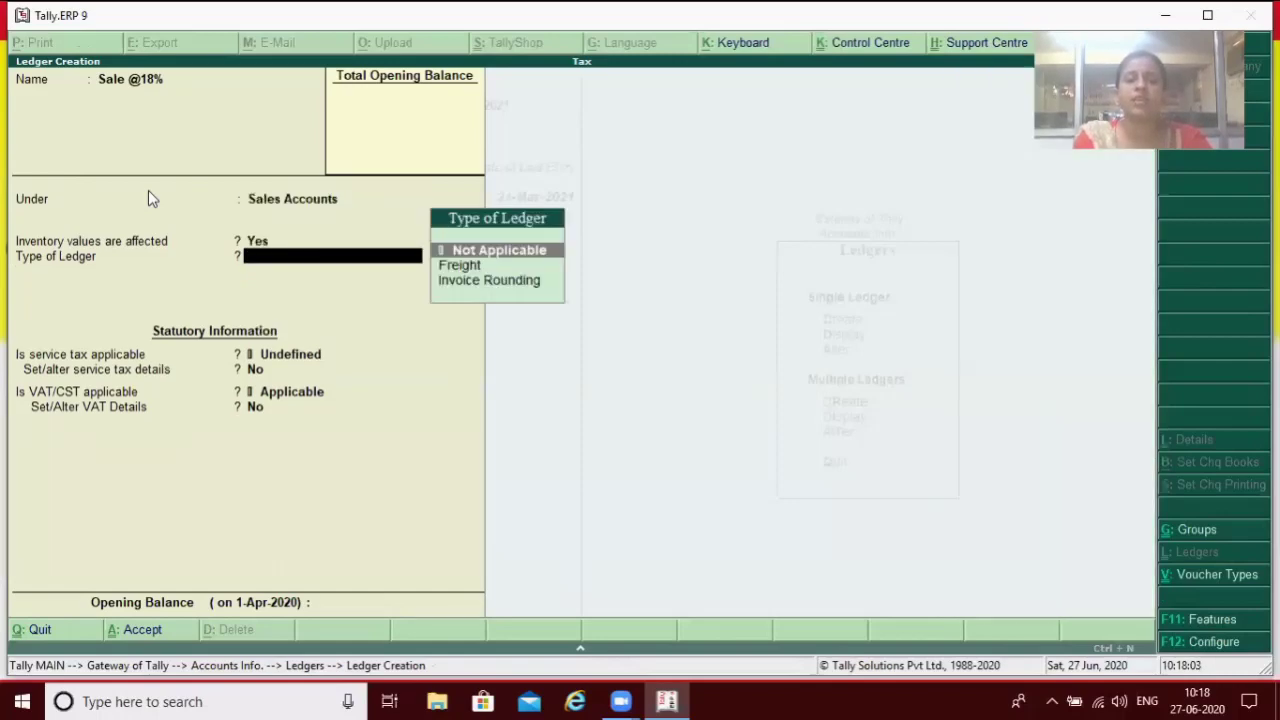
key(Return)
text(A)
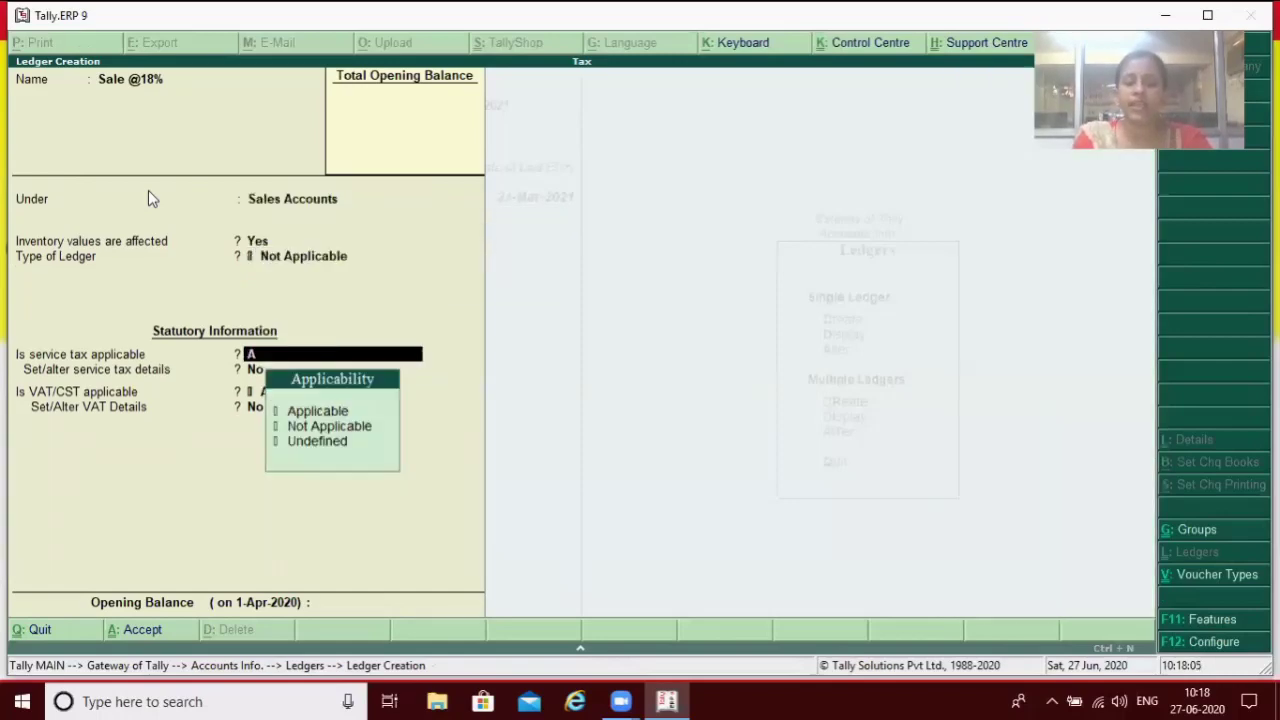
key(Return)
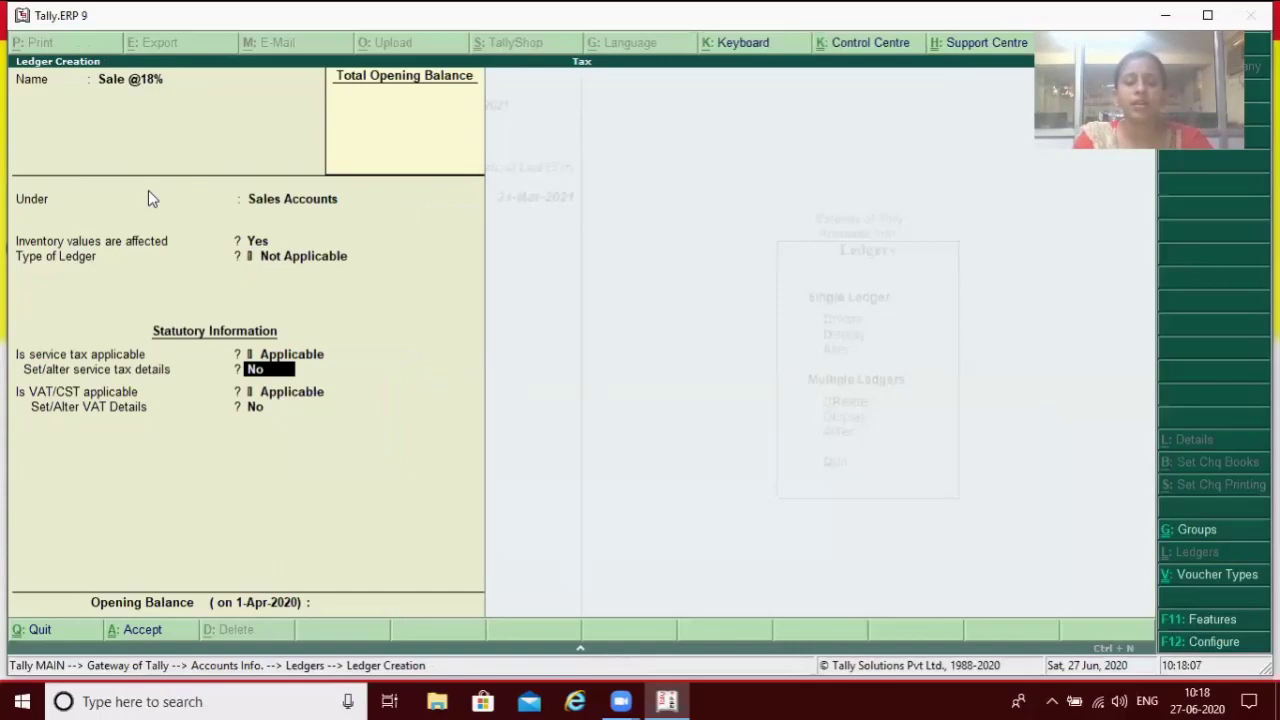
key(y)
text(S)
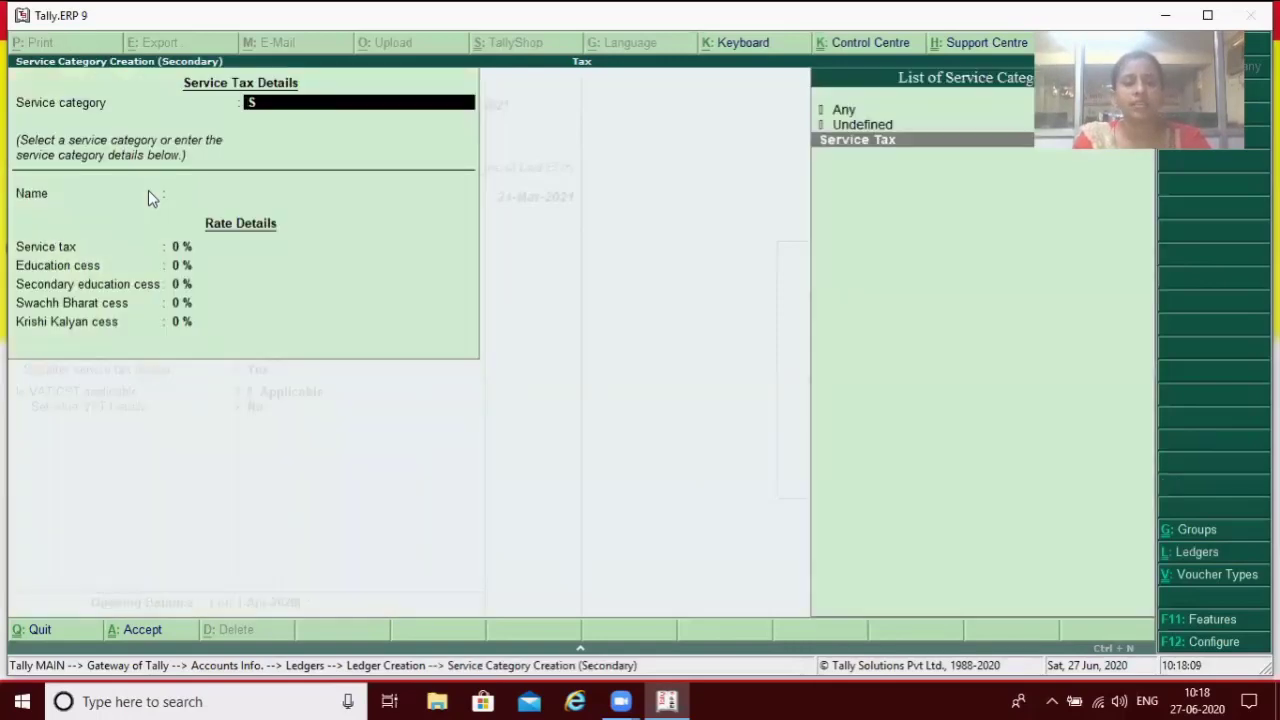
key(Return)
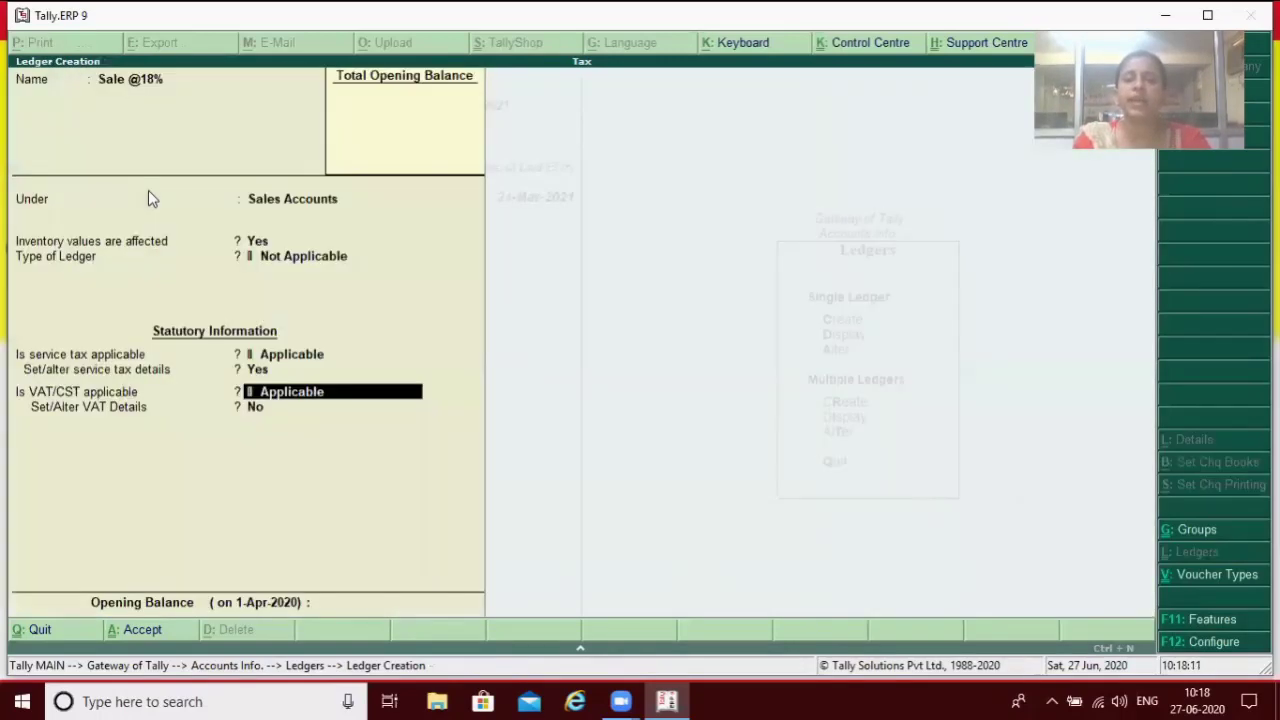
key(Return)
key(Return)
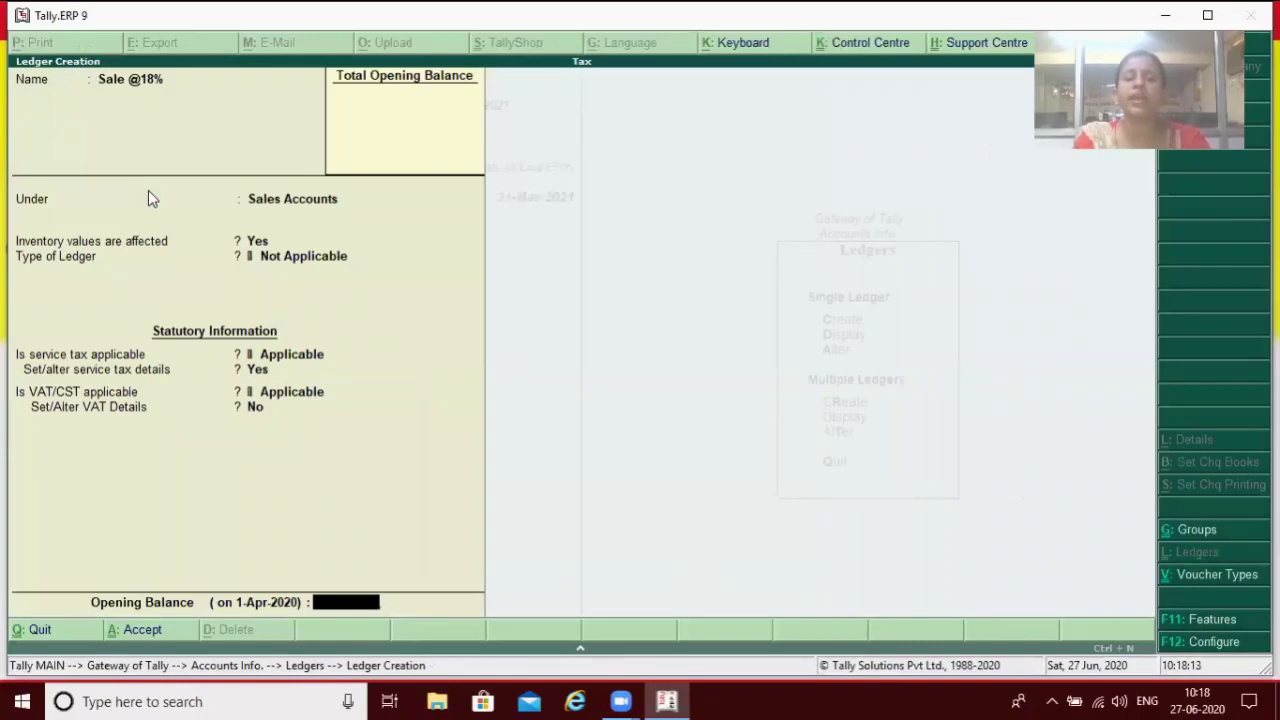
key(Return)
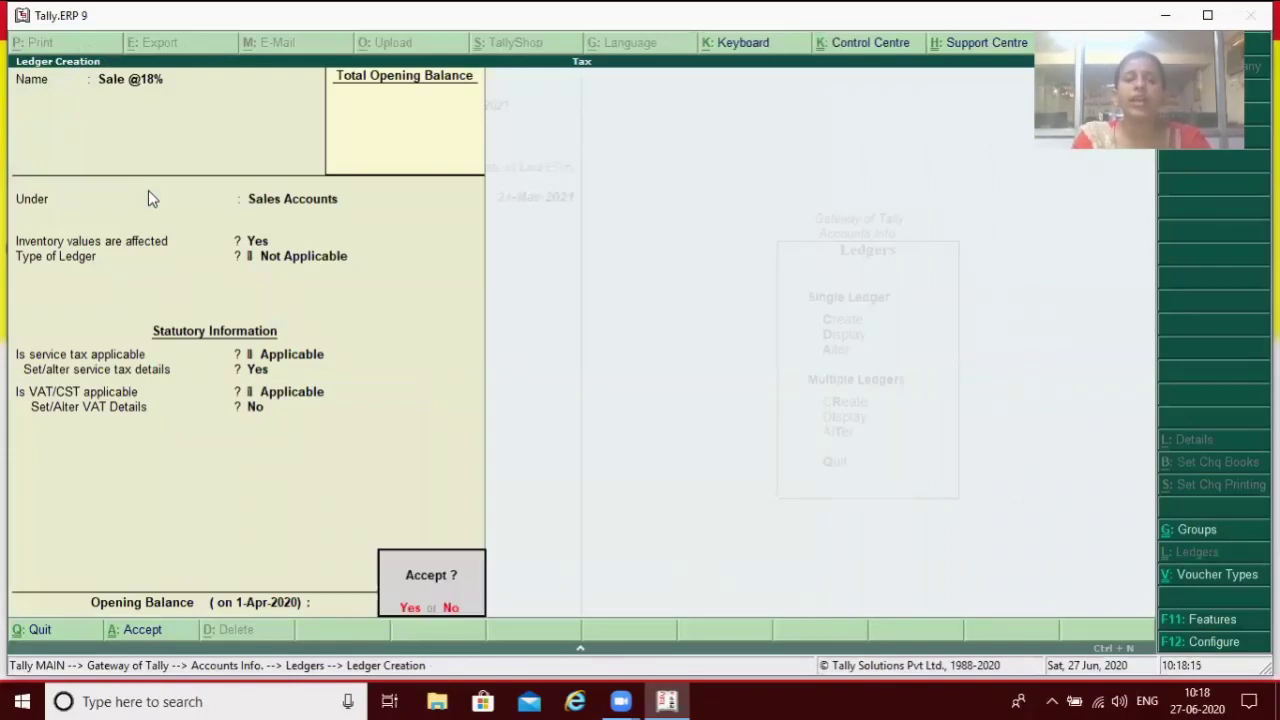
key(Return)
Start another ledger named Input @ 18% Service Tax.
text(In)
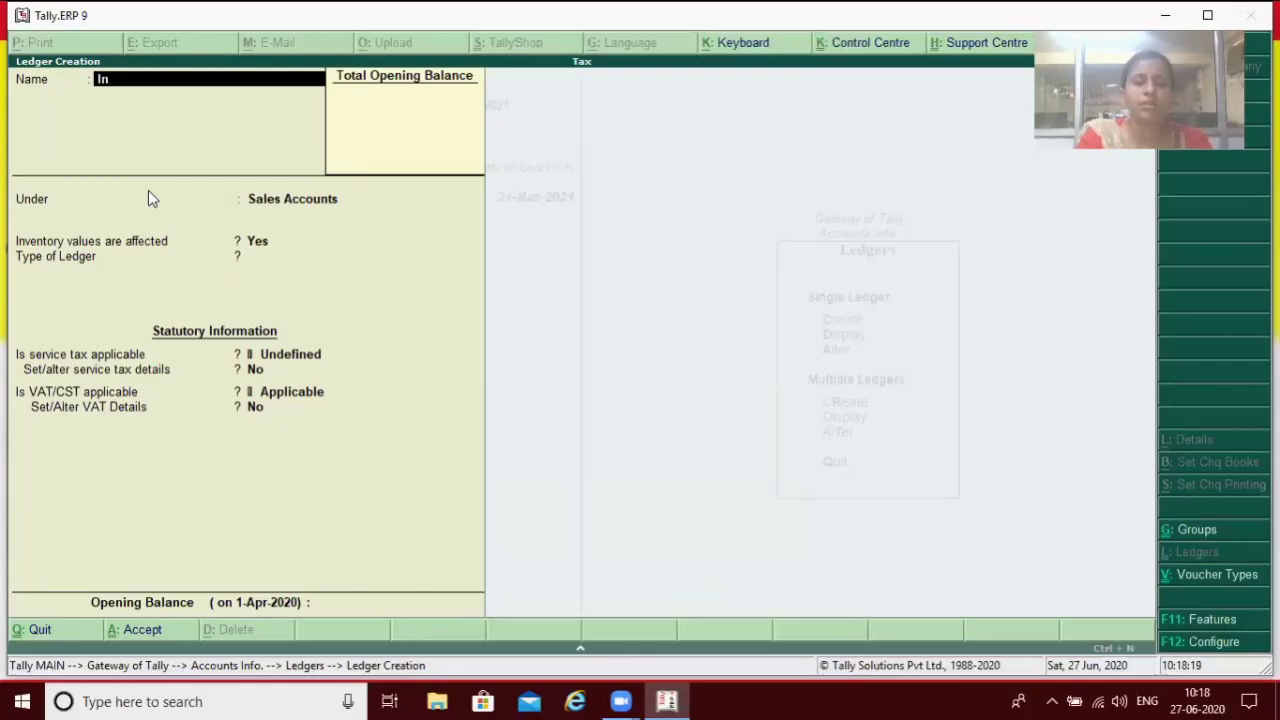
key(Return)
key(BackSpace)
text(pu)
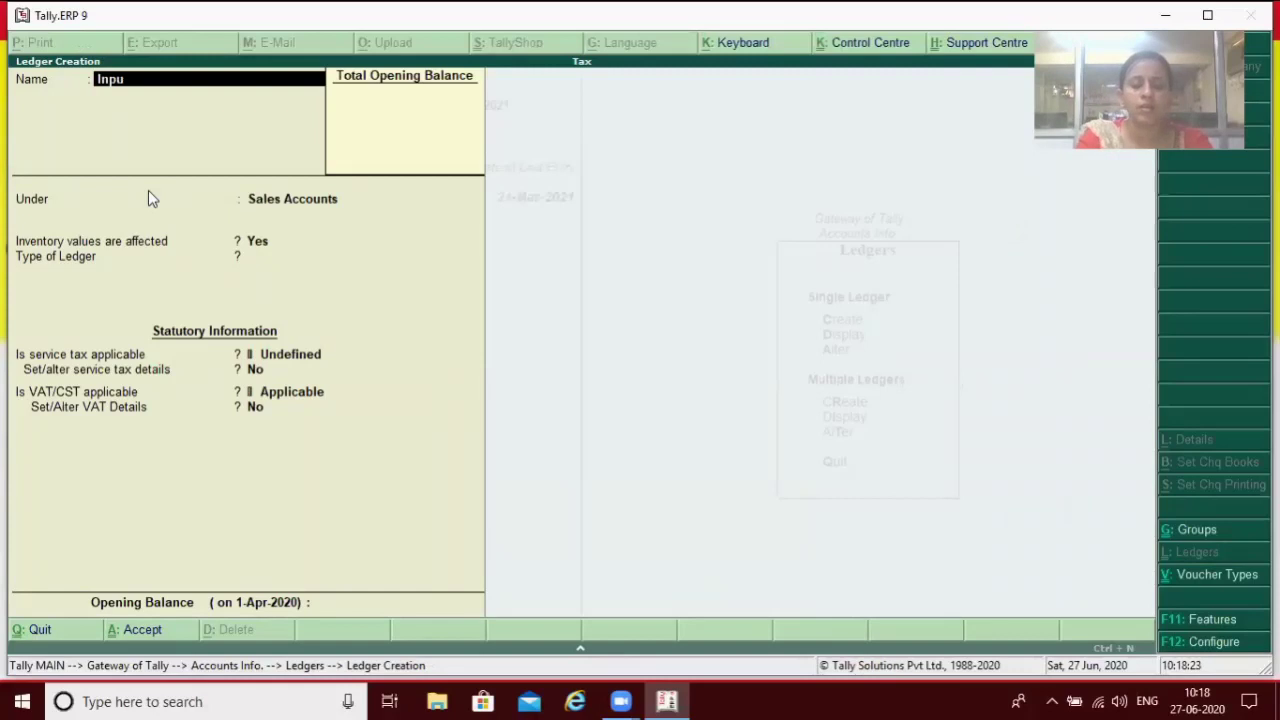
text(t @)
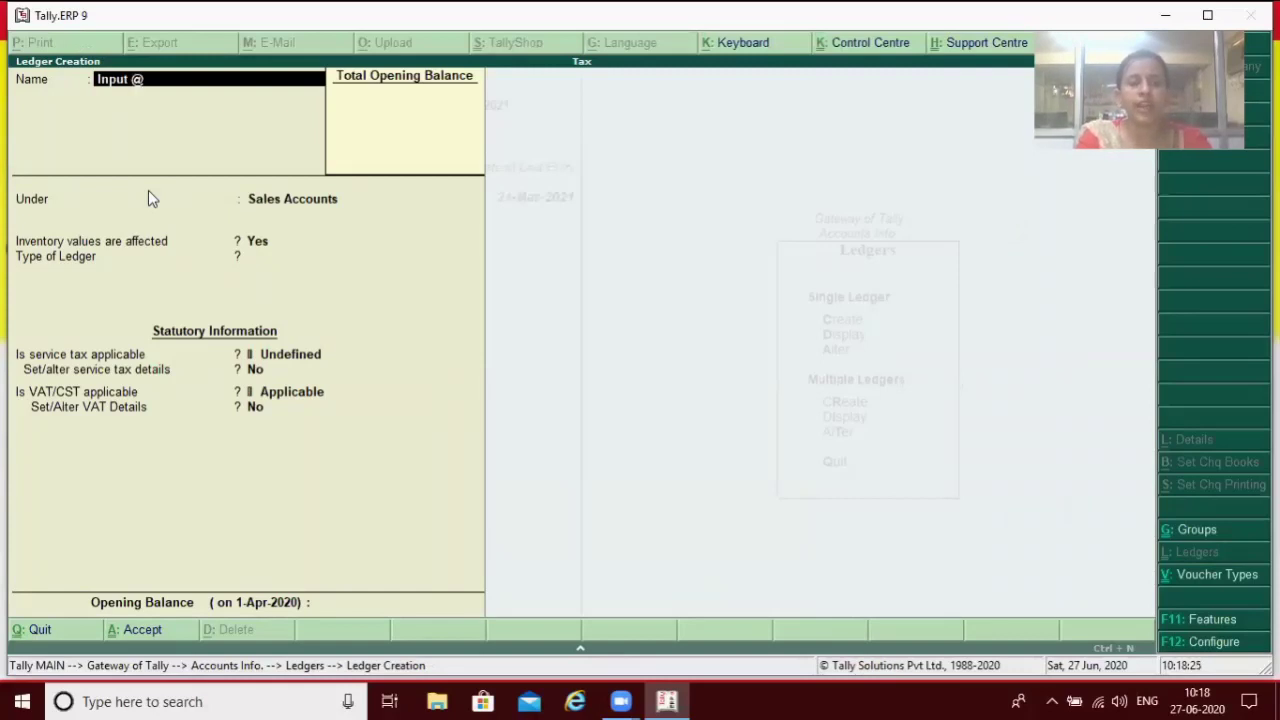
text( 18%)
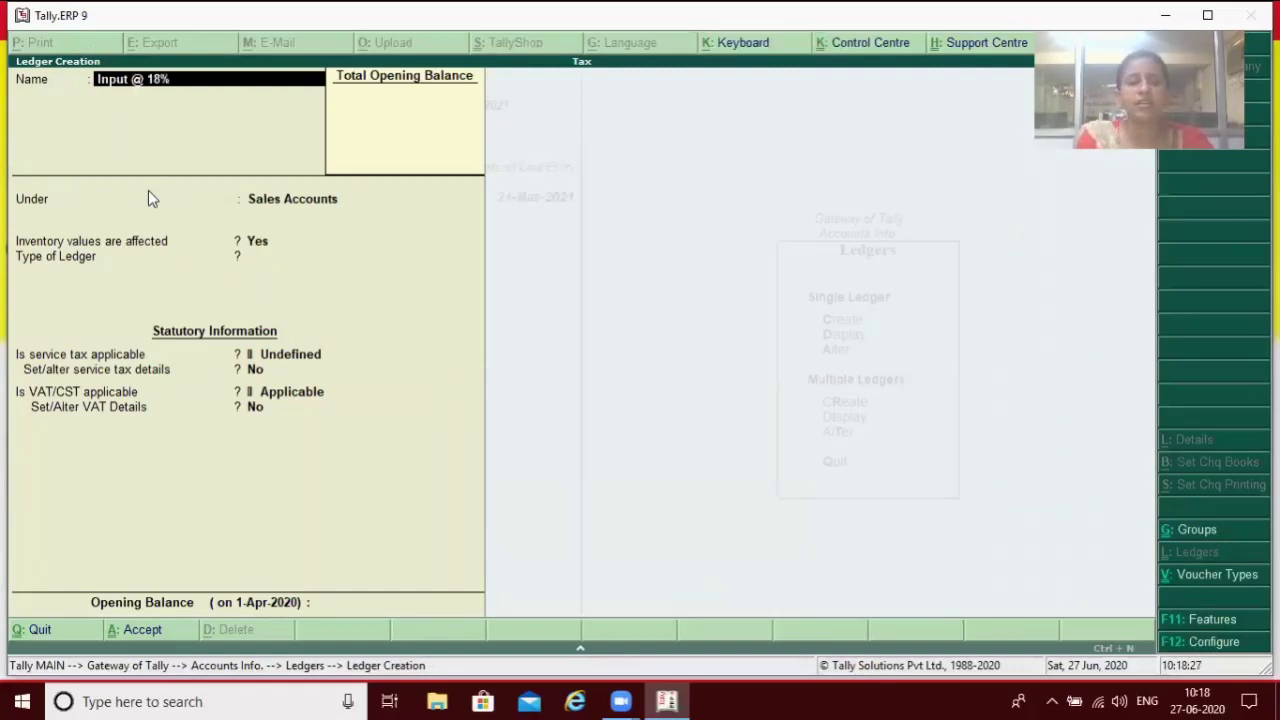
text( Serc)
key(BackSpace)
text(v)
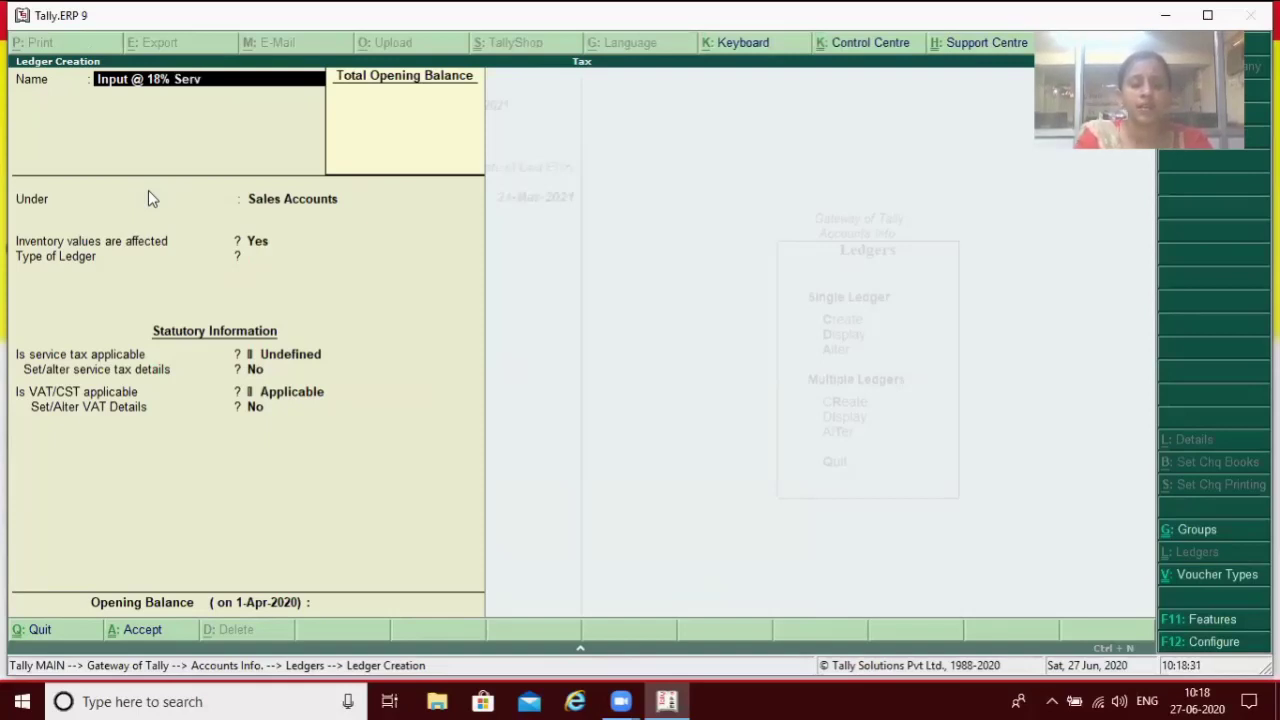
text(ice Ta)
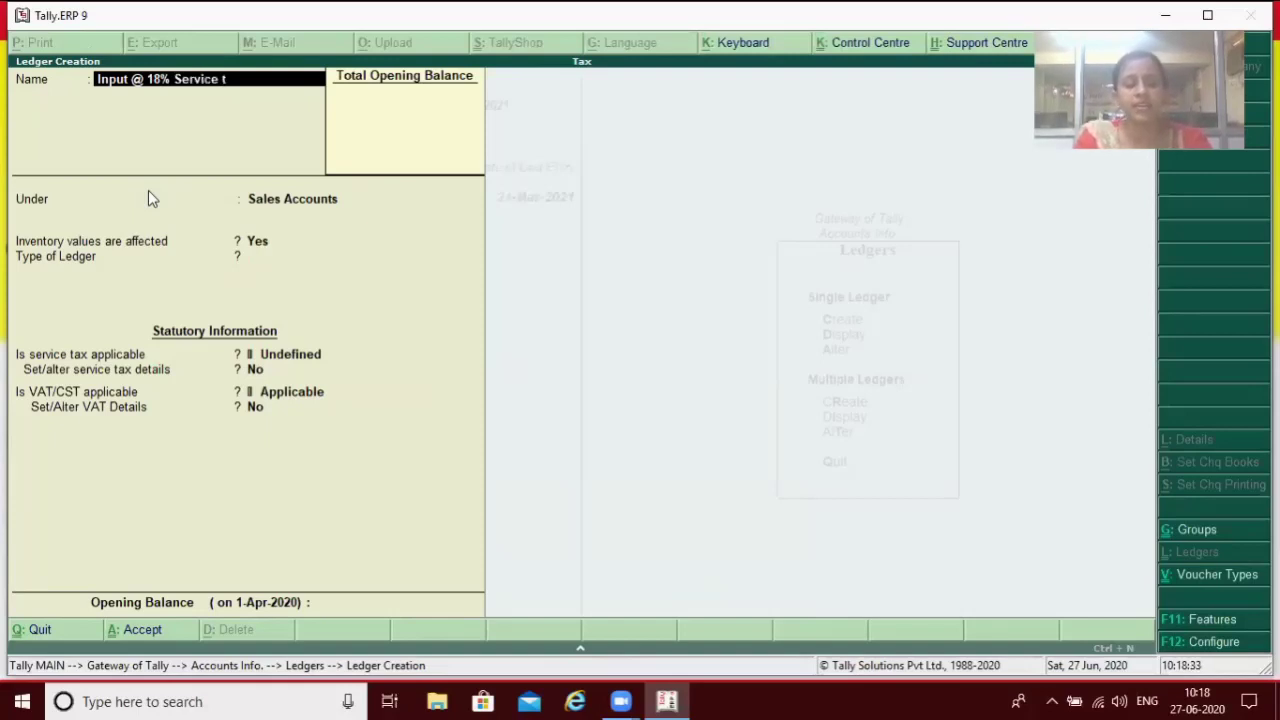
text(x)
key(Return)
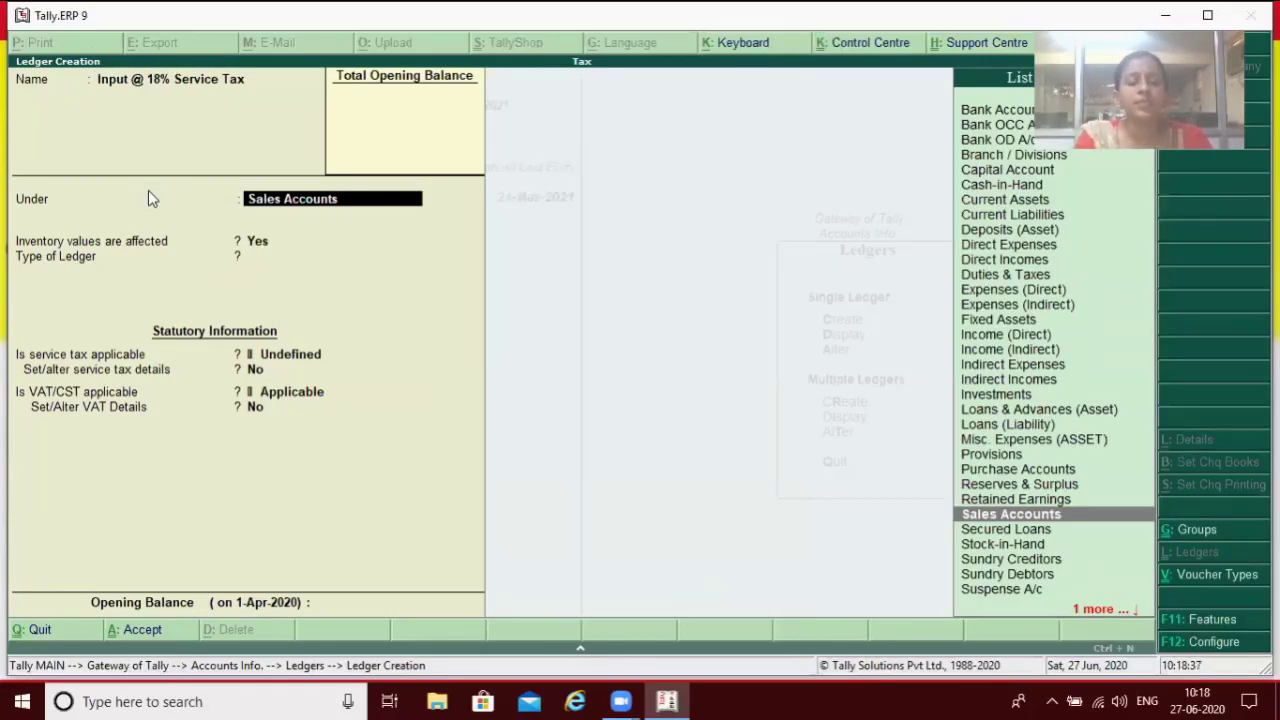
Place the input ledger under Duties & Taxes with Service Tax as both its type of duty/tax and its tax head.
text(D)
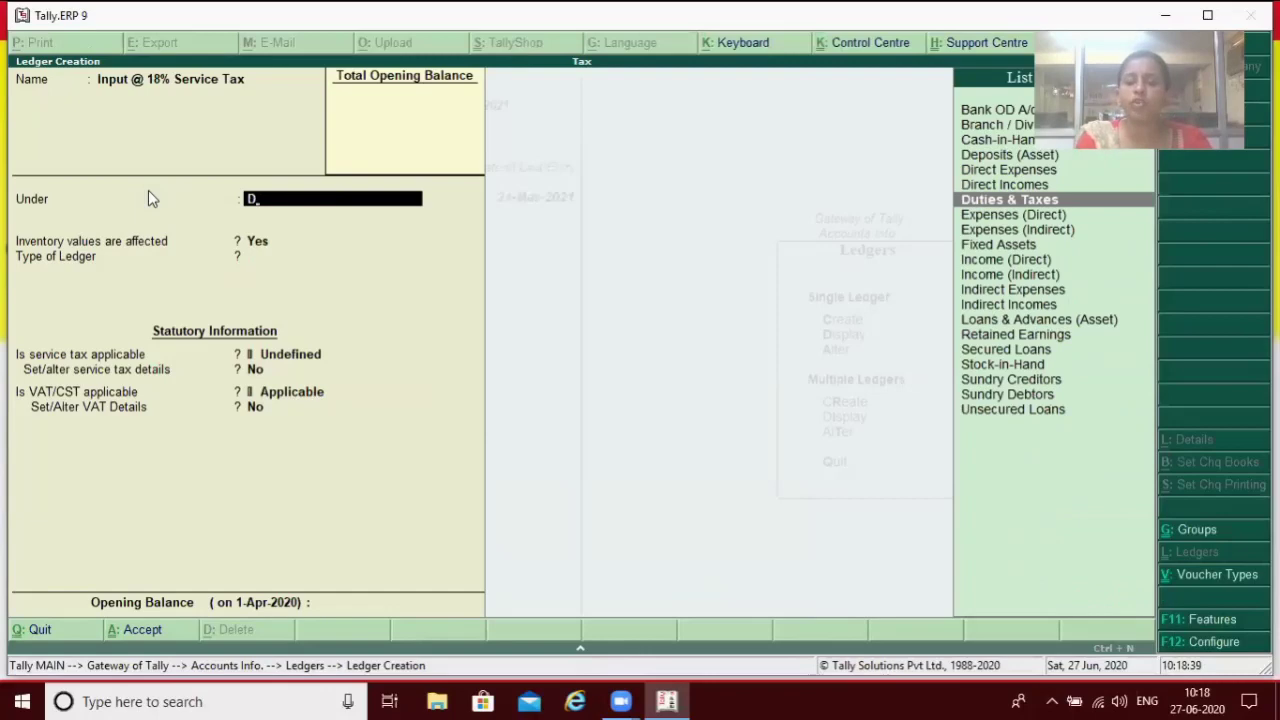
key(Return)
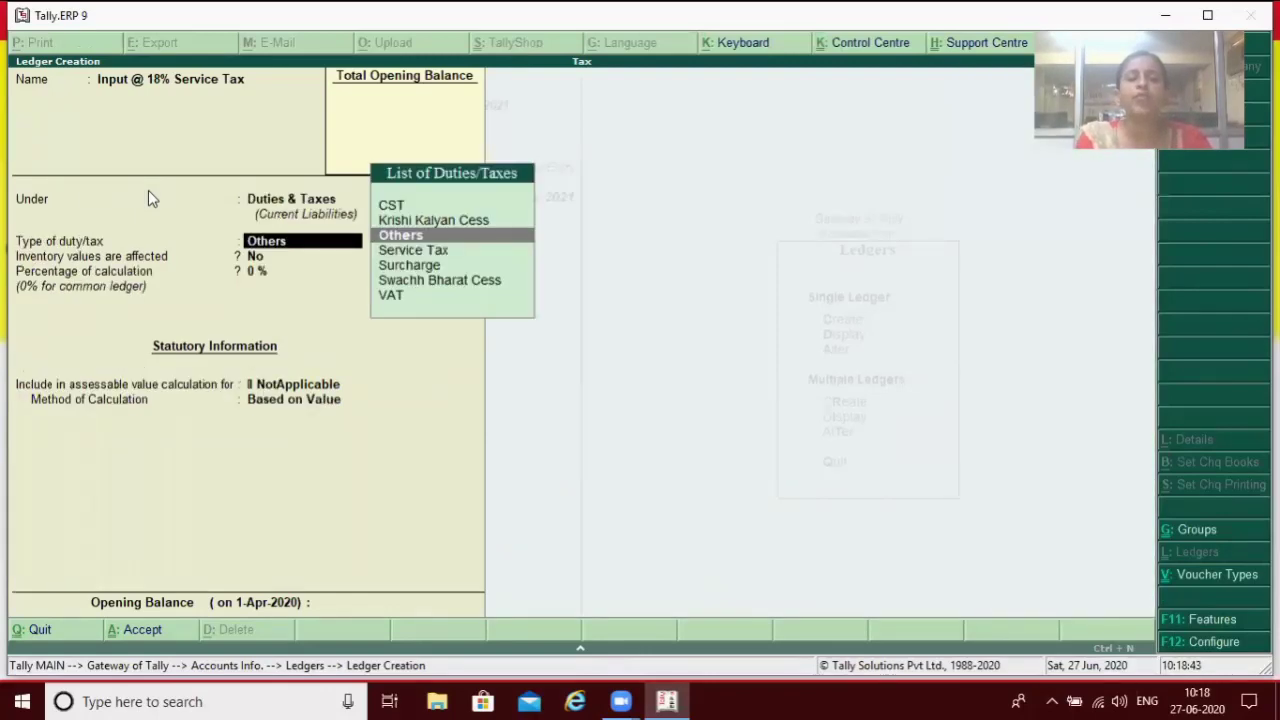
key(Down)
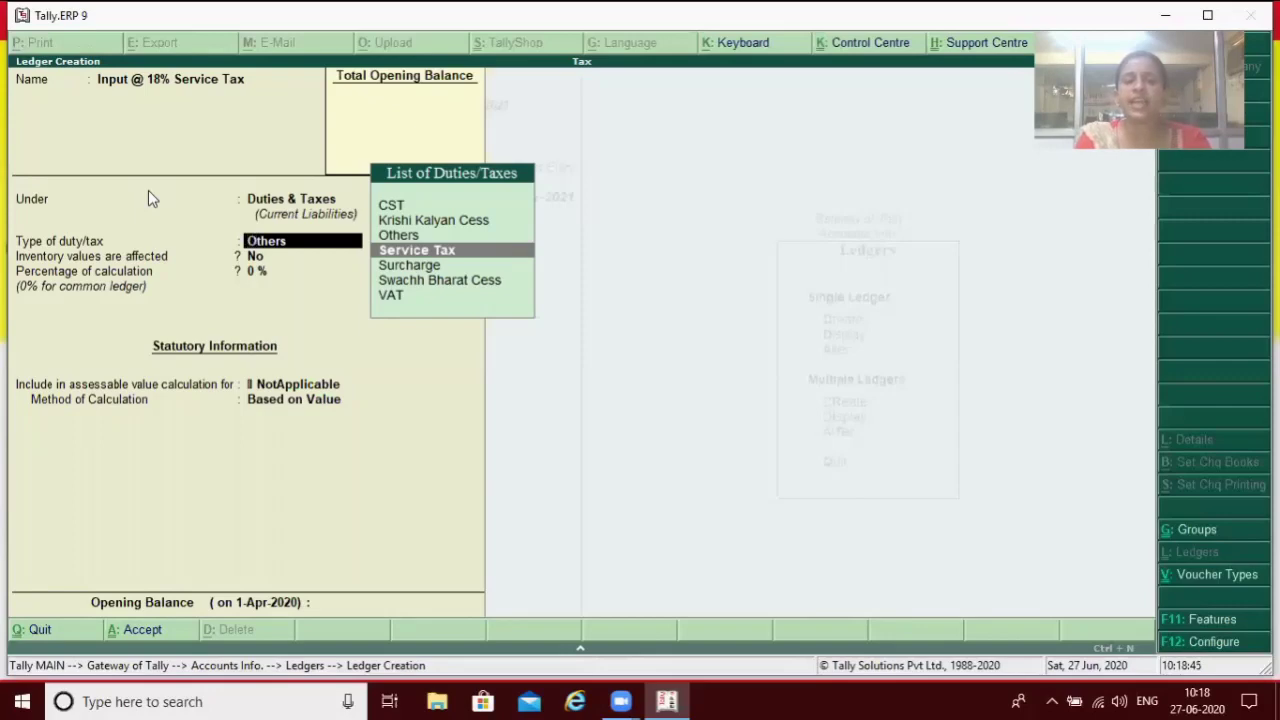
key(Return)
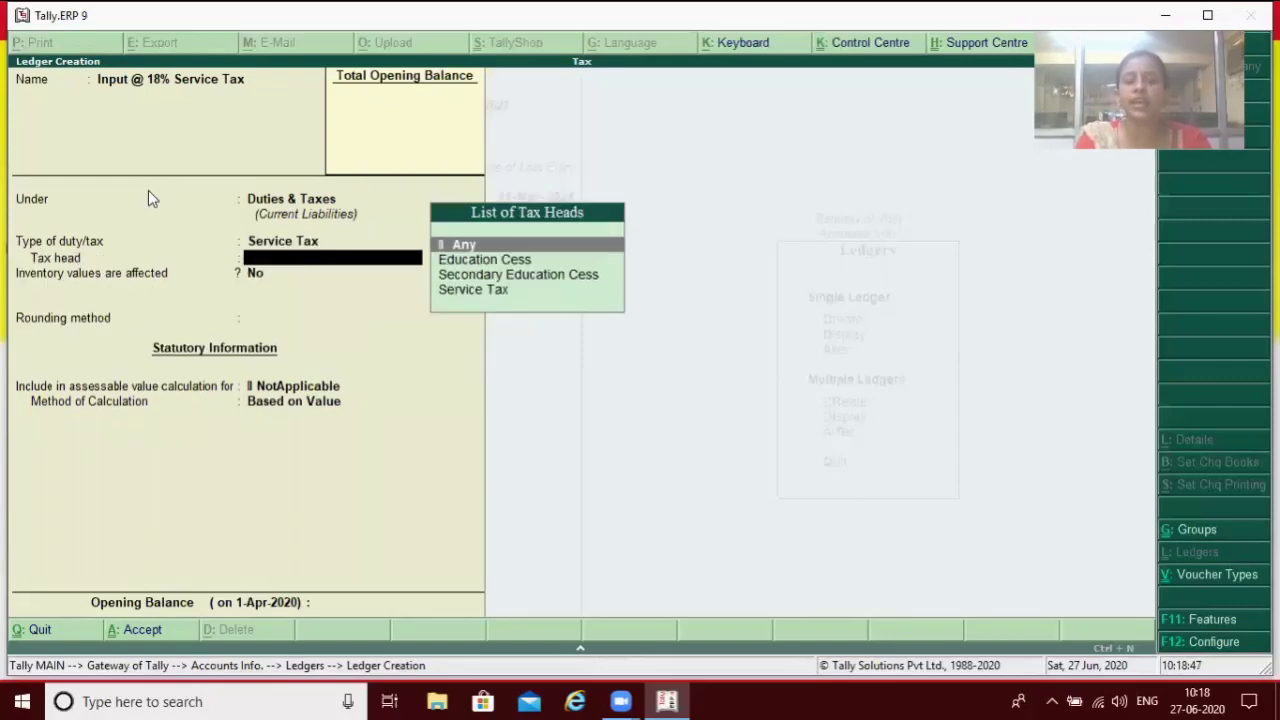
key(Down)
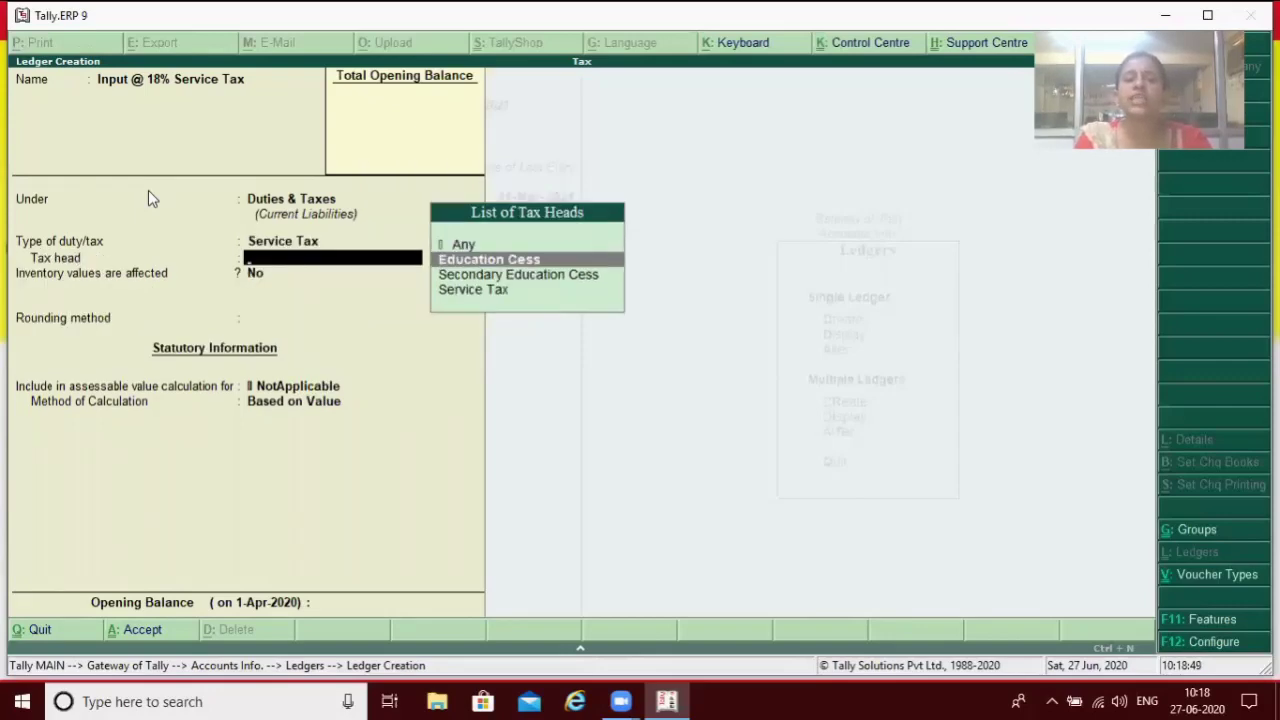
key(Down)
key(Down)
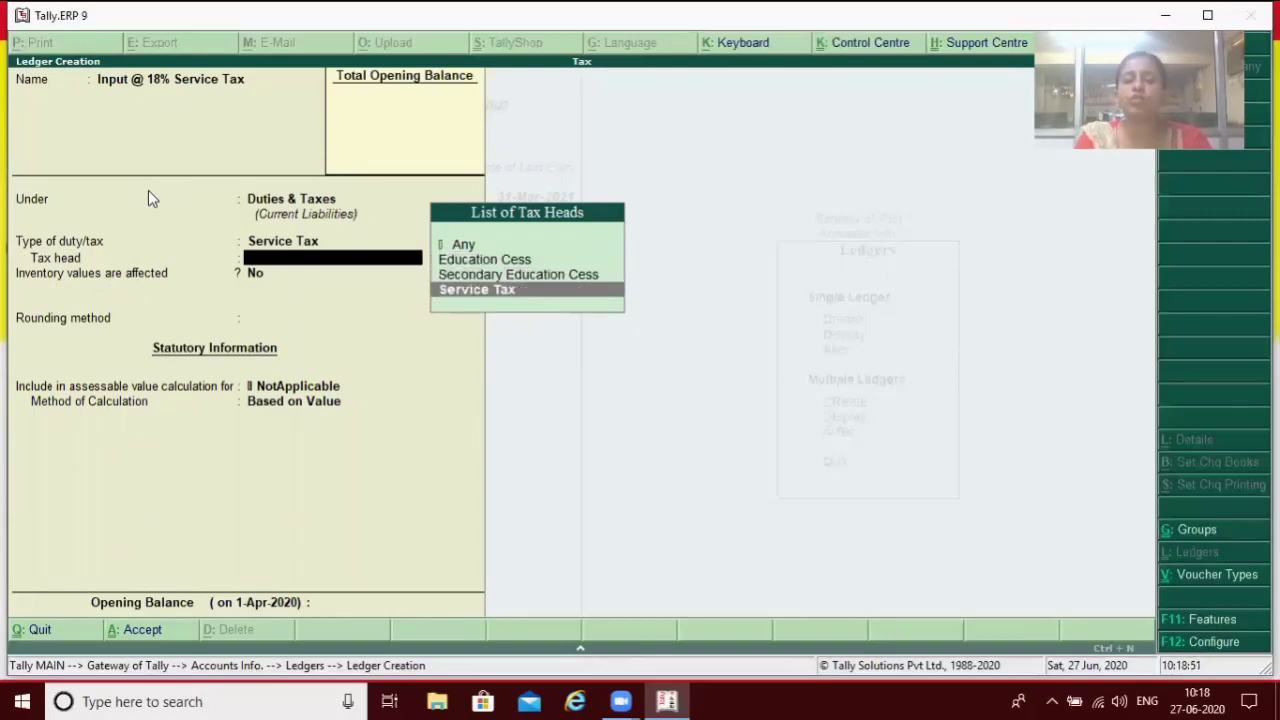
key(Return)
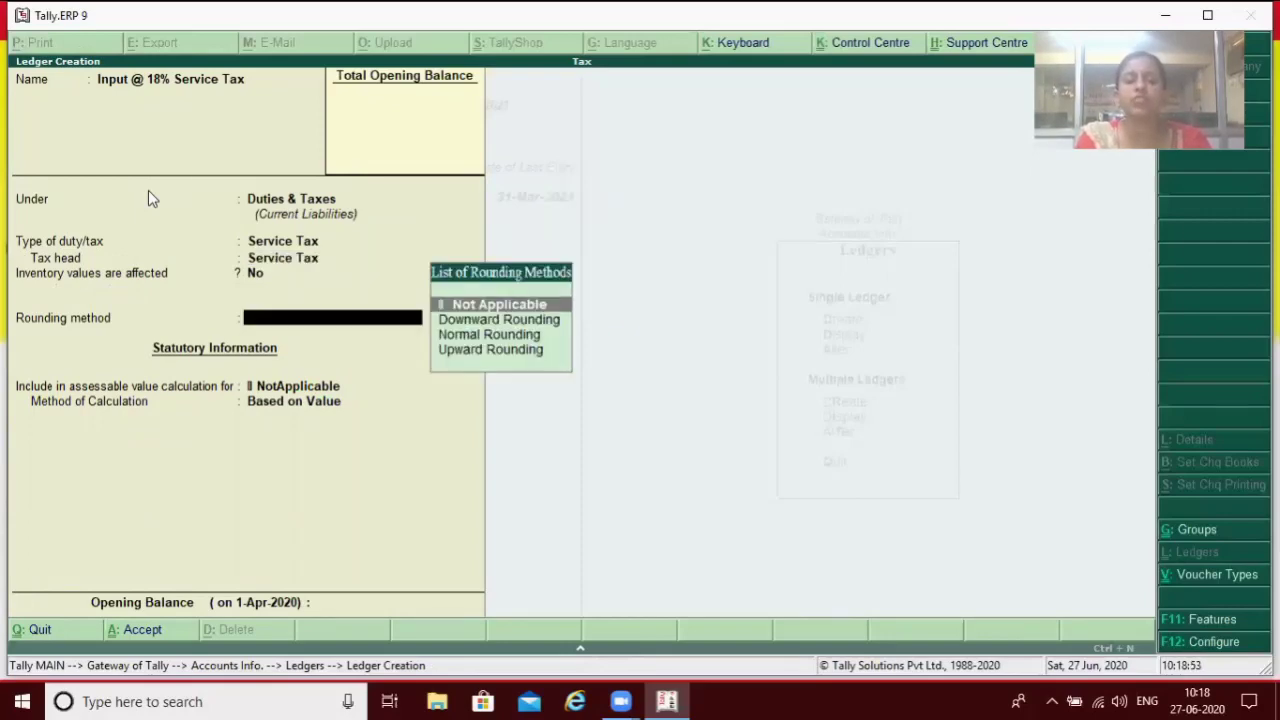
Keep the input ledger's rounding method and assessable value inclusion as Not Applicable and save it without an opening balance.
key(Return)
key(Return)
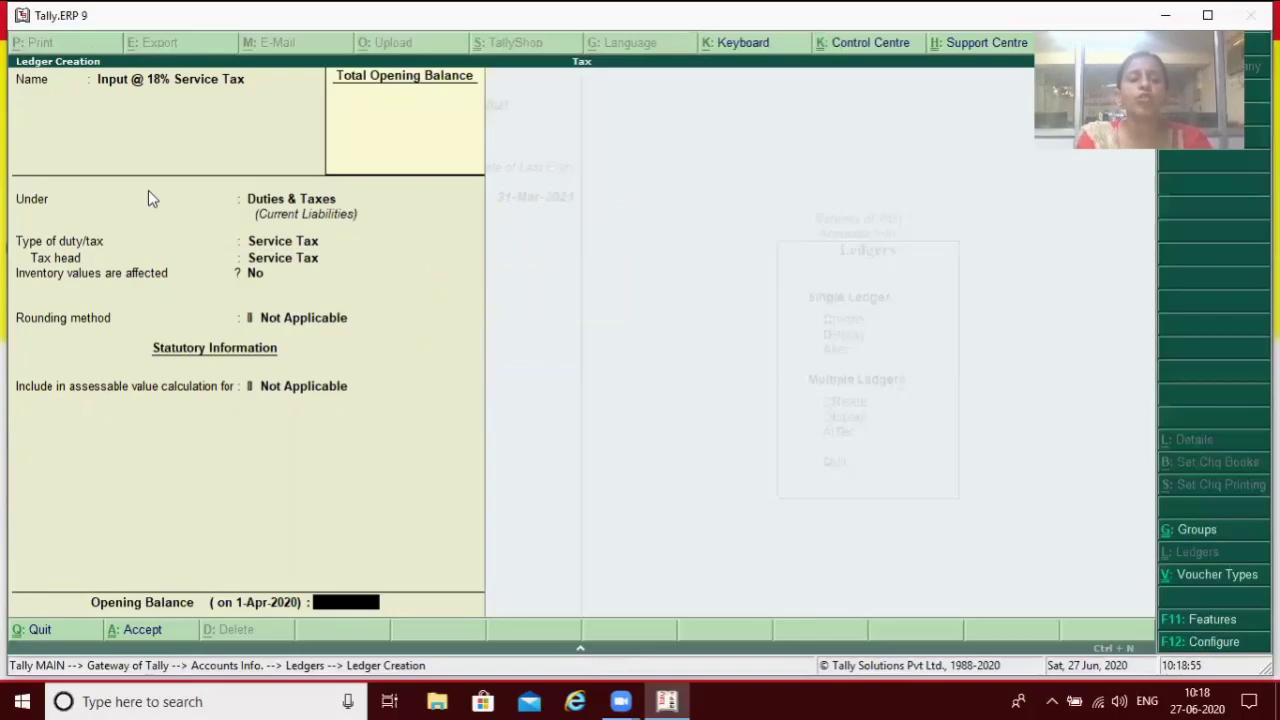
key(Return)
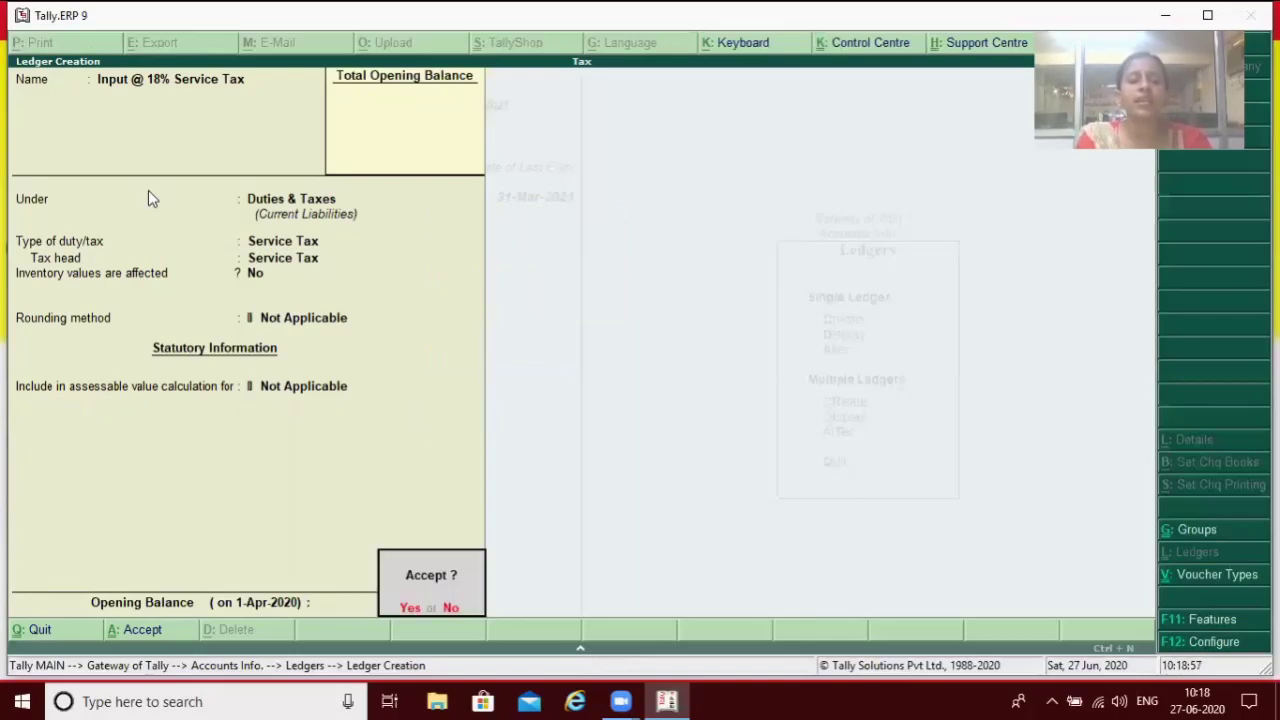
key(Return)
Name the next ledger Output @ 18% Service Tax and keep it under Duties & Taxes.
text(O)
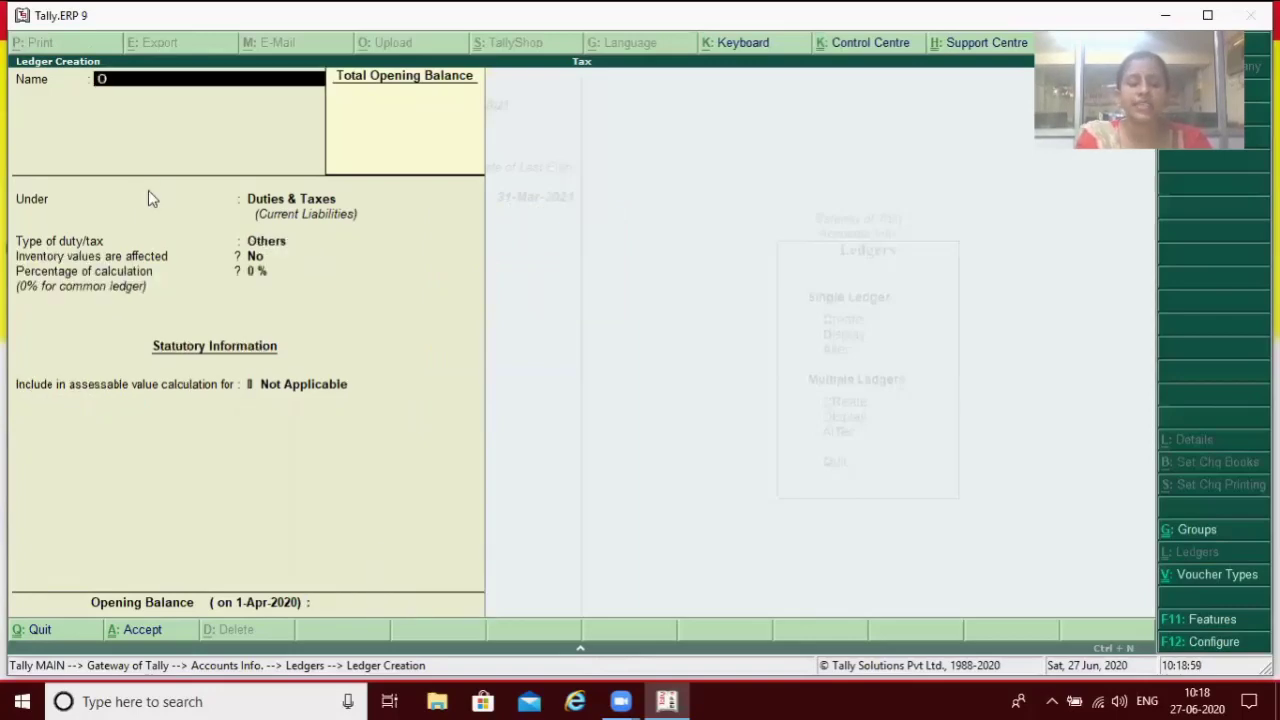
text(utput @ 18)
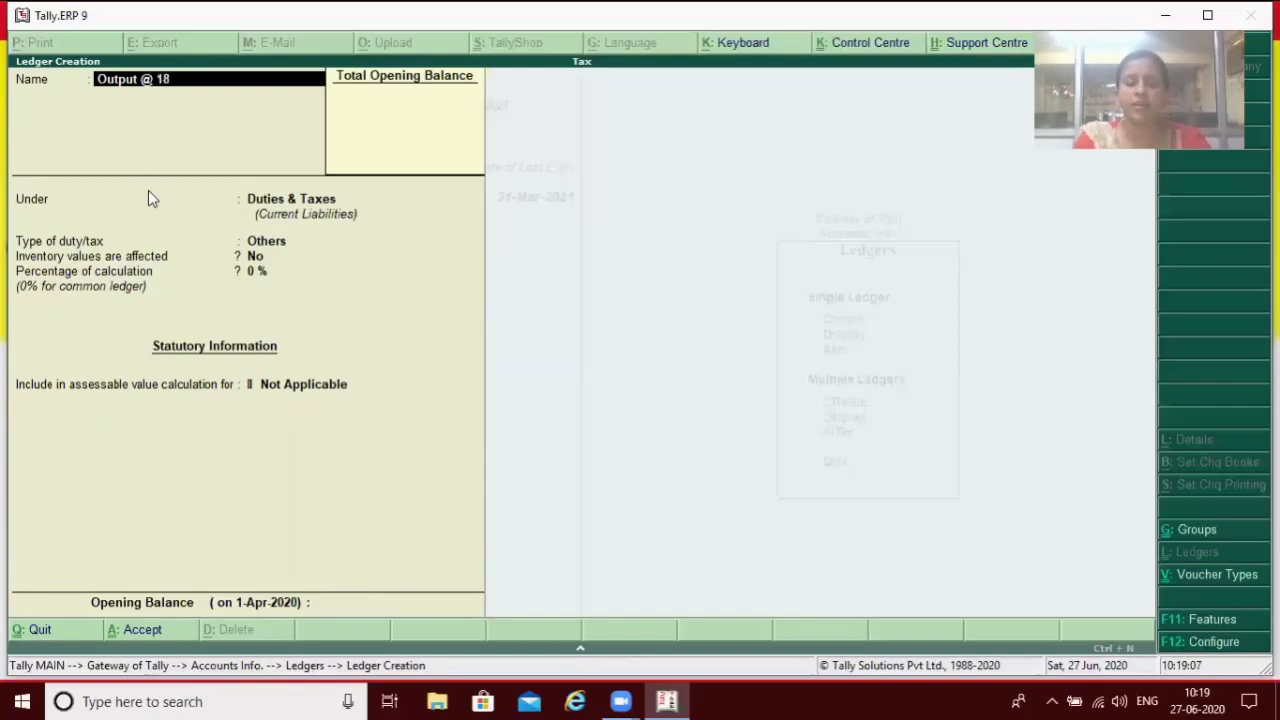
text(% Ser)
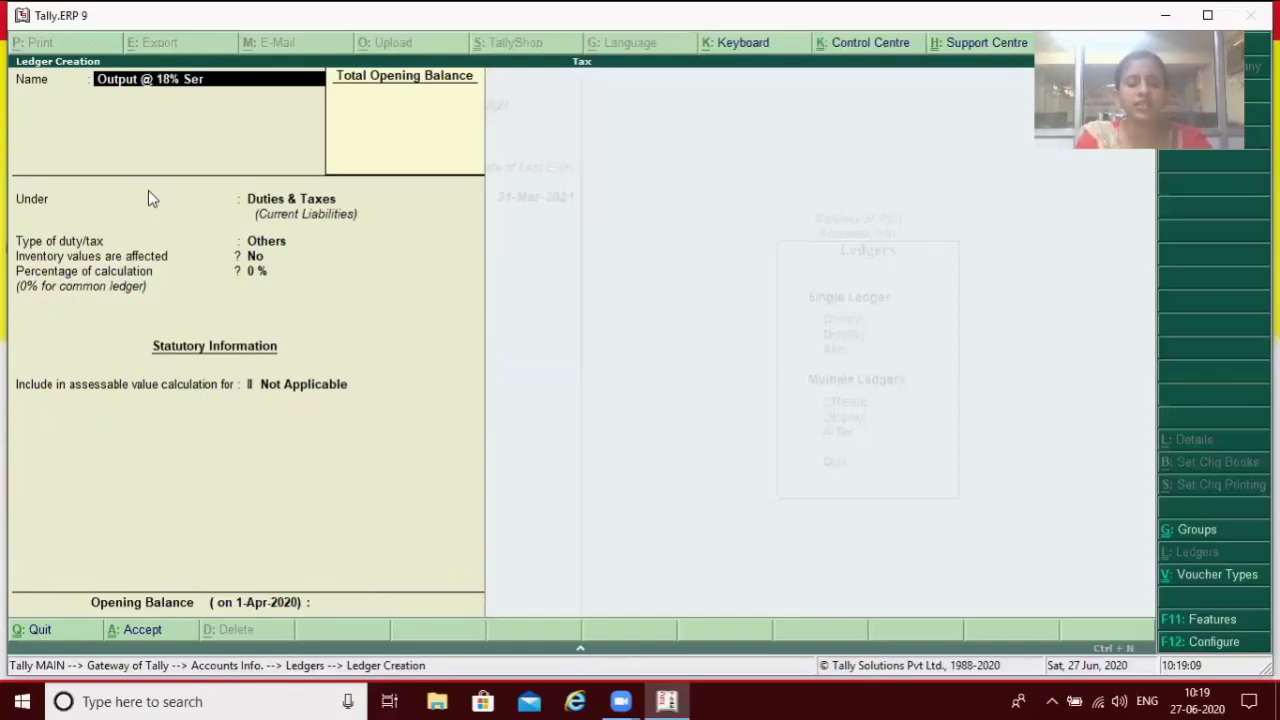
text(vice Tax)
key(Return)
key(Return)
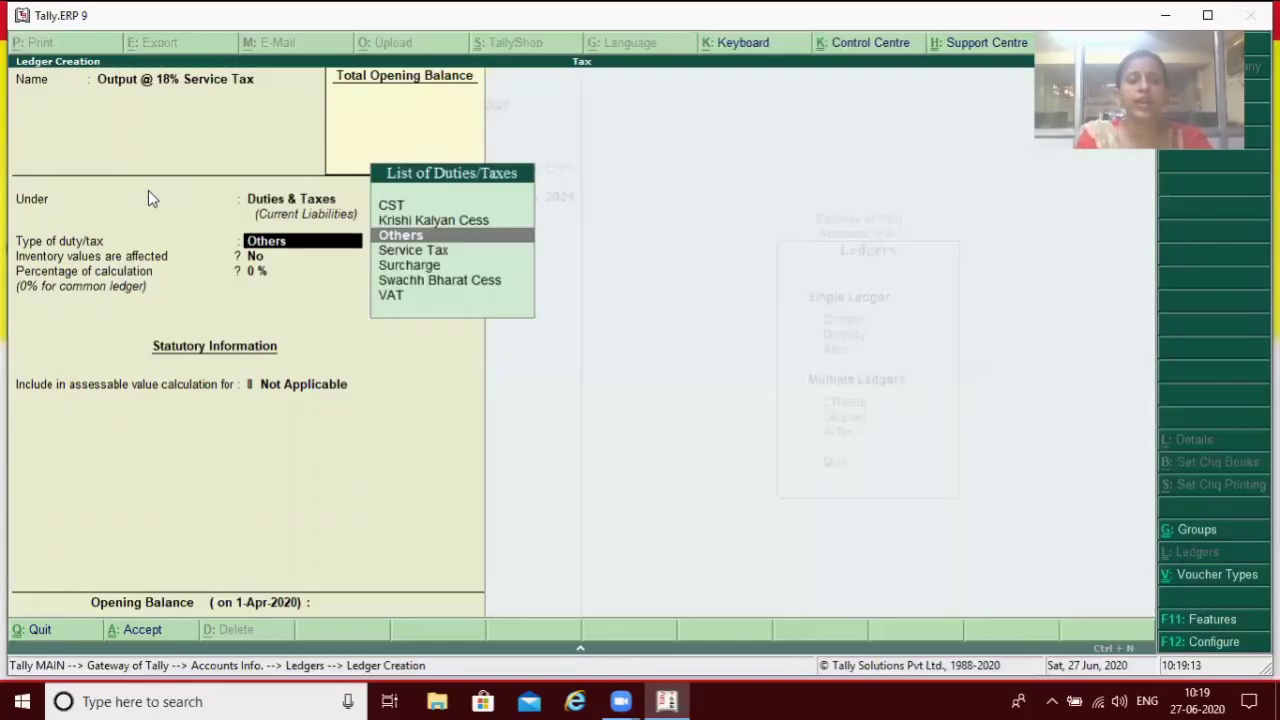
Set the output ledger's type of duty/tax and tax head to Service Tax, keep rounding Not Applicable, and save it.
key(Down)
key(Return)
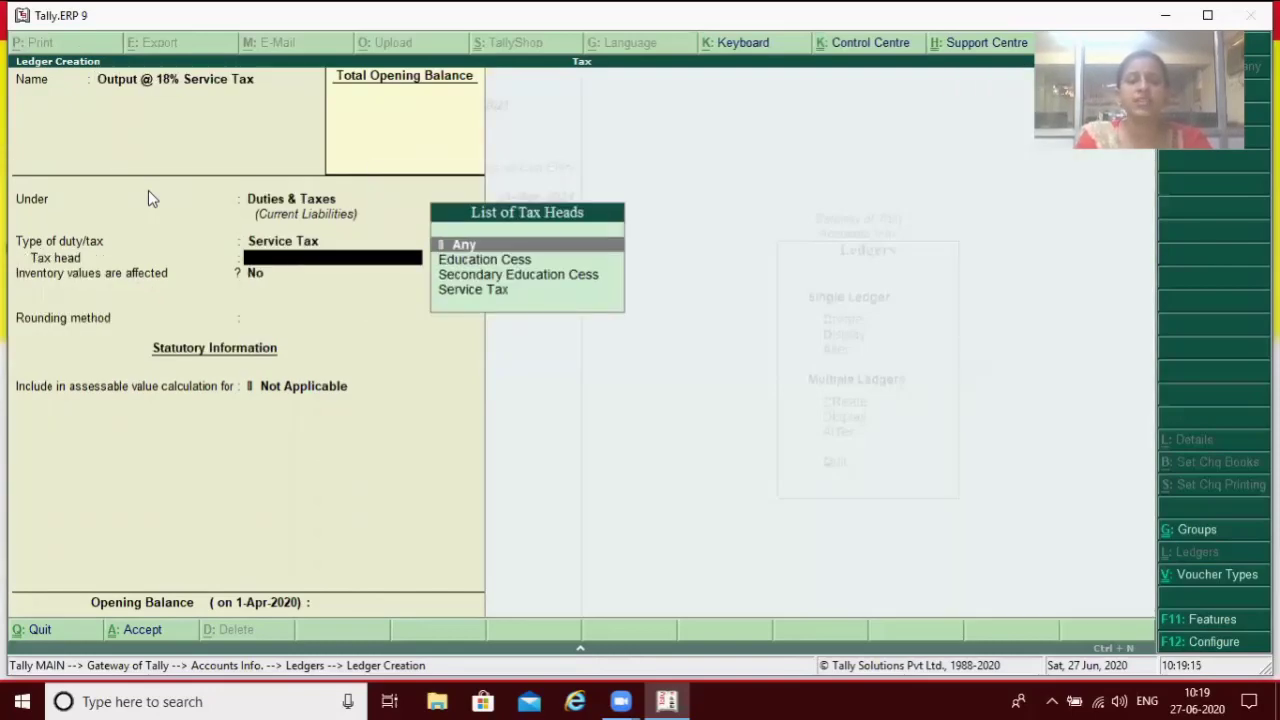
key(Down)
key(Down)
key(Down)
key(Return)
key(Return)
key(Return)
key(Return)
key(Return)
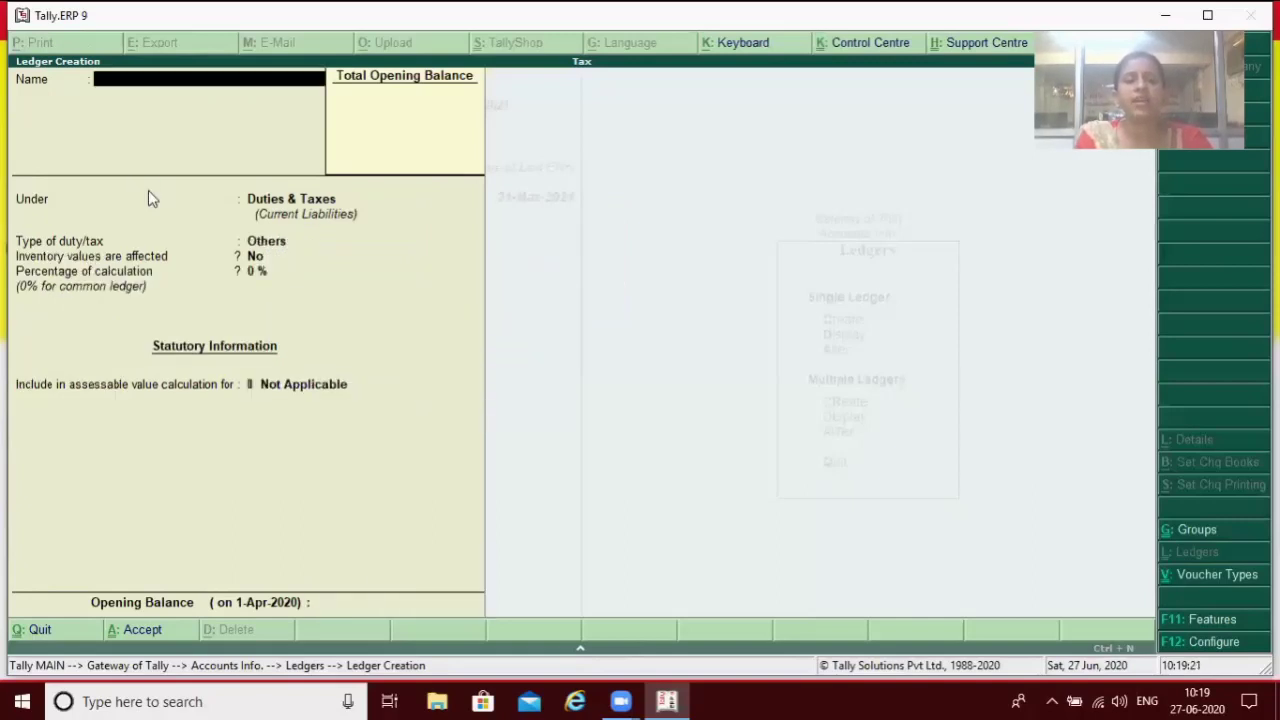
Leave ledger creation, return to the Gateway of Tally, and open accounting voucher creation.
key(Escape)
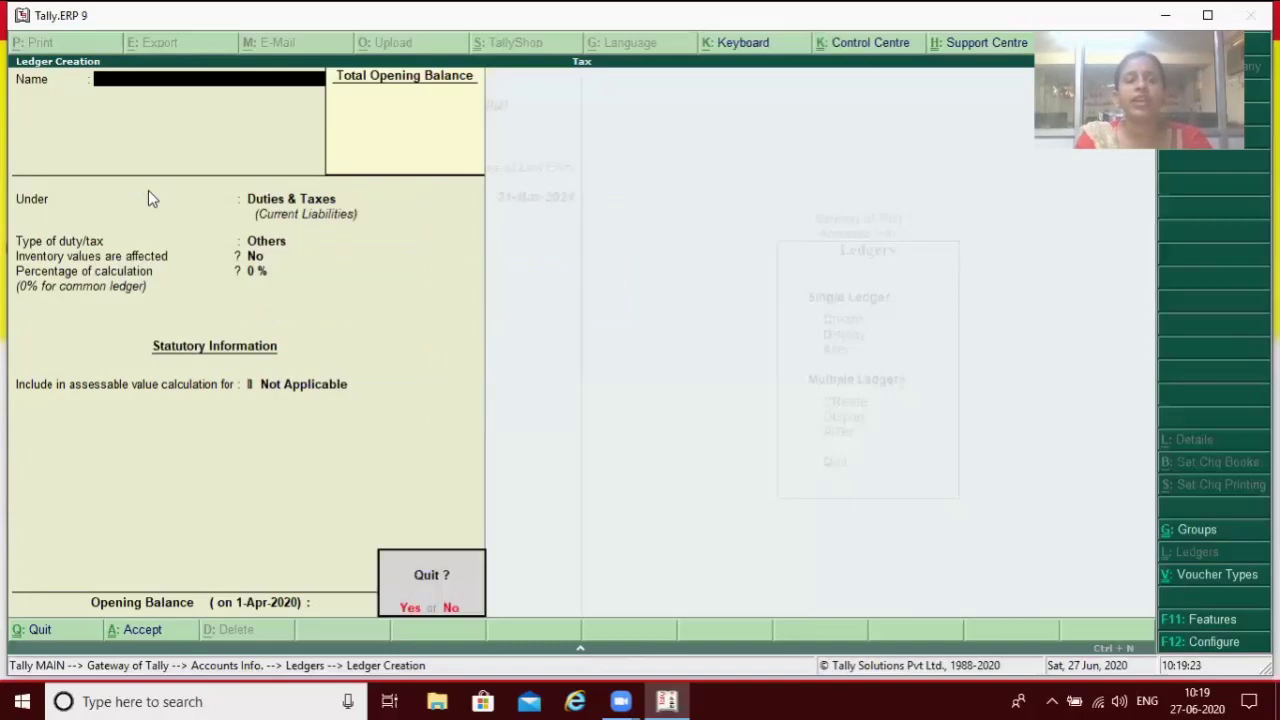
key(Return)
key(Escape)
key(Down)
key(Down)
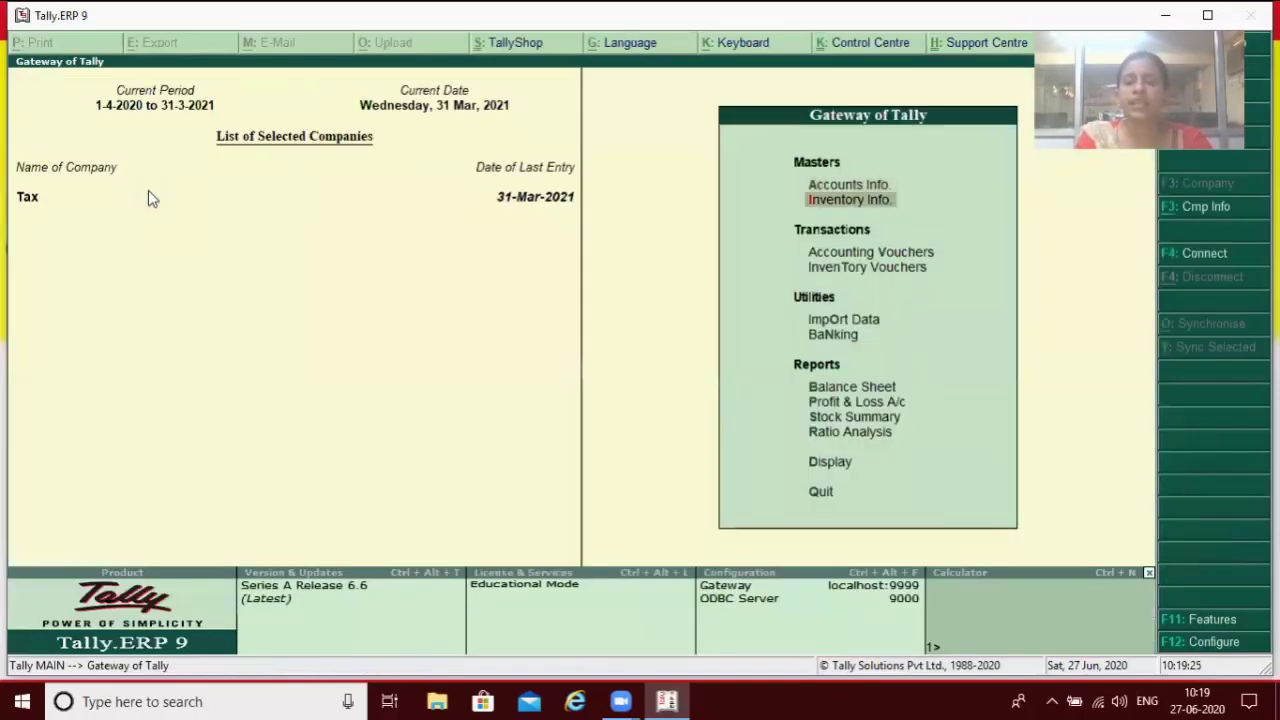
key(Return)
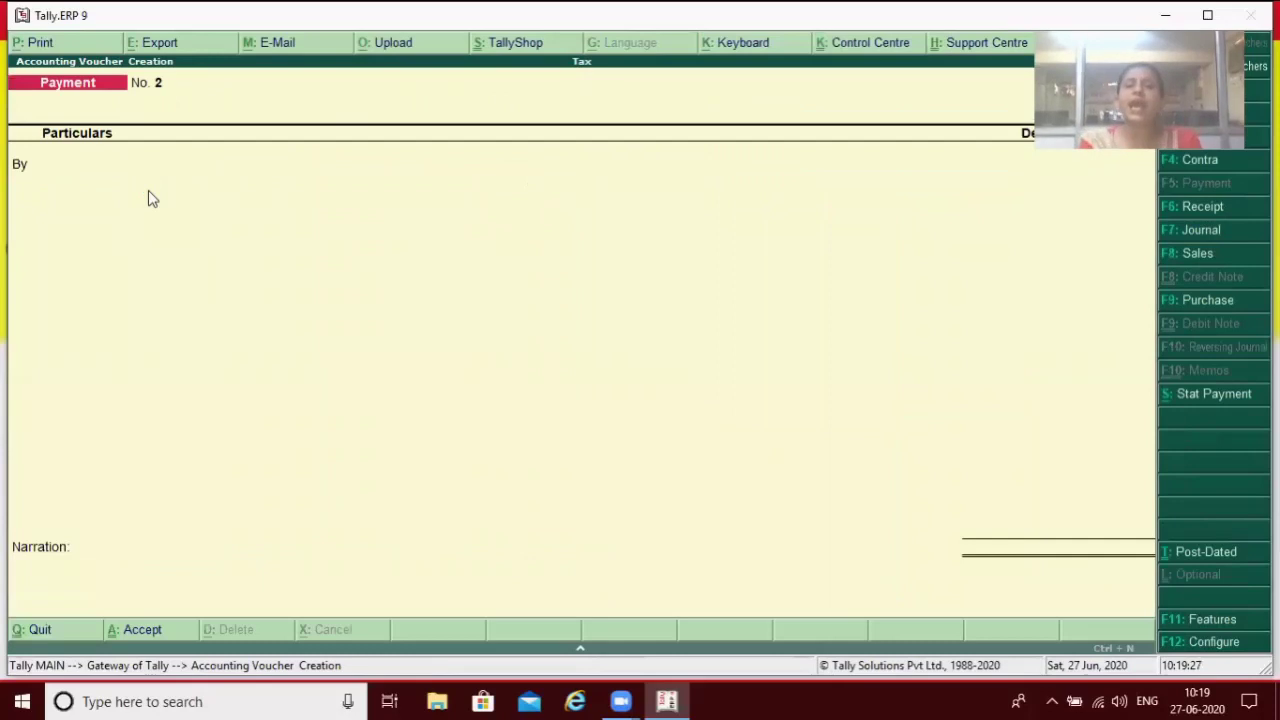
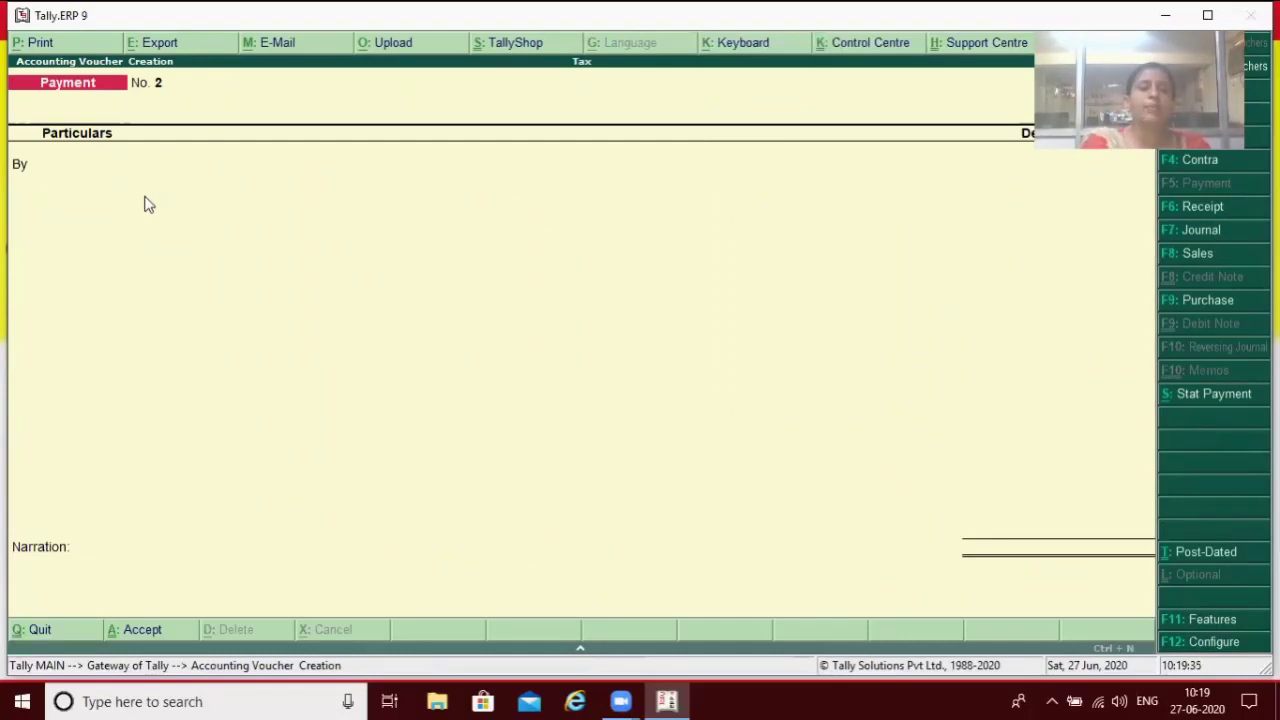
Start a purchase voucher with supplier invoice number 2 and the date 1-Apr-2020.
key(F9)
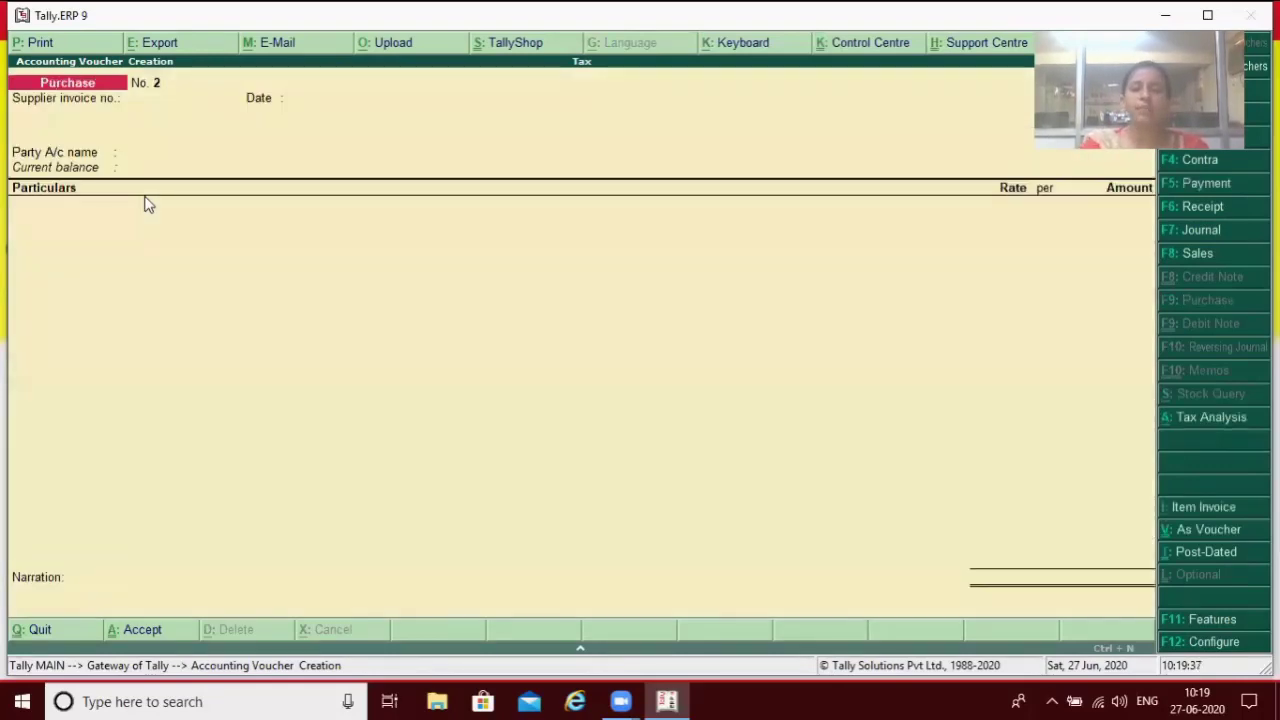
text(1)
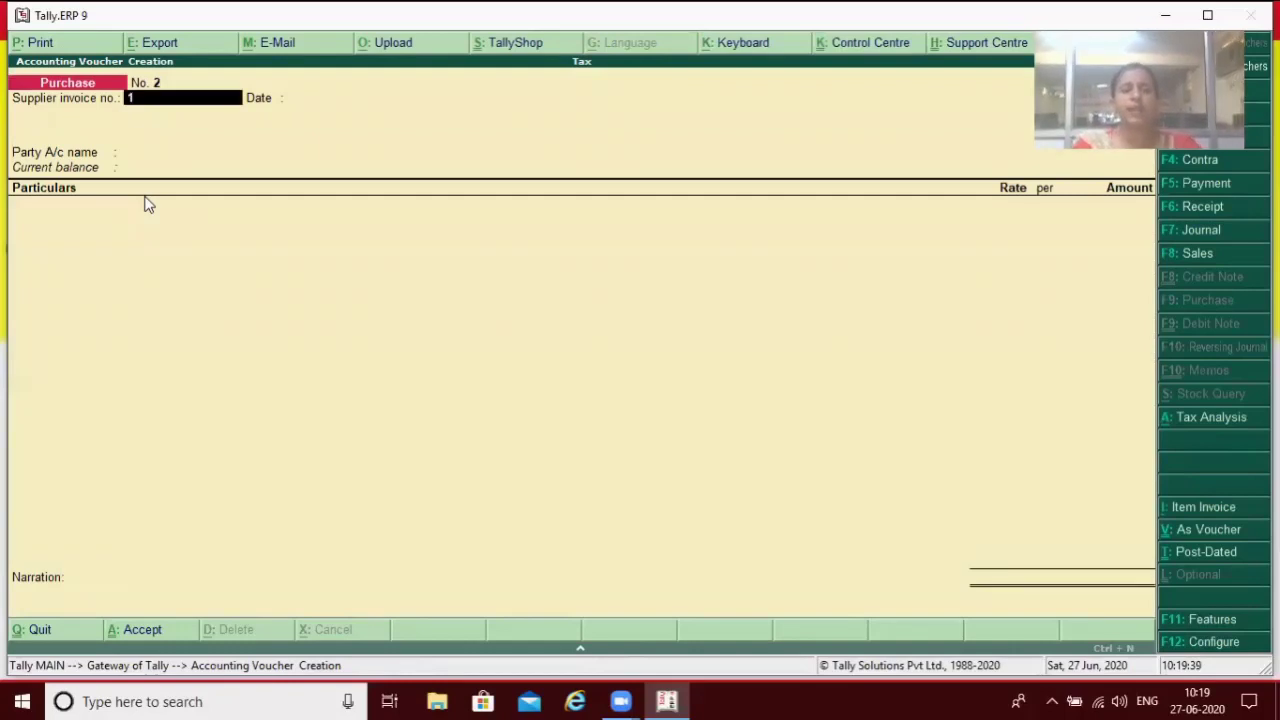
key(BackSpace)
text(2)
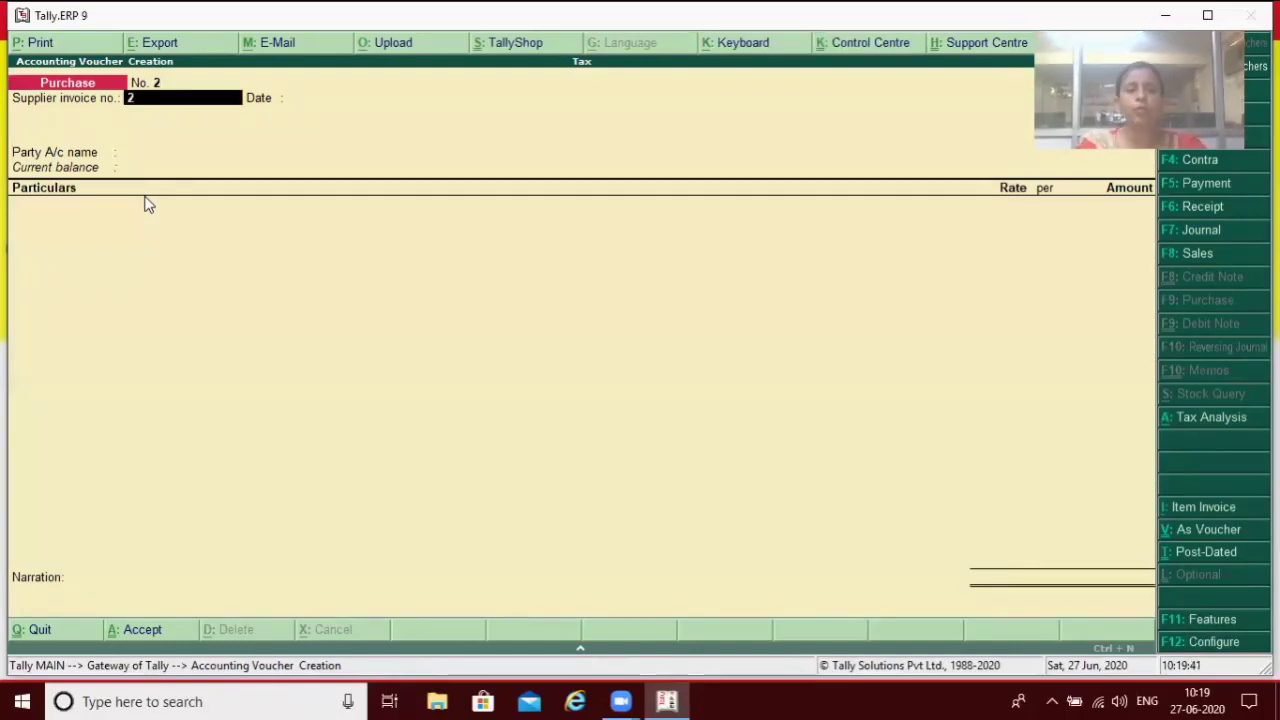
key(Return)
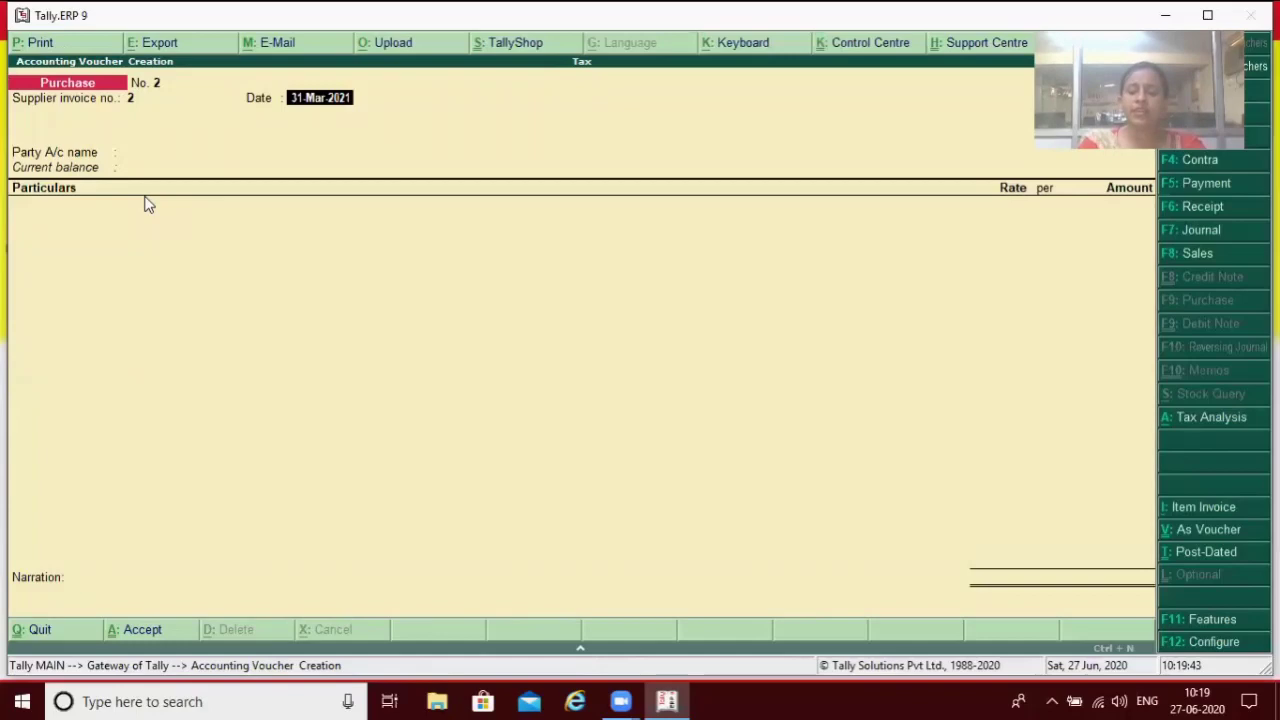
text(1.4.)
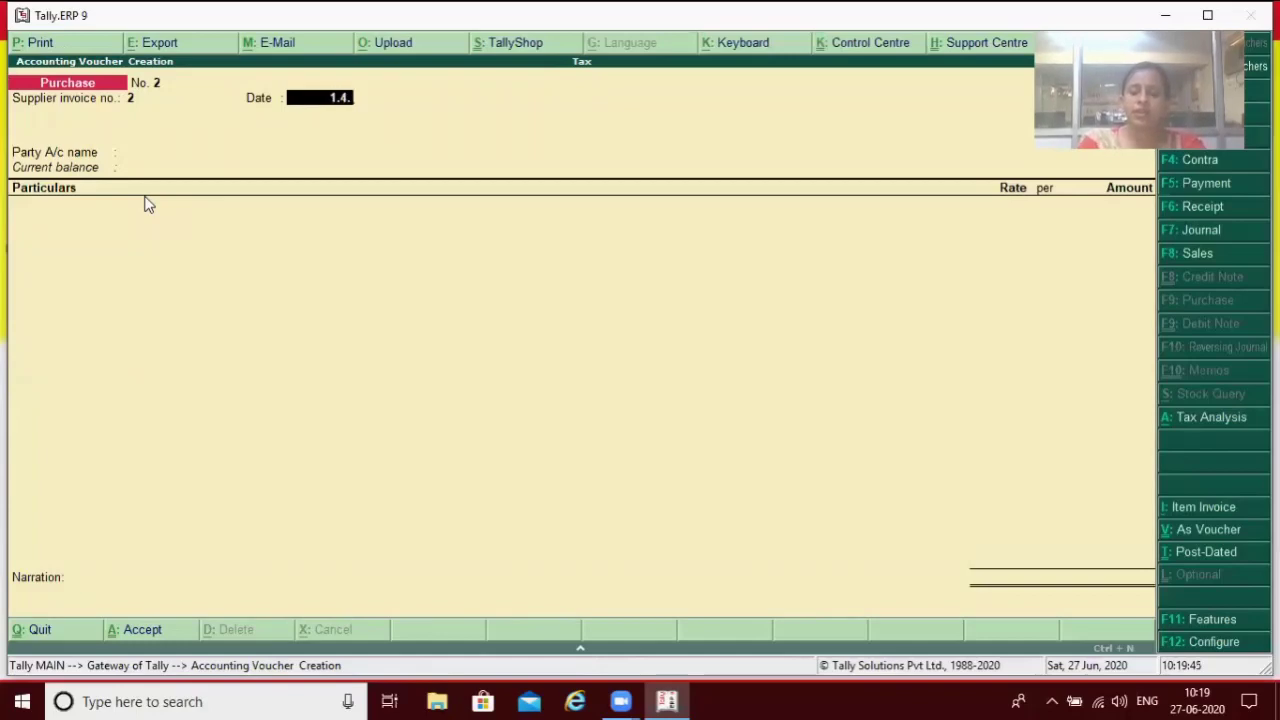
text(2020)
key(Return)
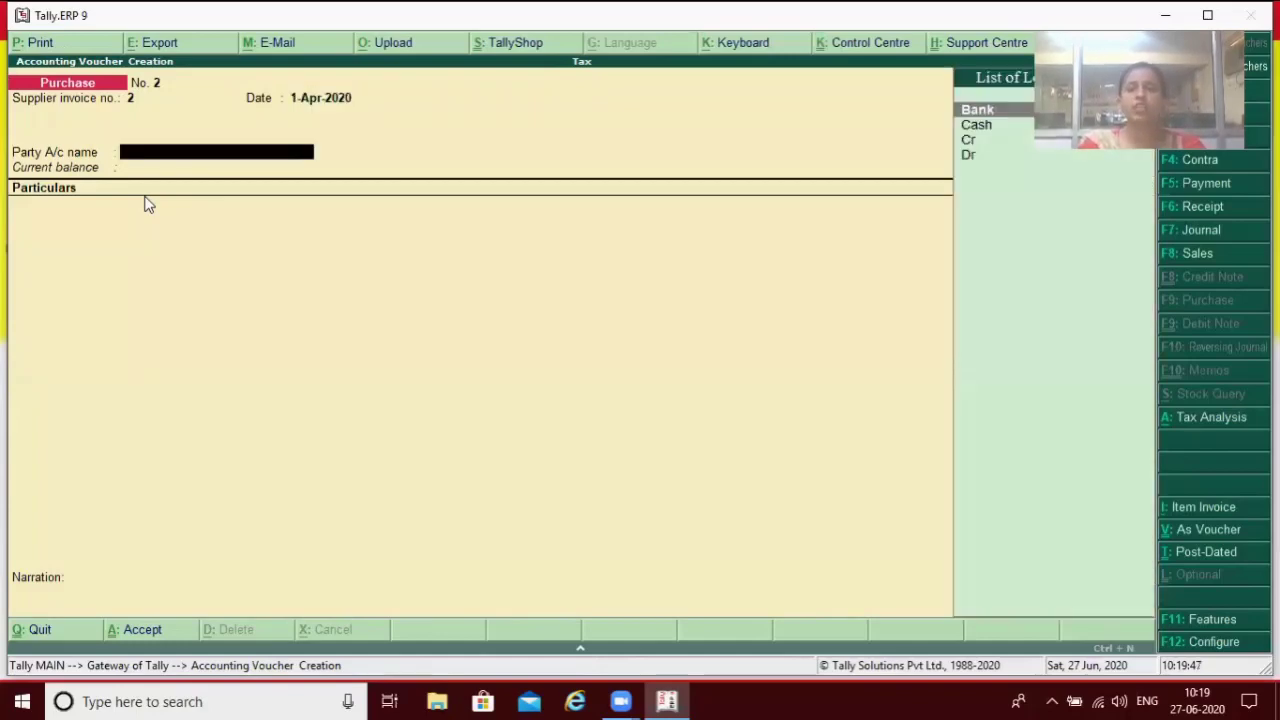
Choose Cr as the purchase voucher's party account and accept its party details without changes.
key(Down)
key(Down)
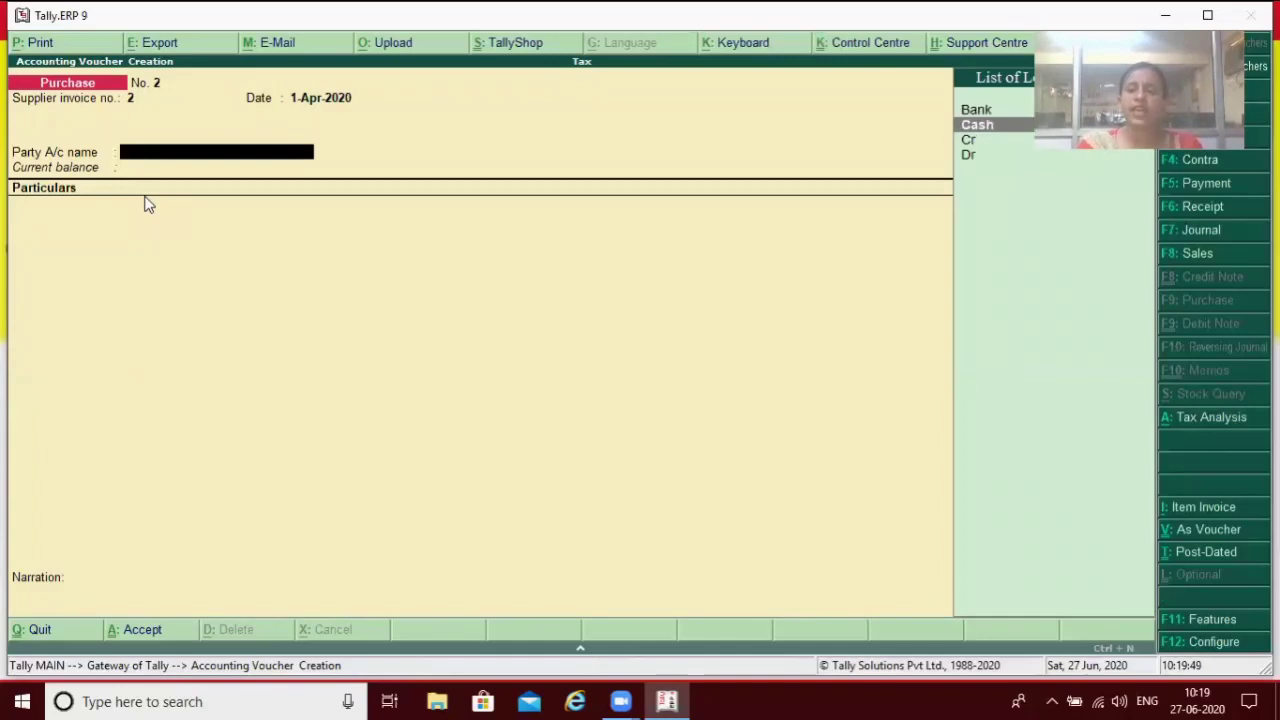
key(Return)
key(Return)
key(Return)
key(Return)
key(Return)
key(Return)
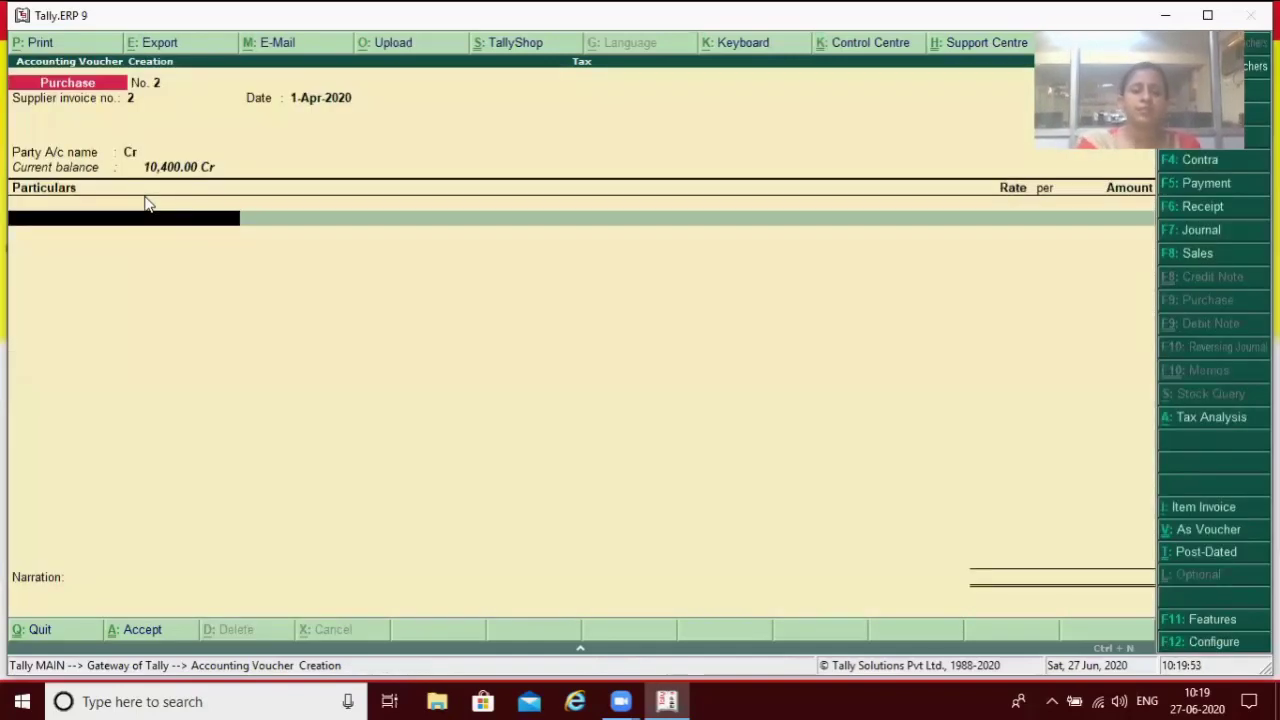
text(S)
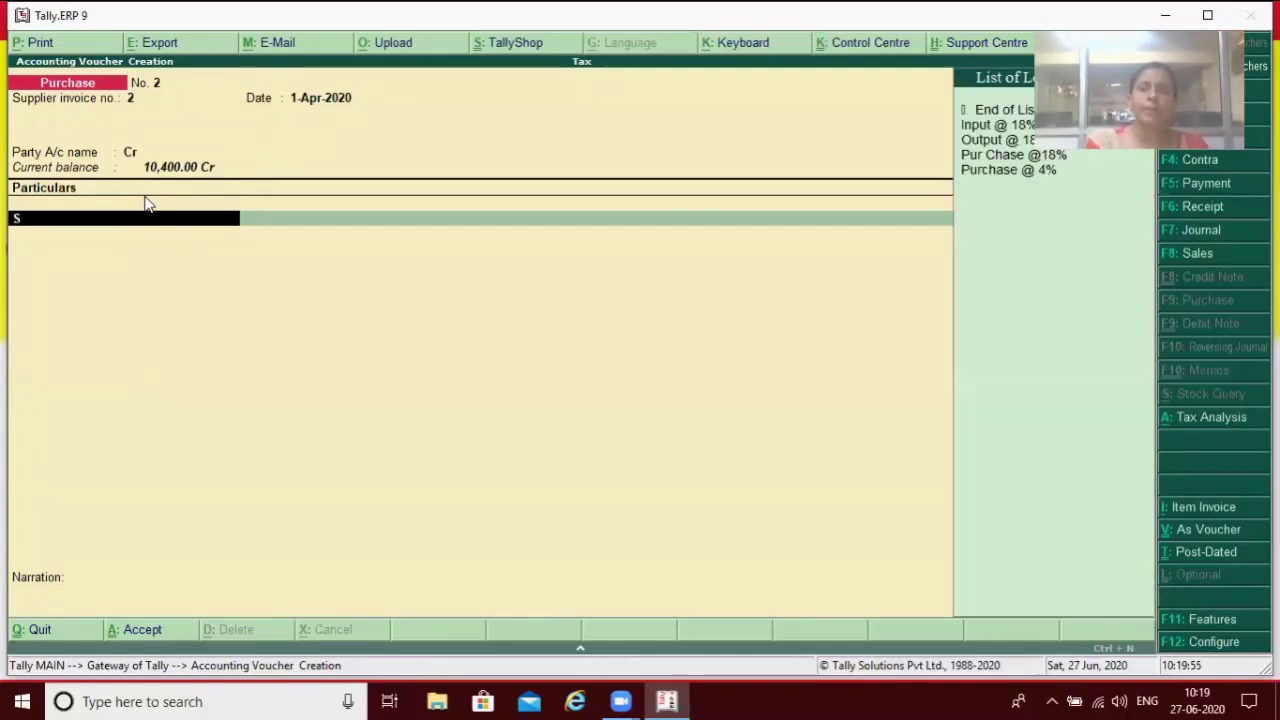
key(Down)
key(Down)
key(Down)
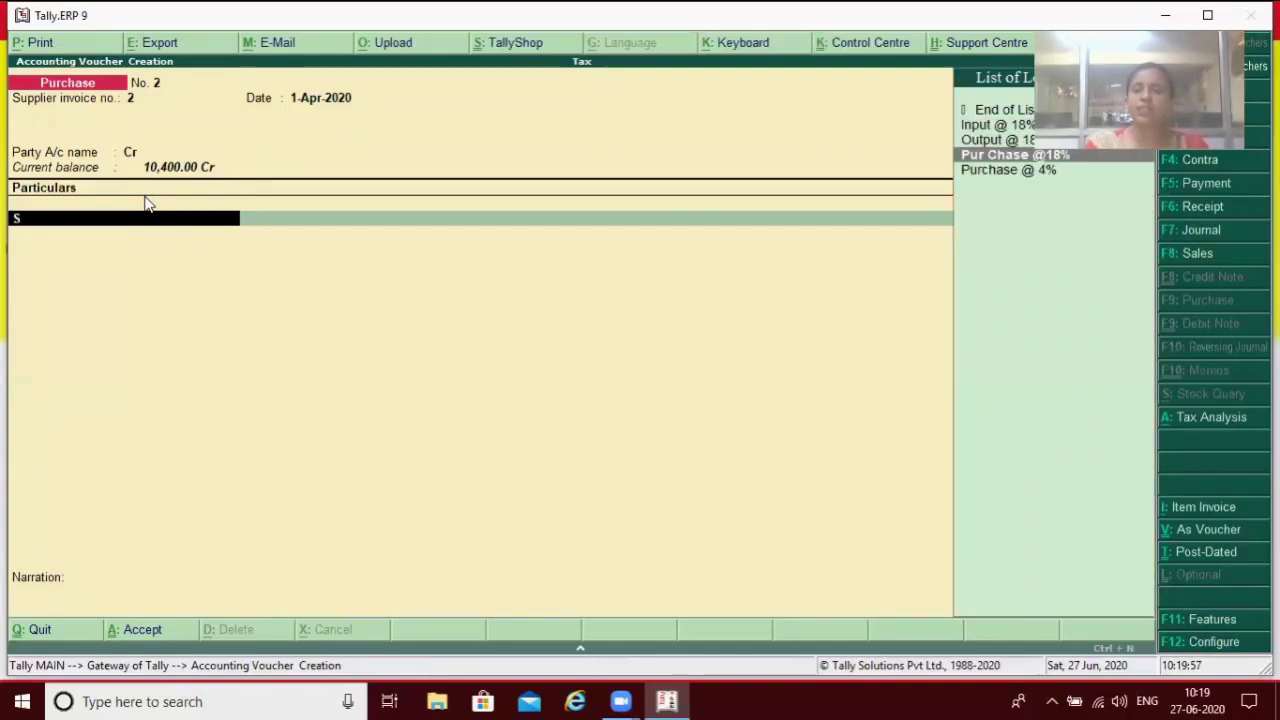
key(Return)
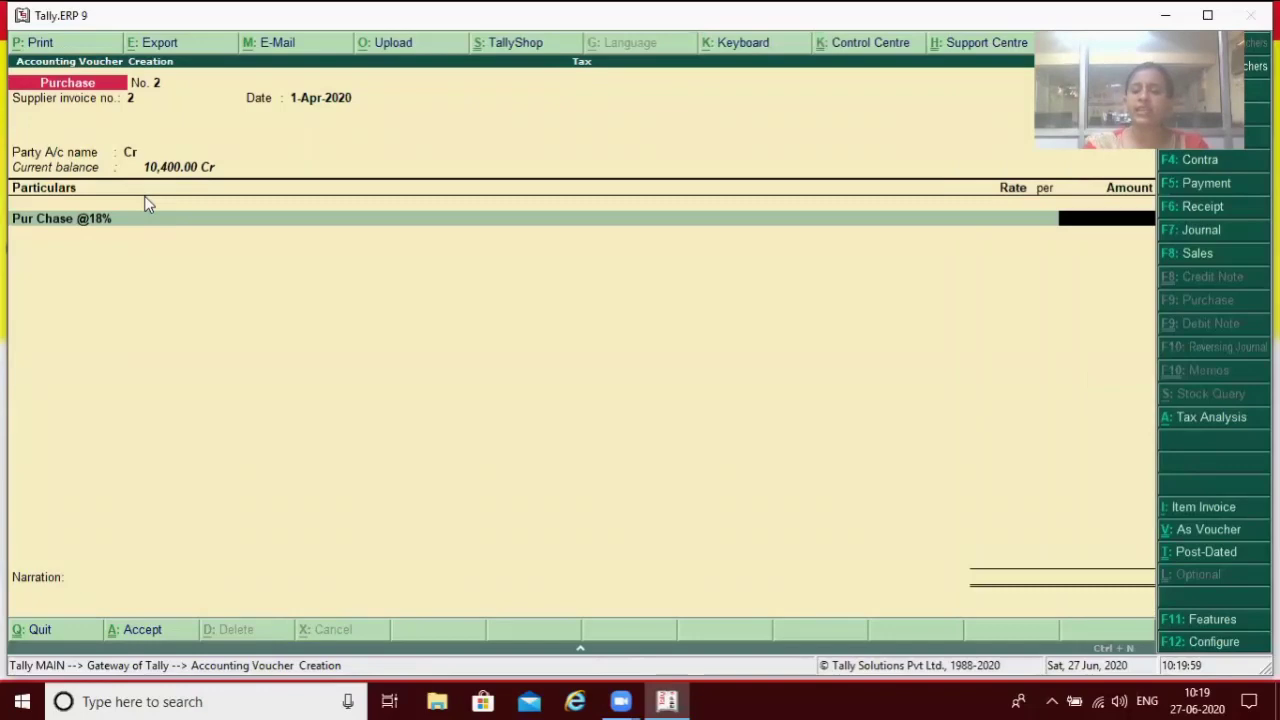
text(20,000)
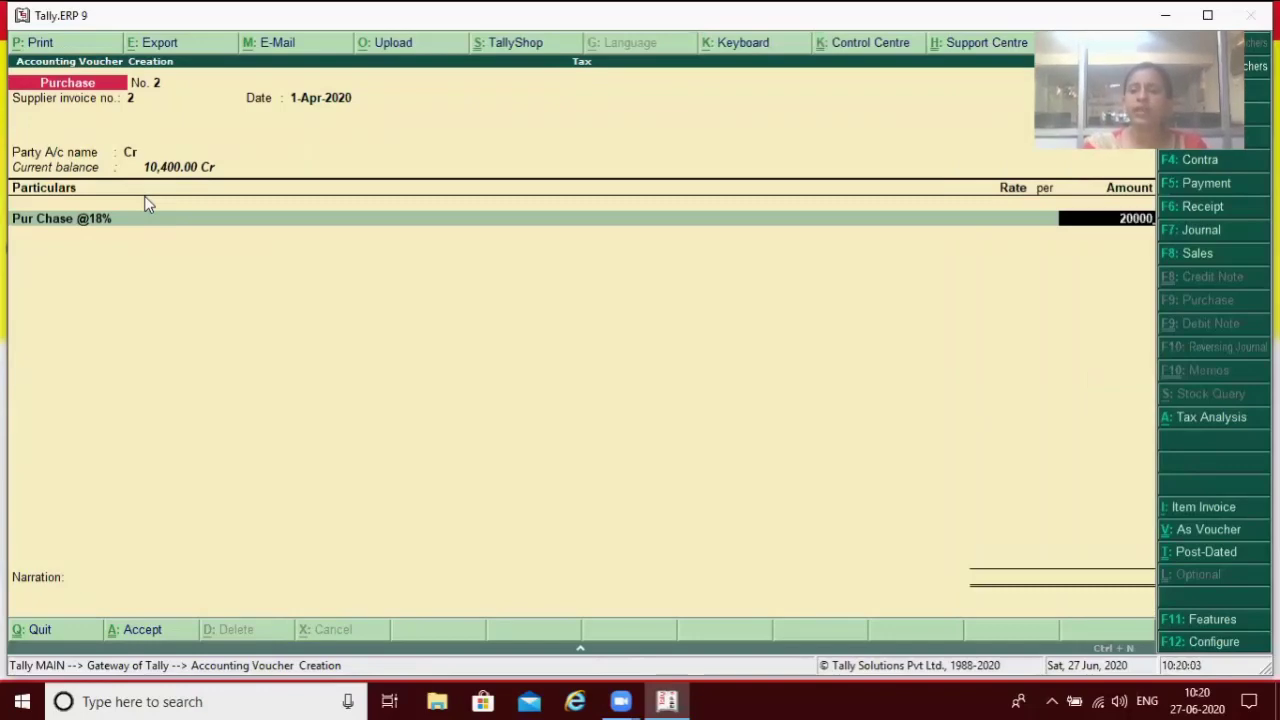
key(Return)
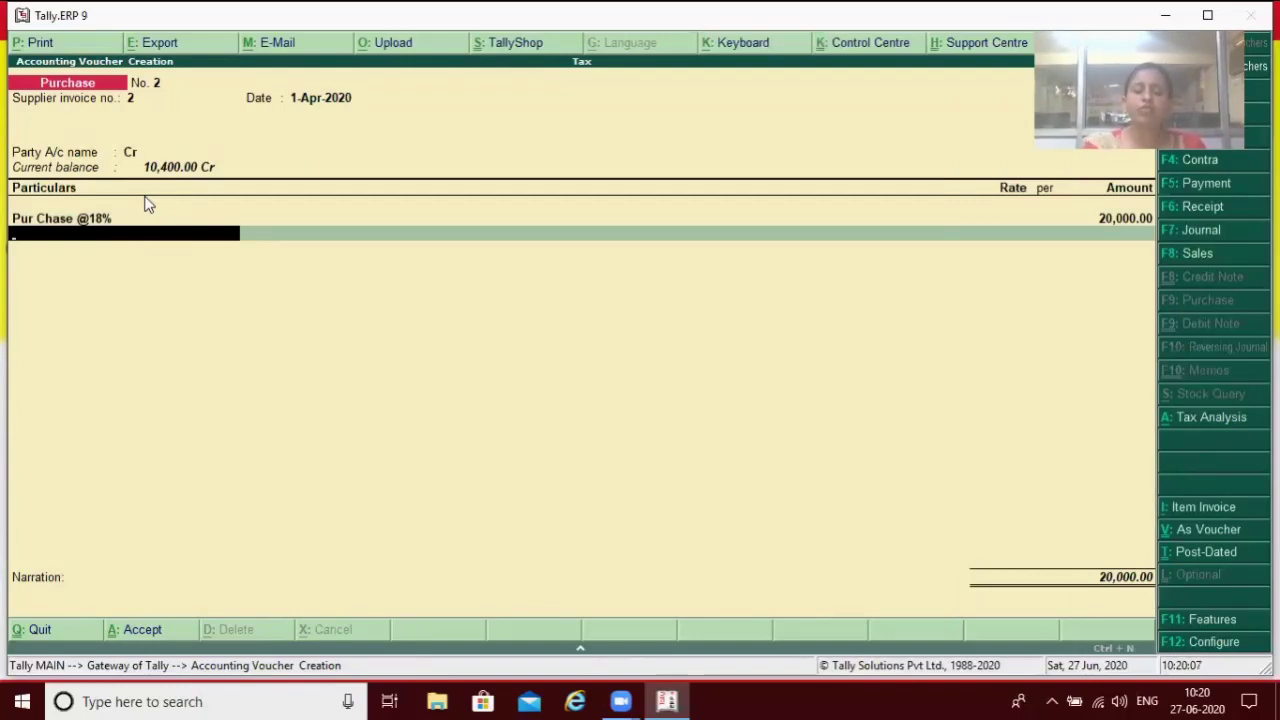
Add the Input @ 18% Service Tax ledger with its calculated amount and save the purchase voucher without narration.
text(I)
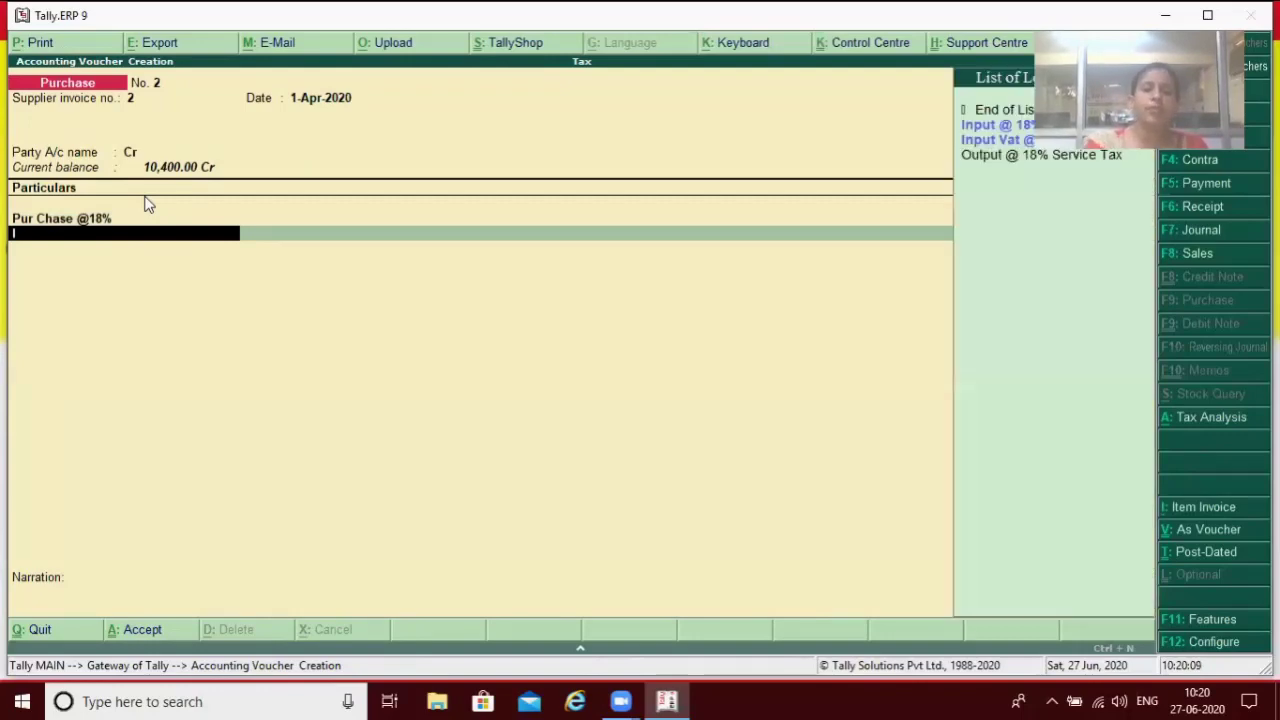
key(Down)
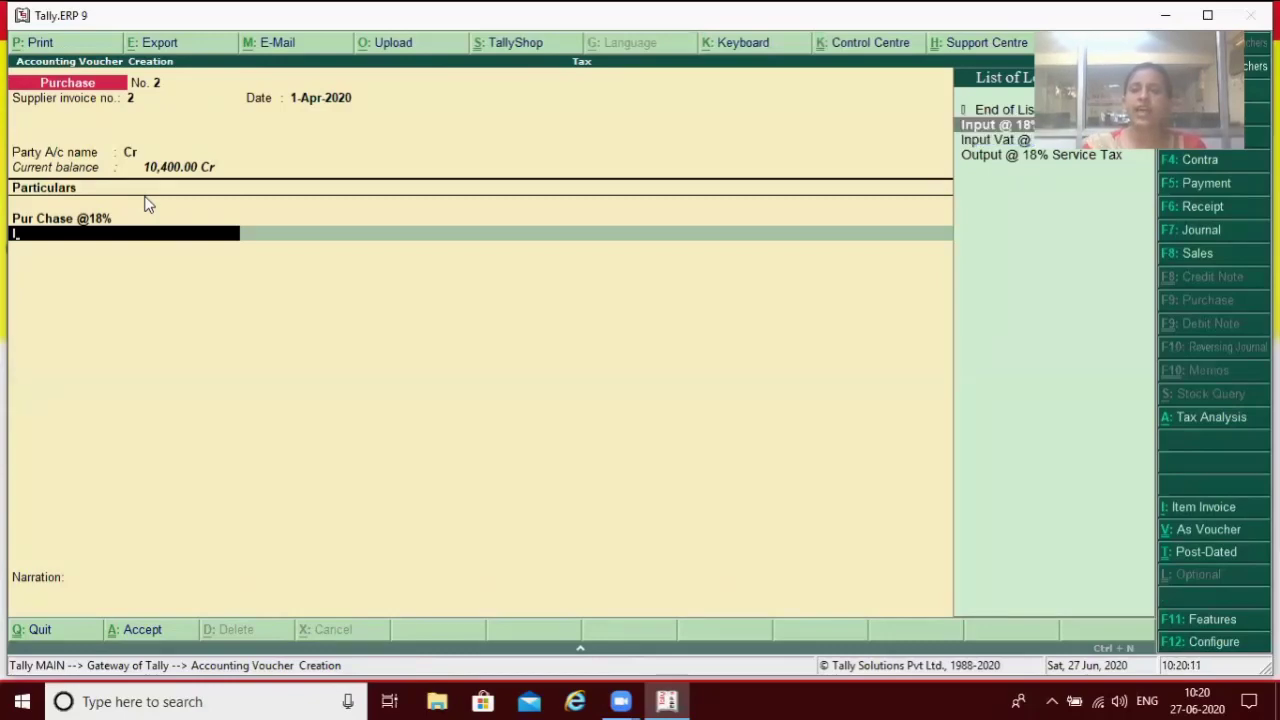
key(Return)
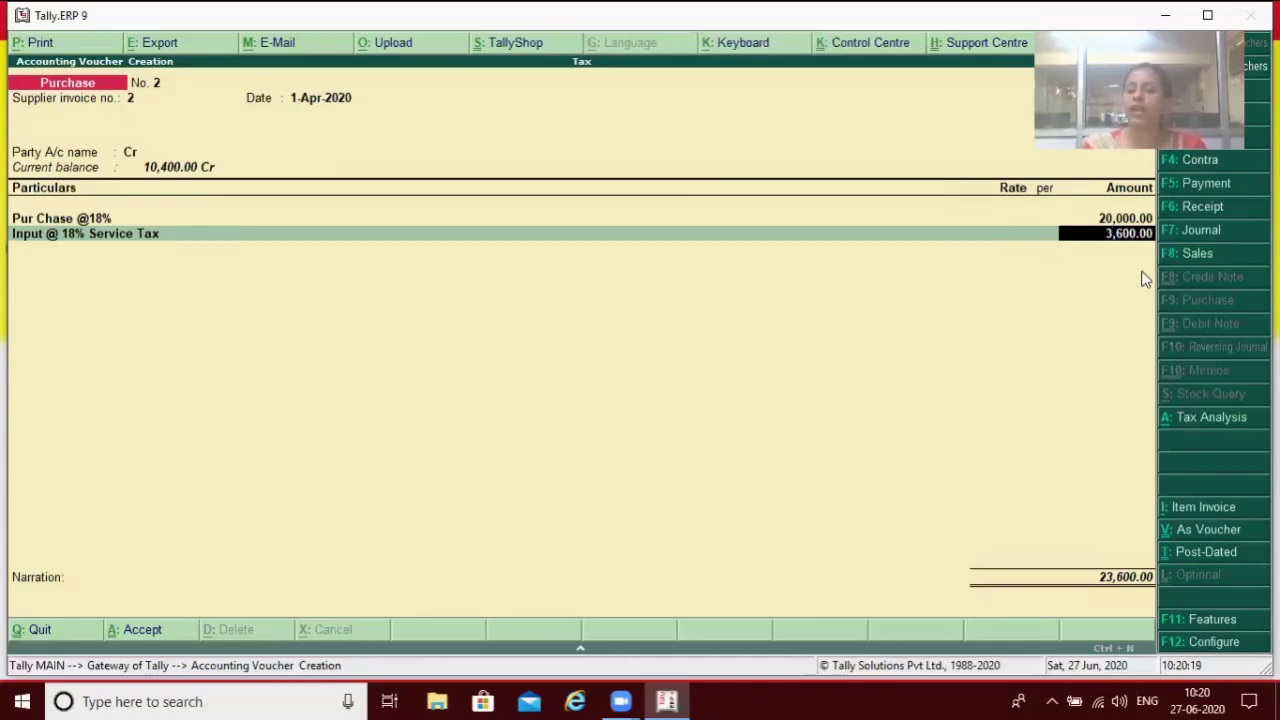
key(Return)
key(Return)
key(Return)
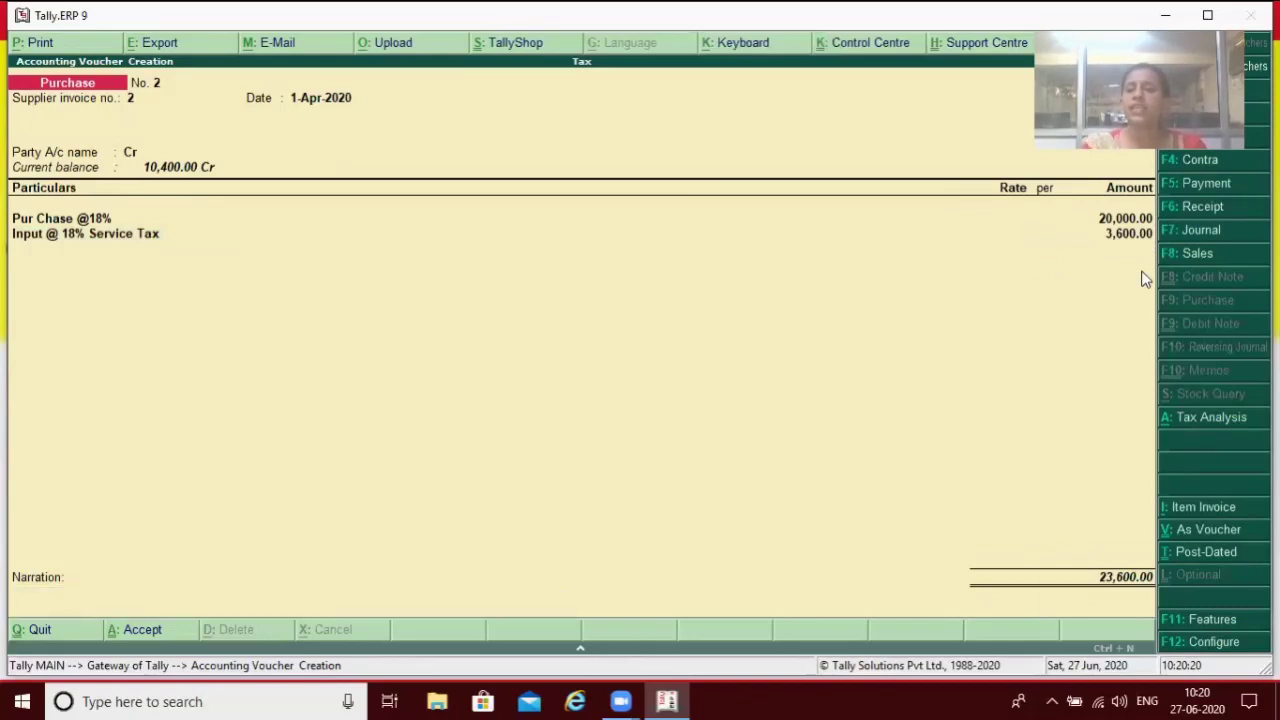
key(y)
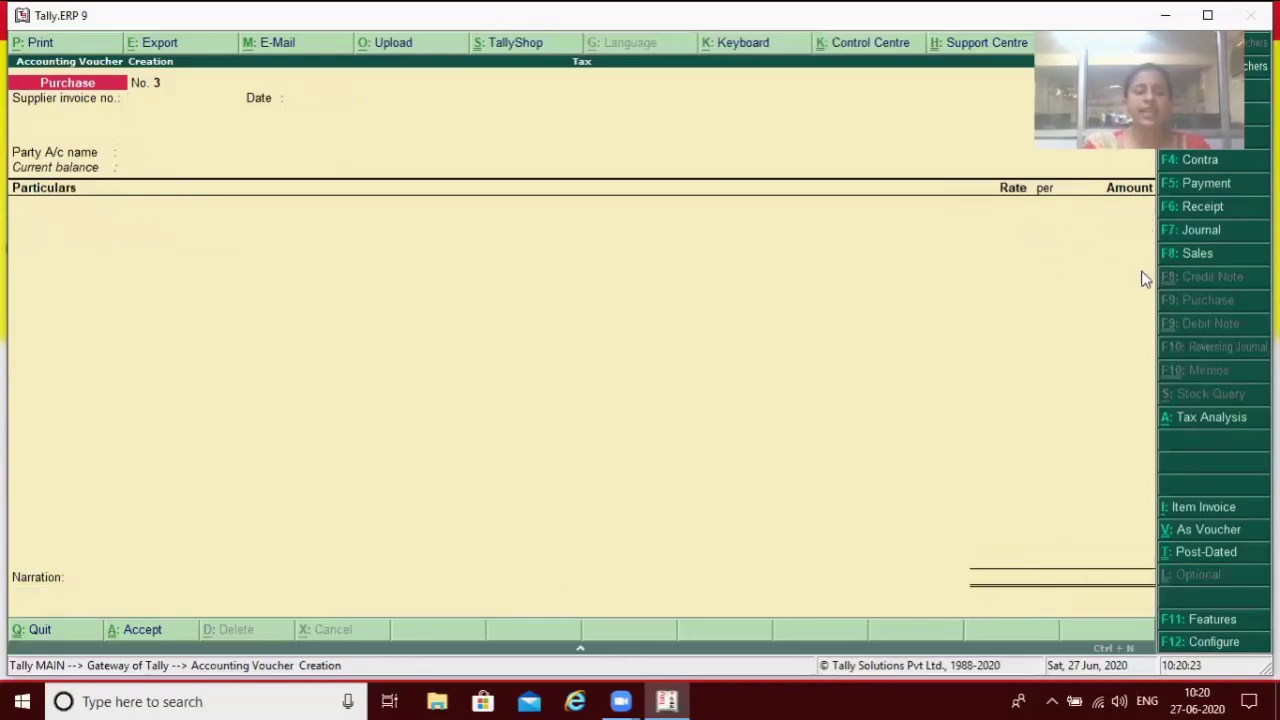
Start a sales voucher with reference number 2 and party account Dr, accepting the party details without changes.
key(F8)
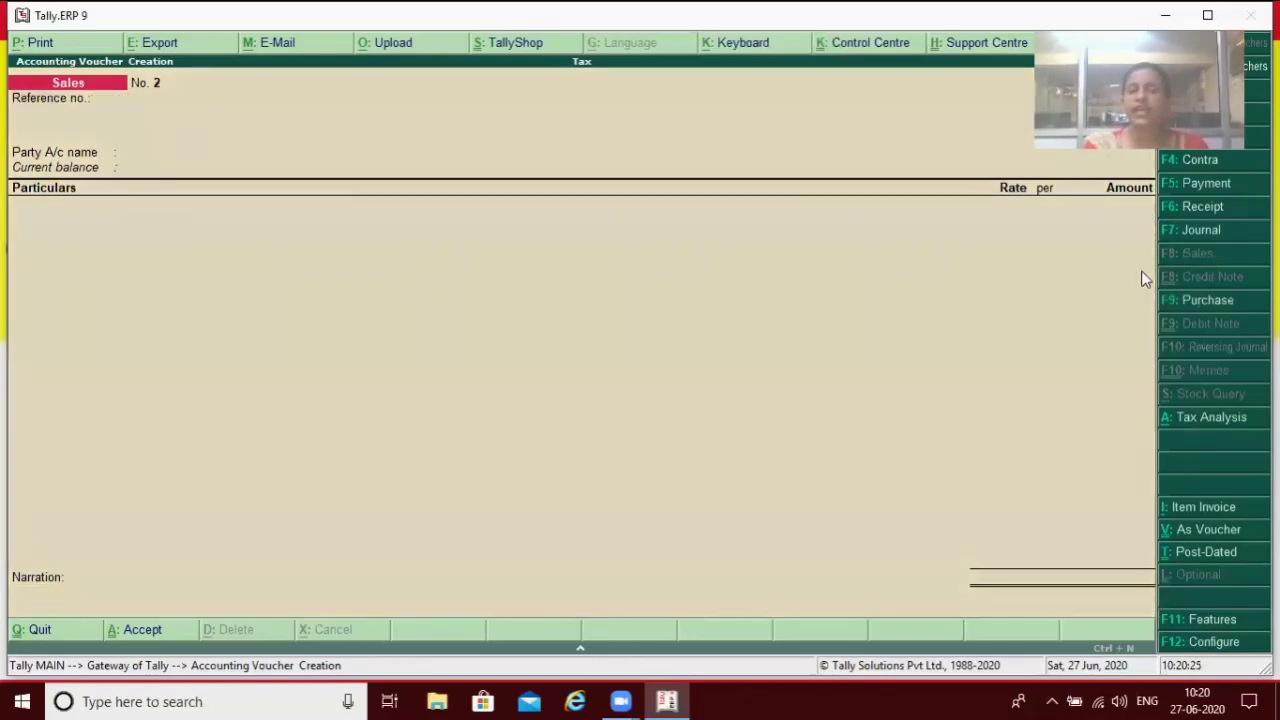
text(2)
key(Return)
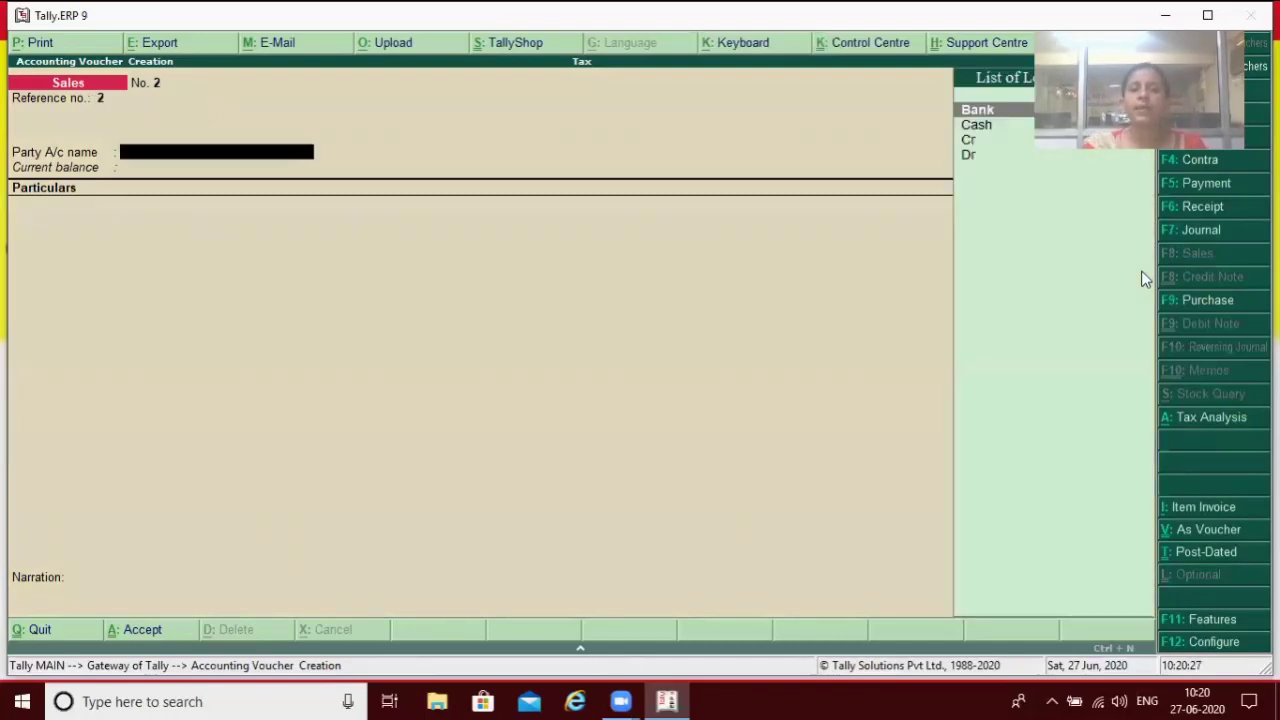
key(Down)
key(Down)
key(Down)
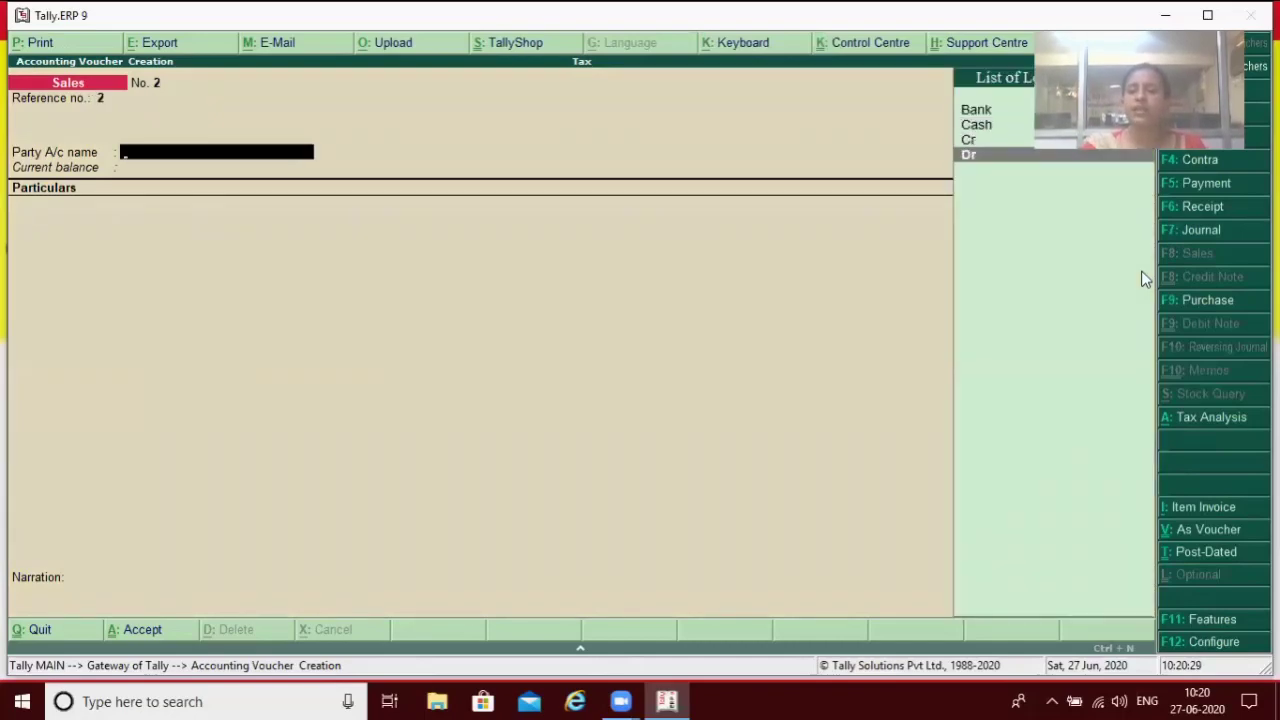
key(Return)
key(ctrl+a)
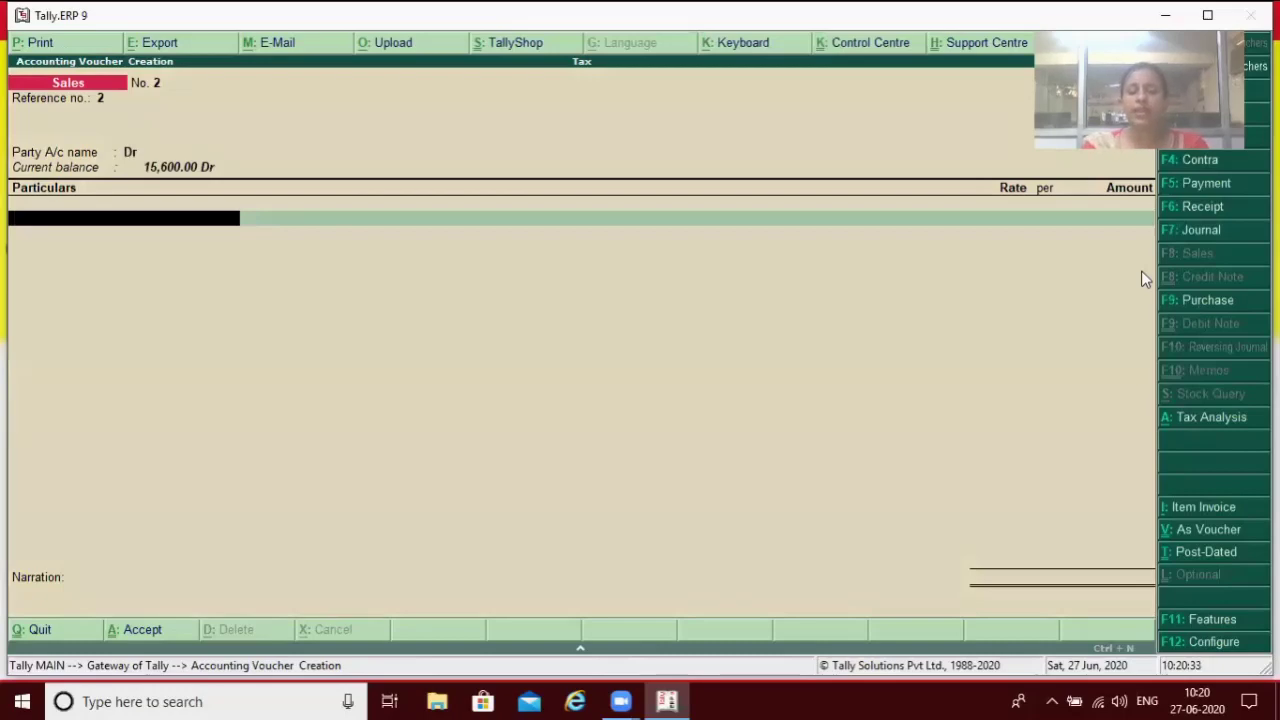
text(S)
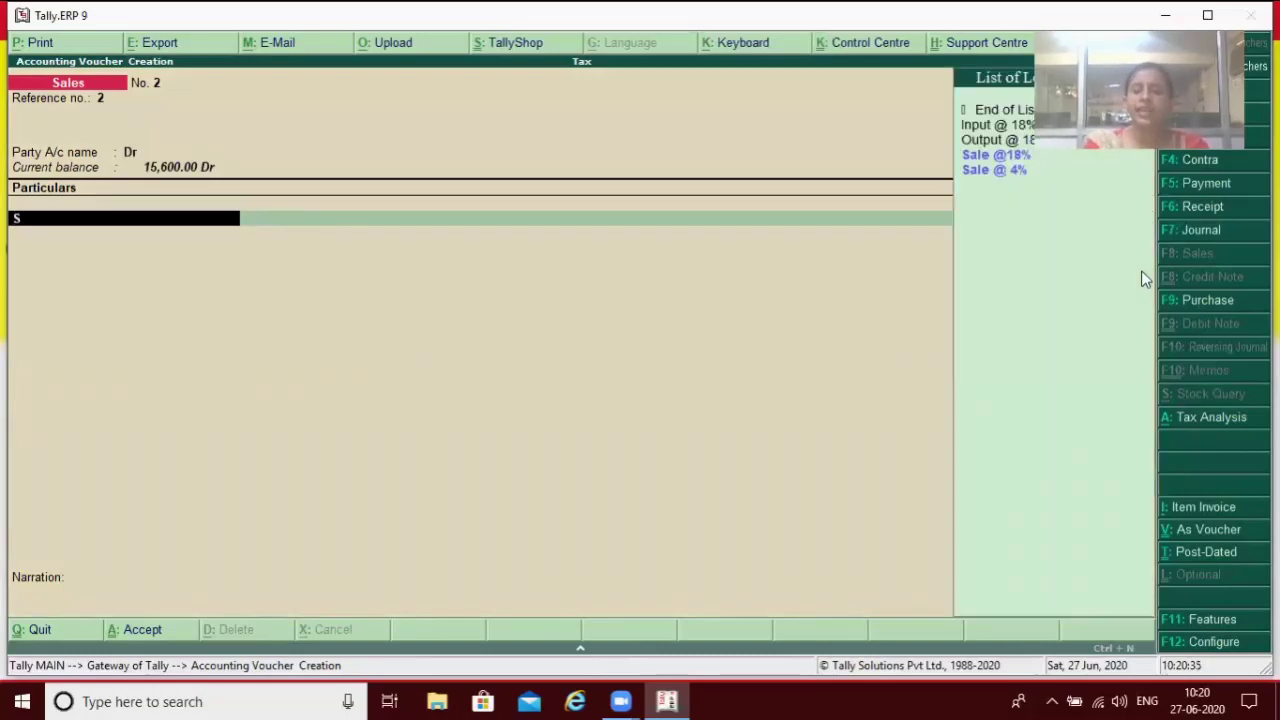
key(Down)
key(Up)
key(Return)
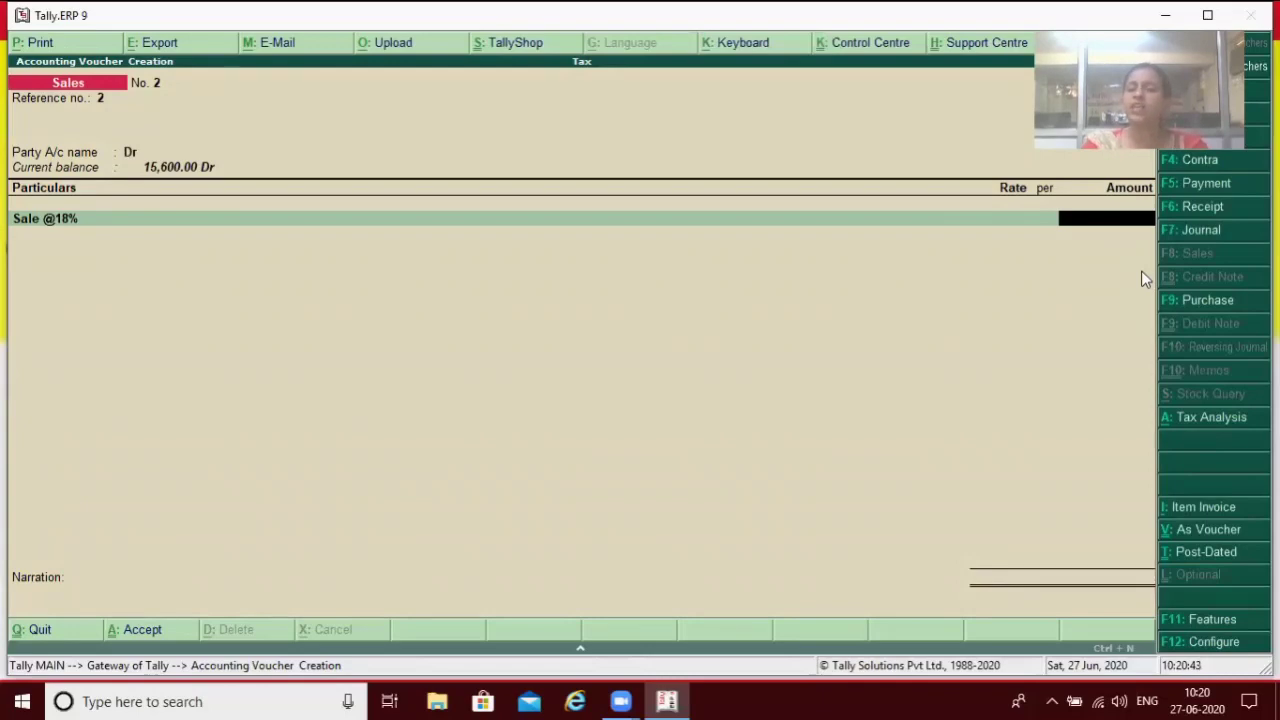
text(30000)
key(Return)
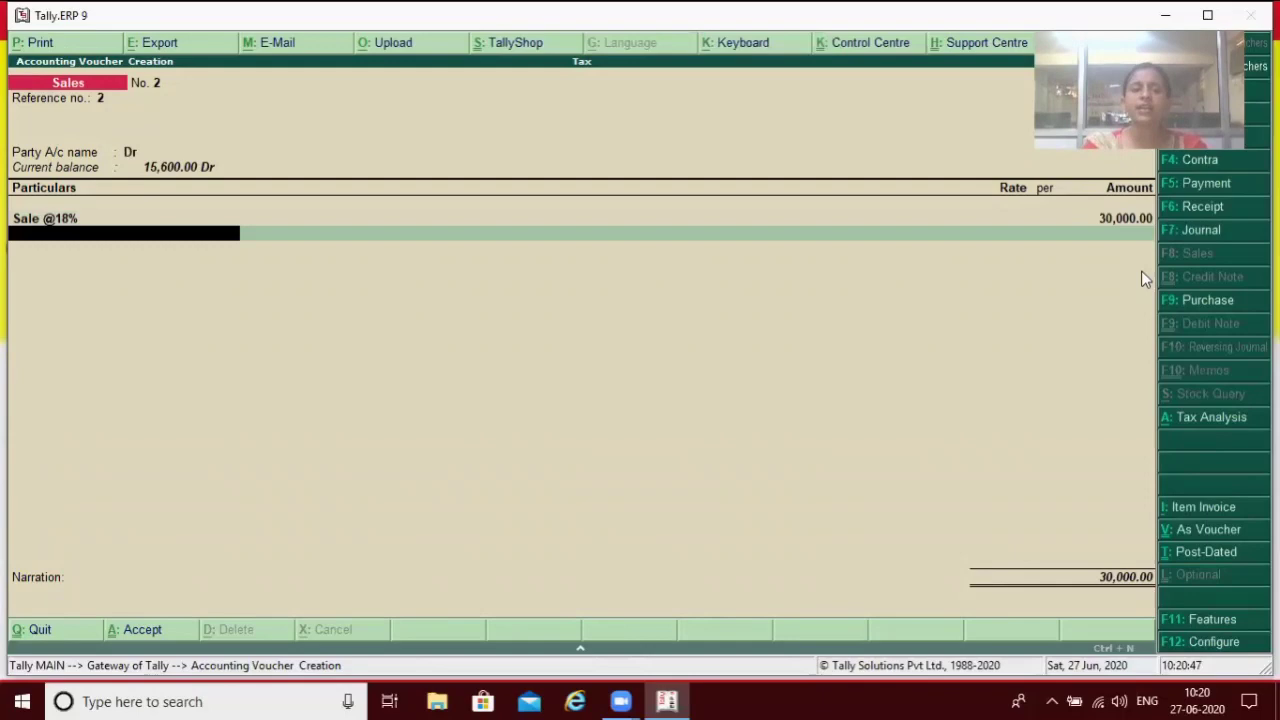
Add the Output @ 18% Service Tax ledger with its calculated amount, save the sales voucher without narration, and return to the Gateway of Tally.
text(O)
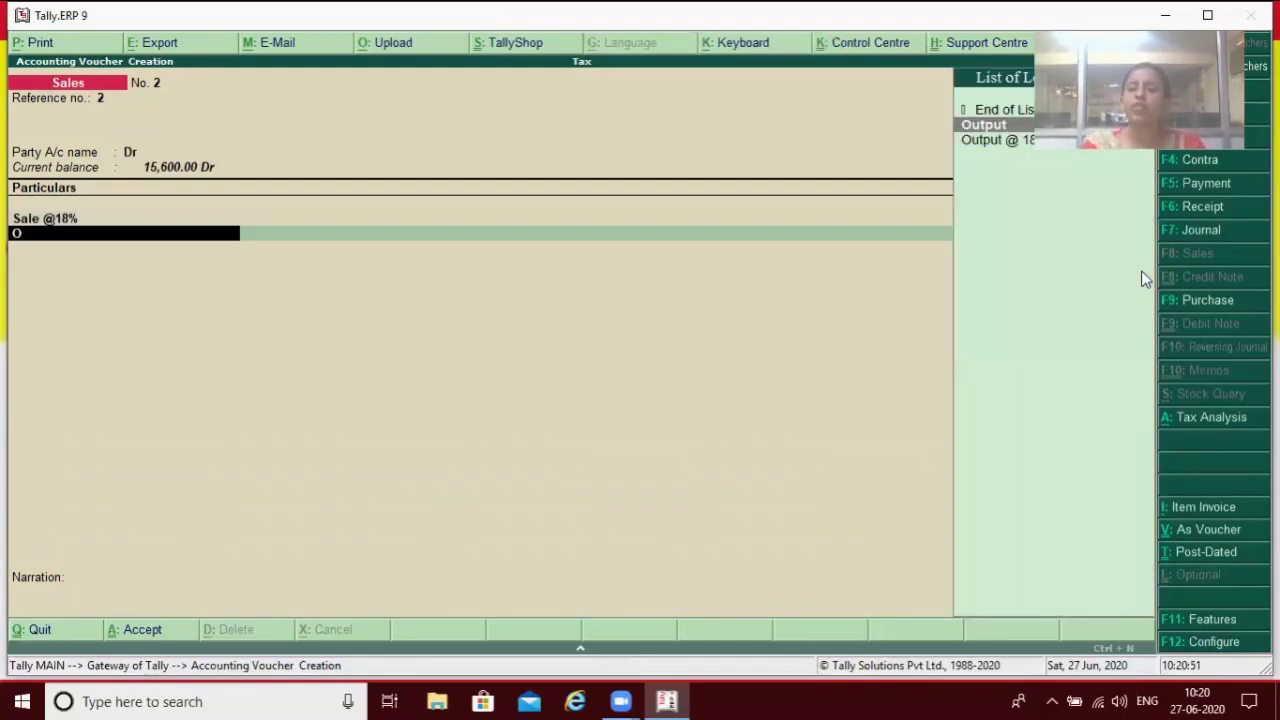
key(Down)
key(Return)
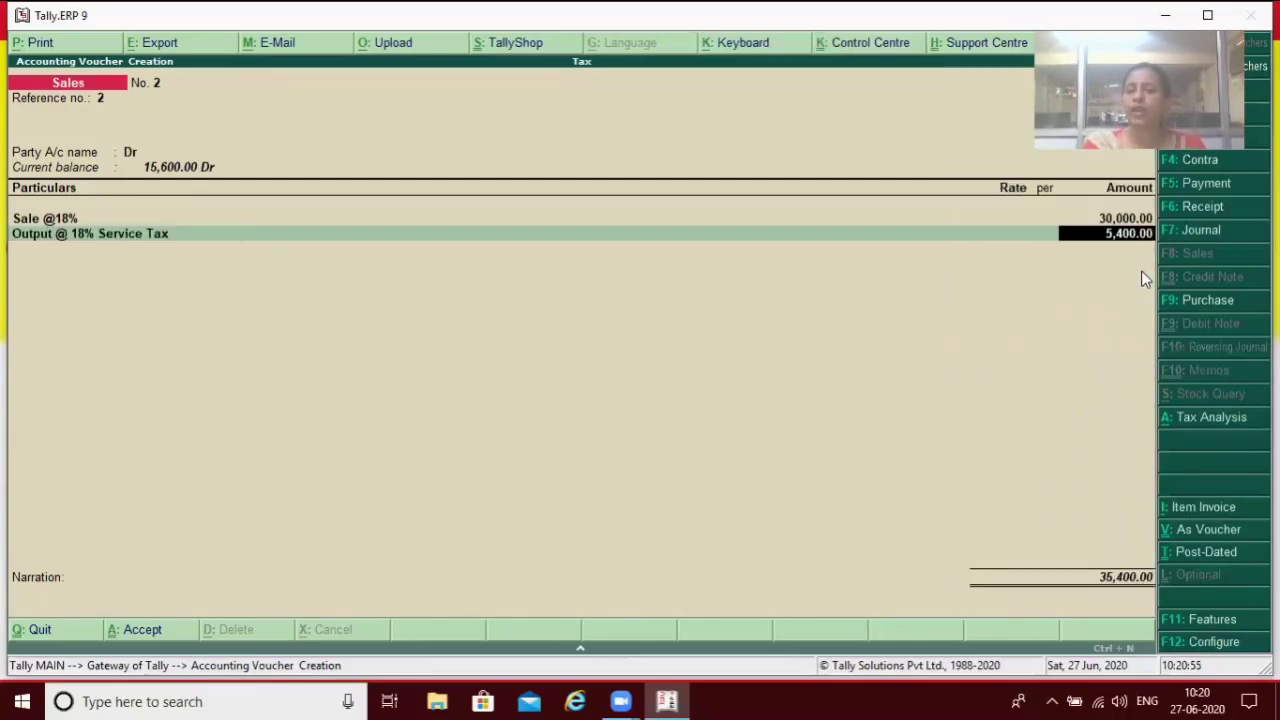
key(Return)
key(Return)
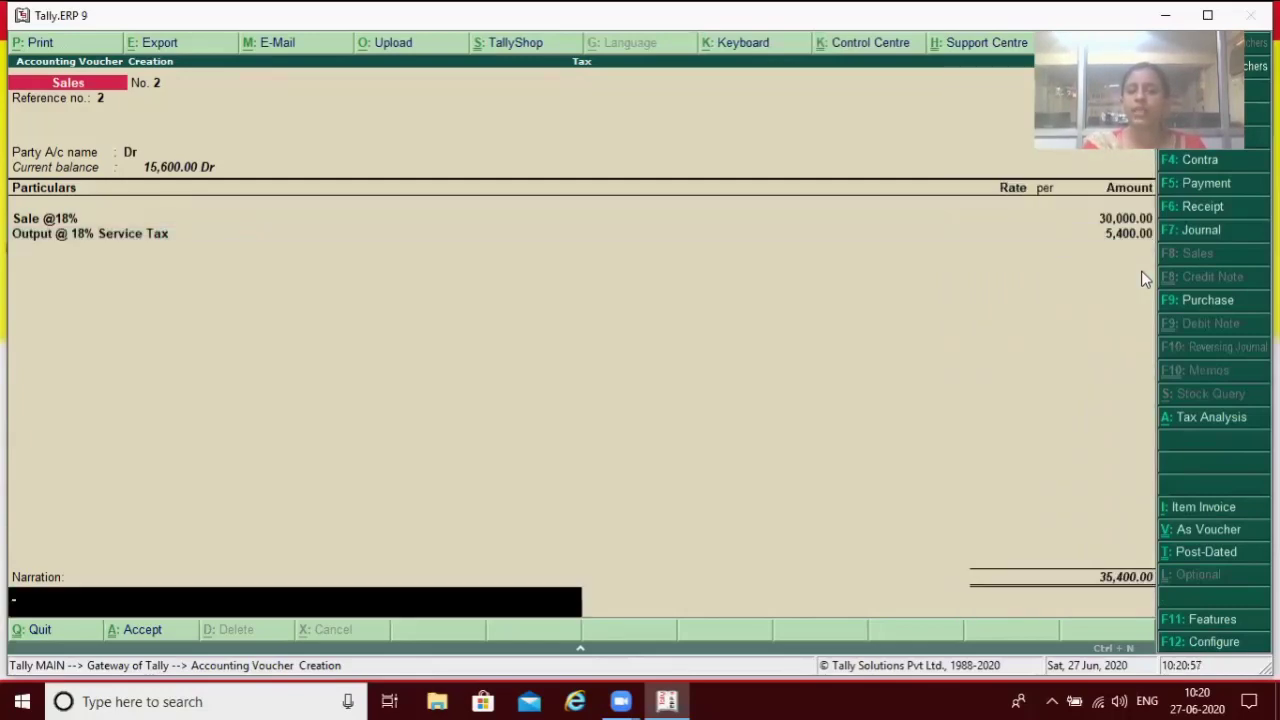
key(Return)
key(Return)
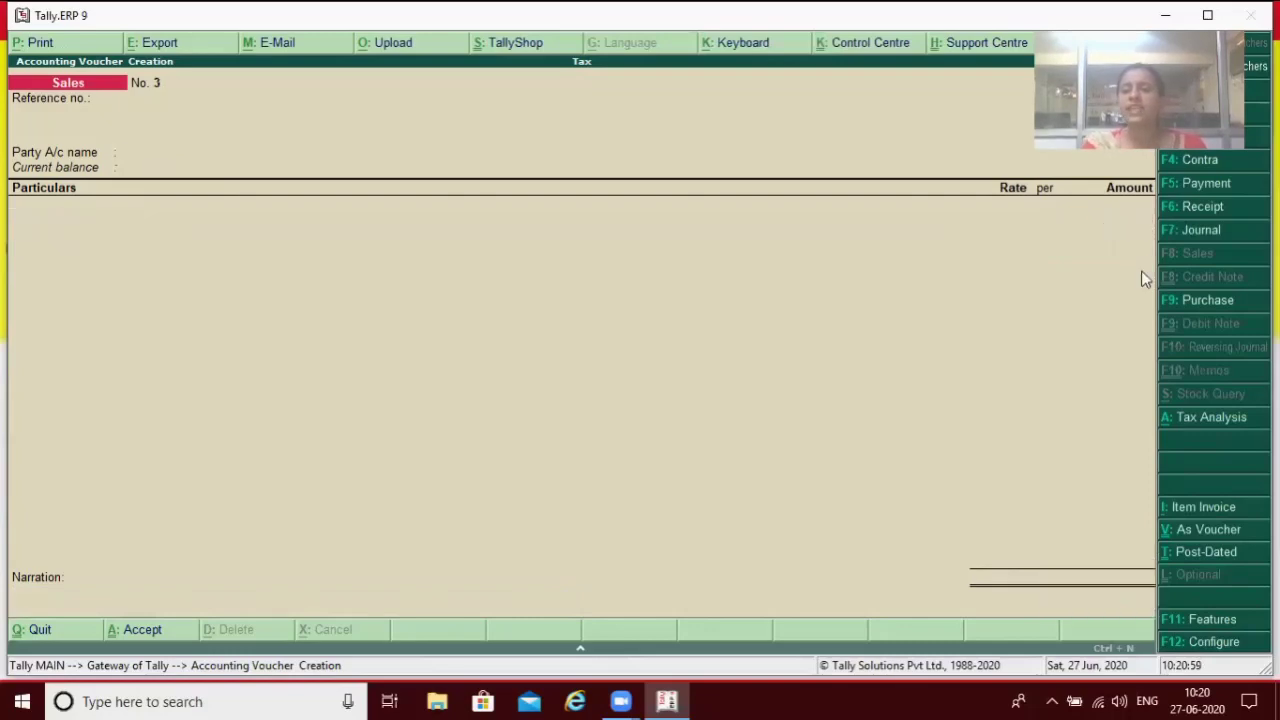
key(Escape)
key(Return)
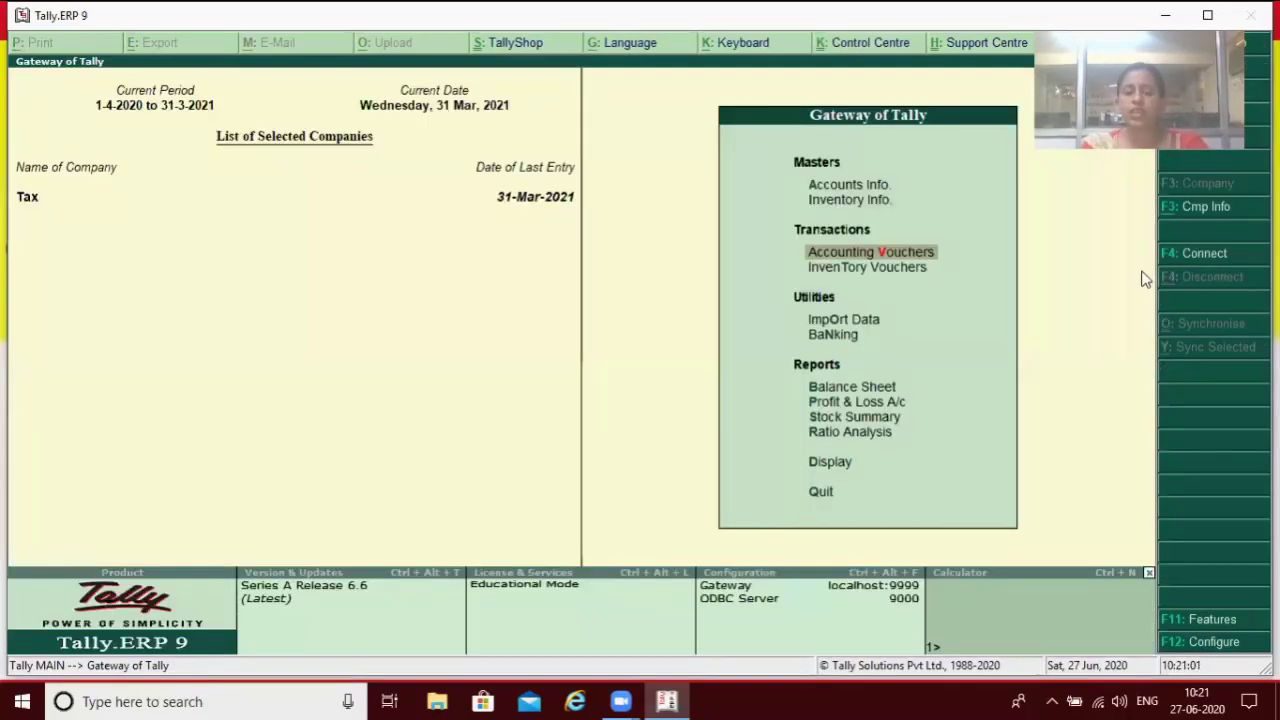
Examine the Duties & Taxes balances under Current Liabilities in the Balance Sheet, then close the group summary.
key(b)
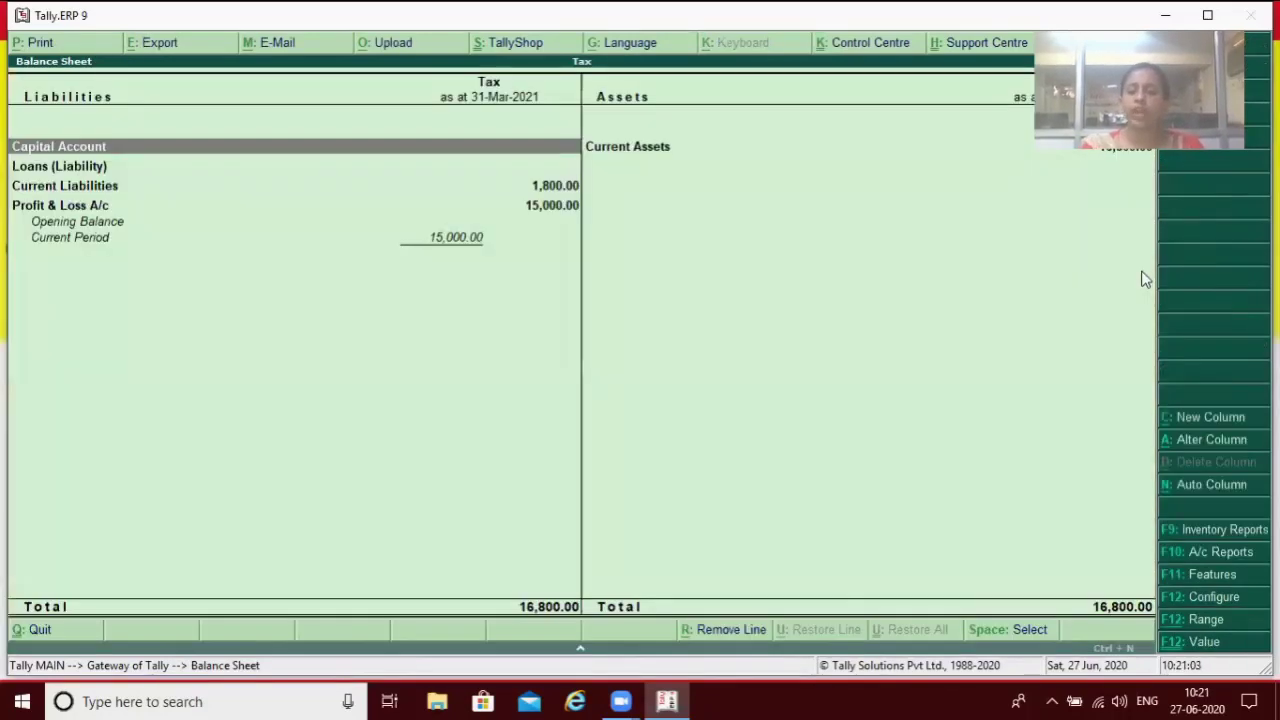
key(Down)
key(Down)
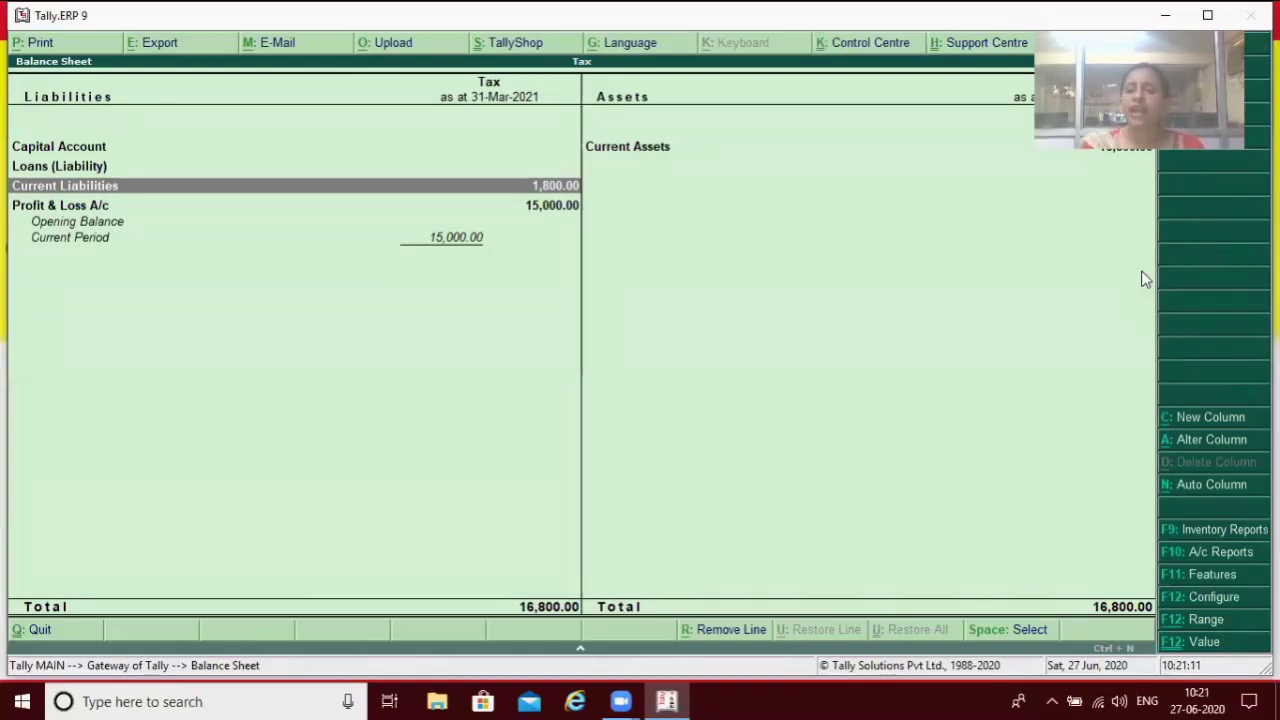
key(Return)
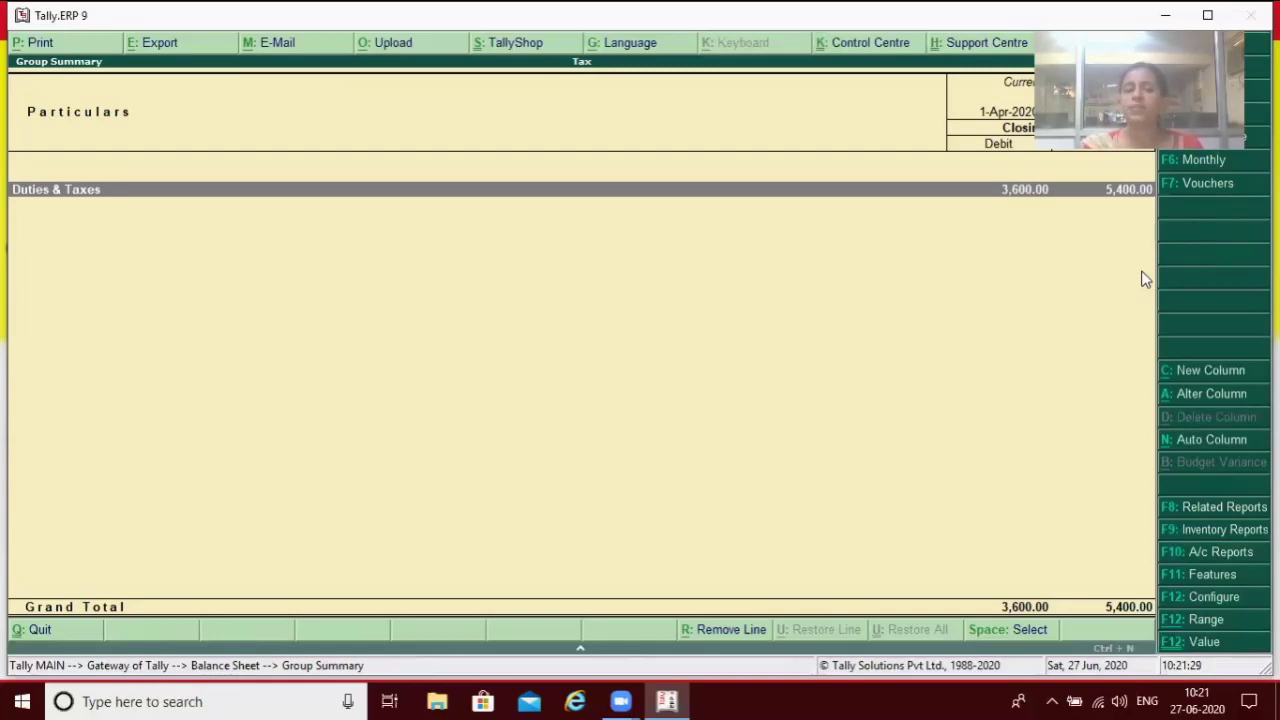
key(Escape)
key(Escape)
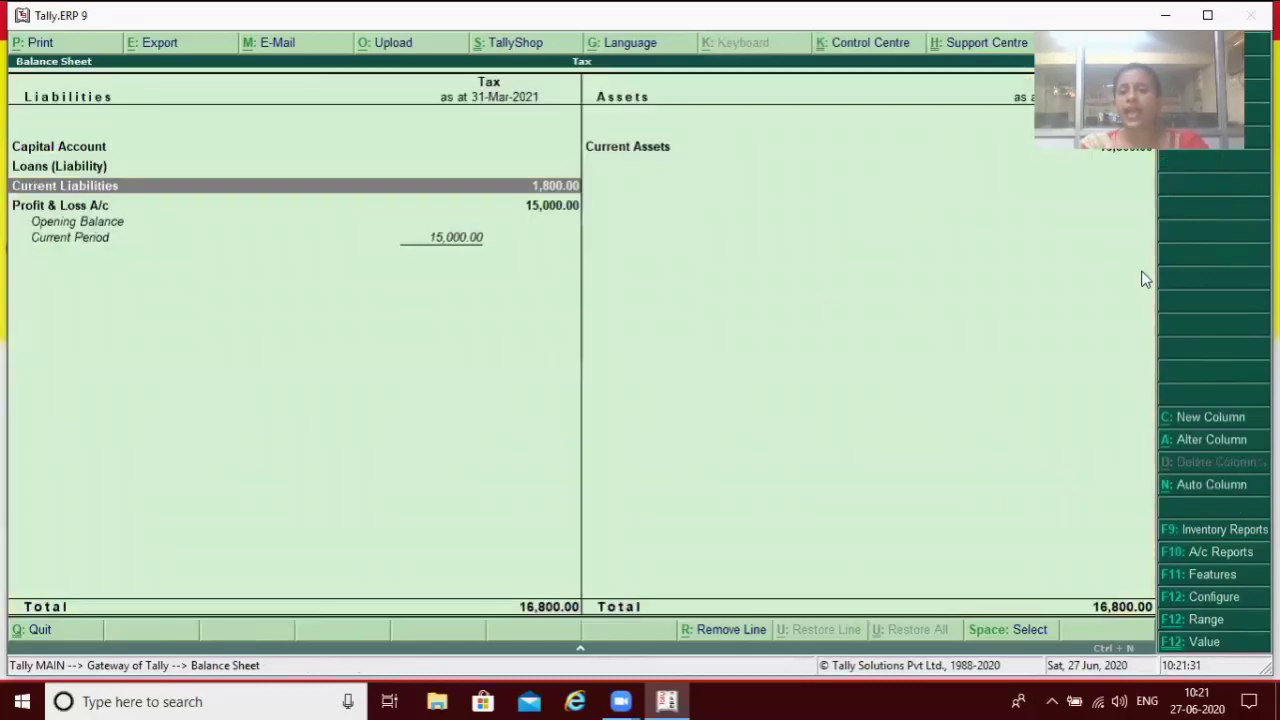
Start a journal voucher and debit the Output @ 18% Service Tax ledger with 3,600.
key(Up)
key(Up)
key(Up)
key(Up)
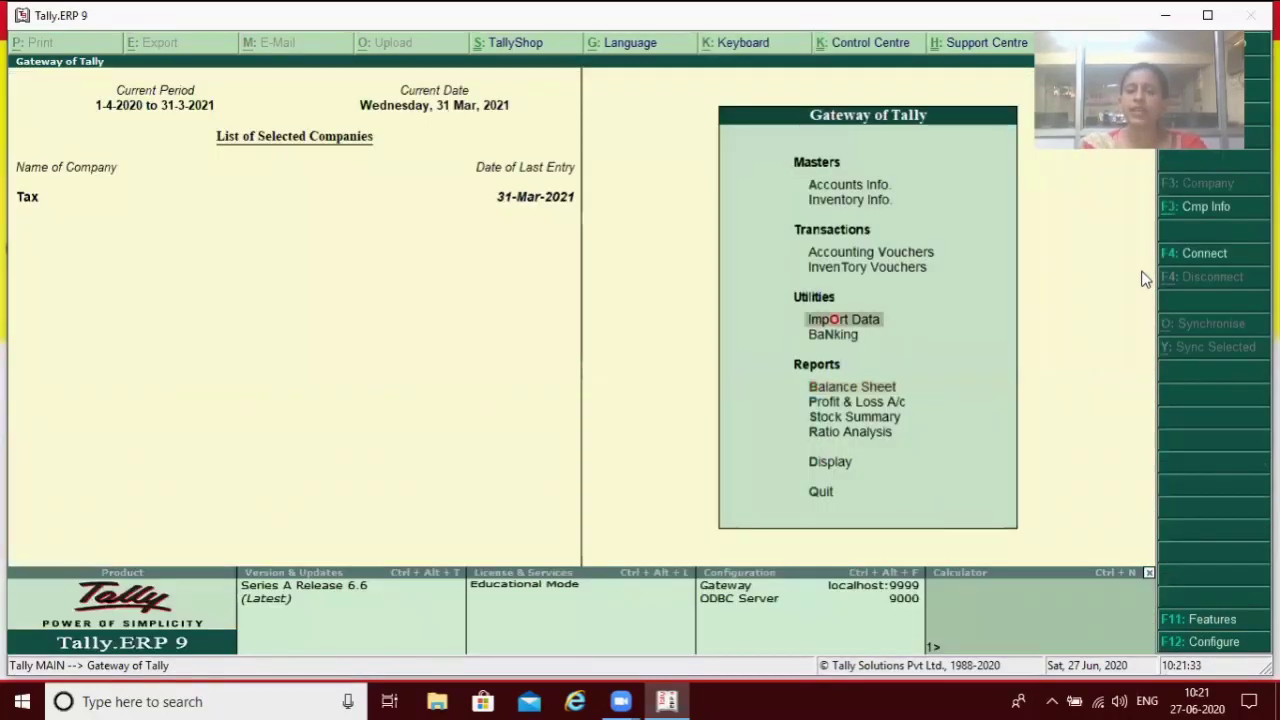
key(Return)
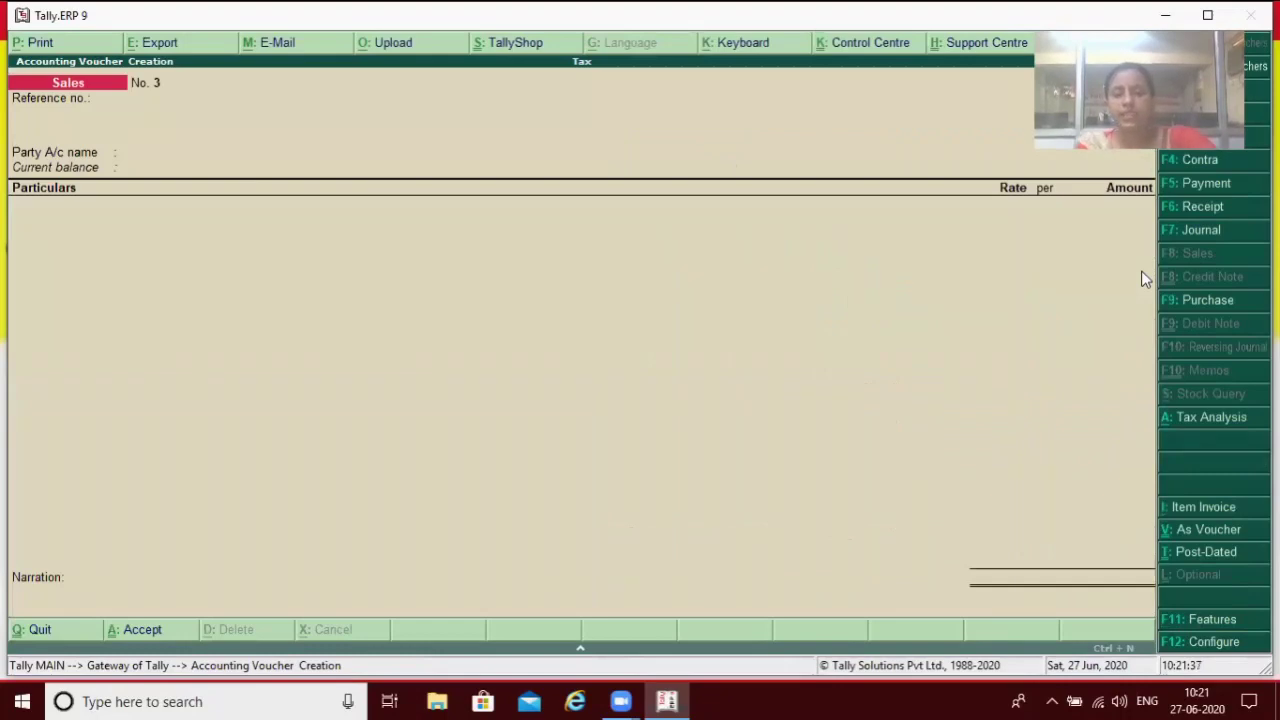
key(F7)
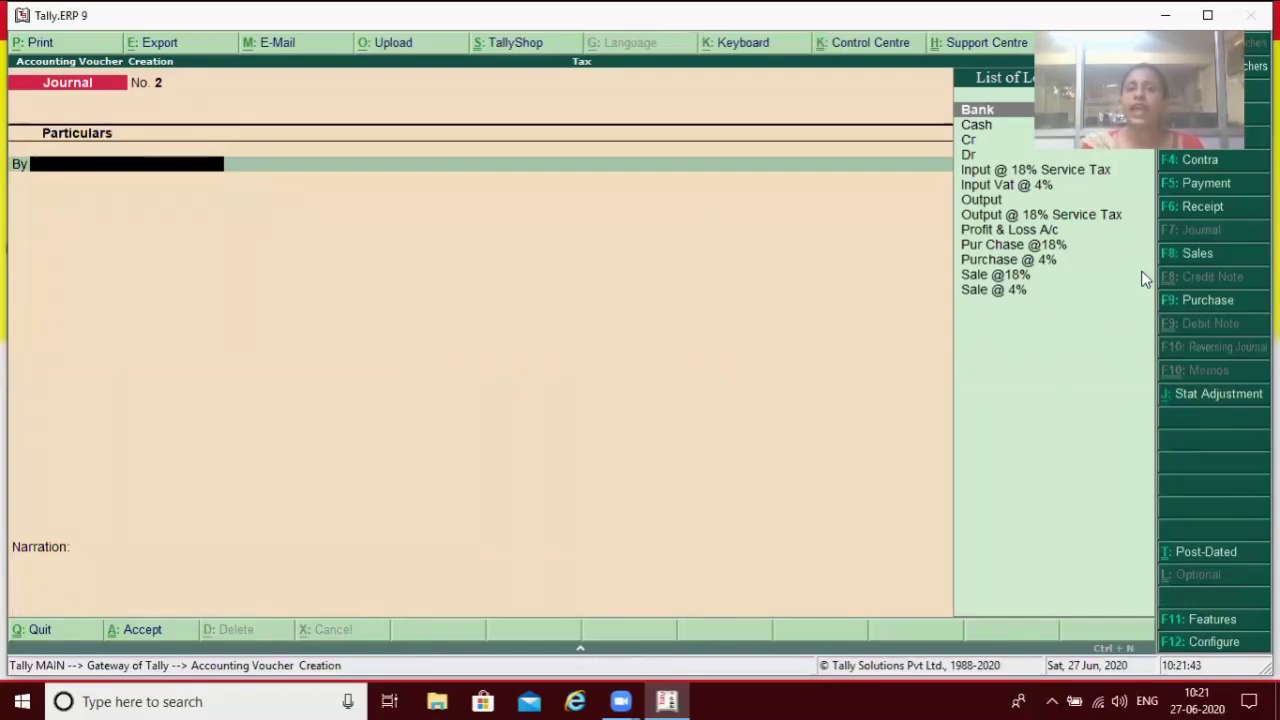
key(Down)
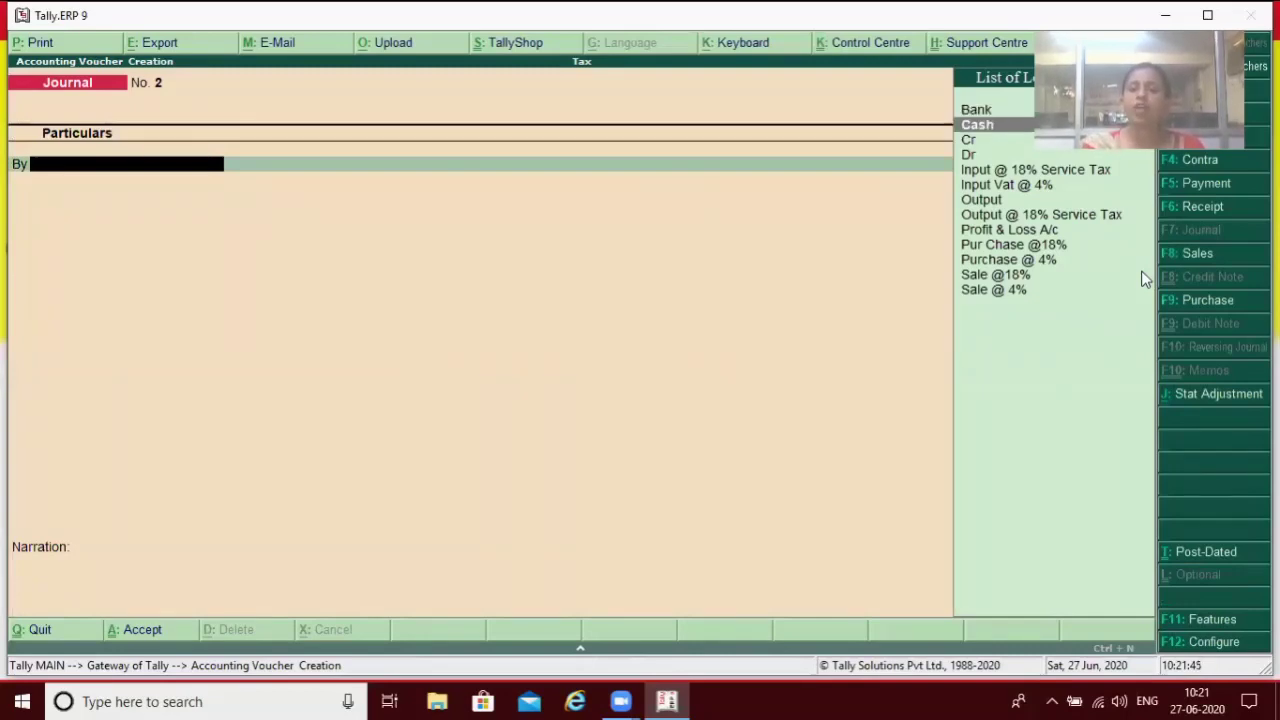
key(Down)
key(Down)
key(Down)
key(Down)
key(Down)
key(Down)
key(Down)
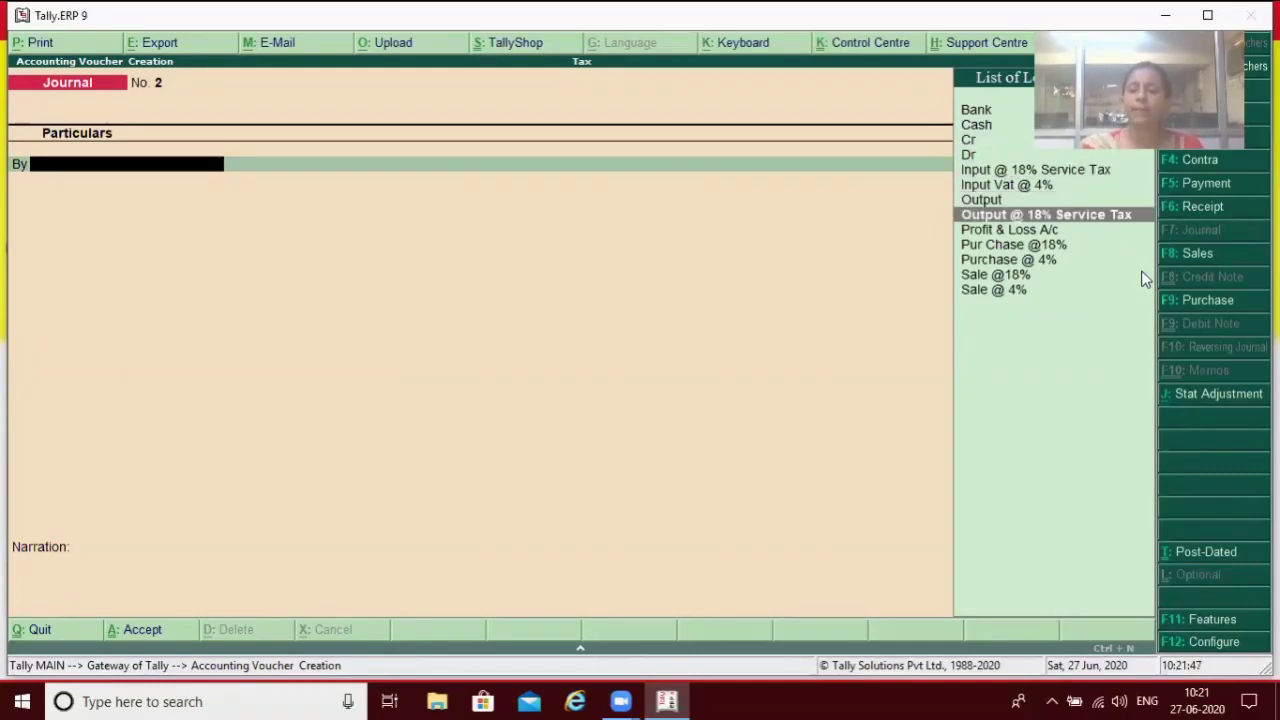
key(Return)
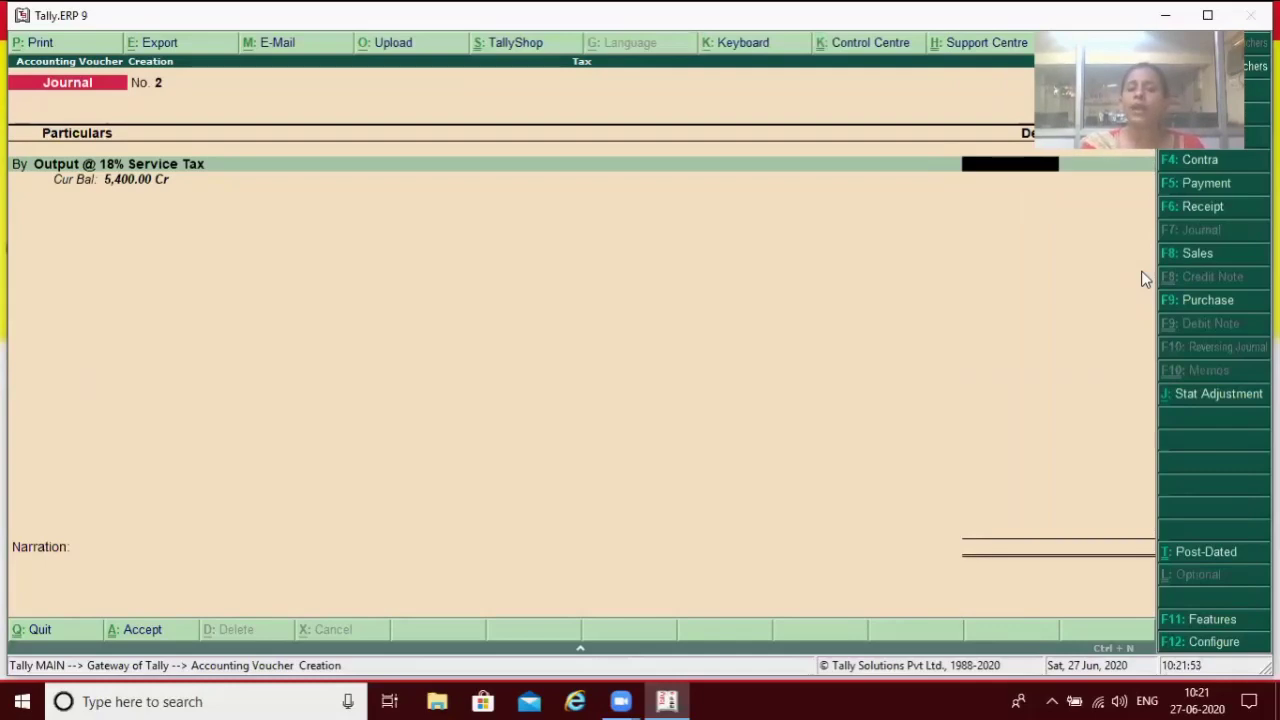
text(3600)
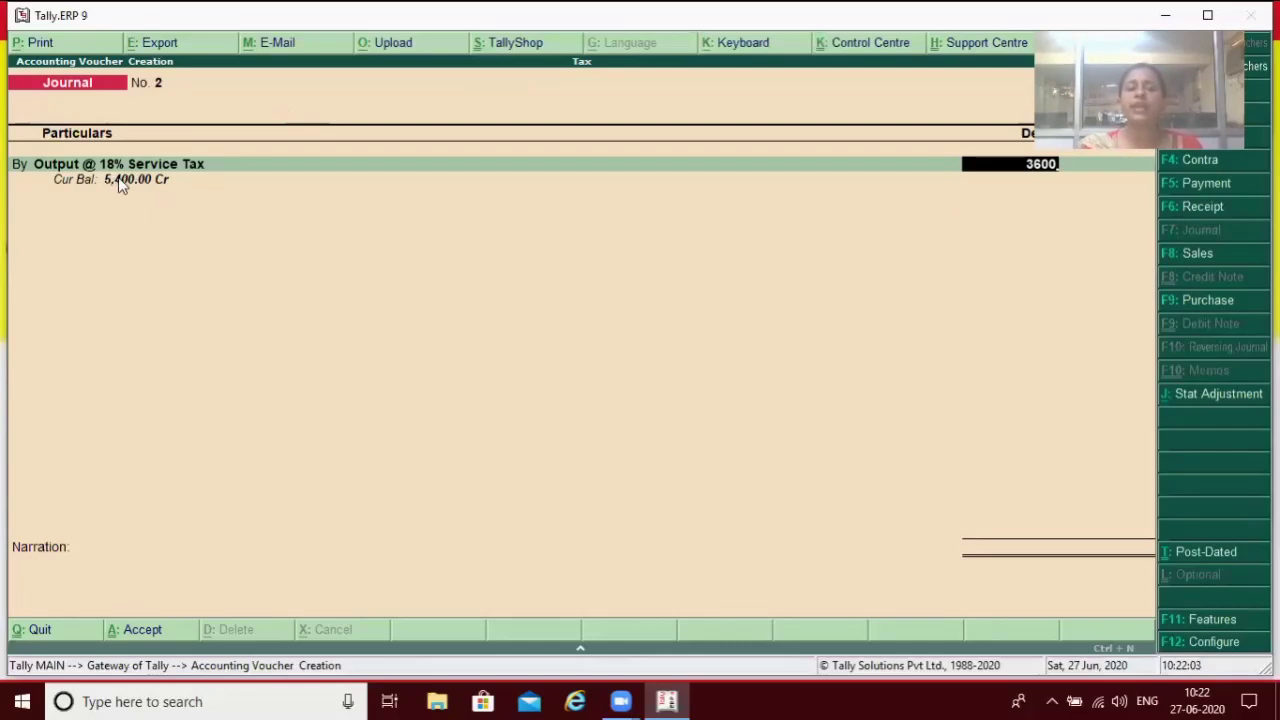
key(Return)
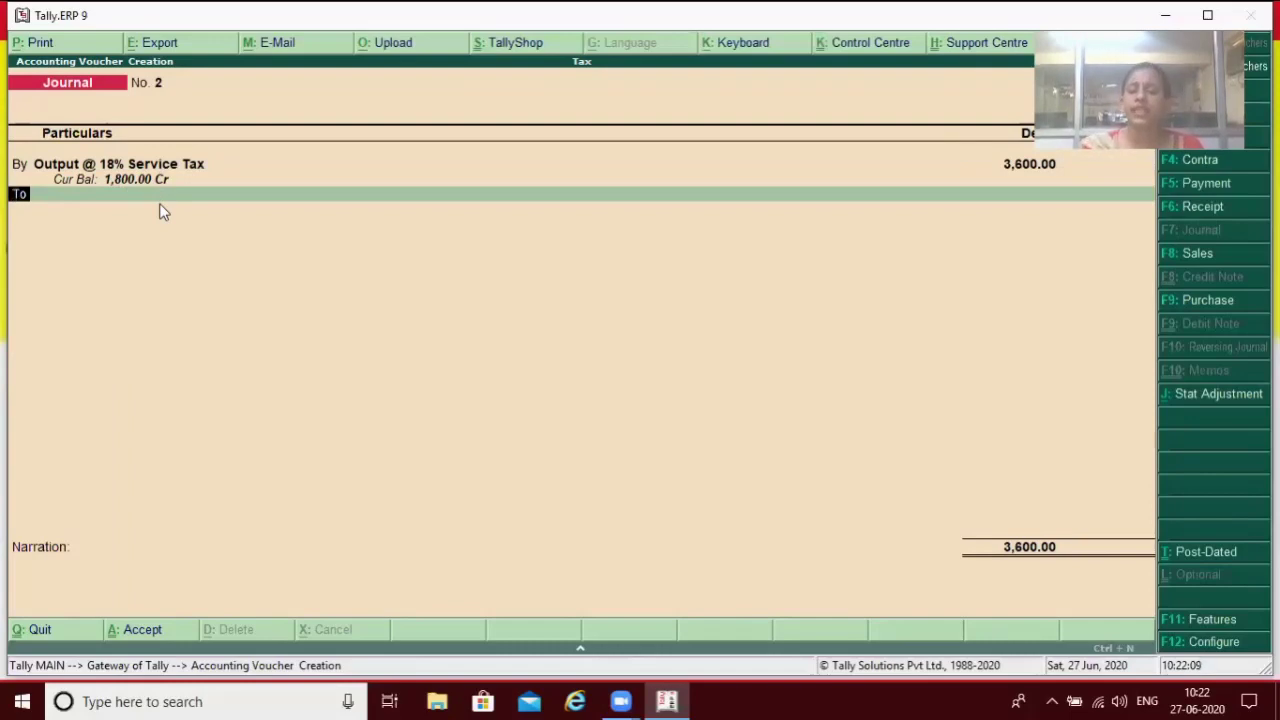
Credit Input @ 18% Service Tax with 3,600, save the journal voucher without narration, and return to the Gateway of Tally.
key(Return)
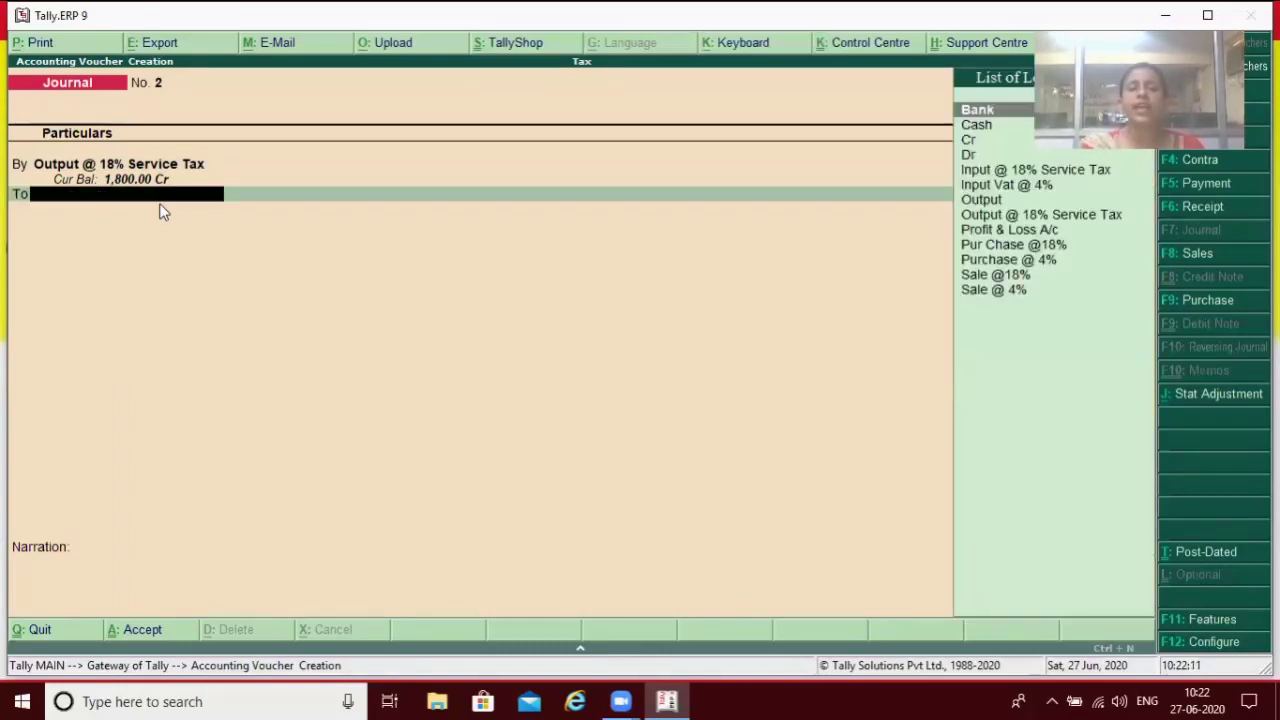
text(i)
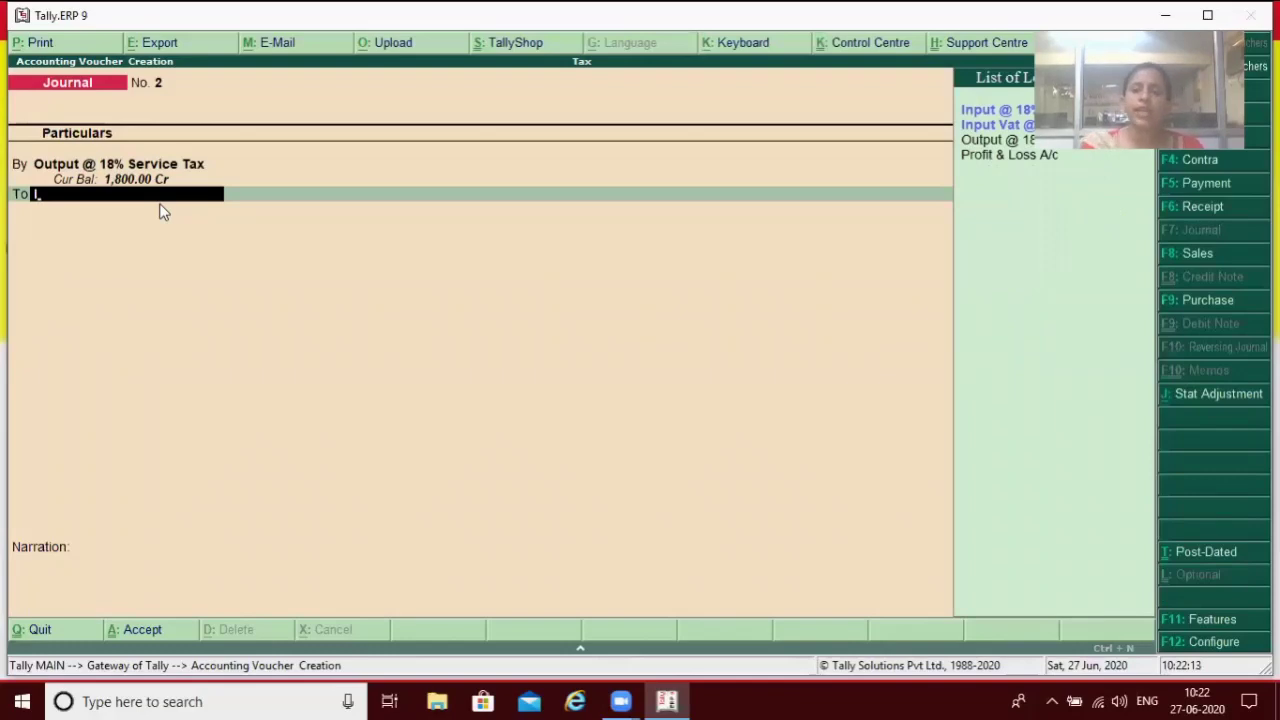
key(Return)
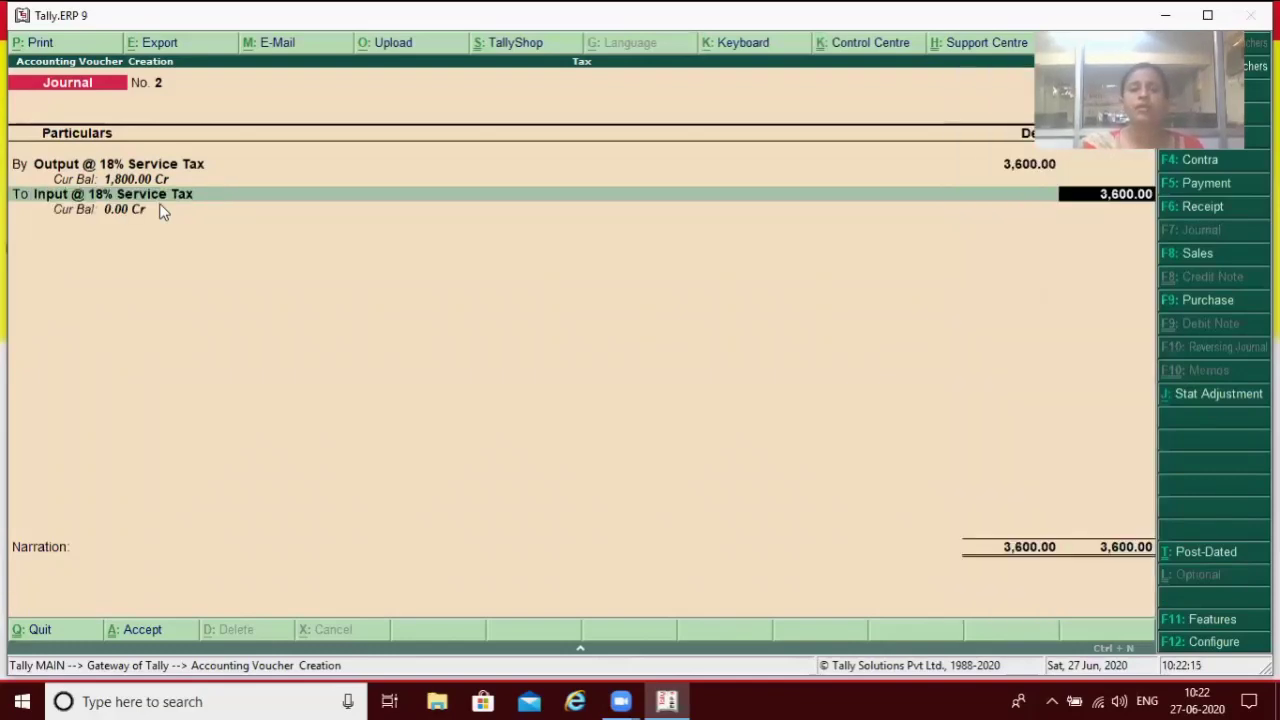
key(Return)
key(Return)
key(Return)
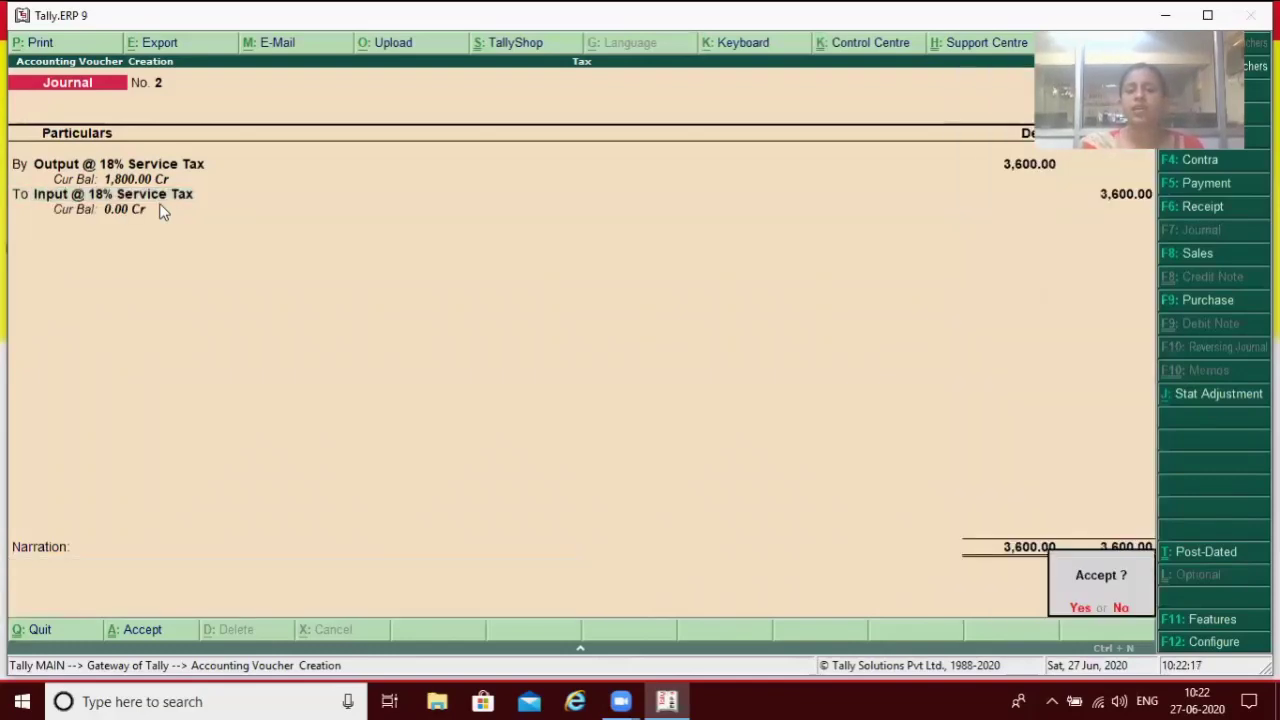
key(Return)
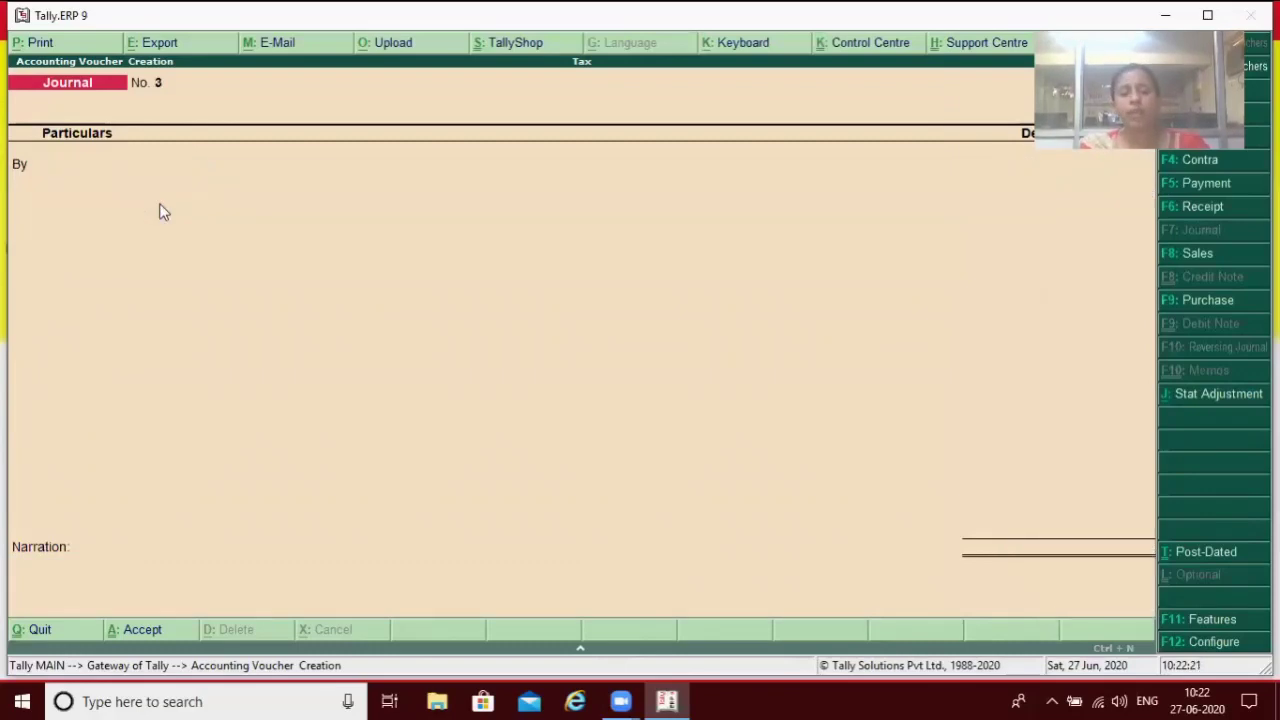
key(Escape)
key(Return)
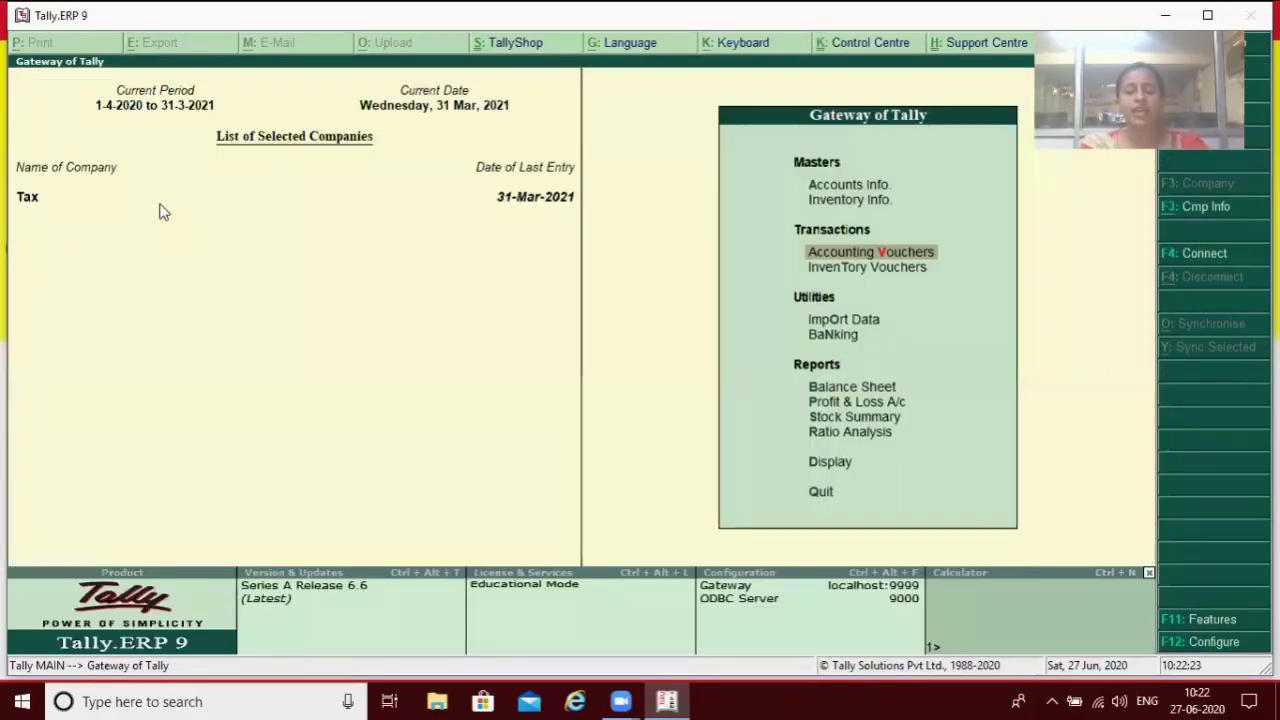
Examine the Output @ 18% Service Tax monthly summary under Duties & Taxes in the Balance Sheet, then return to the Gateway of Tally.
key(b)
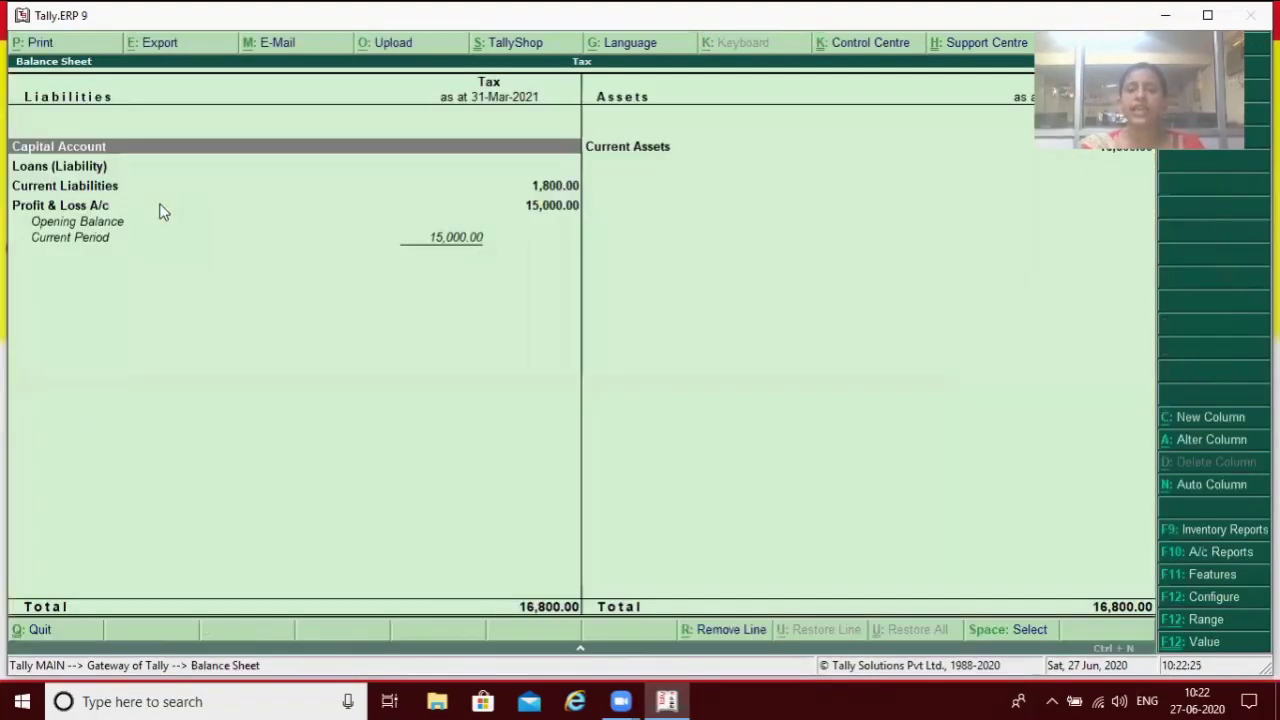
key(Down)
key(Down)
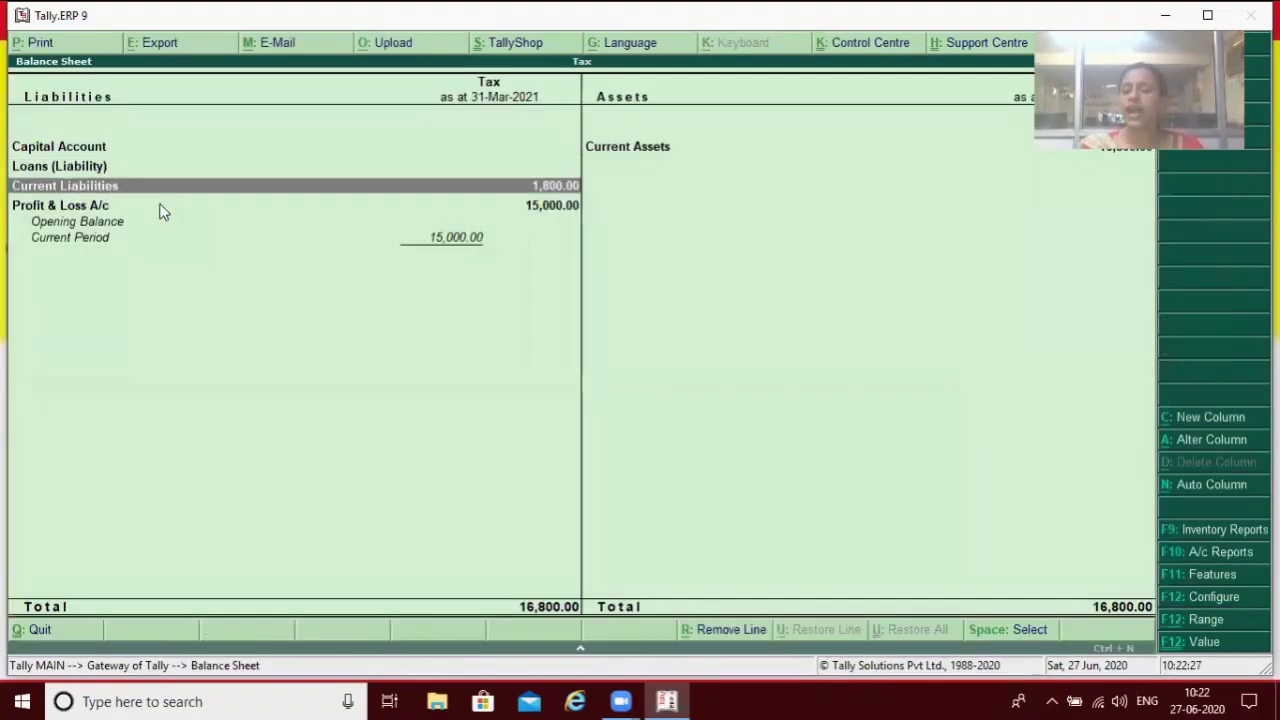
key(Return)
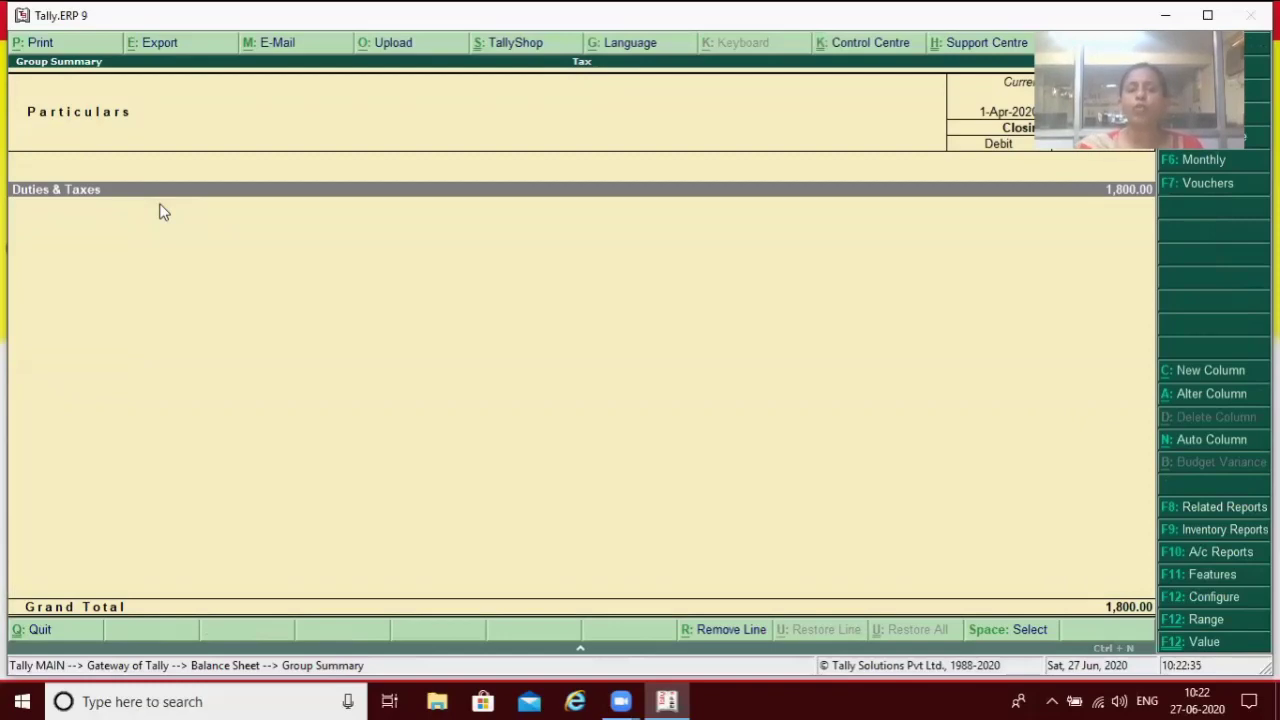
key(Return)
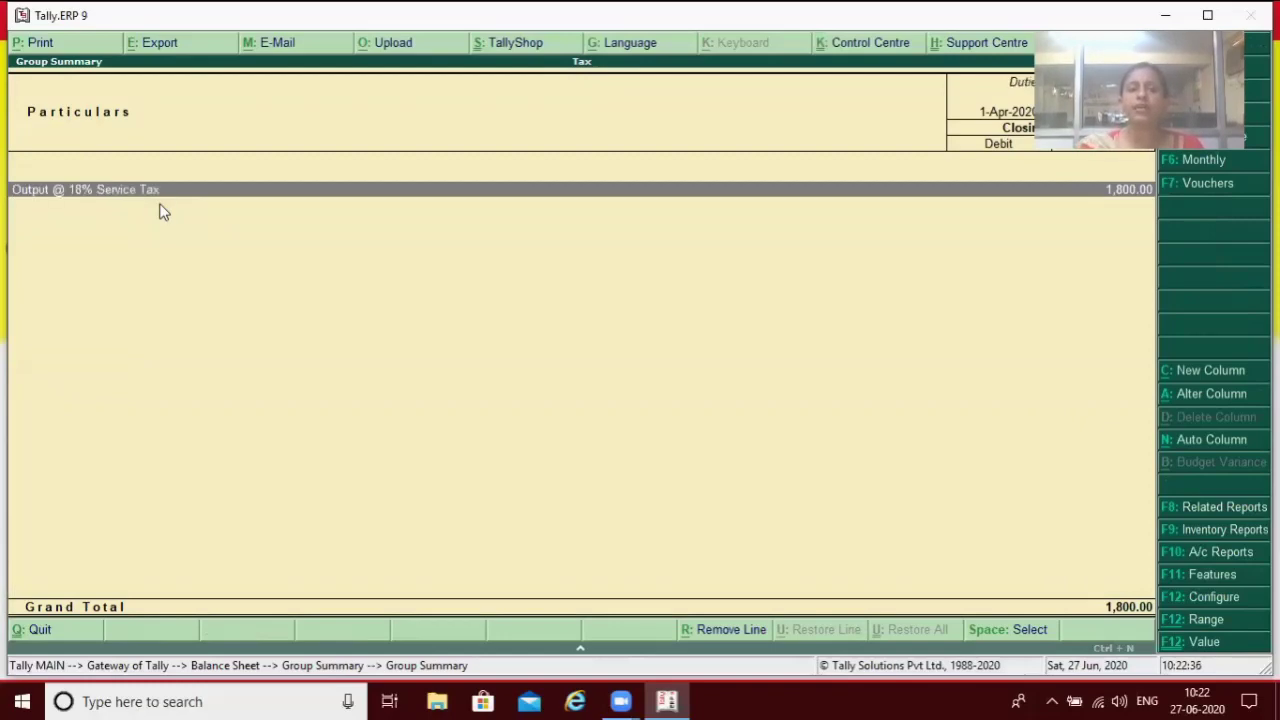
key(Return)
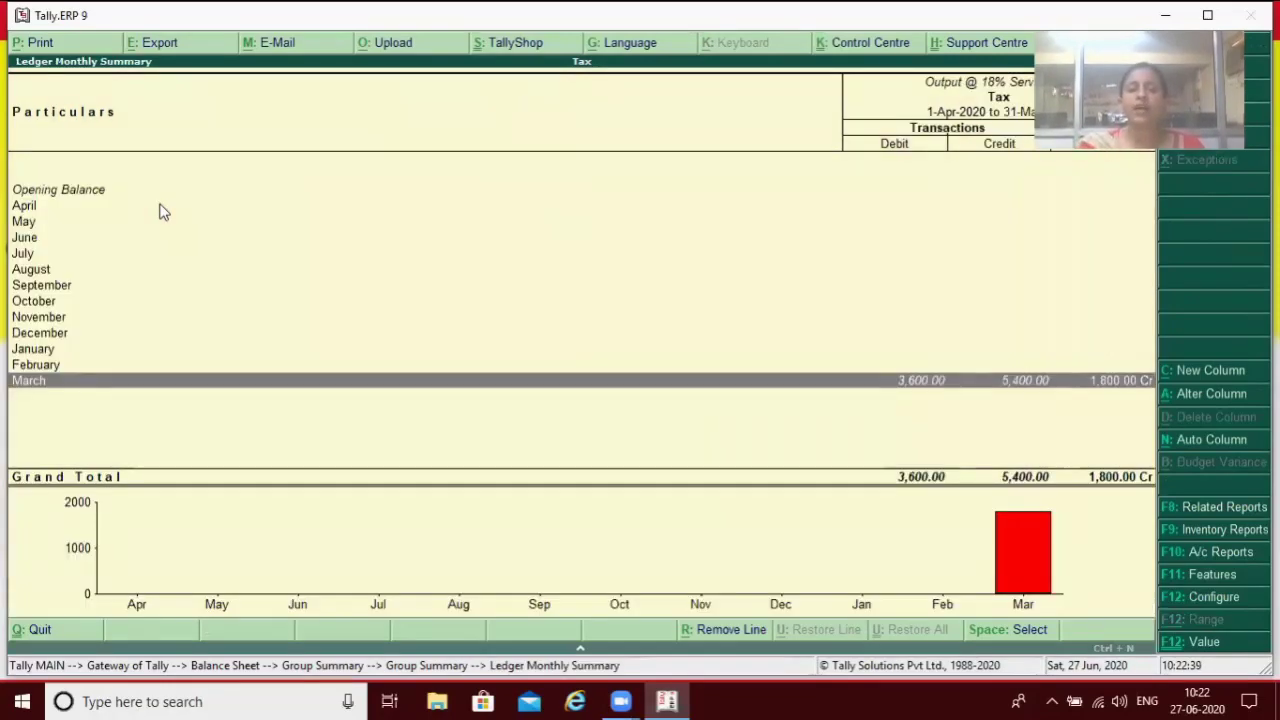
key(Escape)
key(Escape)
key(Escape)
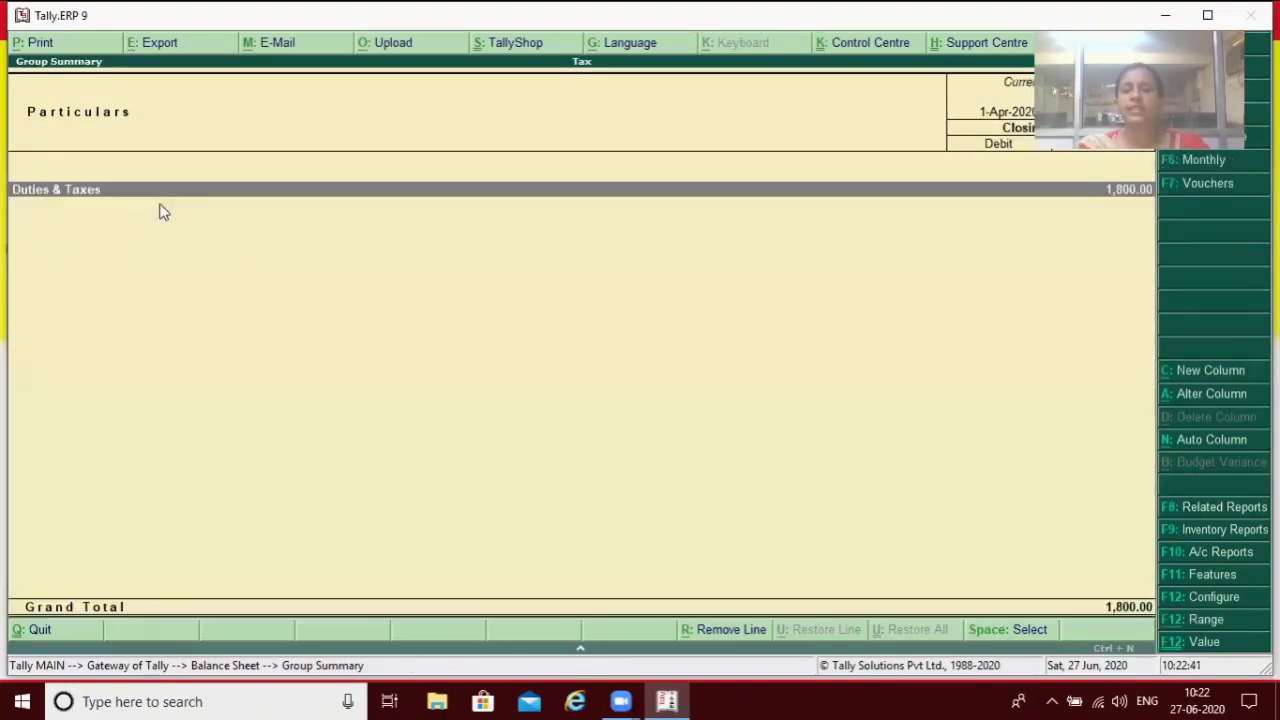
key(Escape)
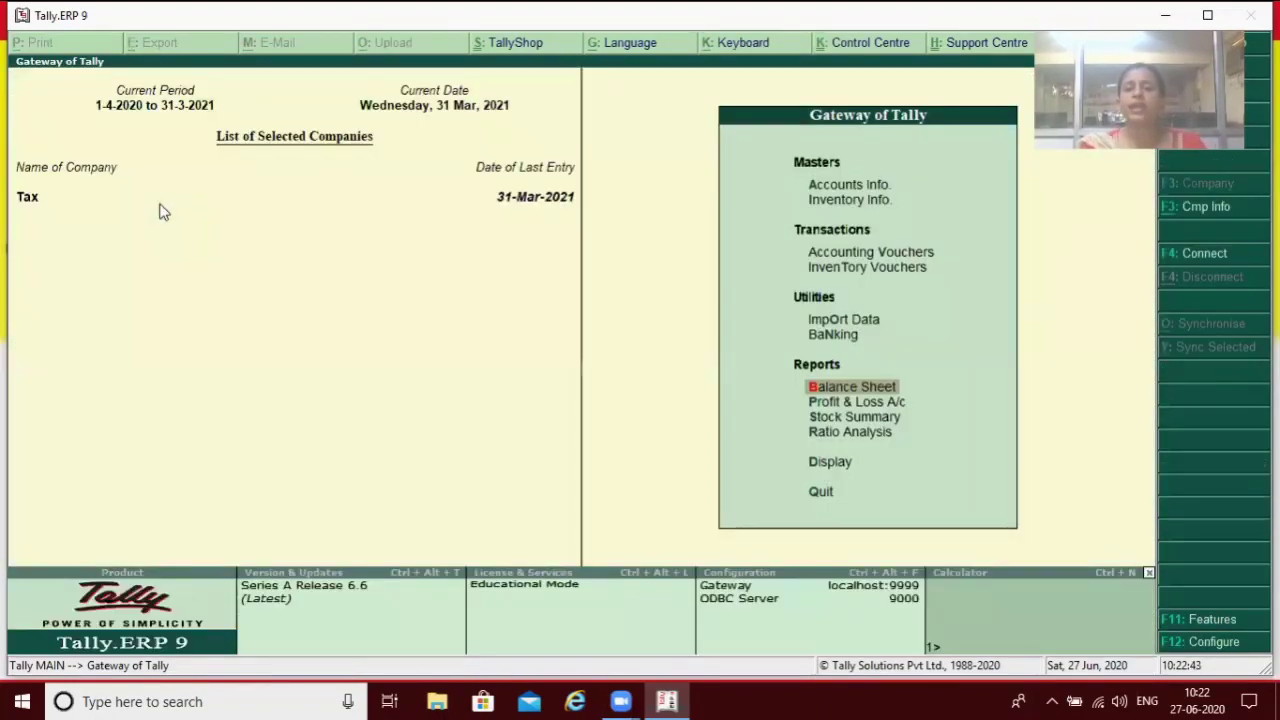
Start a payment voucher and set its voucher date to 31.3.
key(Up)
key(Up)
key(Up)
key(Up)
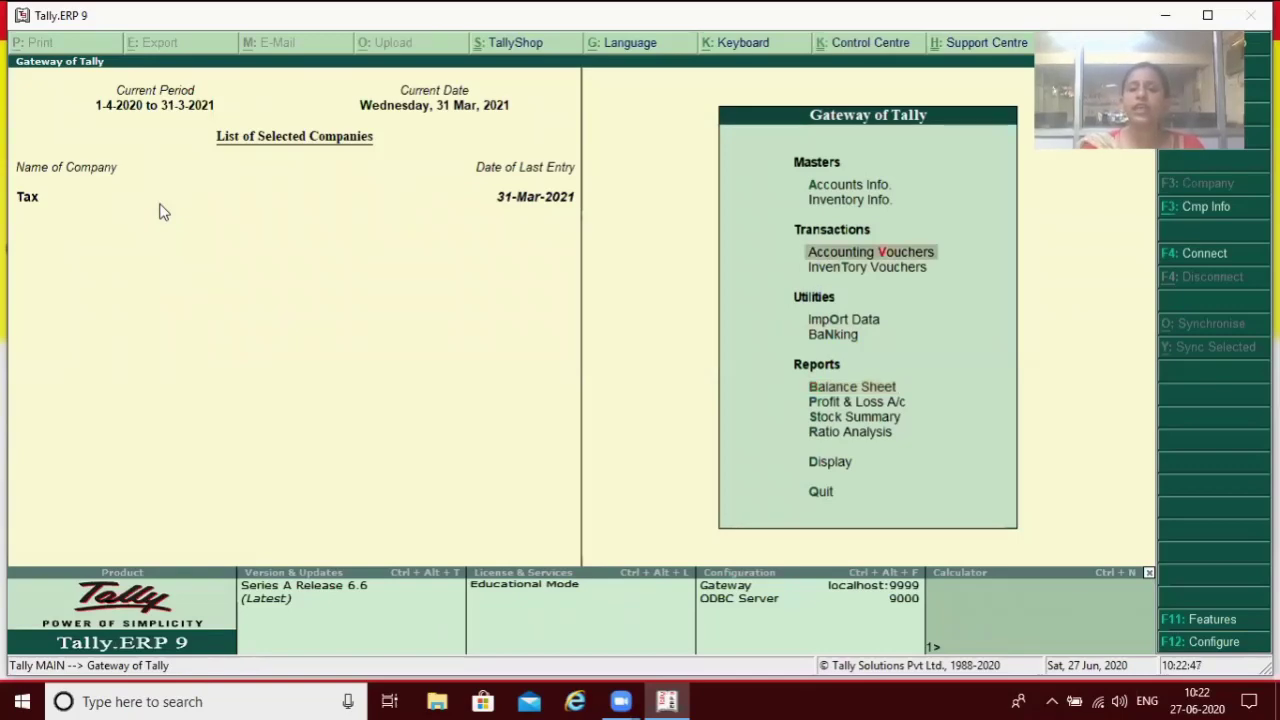
key(Return)
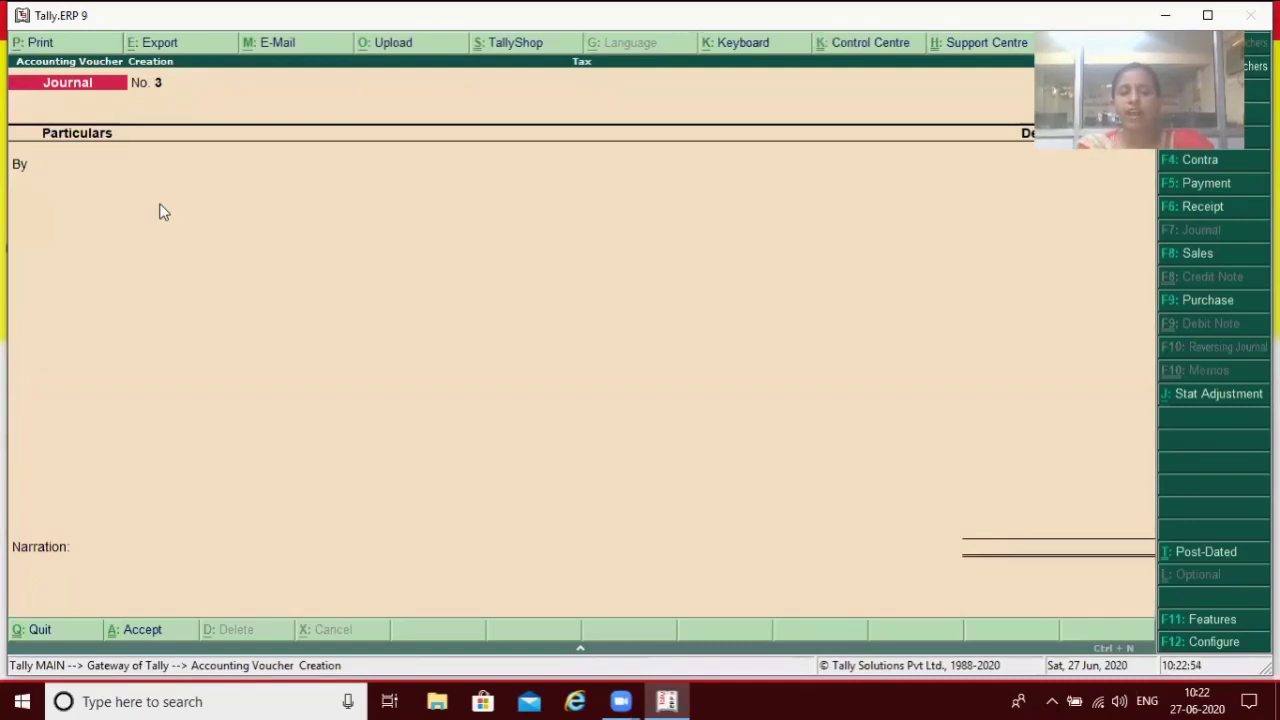
key(F5)
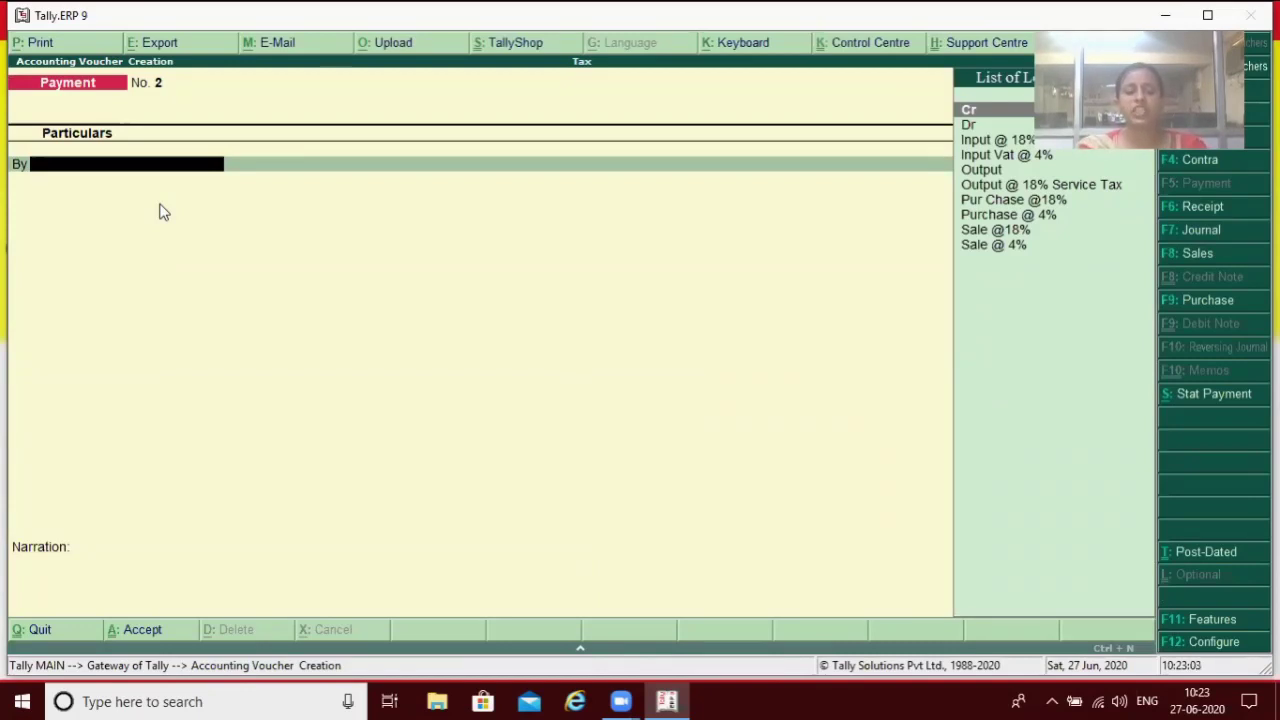
key(F2)
text(3)
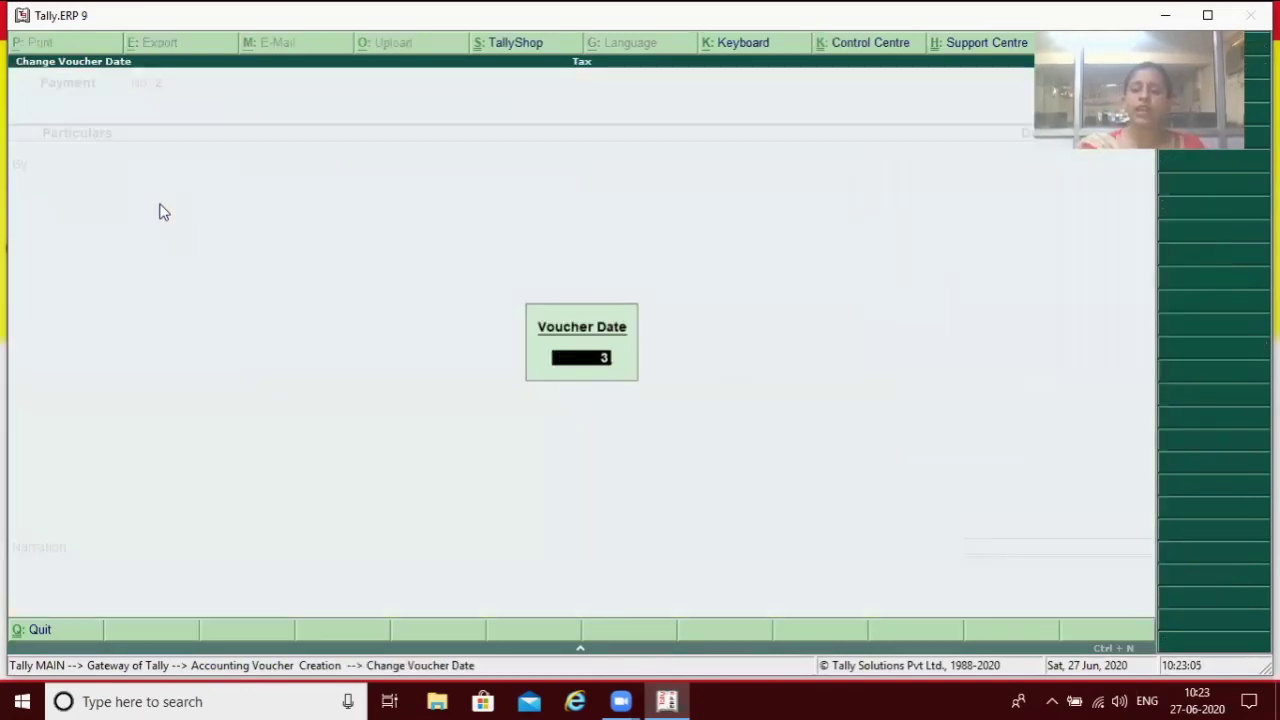
text(1.)
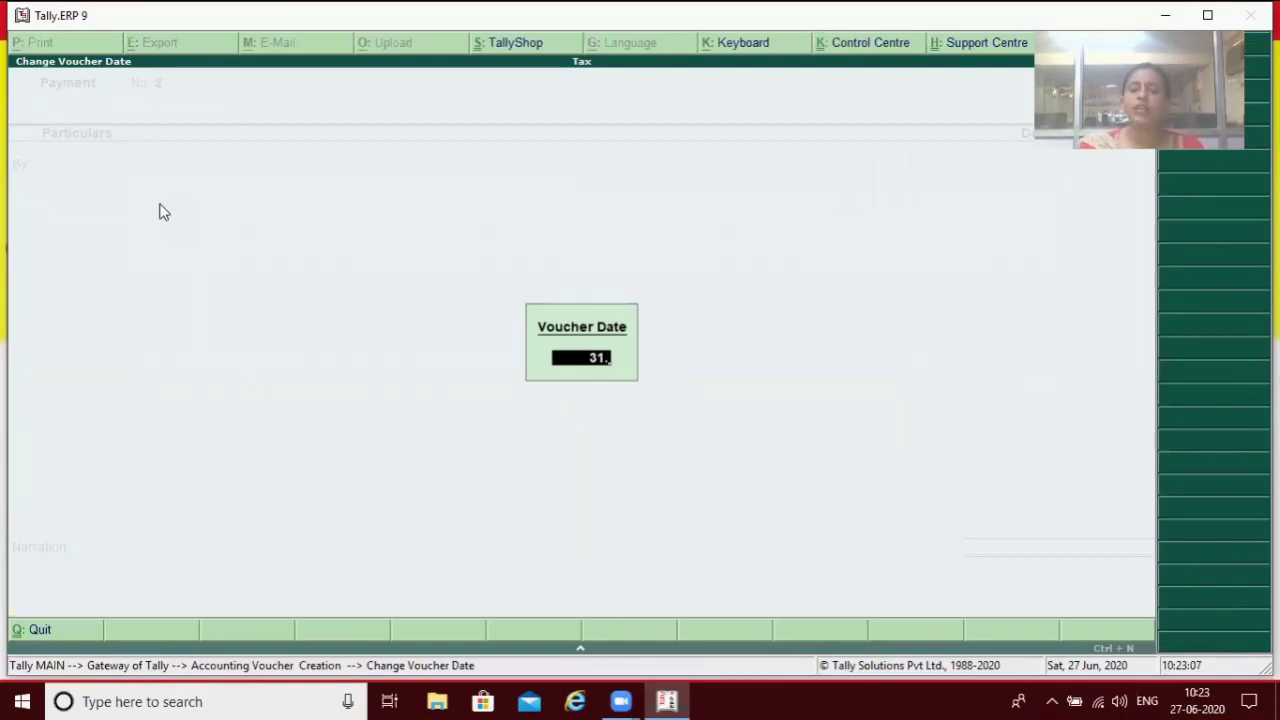
text(3)
key(Return)
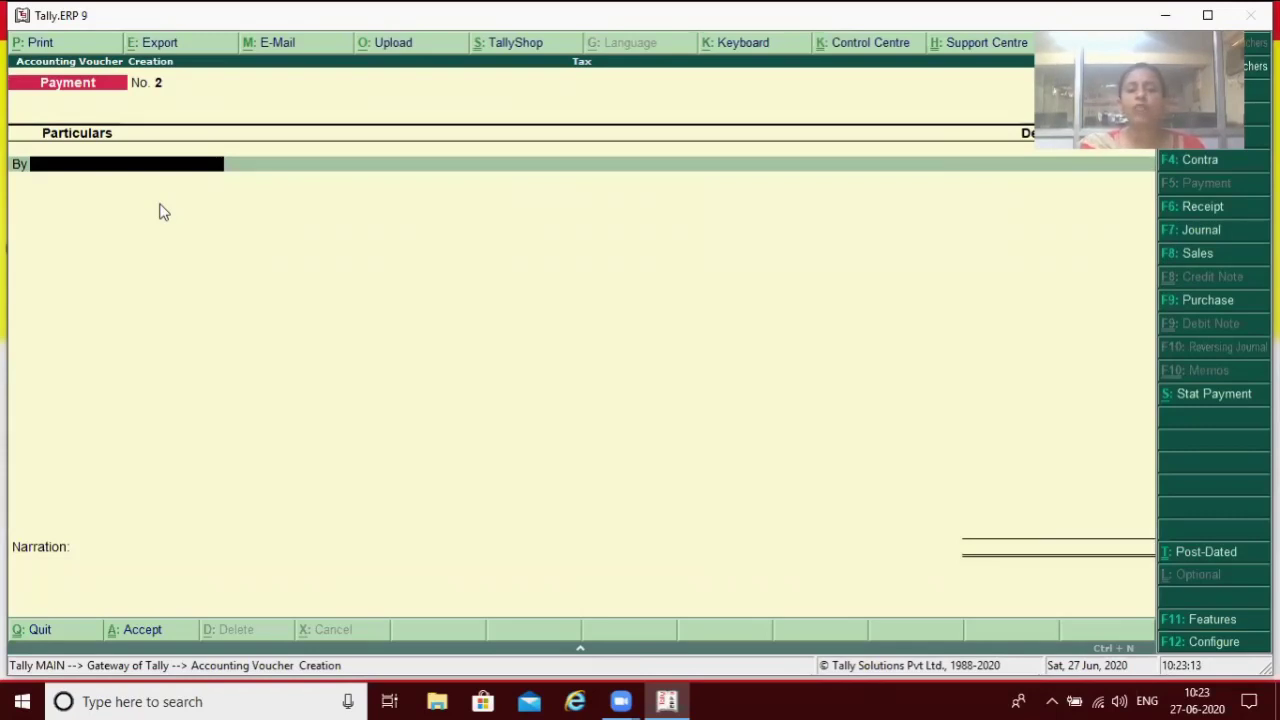
Debit the Output @ 18% Service Tax ledger with 1,800 in the payment voucher.
text(O)
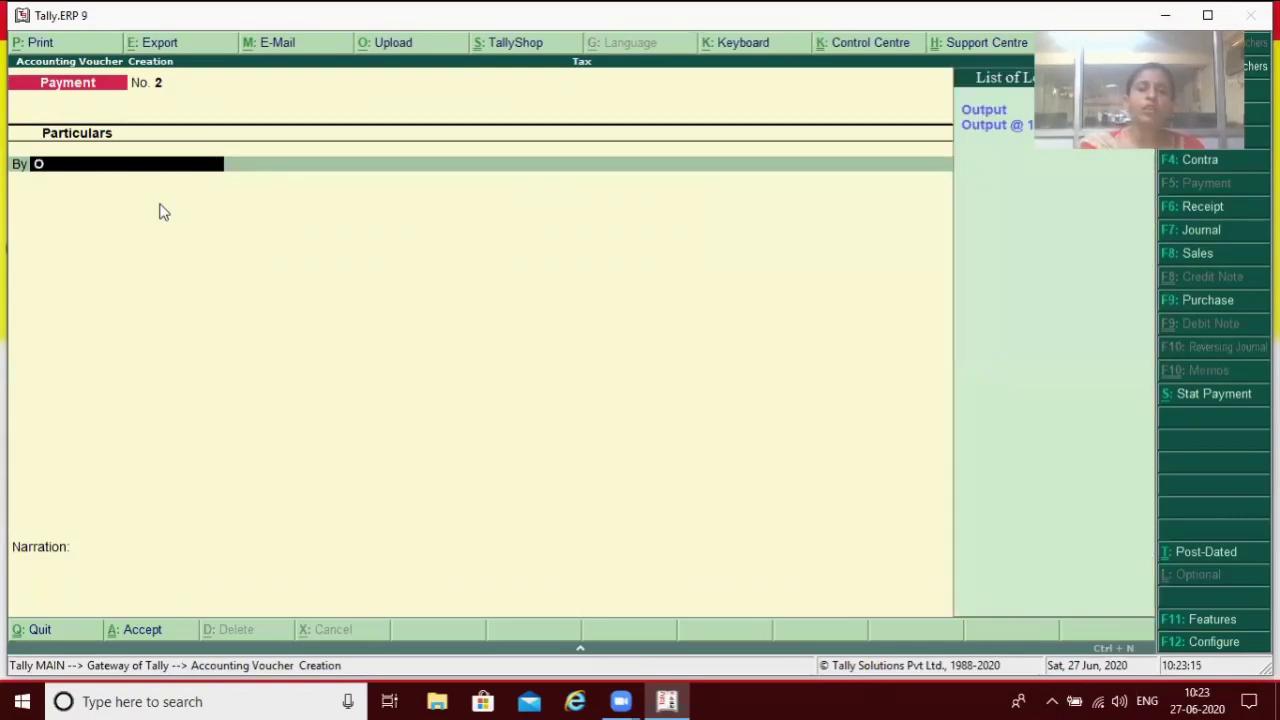
key(Down)
key(Down)
key(Return)
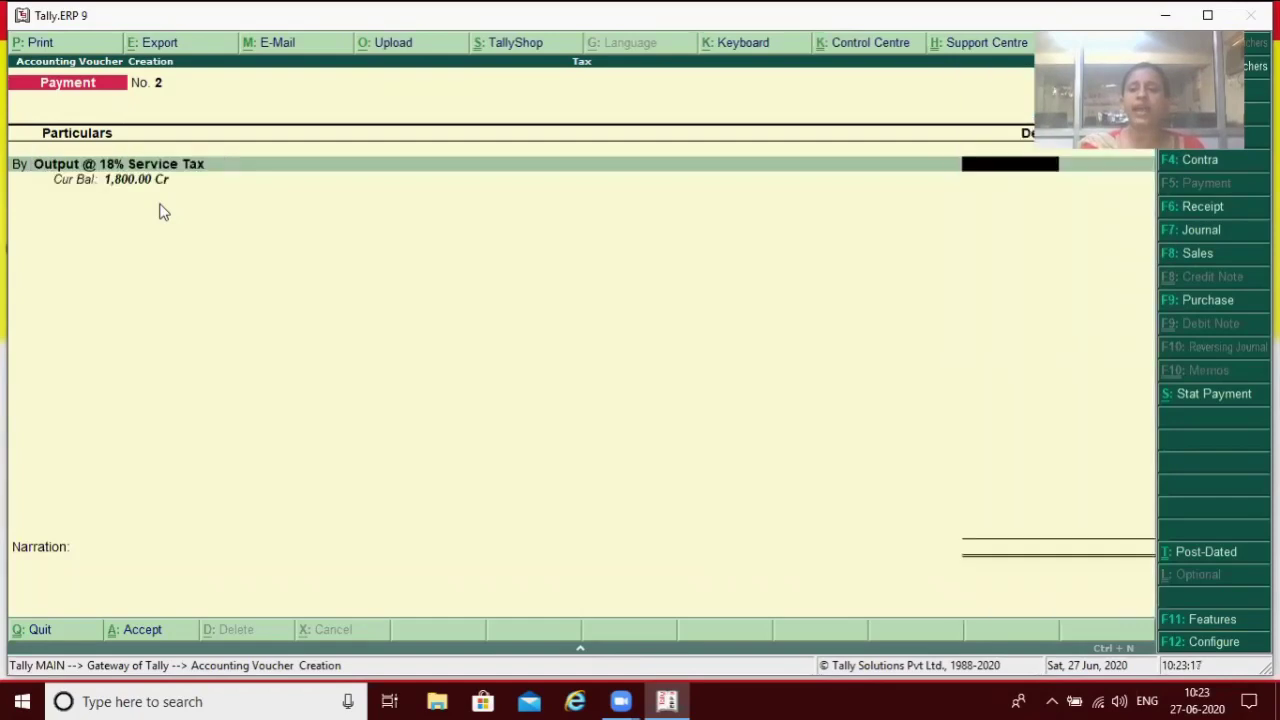
text(1800)
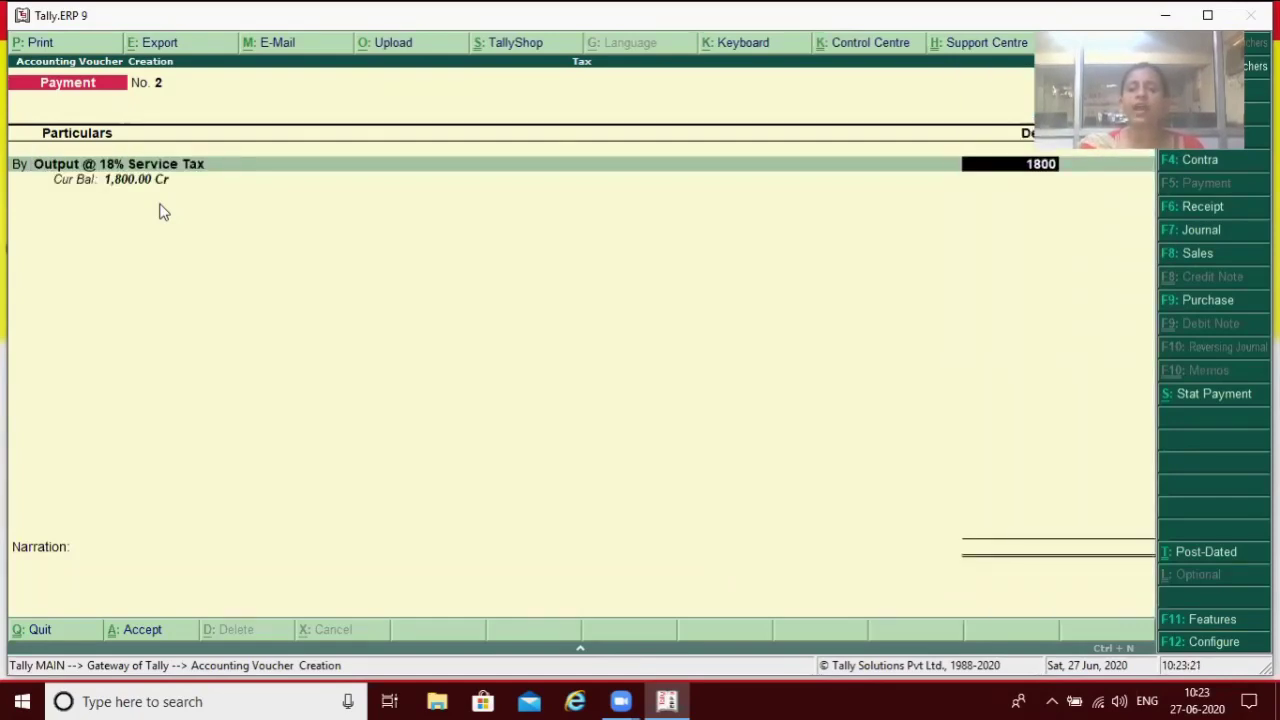
key(Return)
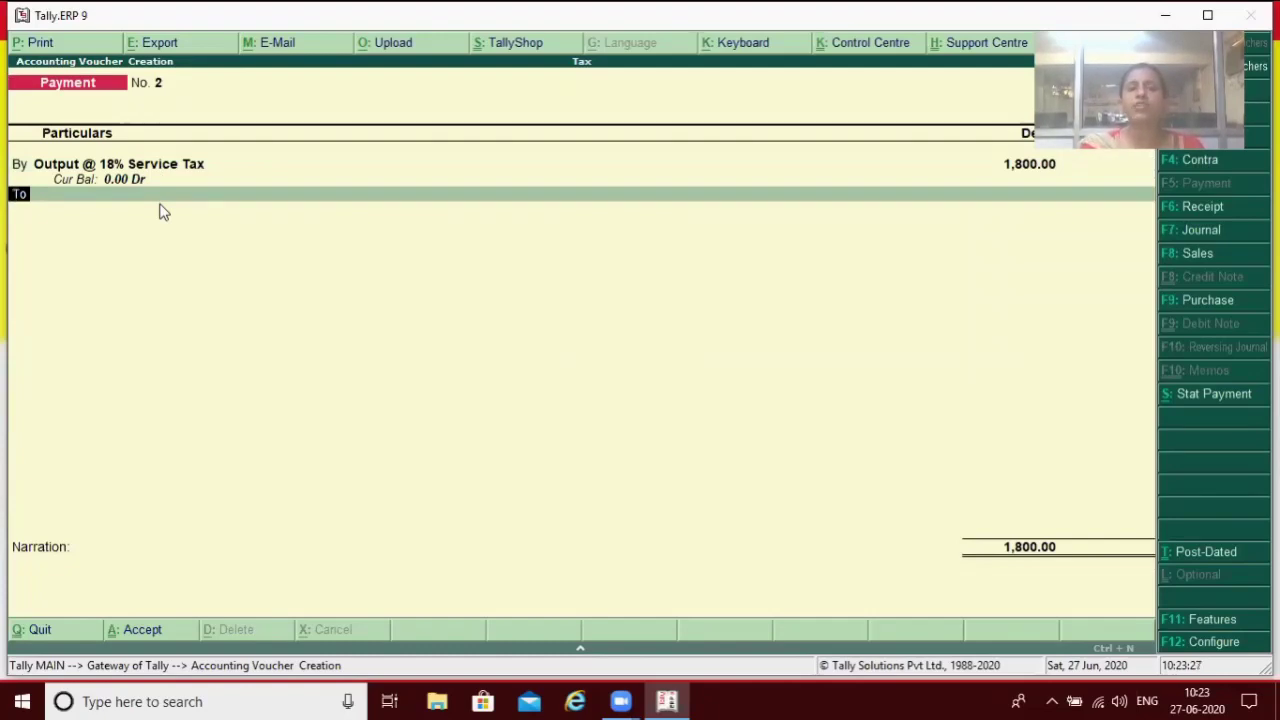
Credit the Bank ledger with 1,800 and save the payment voucher without narration.
key(Return)
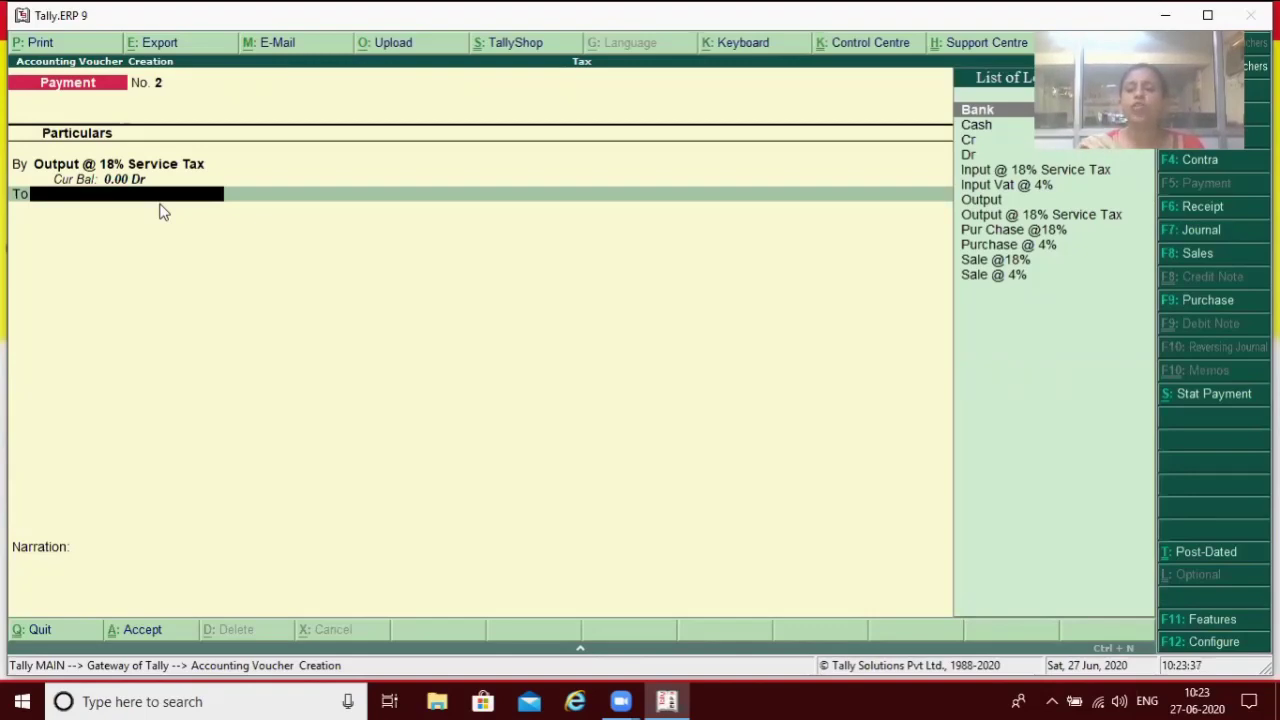
key(Return)
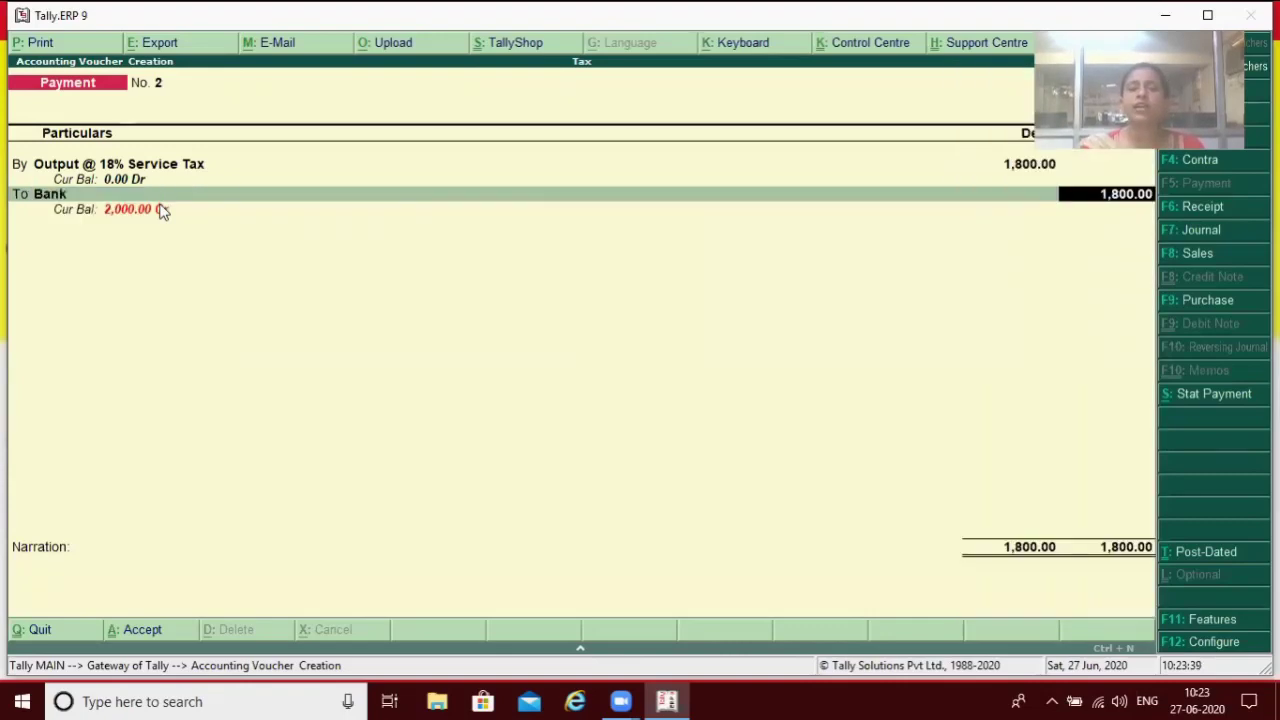
key(Return)
key(Return)
key(Return)
key(Return)
key(Return)
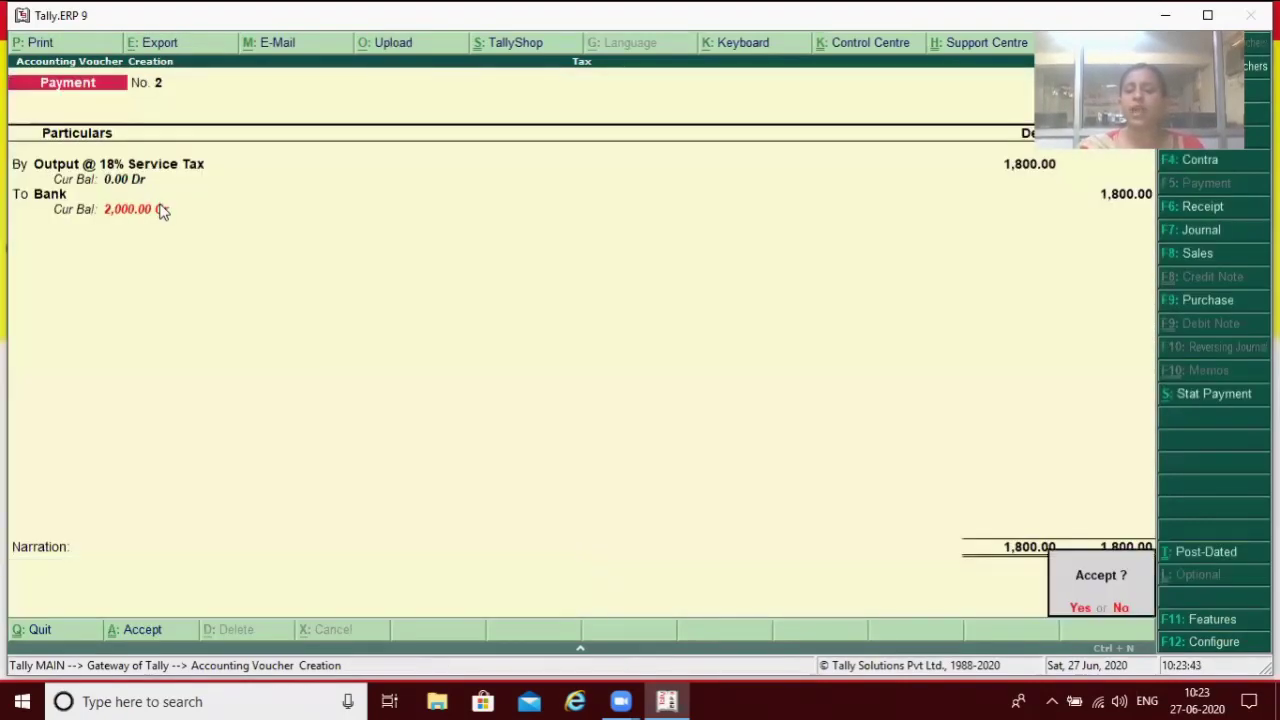
key(Return)
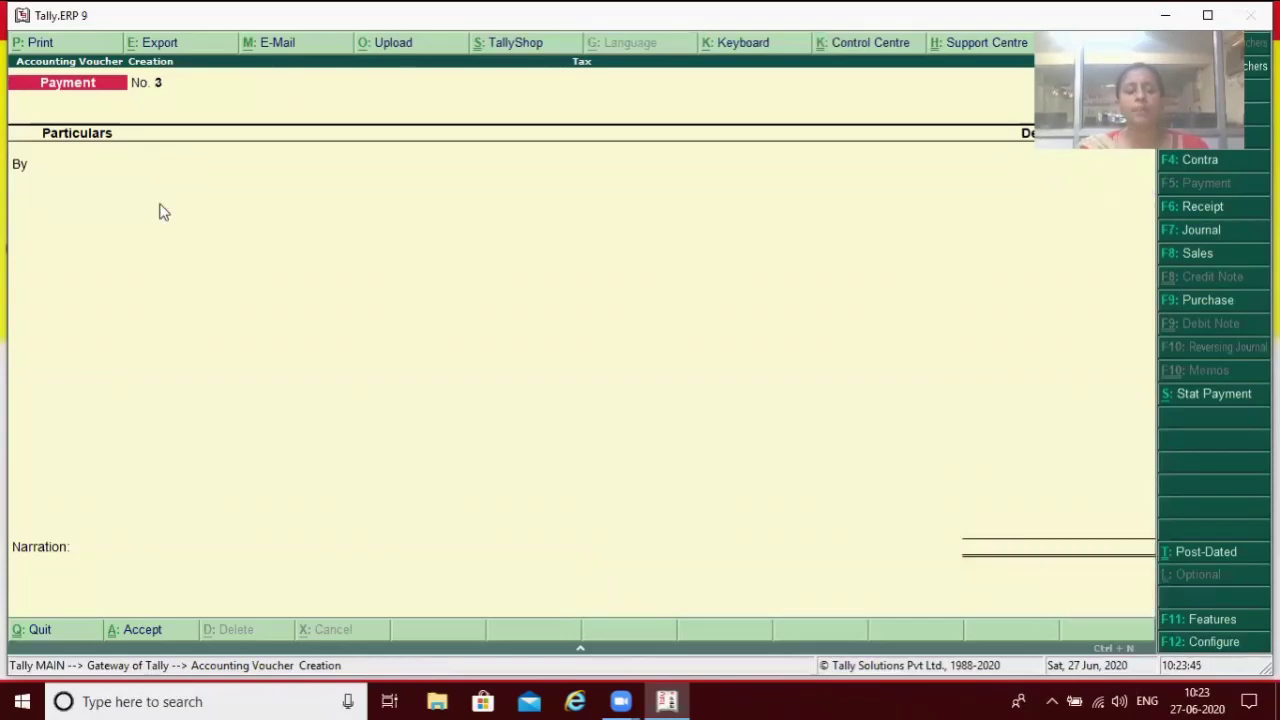
Leave voucher entry, examine Current Liabilities in the Balance Sheet, and return to the Gateway of Tally.
key(Escape)
key(Return)
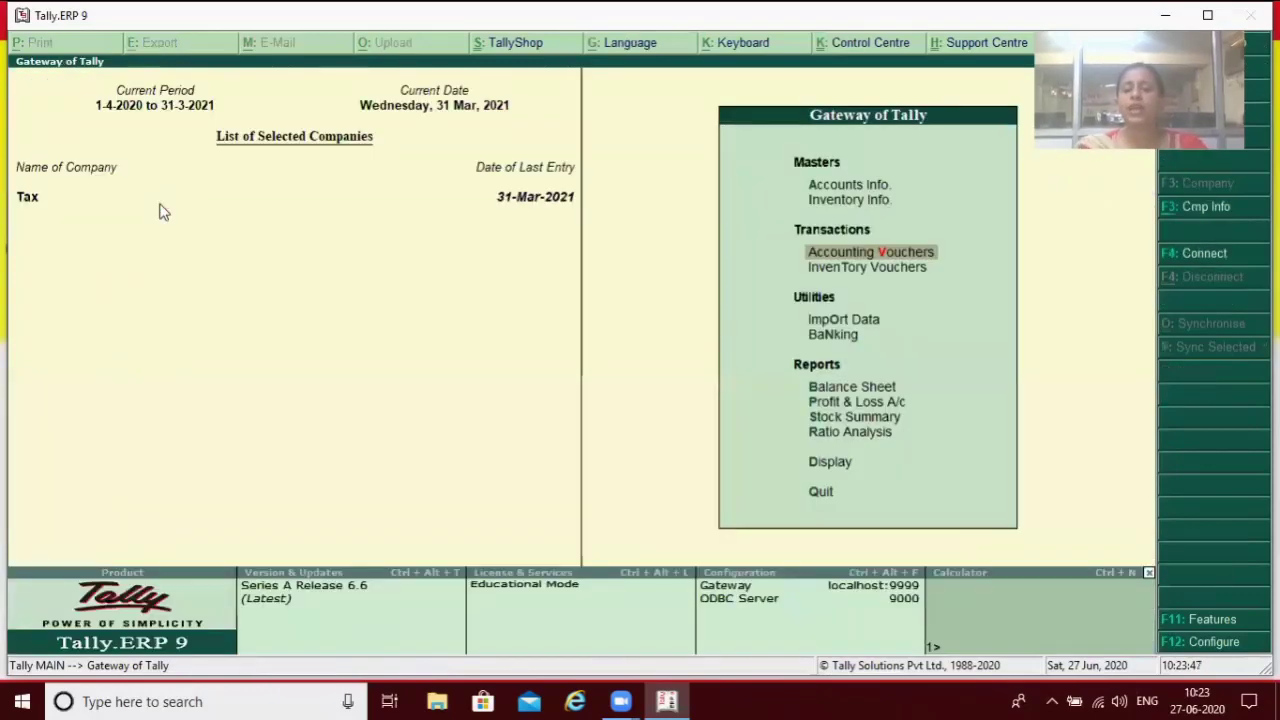
key(Down)
key(Down)
key(Down)
key(Down)
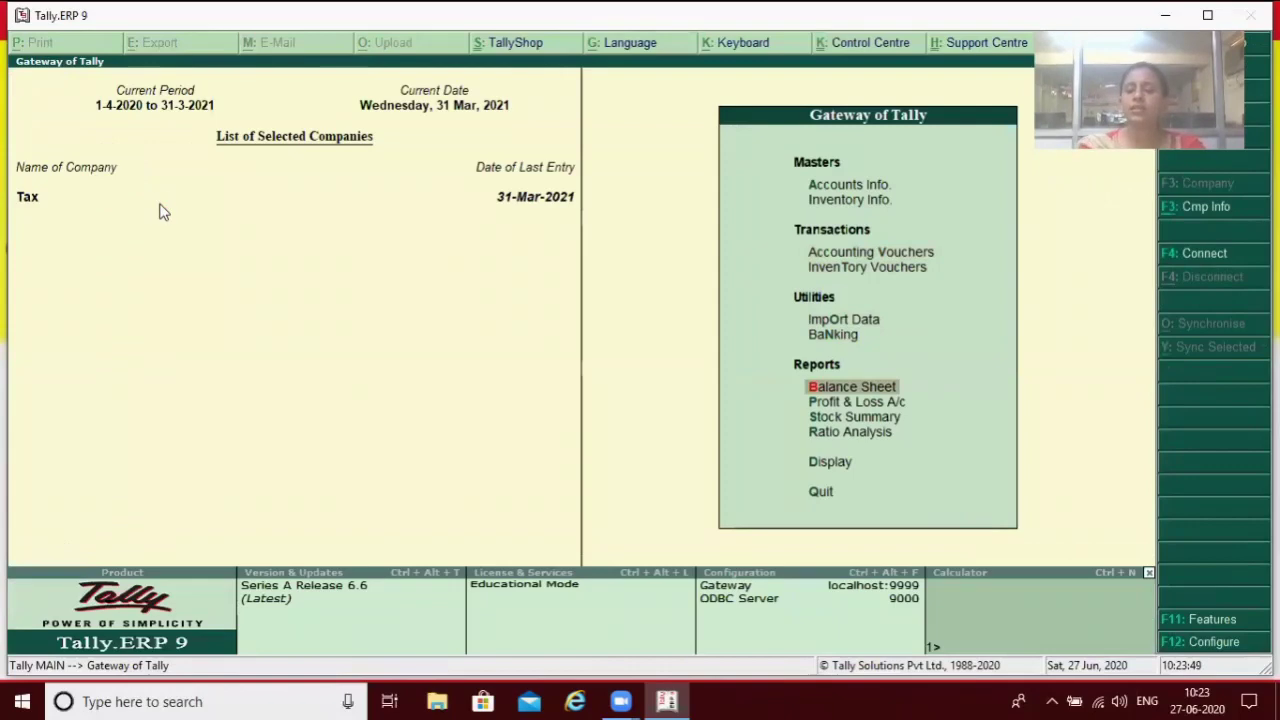
key(Return)
key(Down)
key(Down)
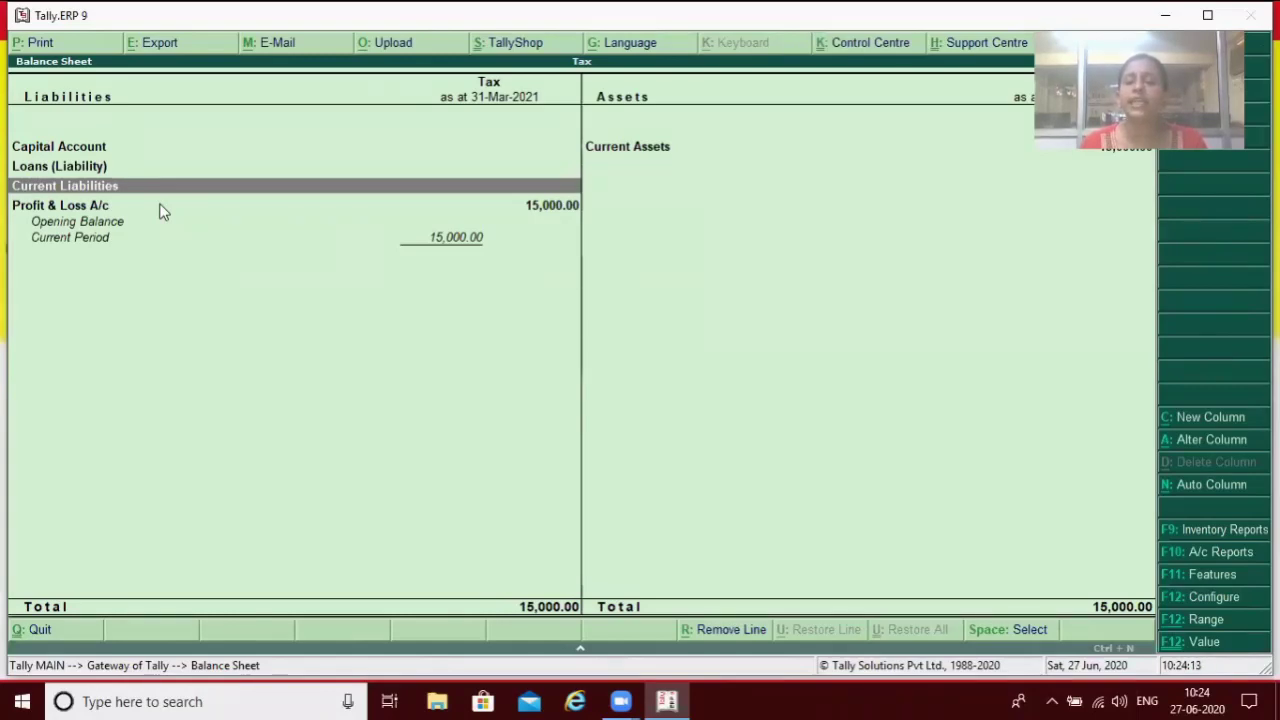
key(Escape)
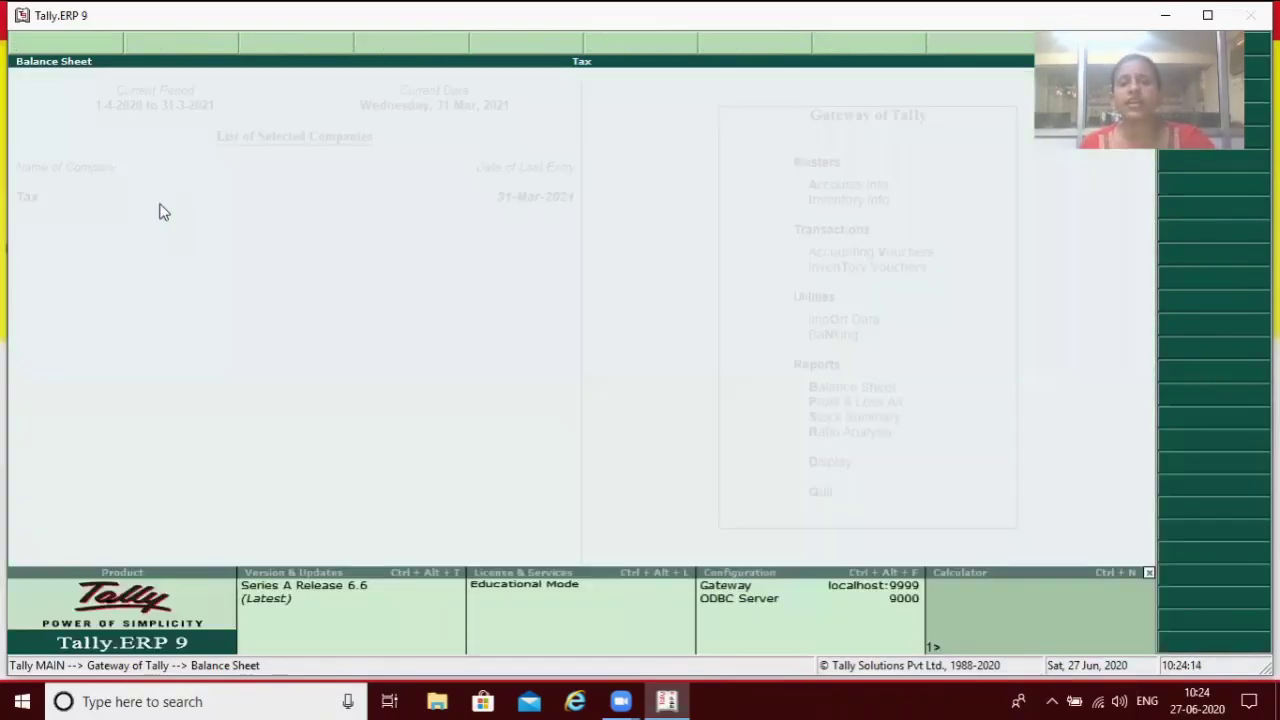
key(Escape)
key(n)
Start a new payment voucher and debit the Cr ledger with 34,000.
key(Down)
key(Down)
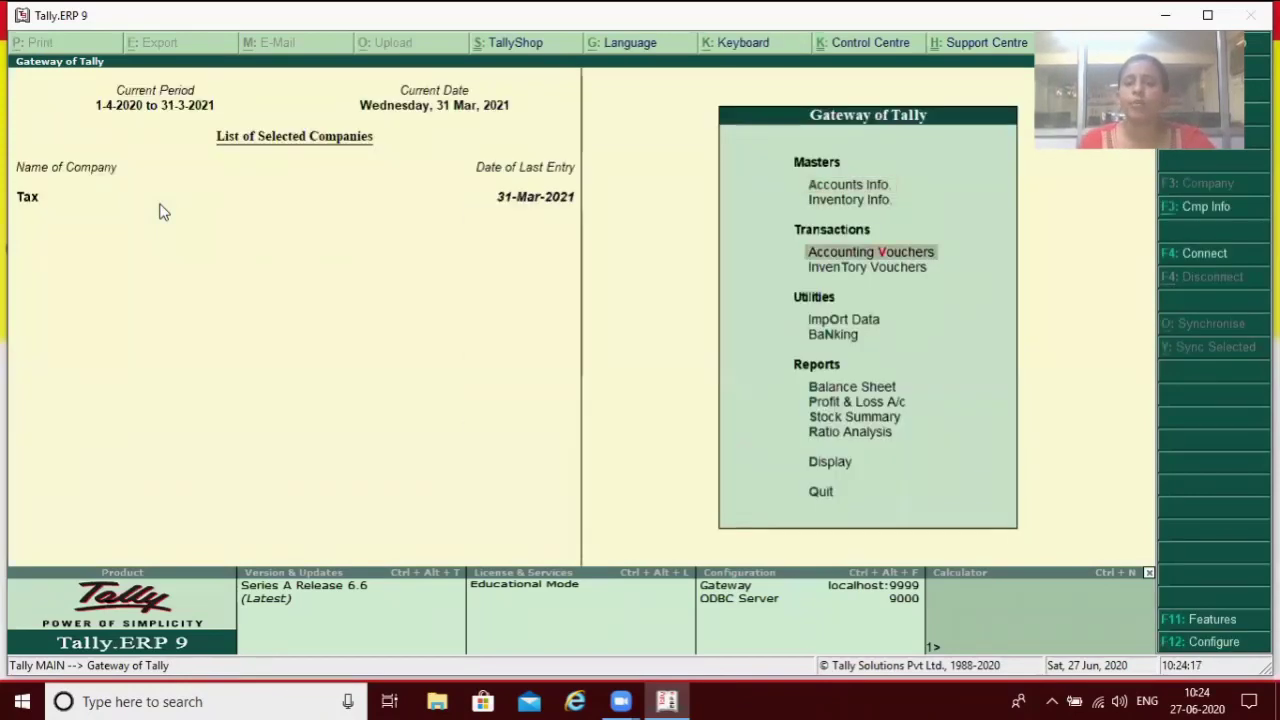
key(Return)
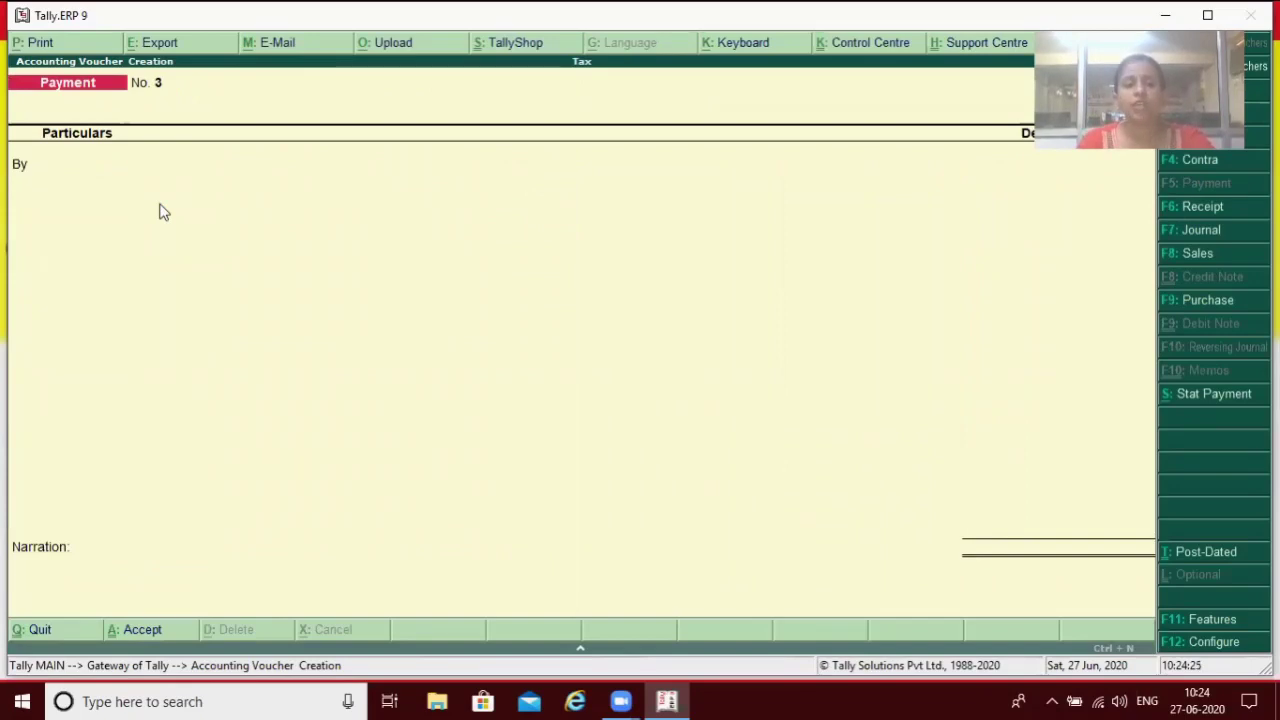
key(Return)
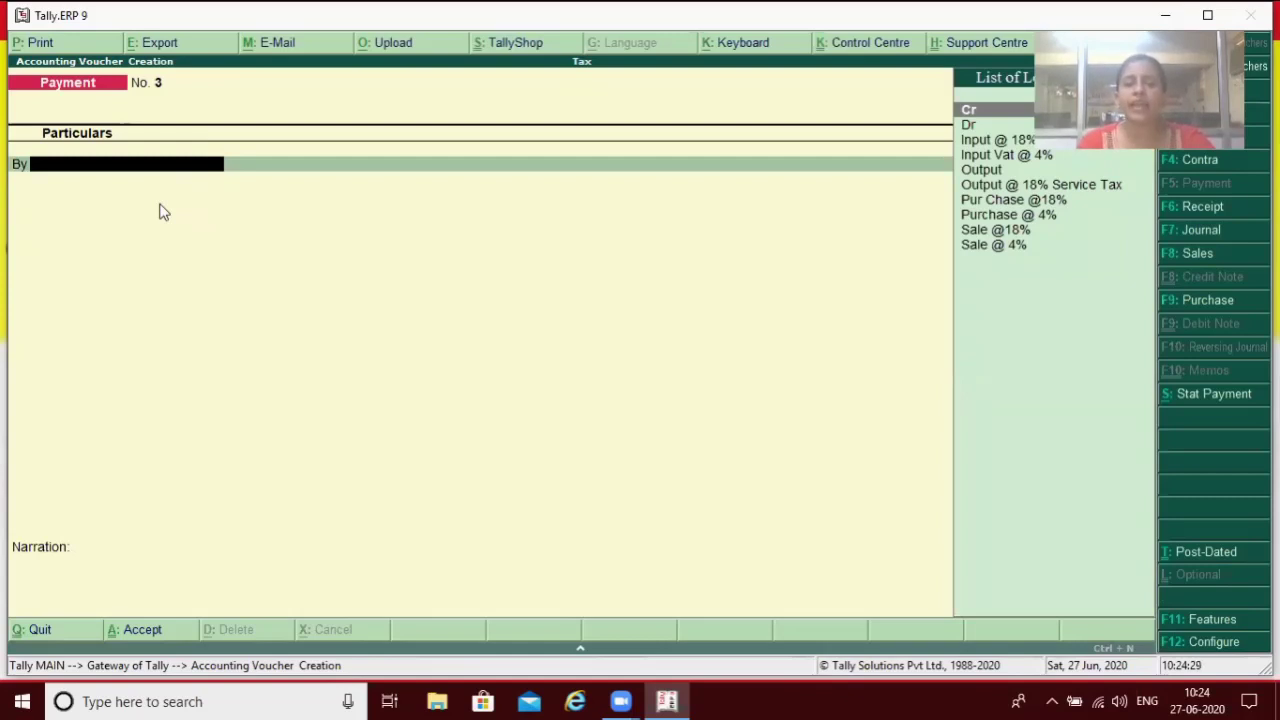
key(Return)
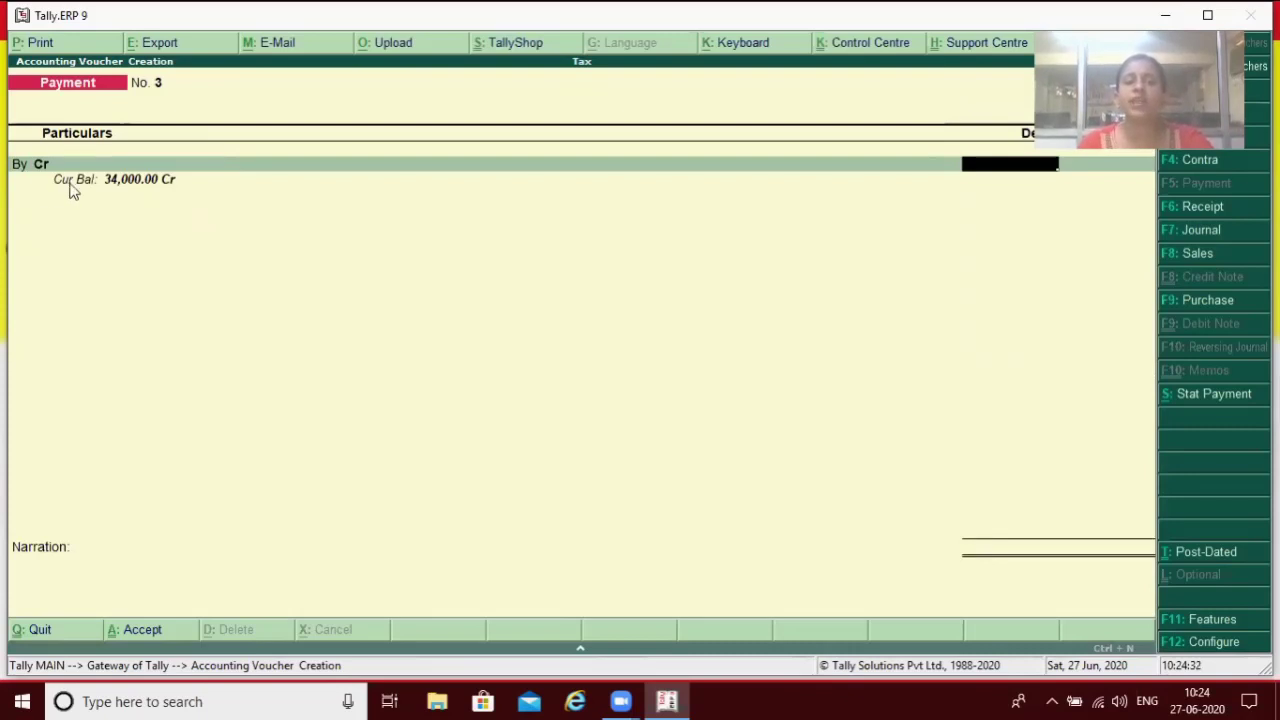
text(34000)
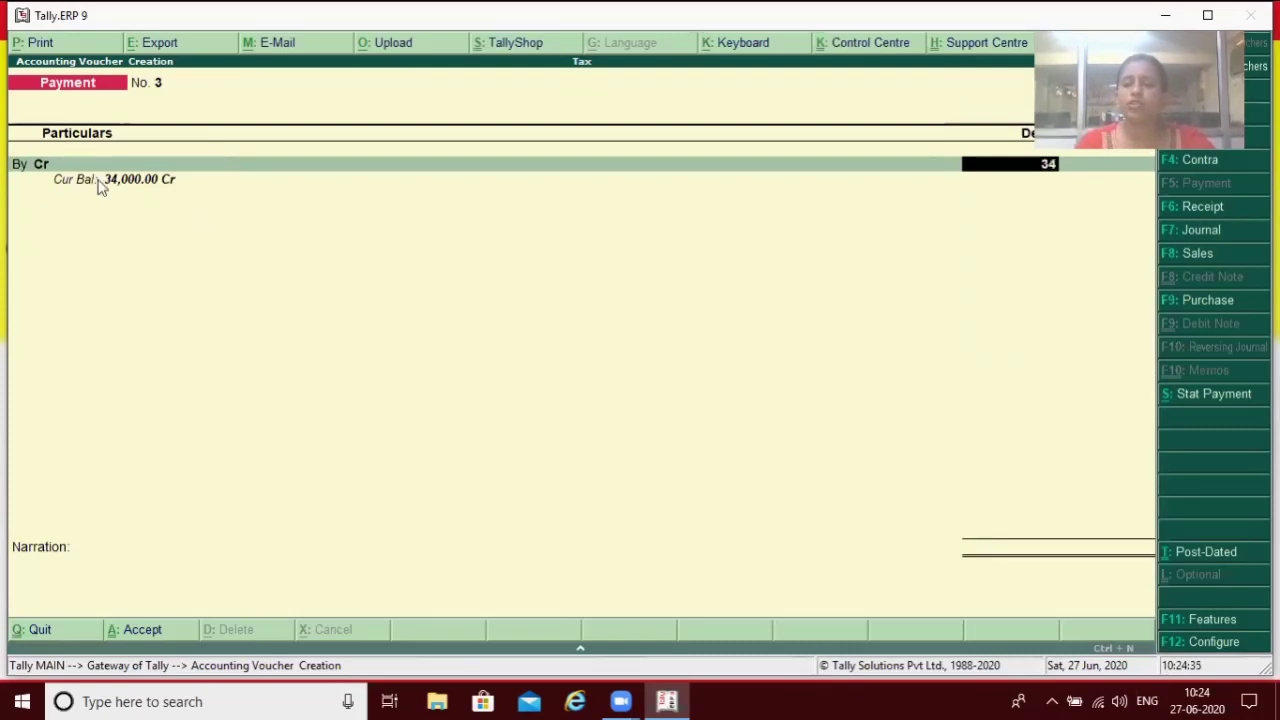
key(Return)
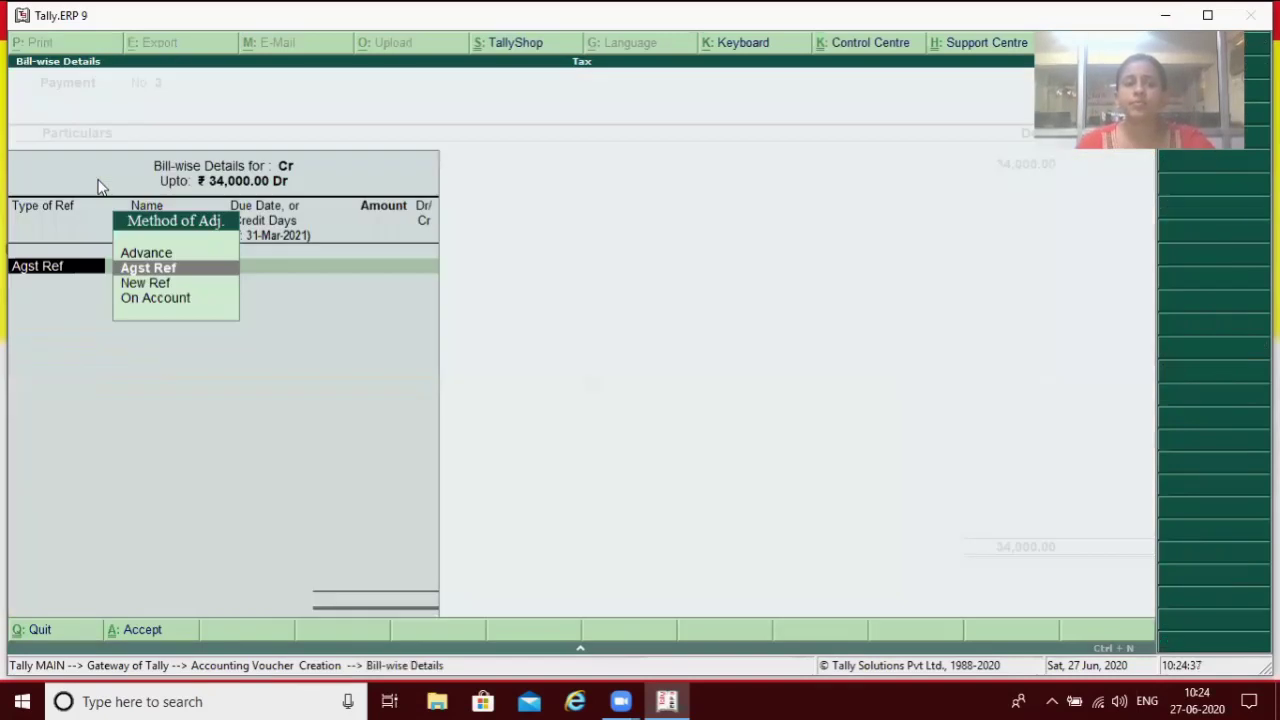
Allocate the Cr payment against pending bill 1 for 10,400 and pending bill 2 for 23,600.
key(Return)
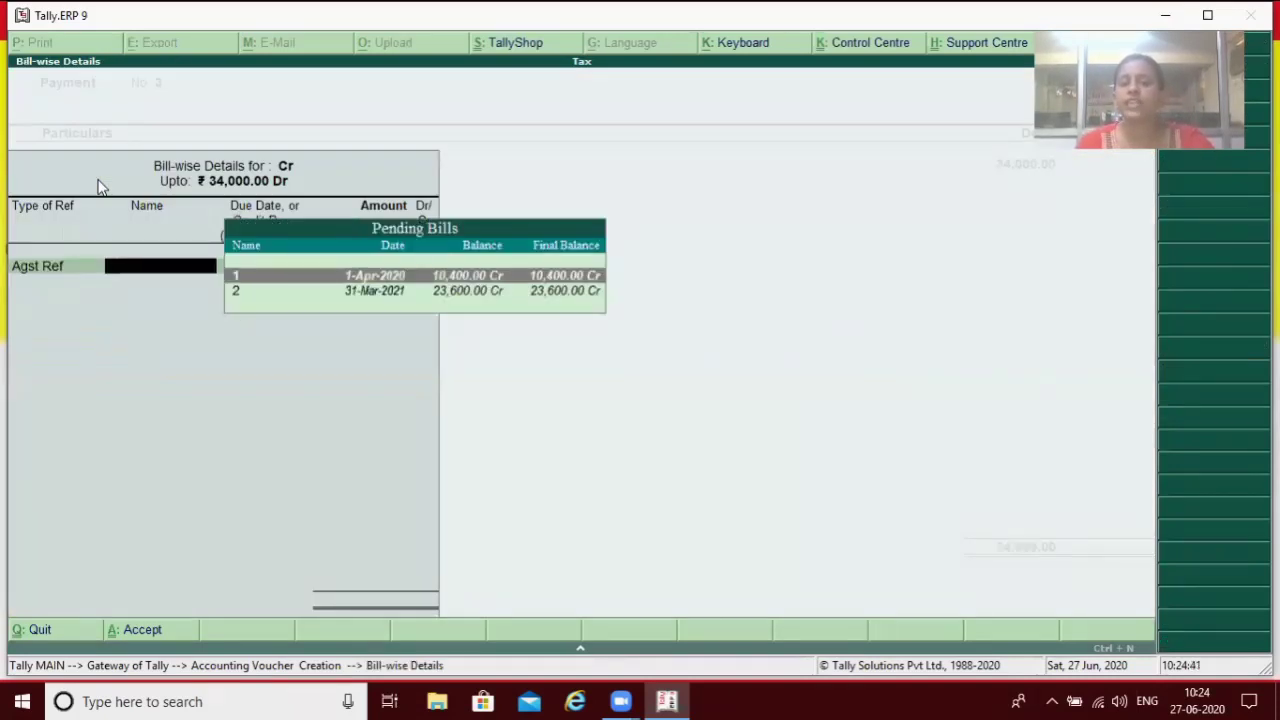
key(Return)
key(Return)
key(Return)
key(Return)
key(Return)
key(Return)
key(Return)
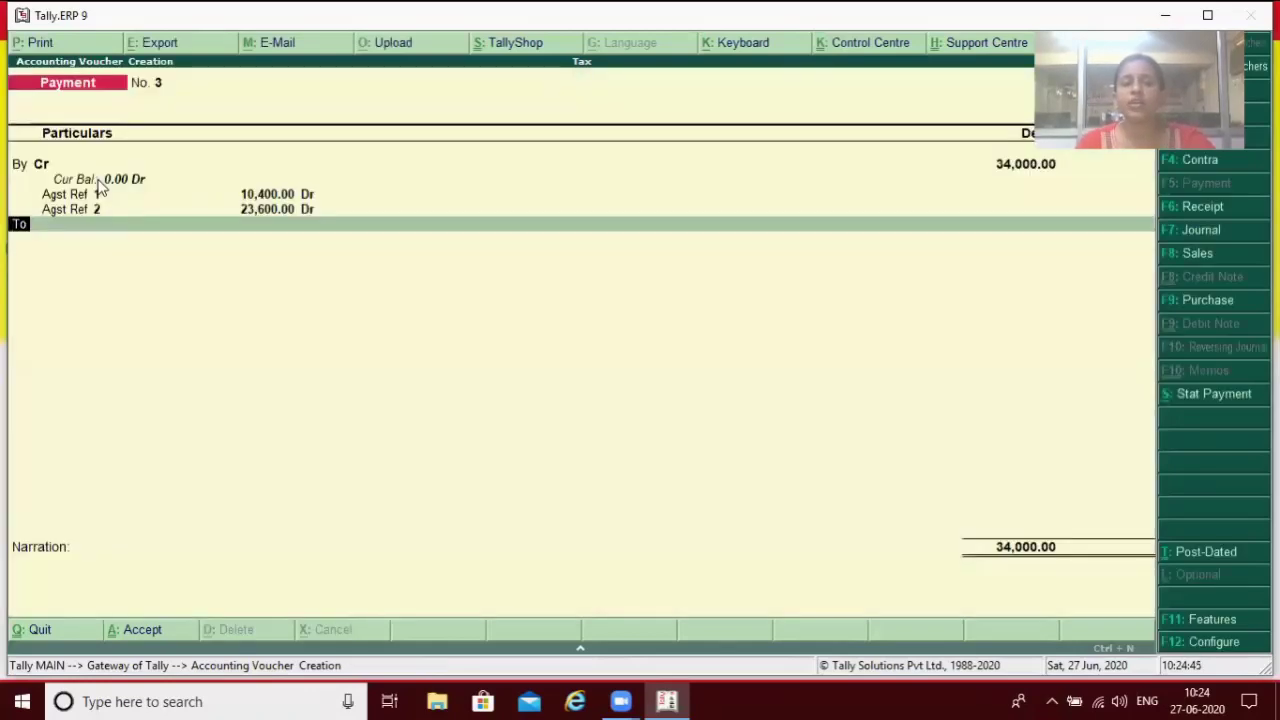
Credit the Cash ledger with 34,000 and save the payment voucher without narration.
key(Return)
text(c)
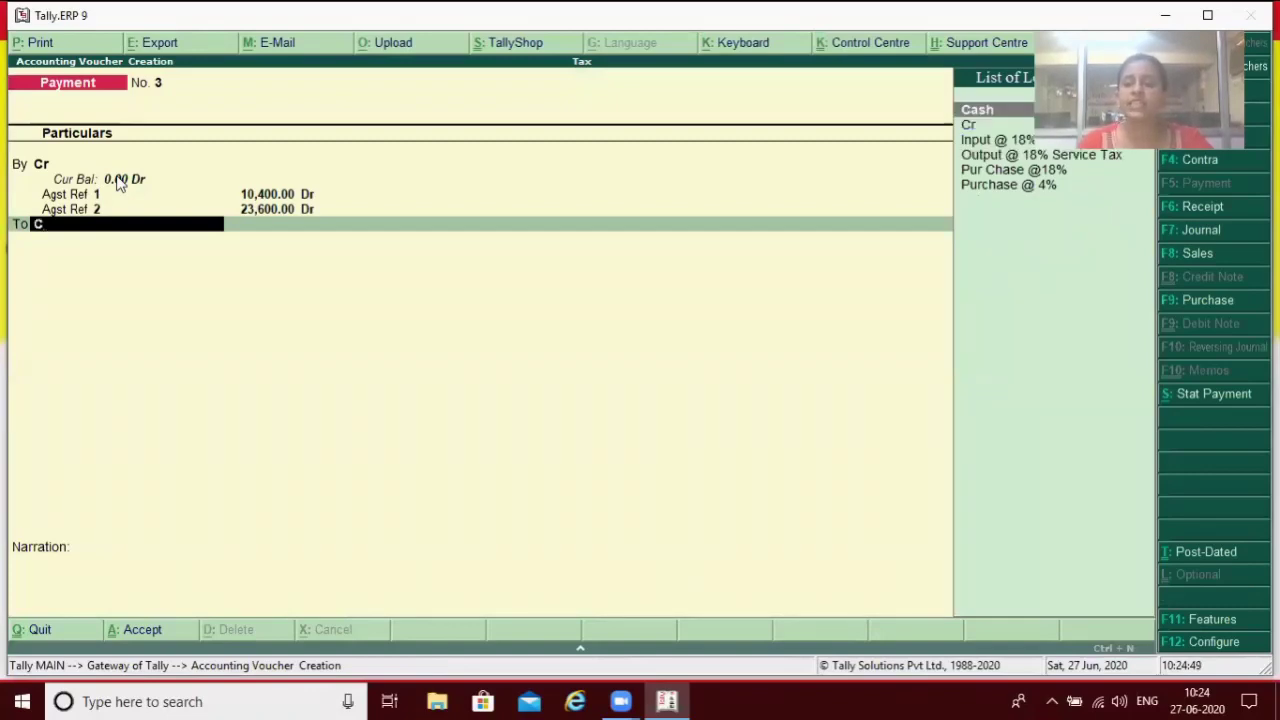
key(Return)
key(Return)
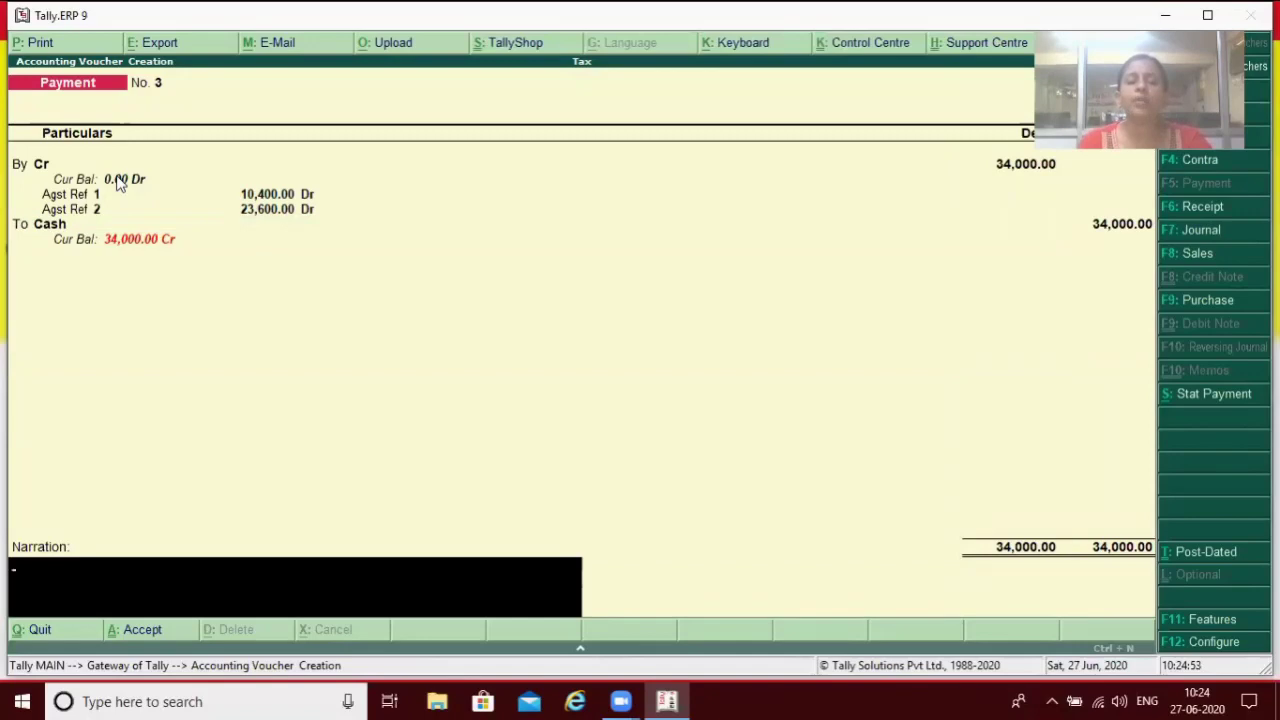
key(Return)
key(Return)
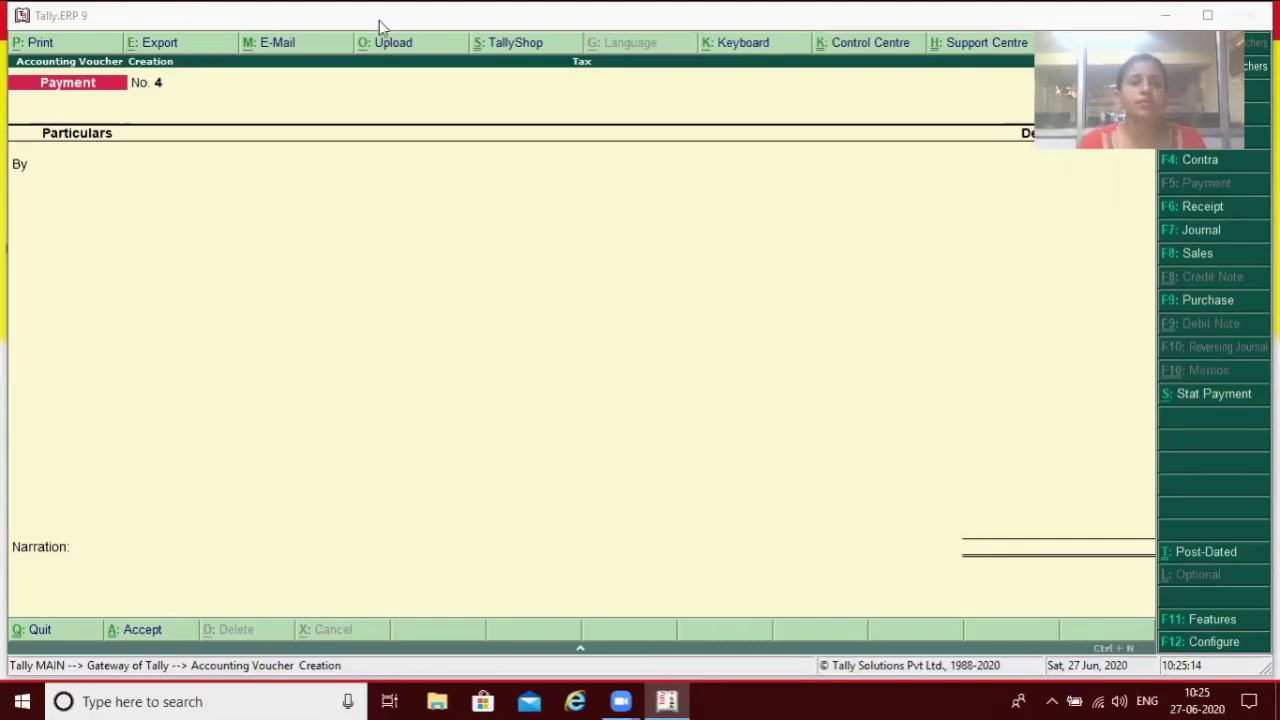
Start a receipt voucher and credit the Dr ledger with 51,000.
key(F6)
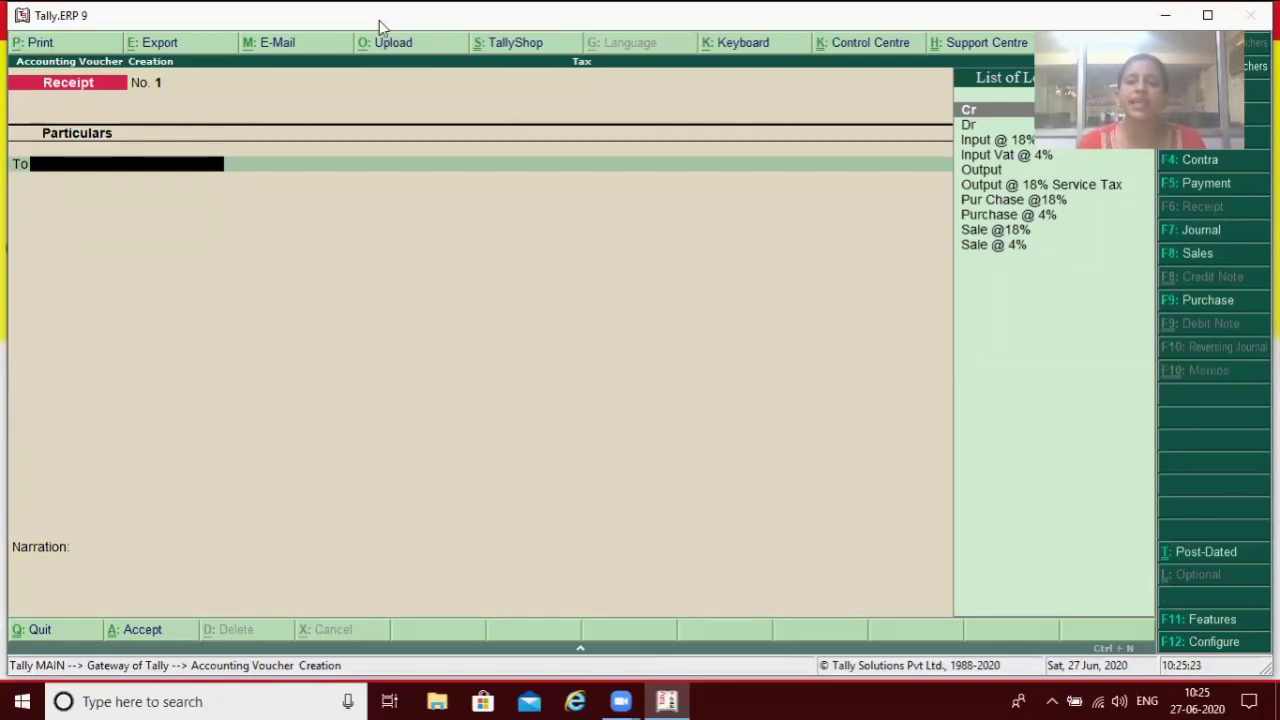
key(Down)
key(Return)
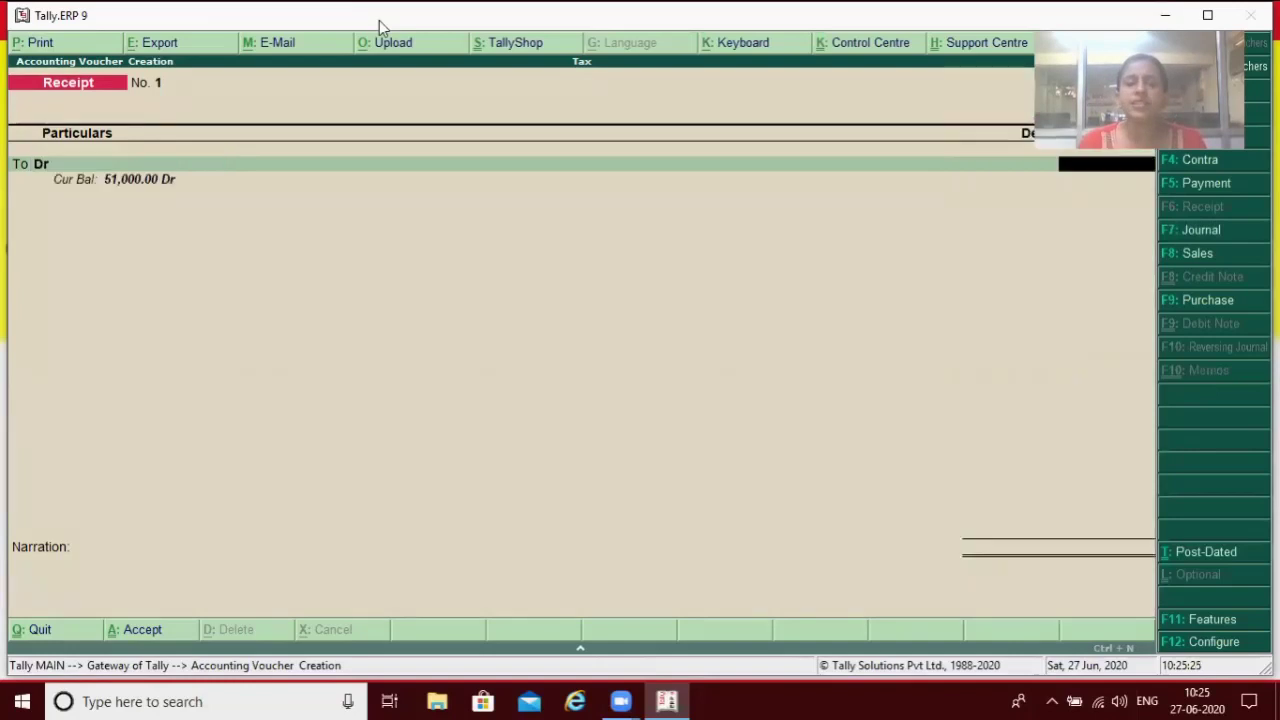
text(51000)
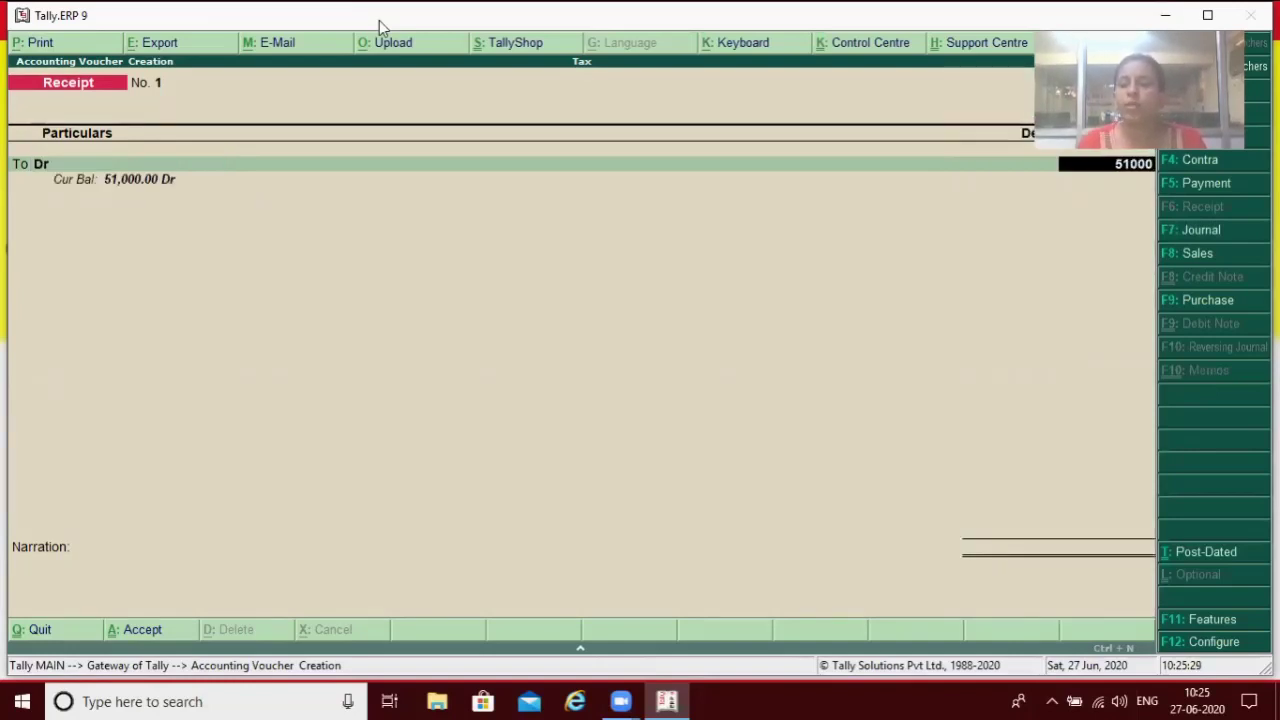
key(Return)
Allocate the Dr receipt against pending bill 1 for 15,600 and pending bill 2 for 35,400.
key(Return)
key(Return)
key(Return)
key(Return)
key(Return)
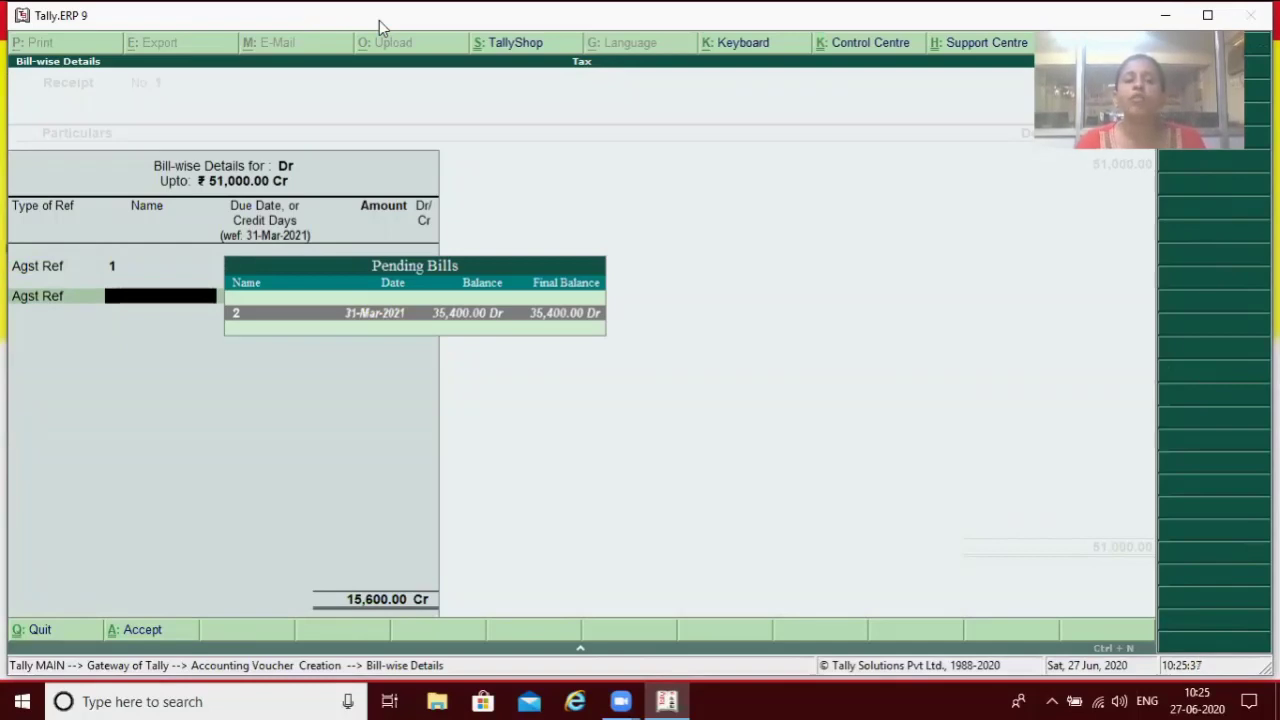
key(Return)
key(Return)
key(Return)
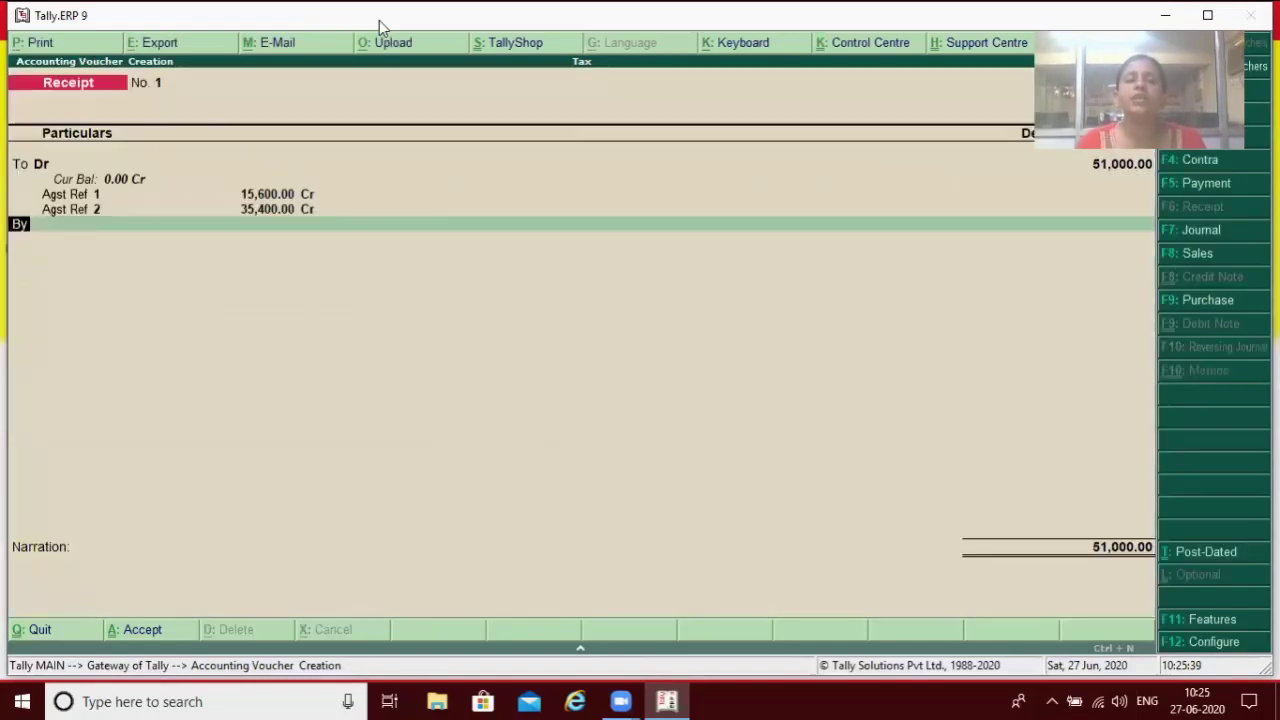
Debit the Cash ledger with 51,000 and save the receipt voucher without narration.
key(Return)
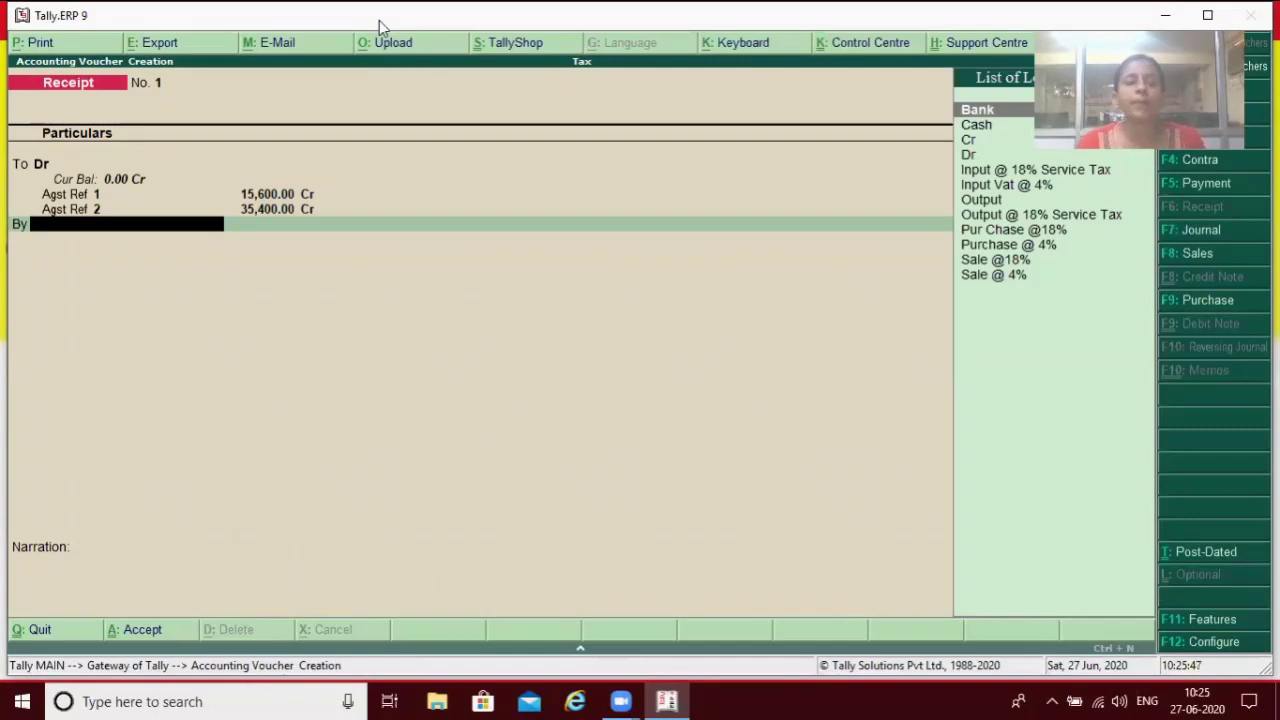
key(Down)
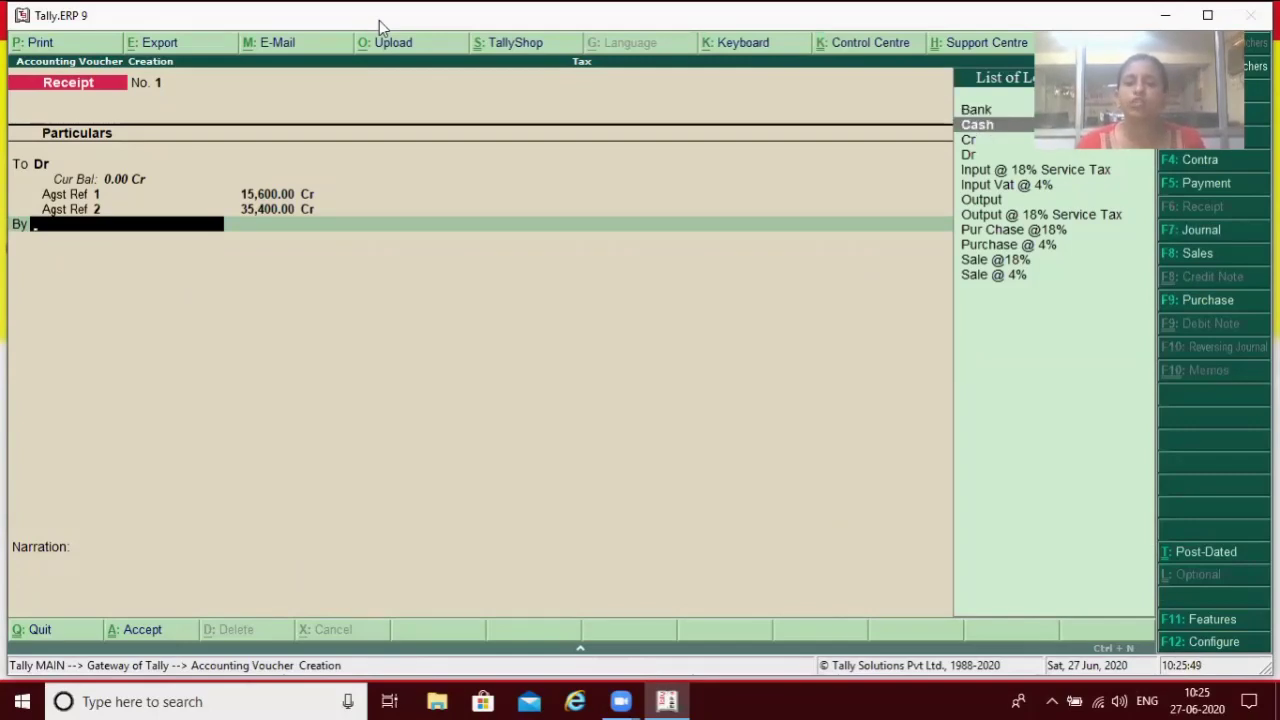
key(Return)
key(Return)
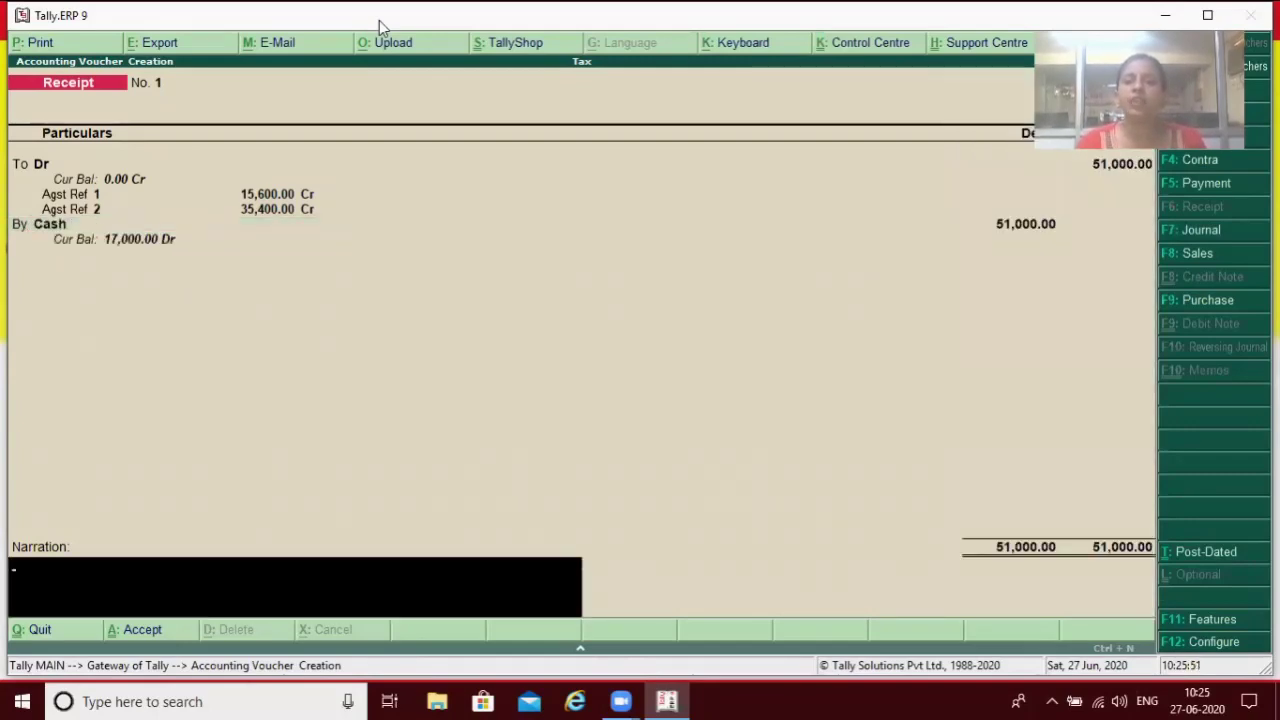
key(Return)
key(Return)
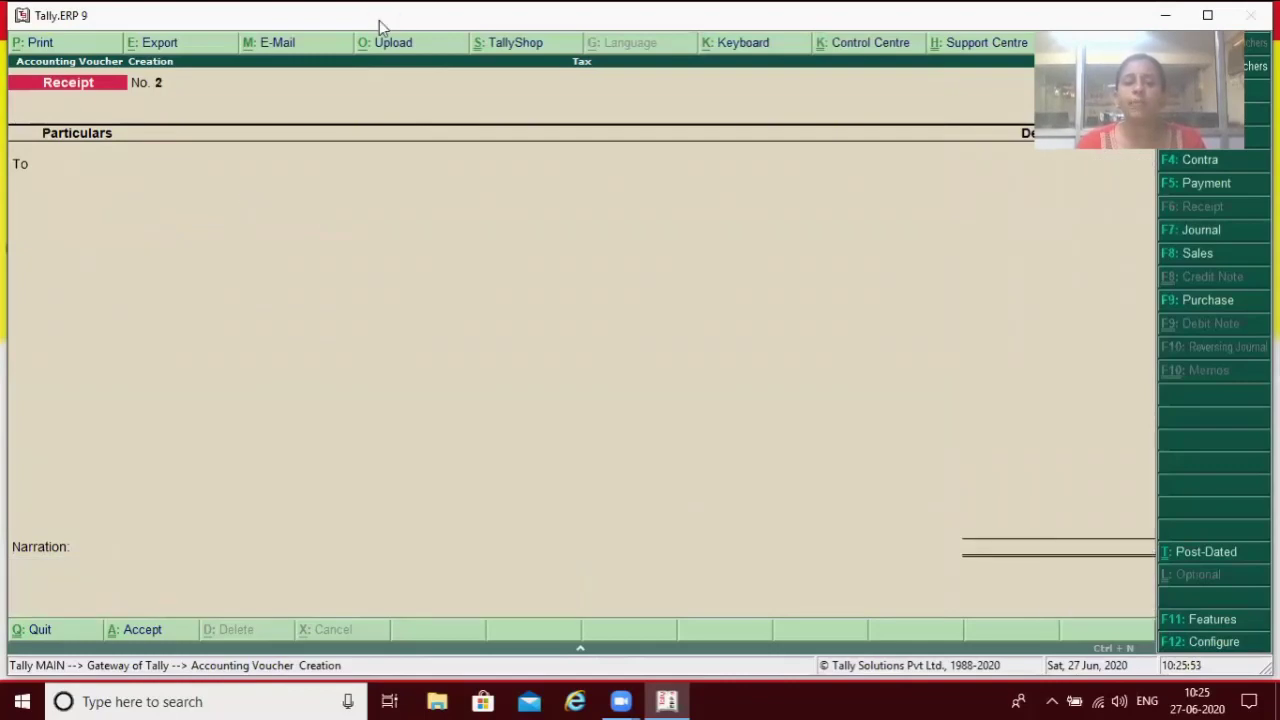
Leave voucher entry and examine the recorded vouchers in the Day Book, then return to the Display Menu.
key(Escape)
key(Return)
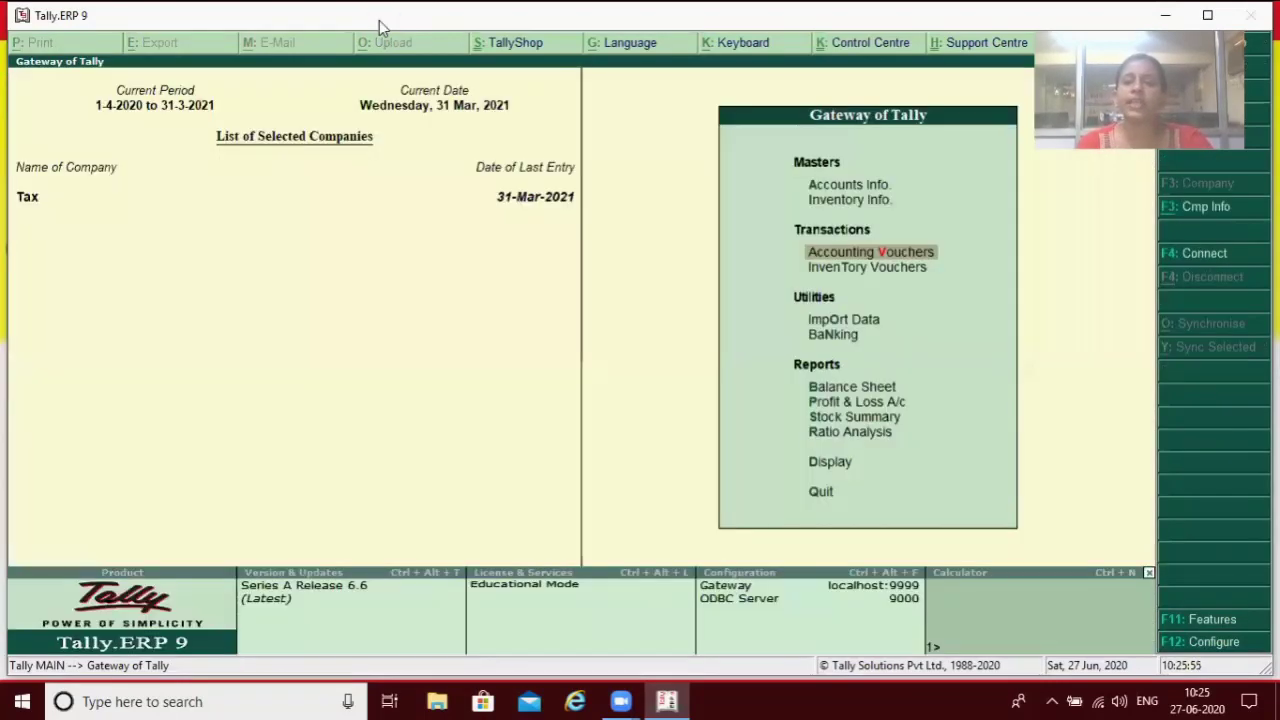
key(Down)
key(Down)
key(Down)
key(Down)
key(Down)
key(Down)
key(Down)
key(Down)
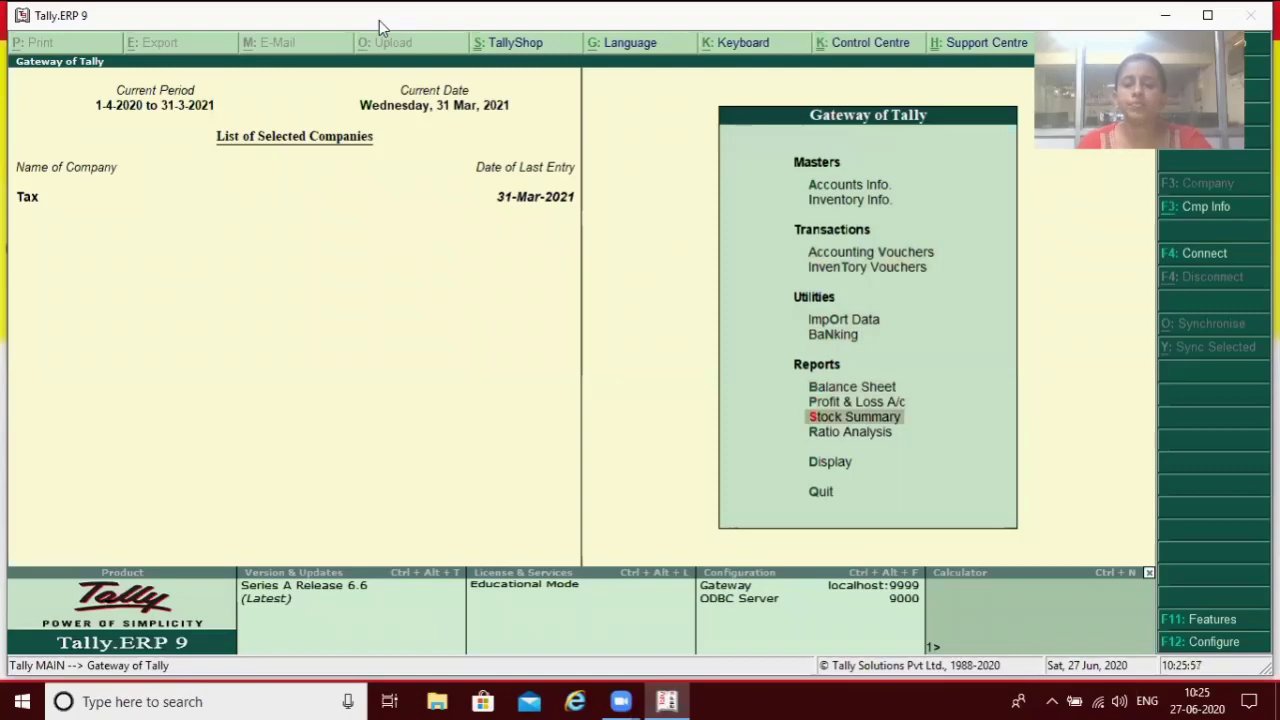
key(Return)
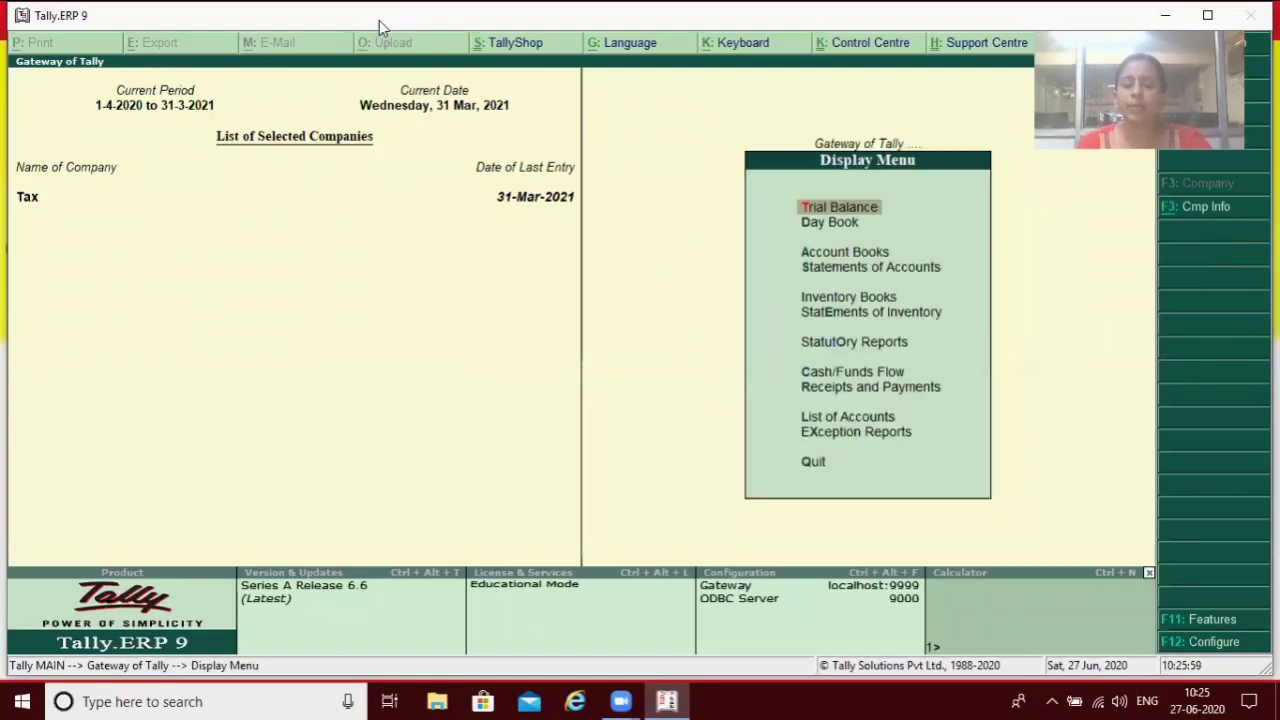
key(Down)
key(Return)
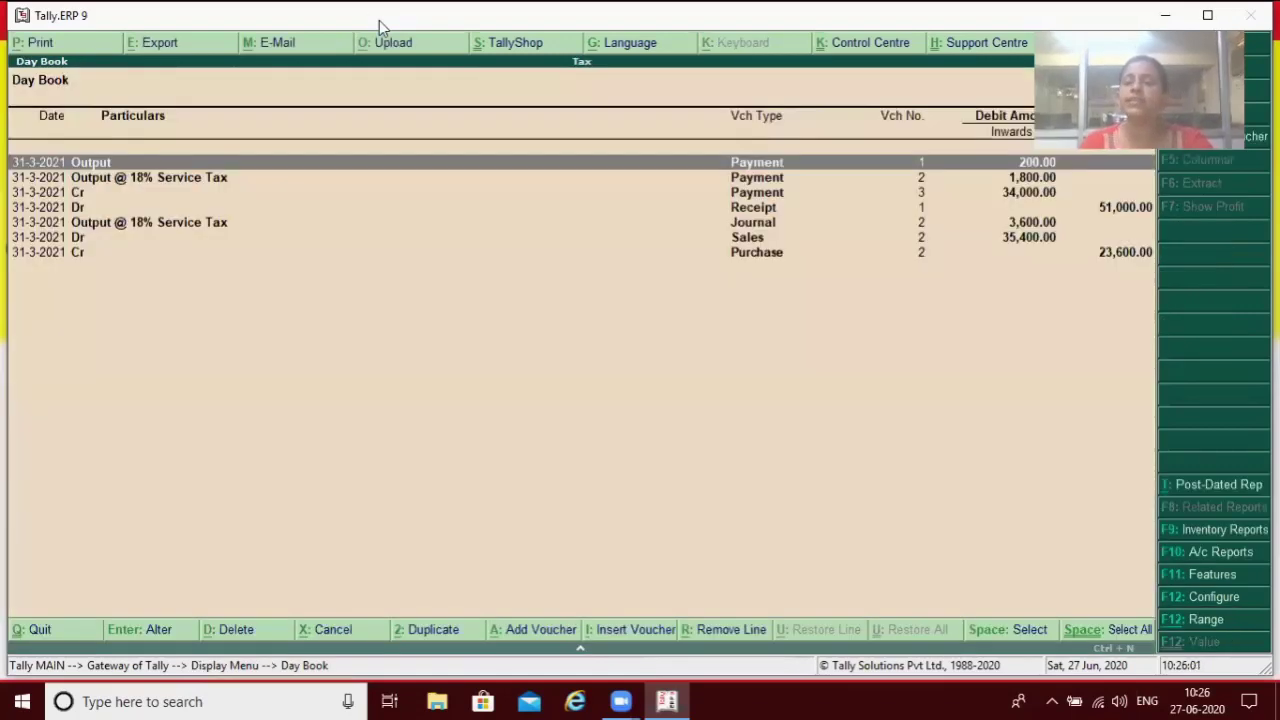
key(Escape)
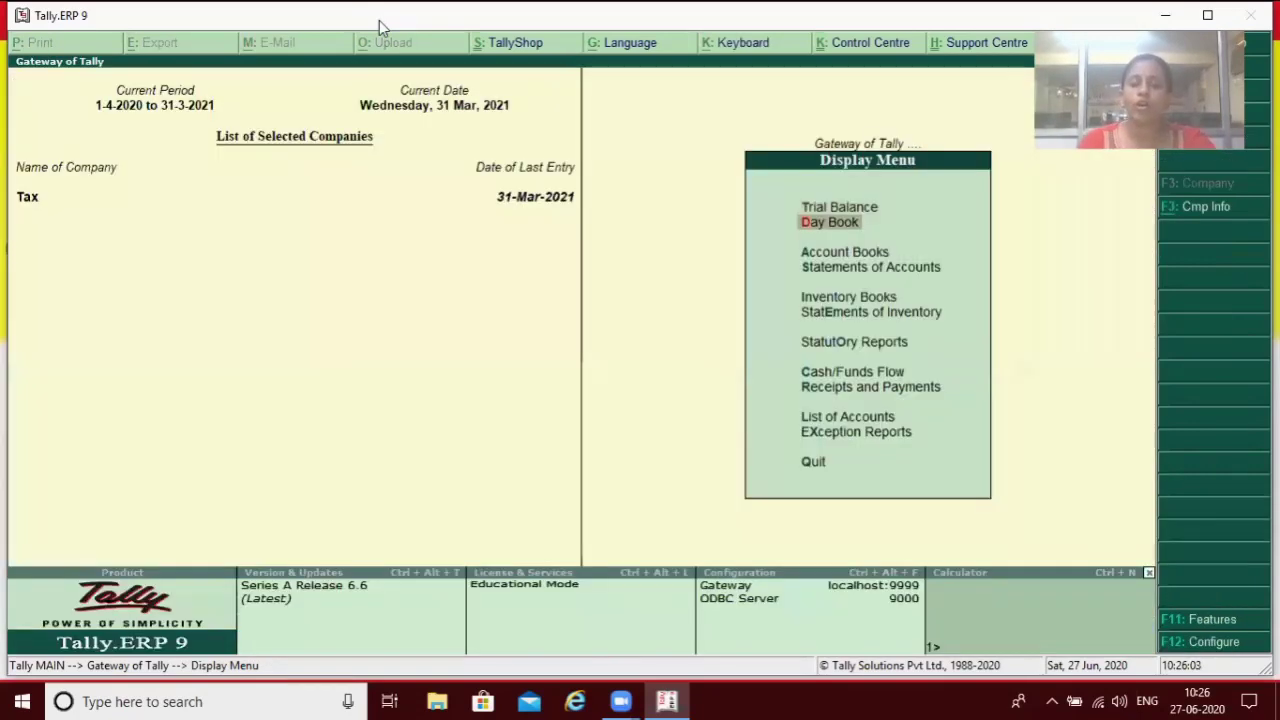
Examine the Trial Balance in detailed view, then return to the Display Menu.
key(Up)
key(Return)
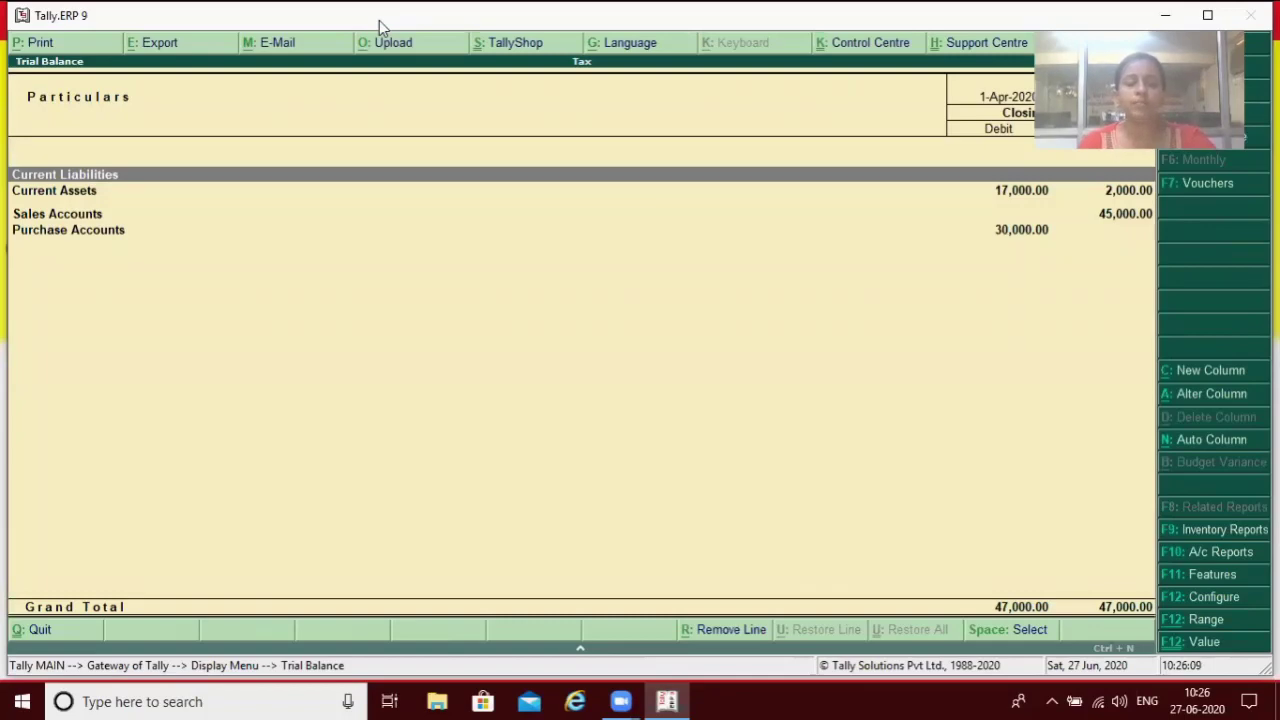
key(alt+F1)
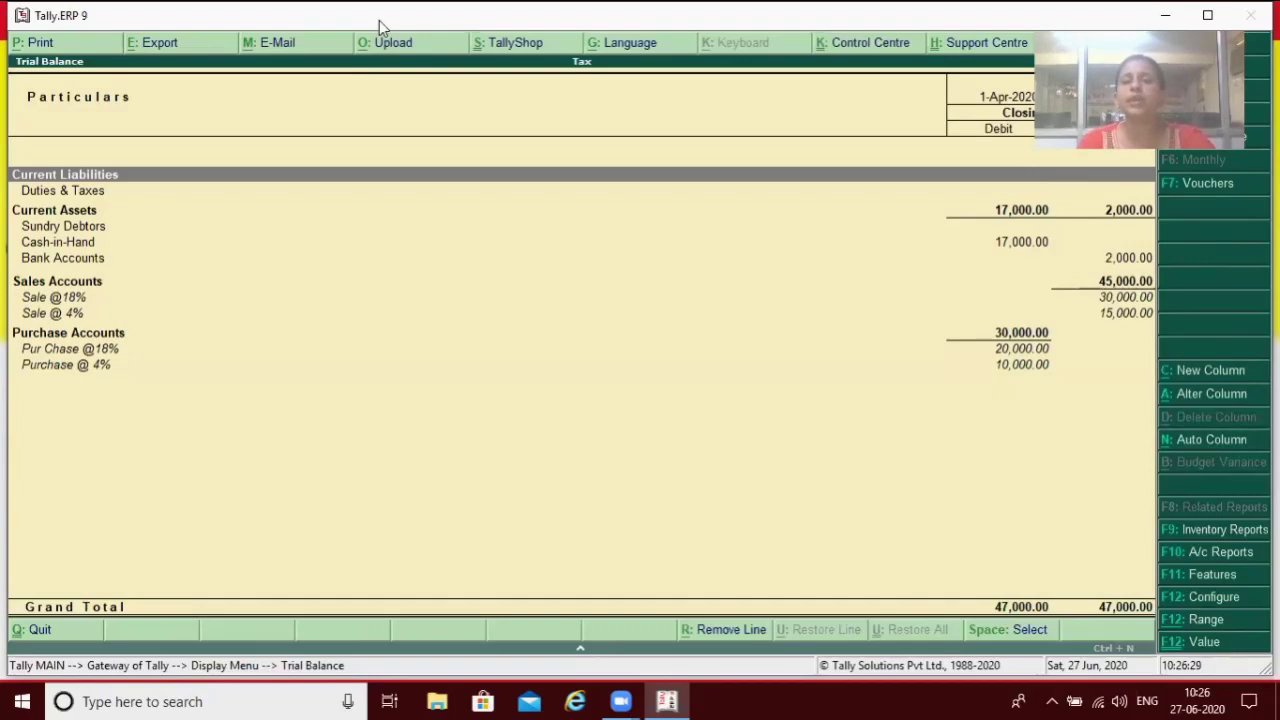
key(Escape)
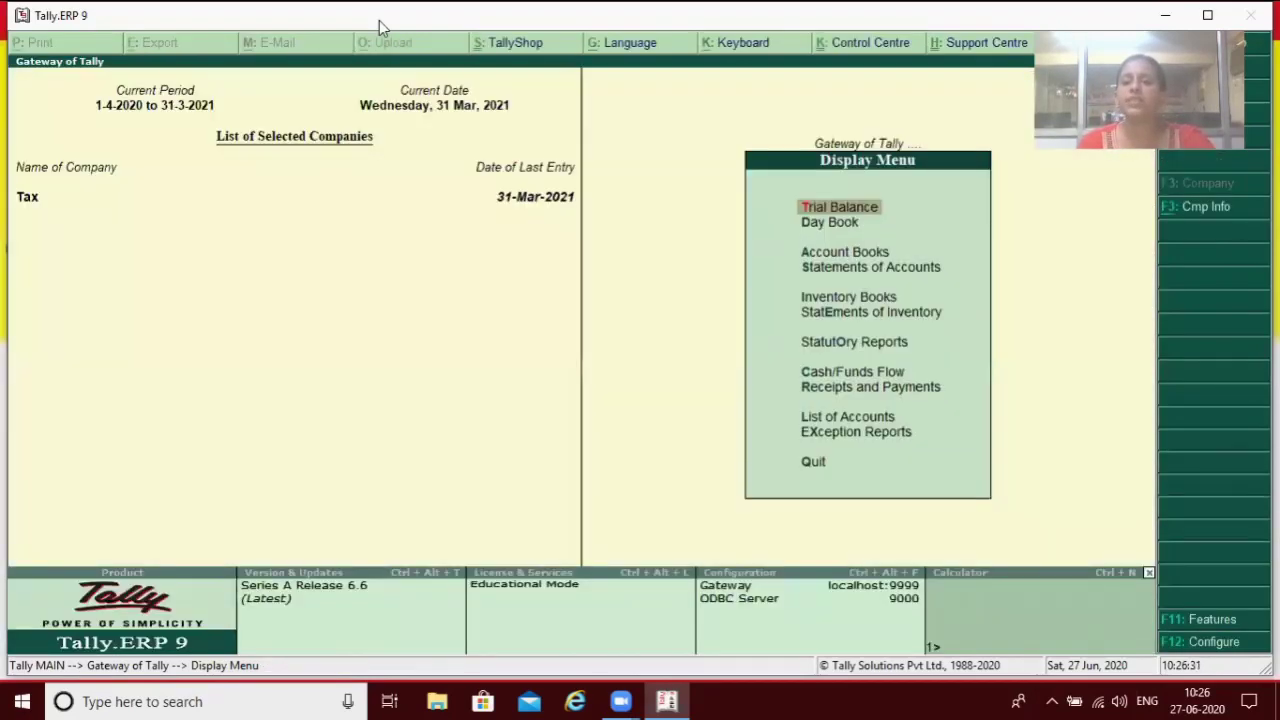